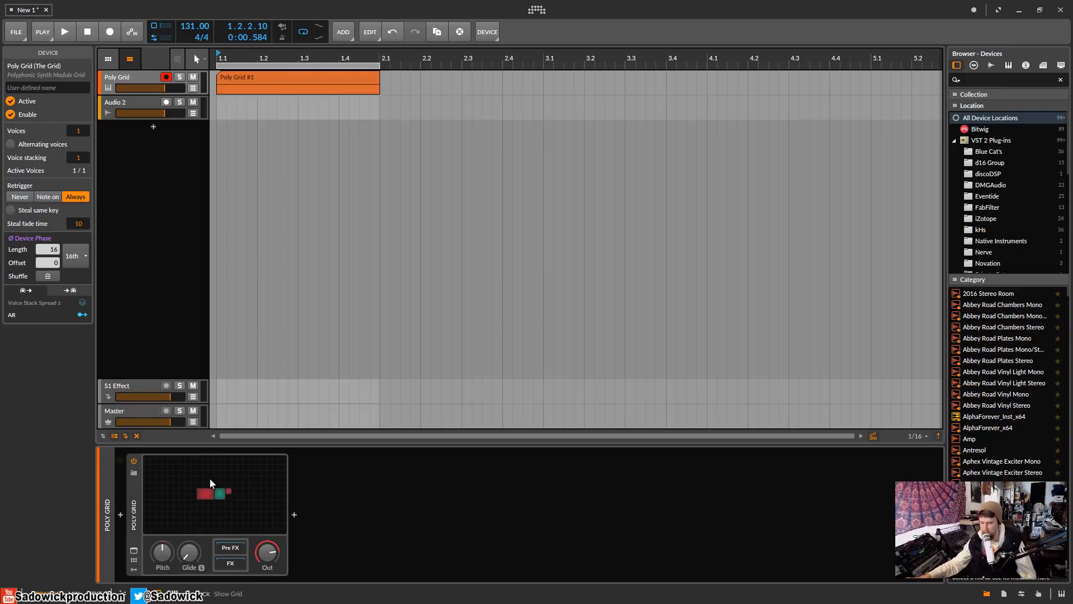
Open the Poly Grid patch for editing and move the connected Triangle, AR and output modules together up and to the left.
double_click(211, 489)
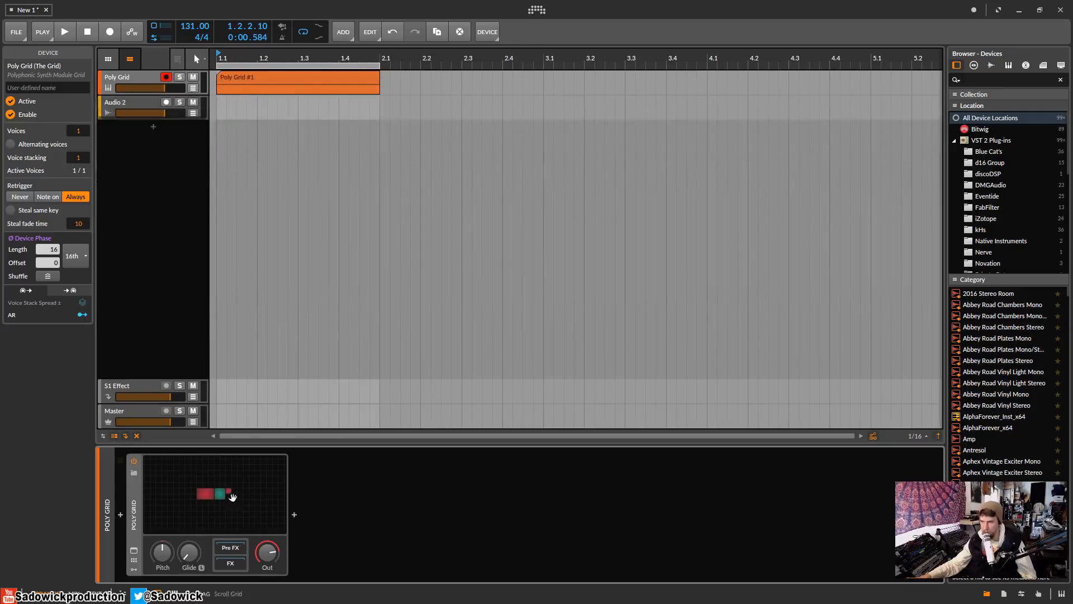
left_click(231, 495)
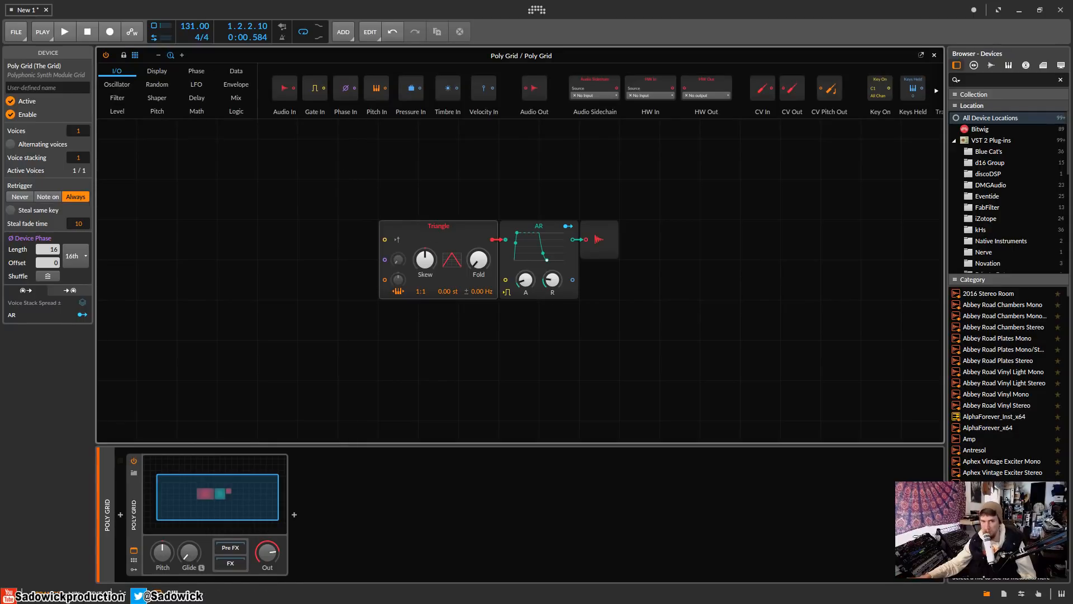
left_click_drag(333, 188, 724, 326)
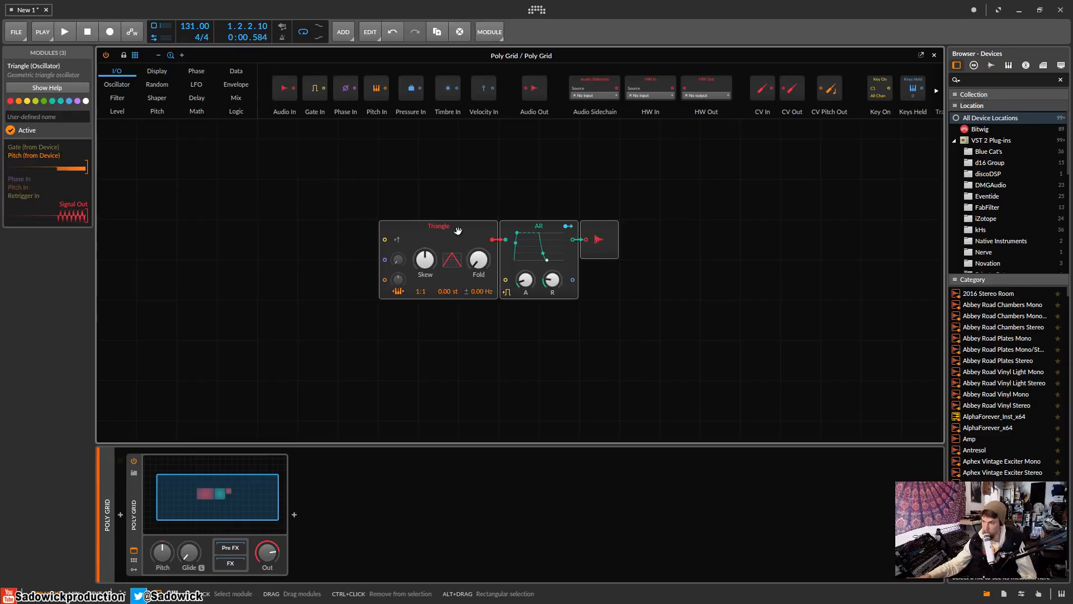
left_click_drag(462, 227, 354, 222)
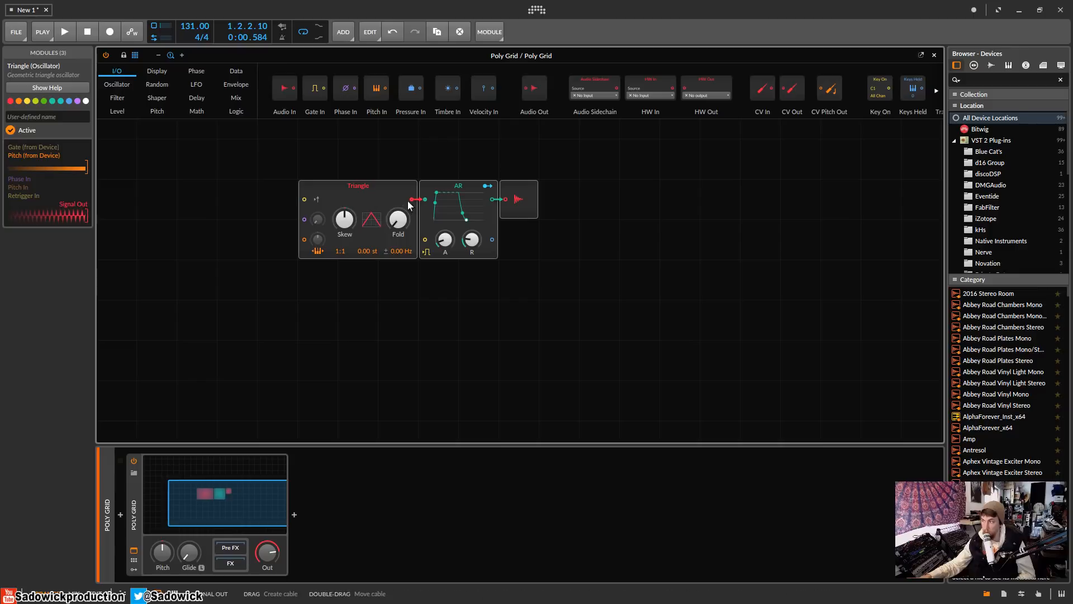
Add an LFO module in the empty grid area below the Triangle and AR modules, offset slightly to their left.
left_click(195, 85)
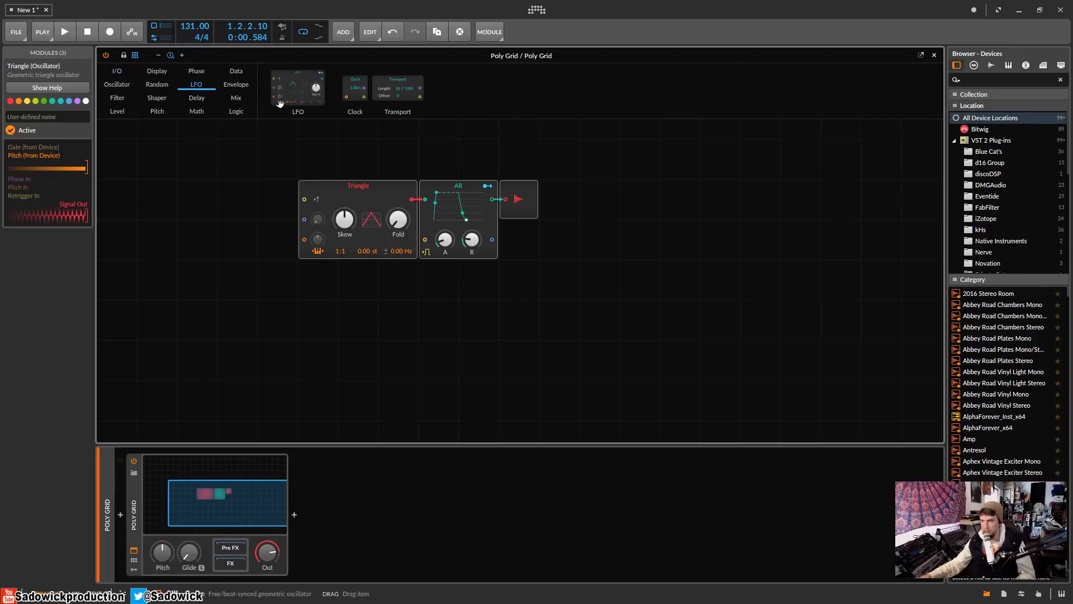
left_click_drag(298, 90, 316, 394)
left_click_drag(348, 271, 347, 345)
scroll(351, 308, "down", 2)
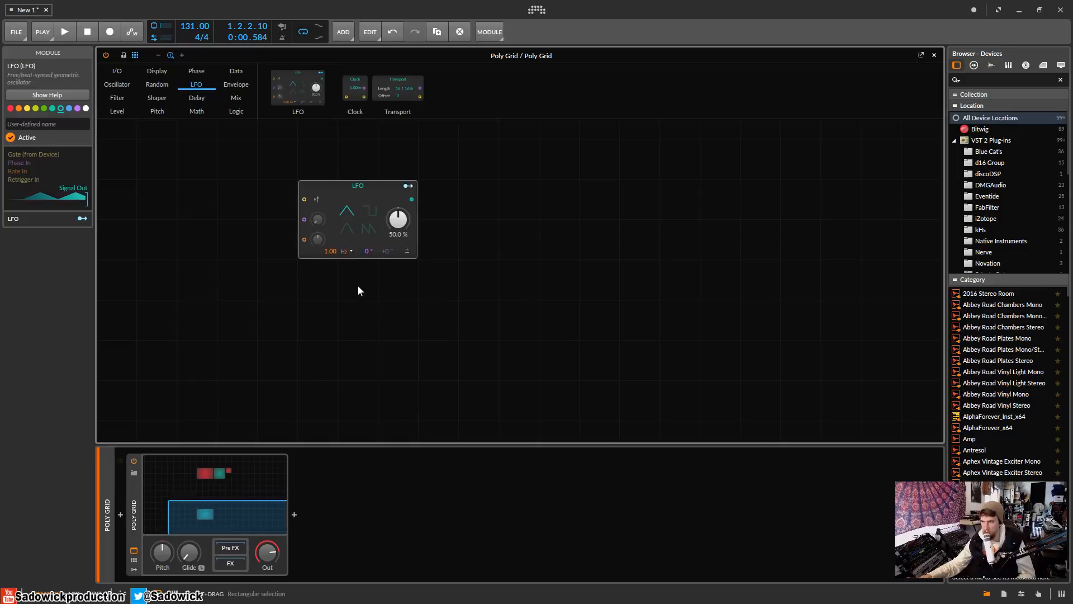
scroll(361, 286, "up", 1)
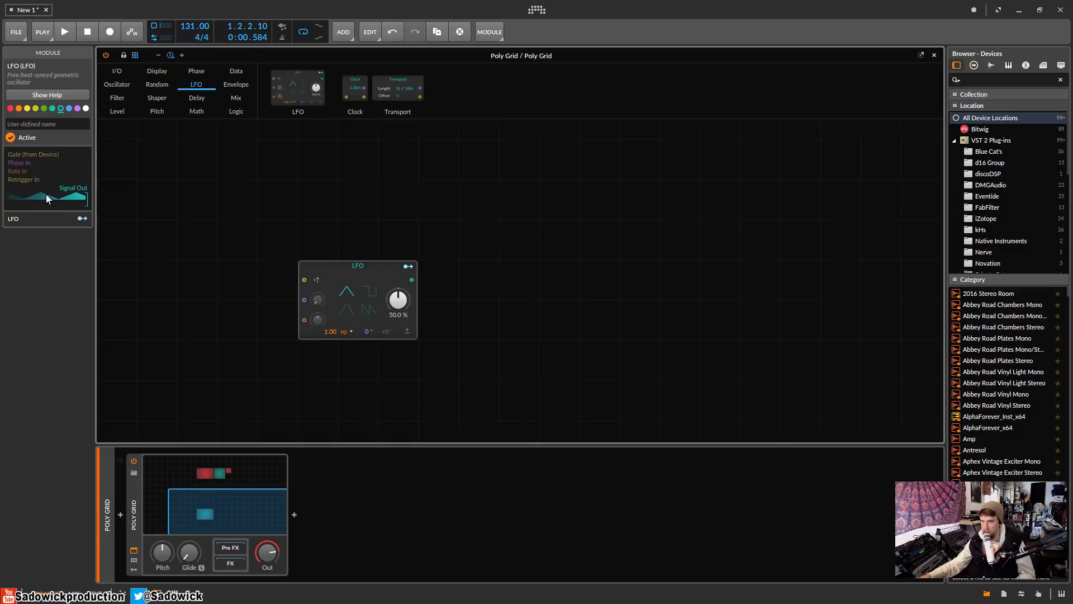
left_click_drag(412, 301, 331, 342)
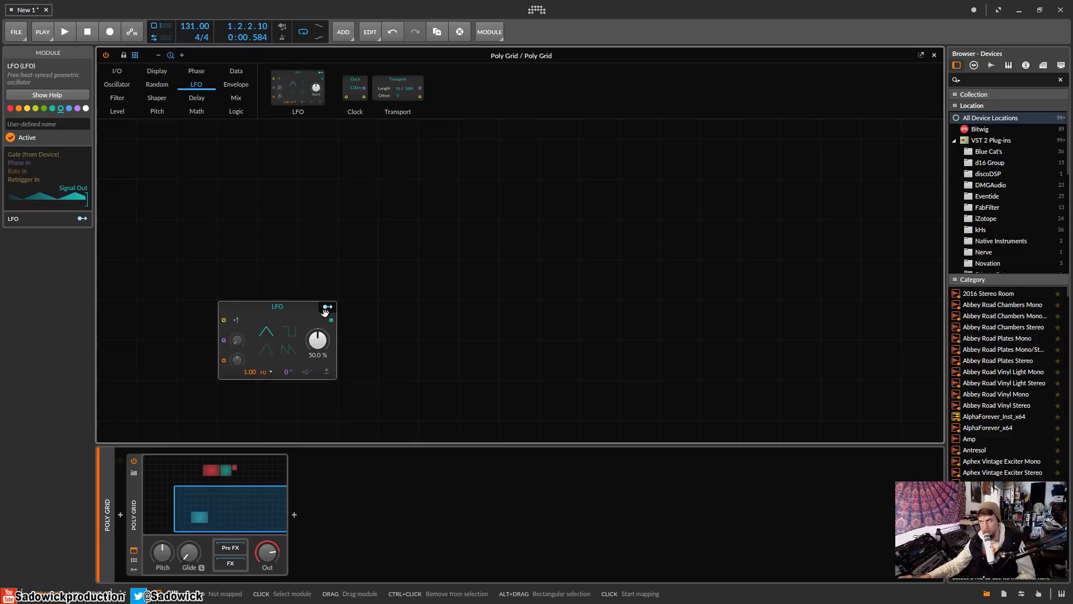
scroll(431, 206, "up", 5)
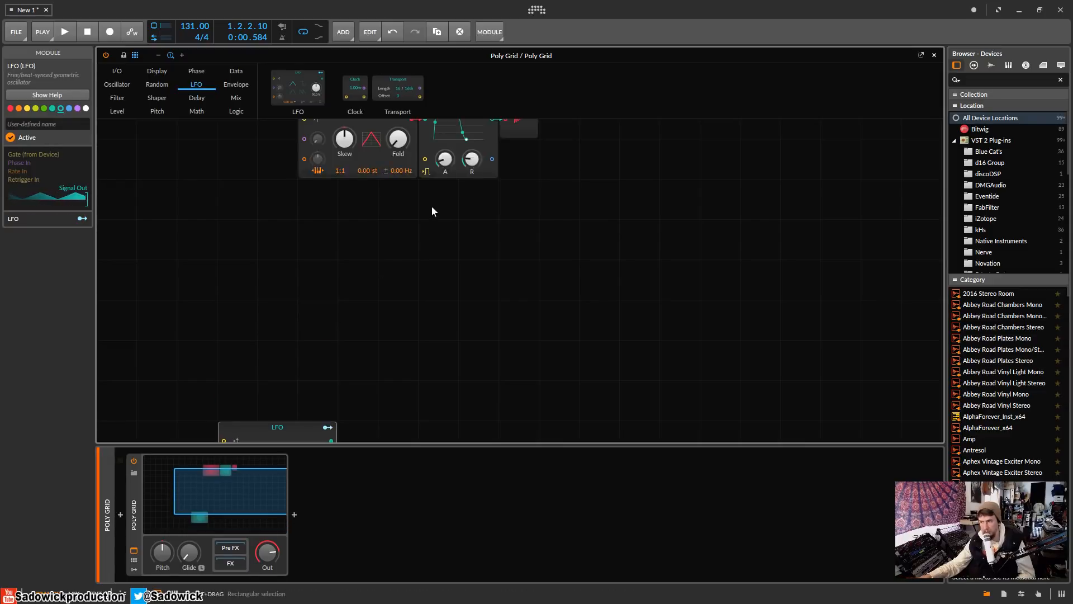
scroll(447, 281, "down", 5)
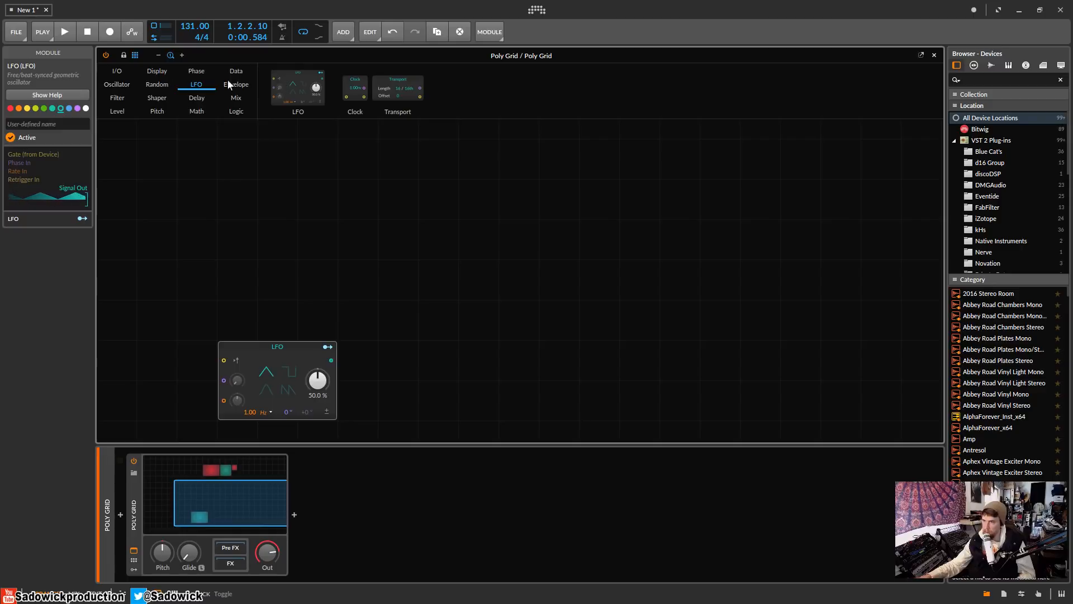
Add a Chebyshev shaper right beside the LFO, fed by the LFO's output, and set its amount to 6.57.
left_click(157, 100)
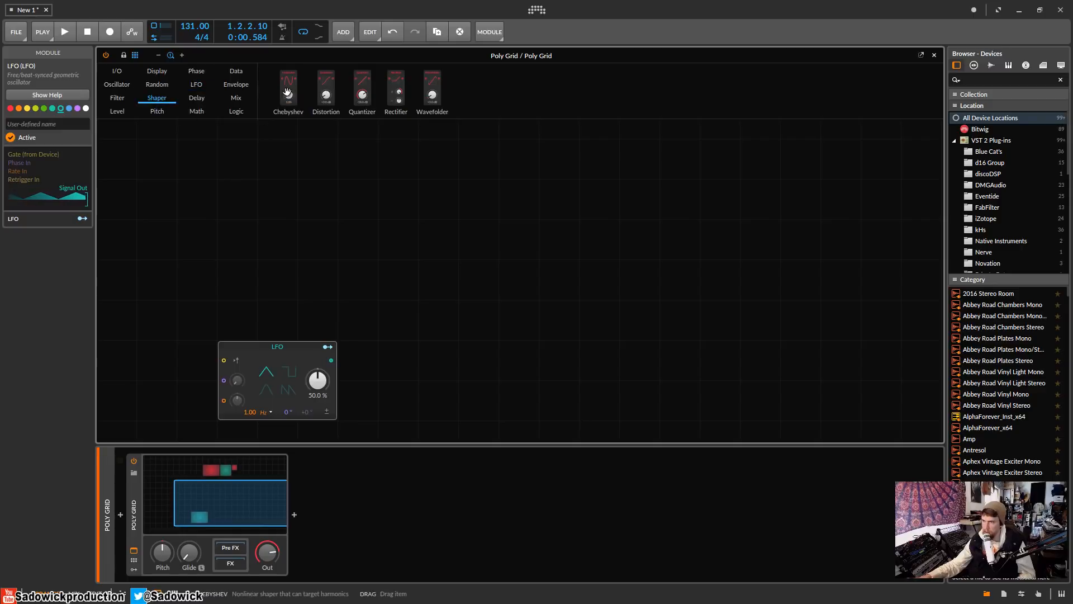
left_click_drag(290, 84, 398, 369)
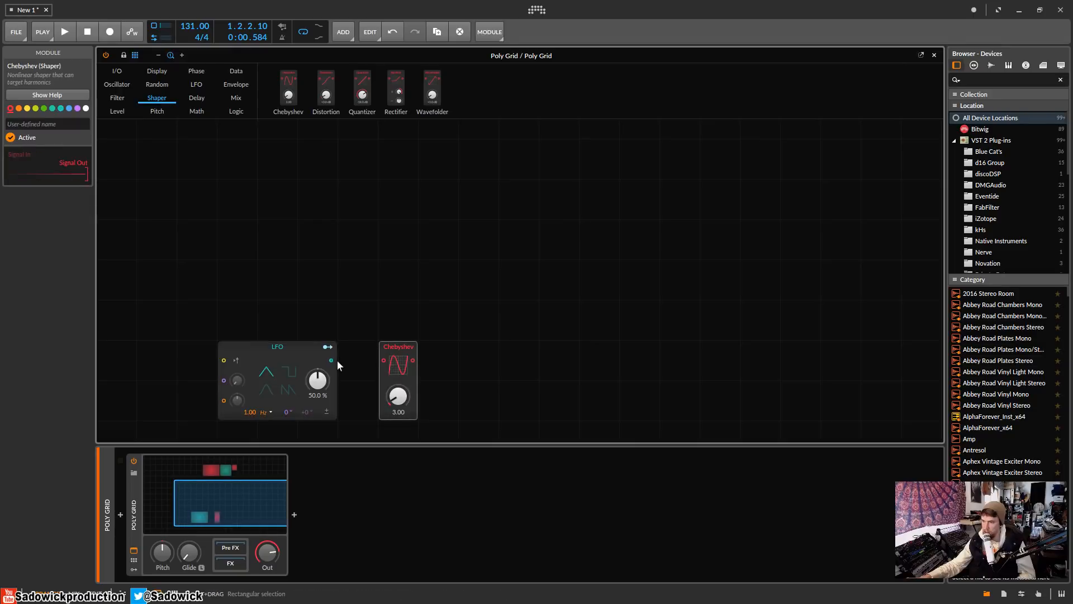
left_click_drag(332, 360, 362, 354)
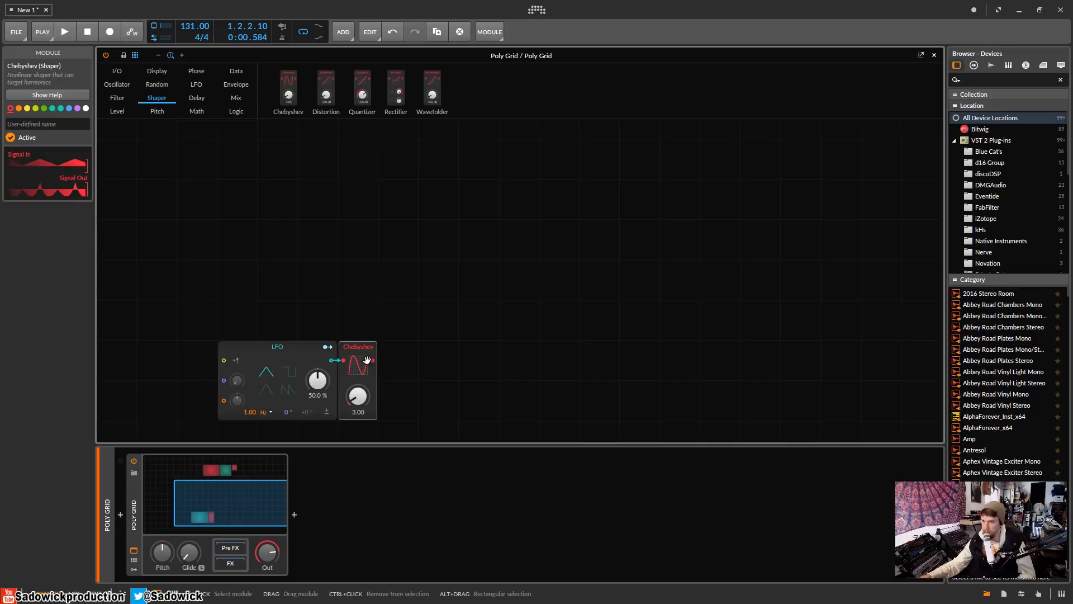
left_click_drag(363, 398, 363, 375)
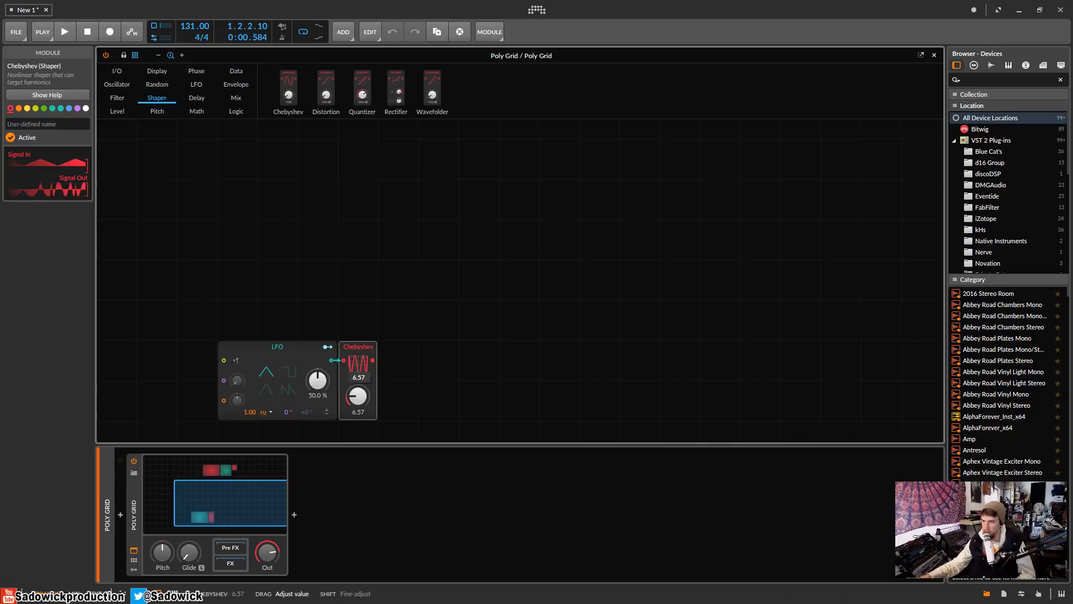
Set the LFO's rate to 2.00 sixteenth notes and its waveform to square.
left_click(266, 413)
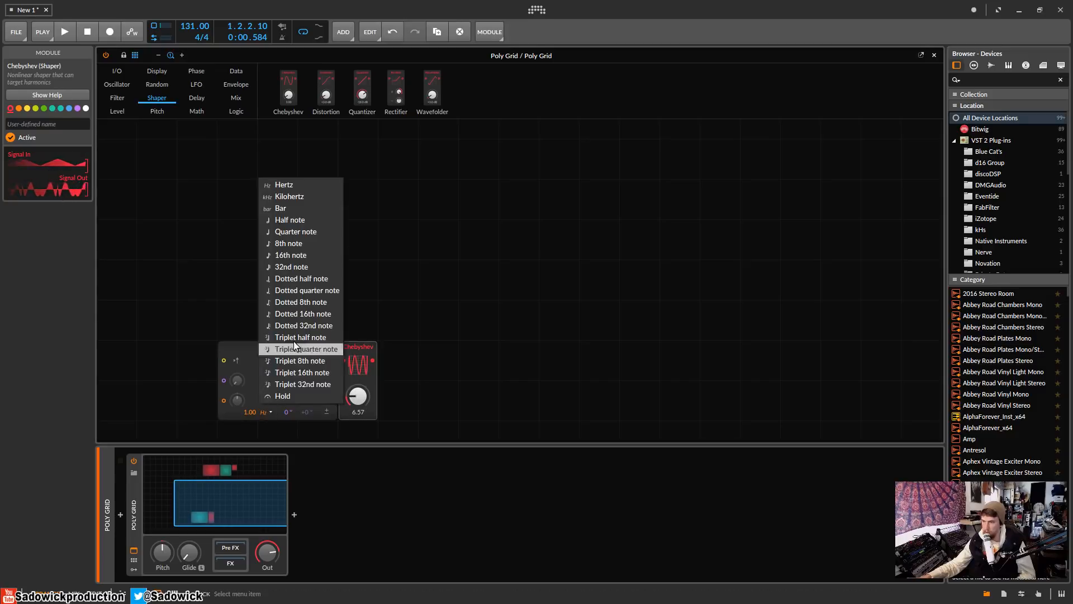
left_click(317, 259)
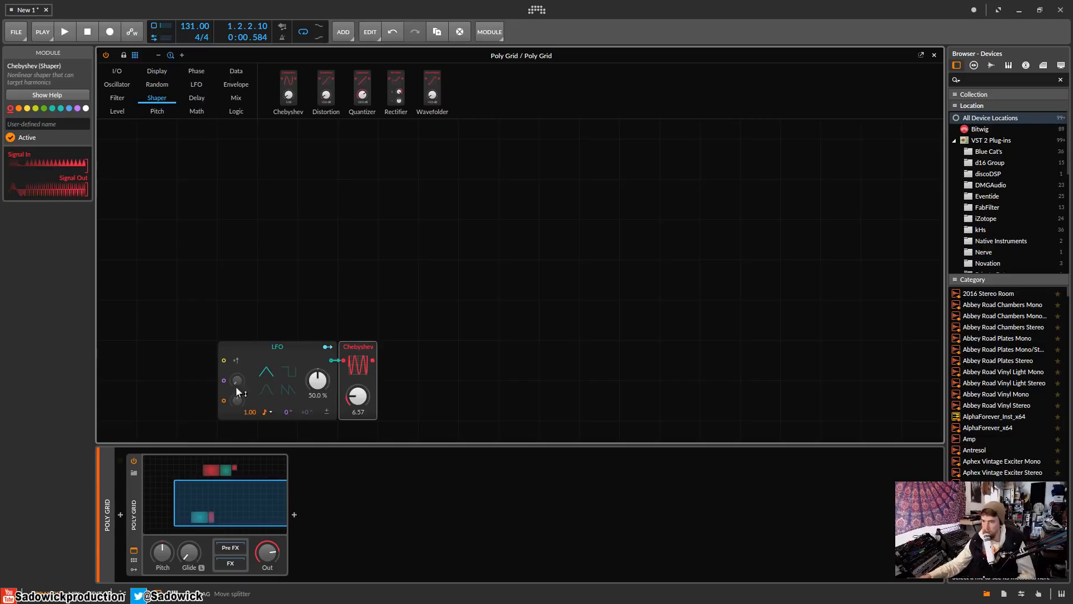
mouse_move(246, 411)
left_mouse_down()
mouse_move(246, 397)
mouse_move(246, 406)
left_mouse_up()
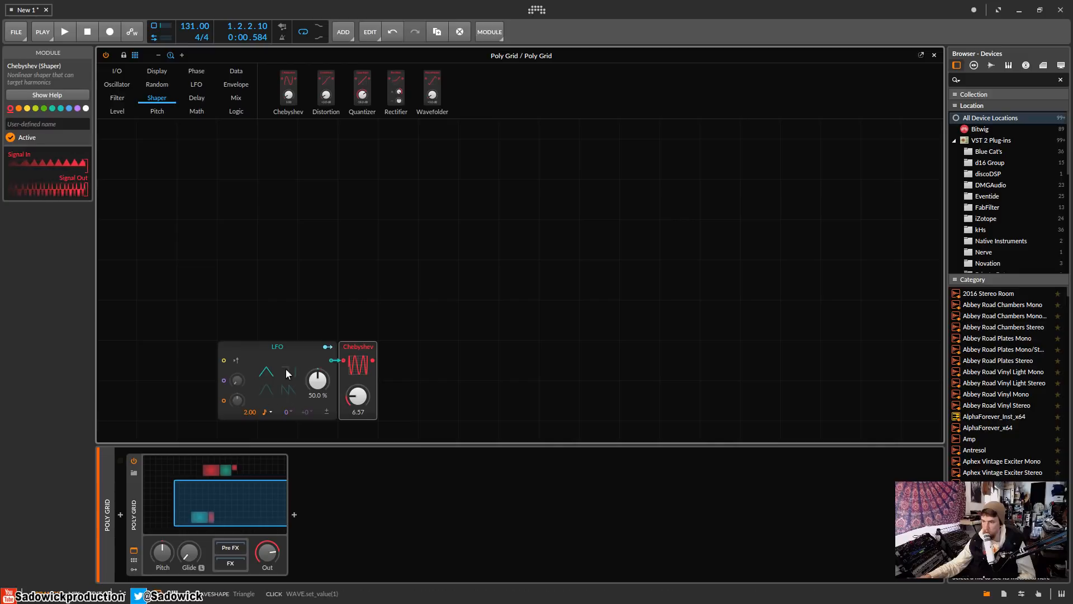
left_click(287, 373)
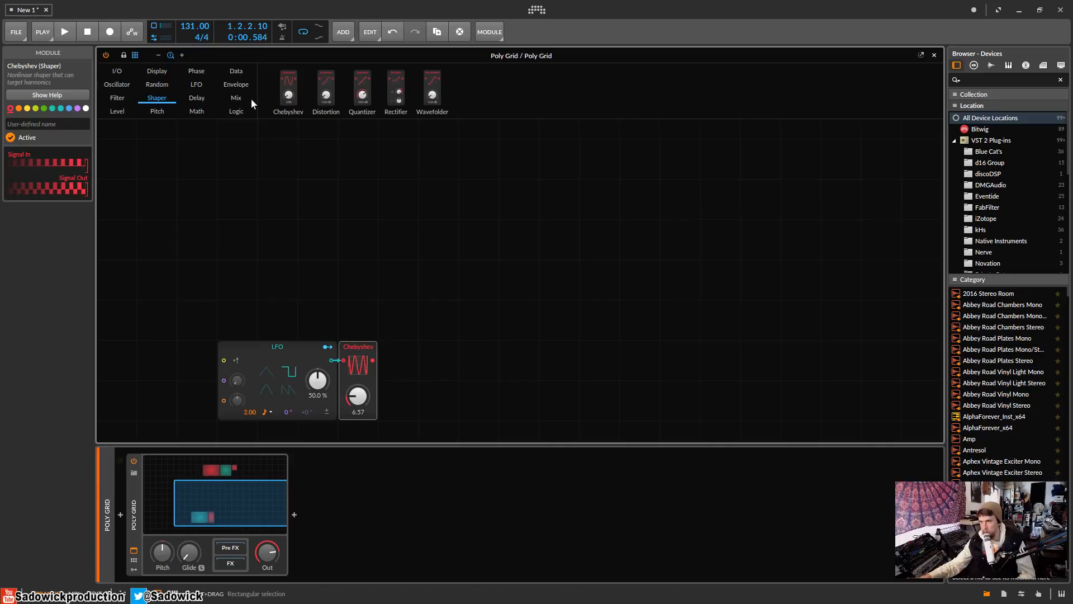
Add an ADSR envelope module directly below the LFO.
scroll(296, 246, "down", 3)
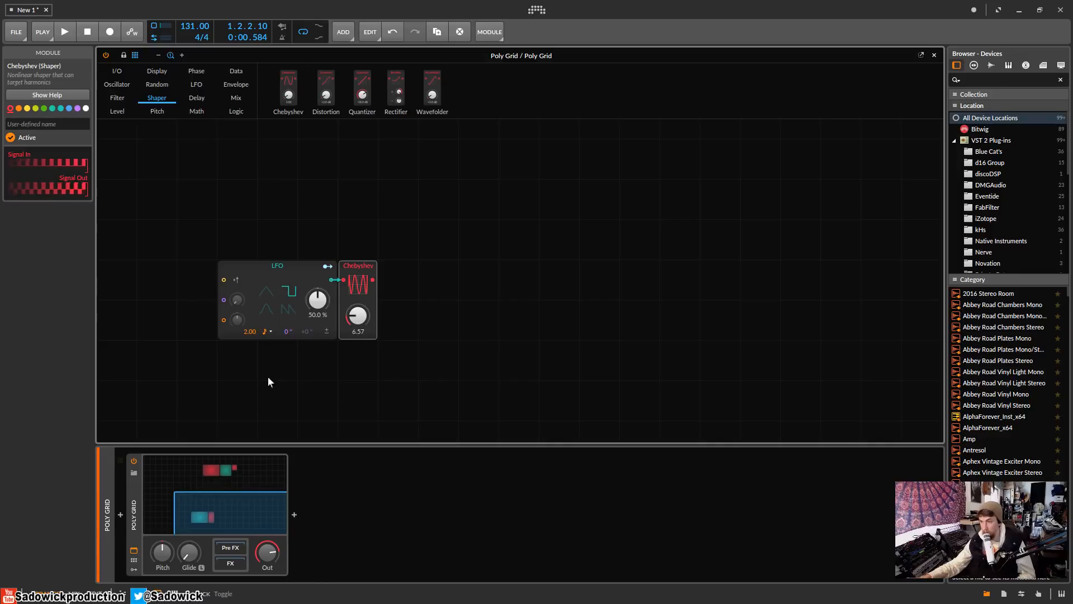
left_click(238, 86)
left_click_drag(298, 90, 252, 372)
scroll(282, 344, "down", 3)
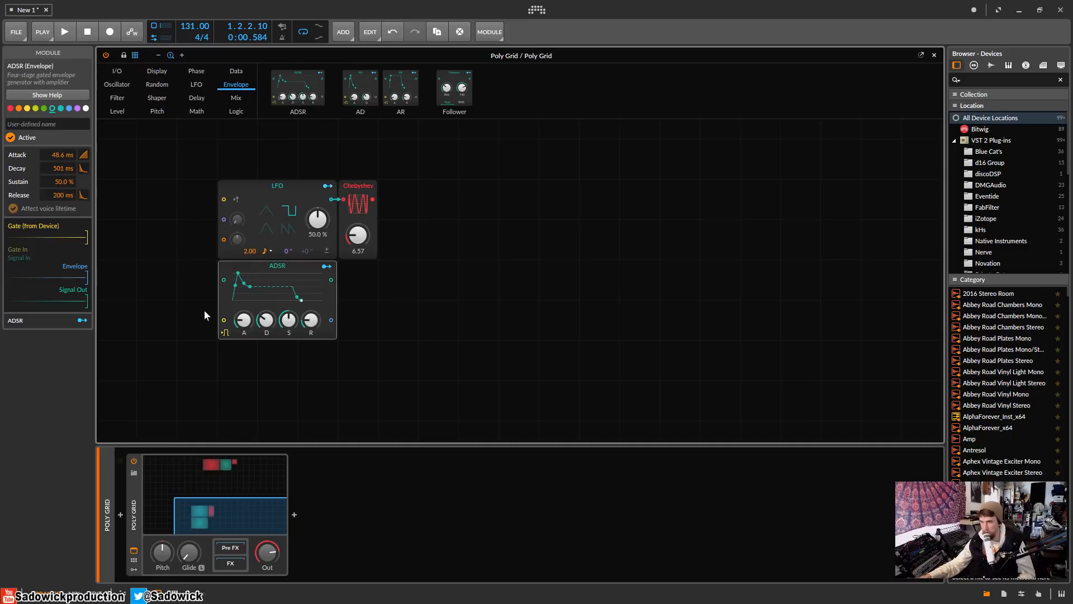
left_click(117, 71)
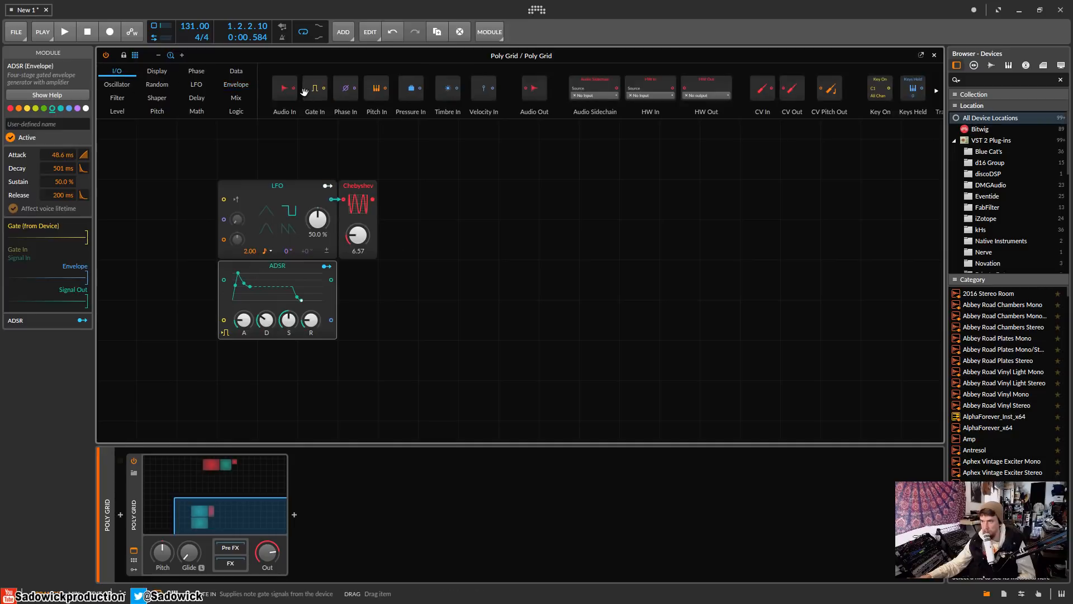
left_click_drag(315, 89, 223, 320)
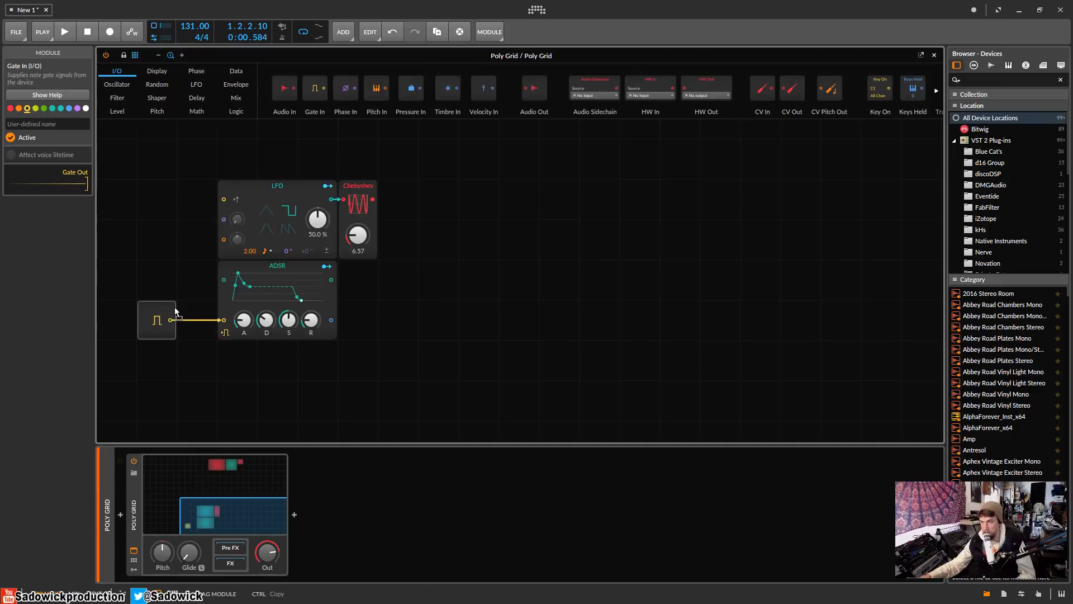
key("space")
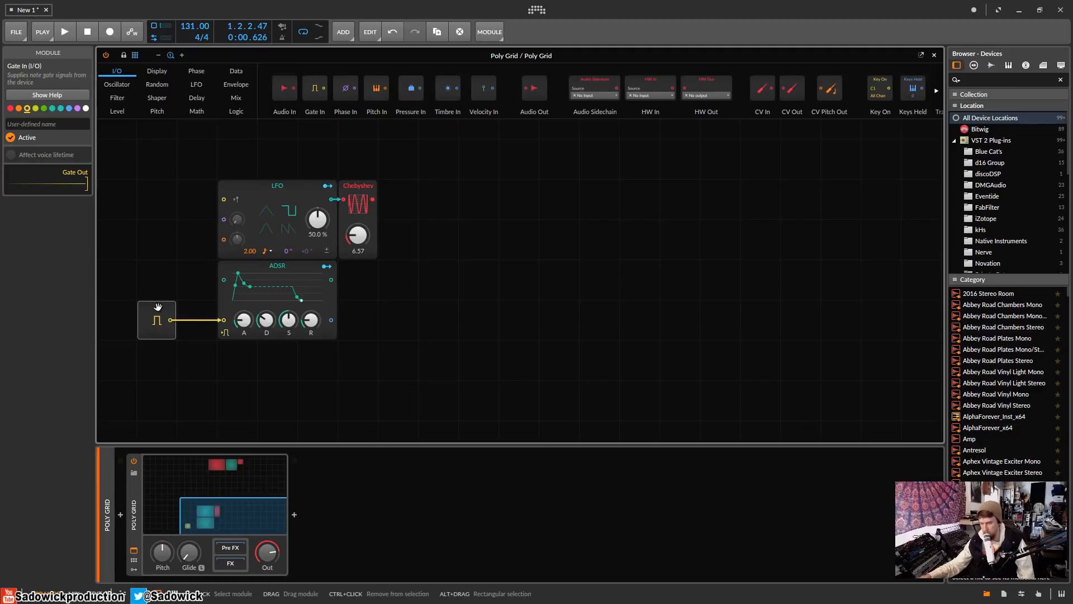
key("Delete")
Shift the ADSR envelope one grid cell to the right and turn off its gate input from the device.
left_click(251, 276)
left_click_drag(274, 276, 315, 277)
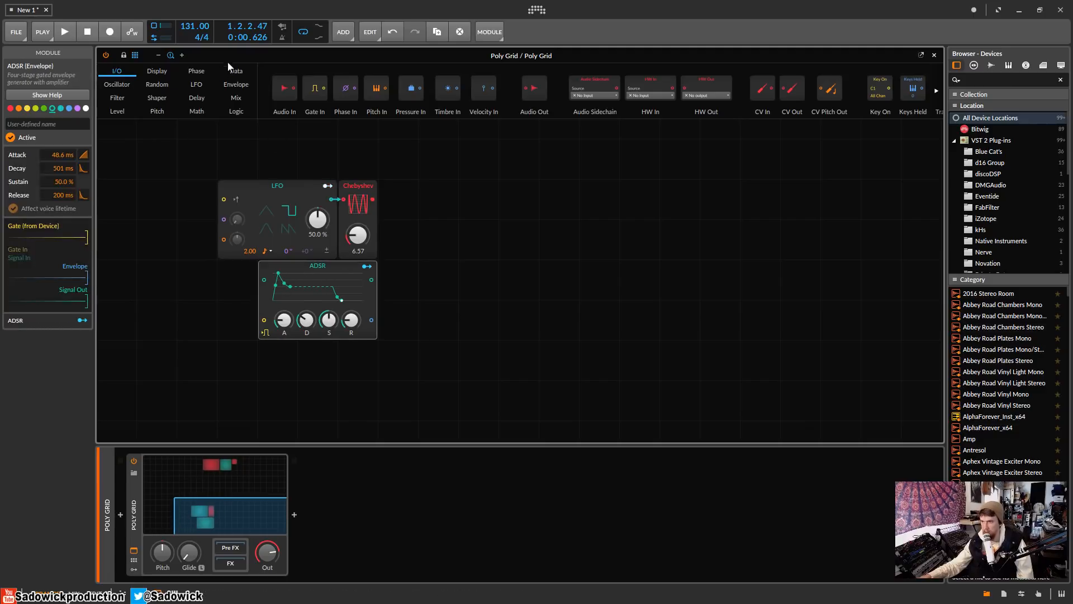
left_click(266, 334)
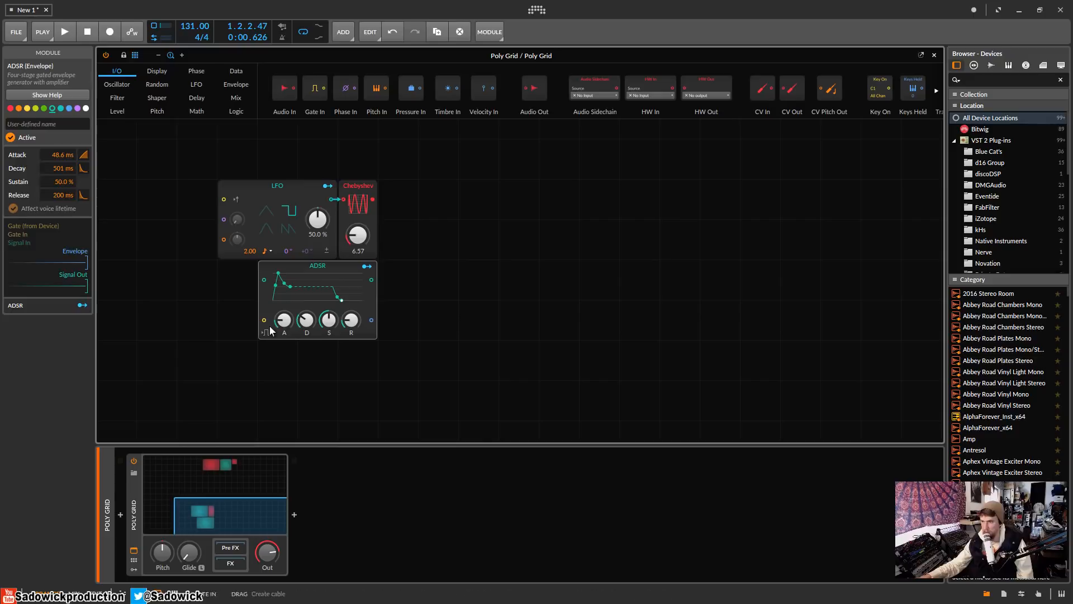
Add a Steps sequencer module, connect its output to the ADSR's gate input, and place it directly against the envelope's left side.
left_click(236, 71)
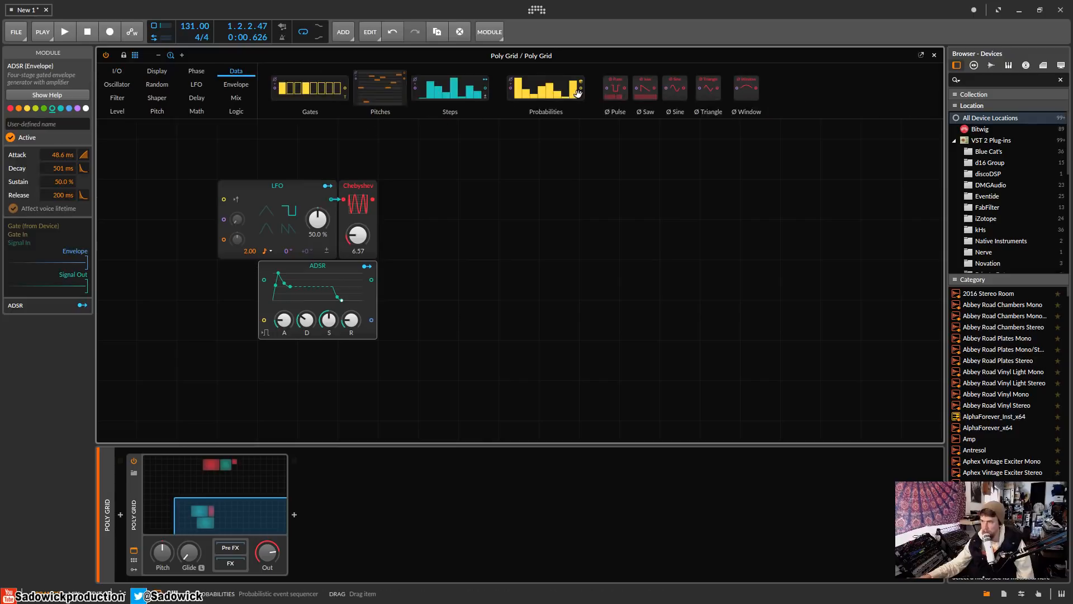
left_click_drag(455, 98, 129, 325)
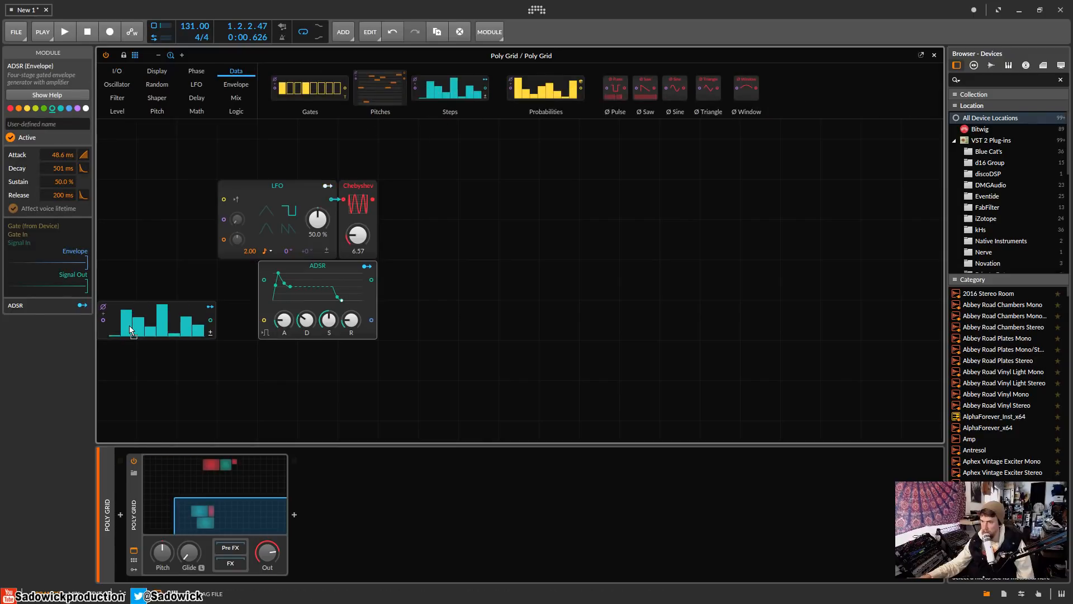
left_click_drag(210, 320, 264, 320)
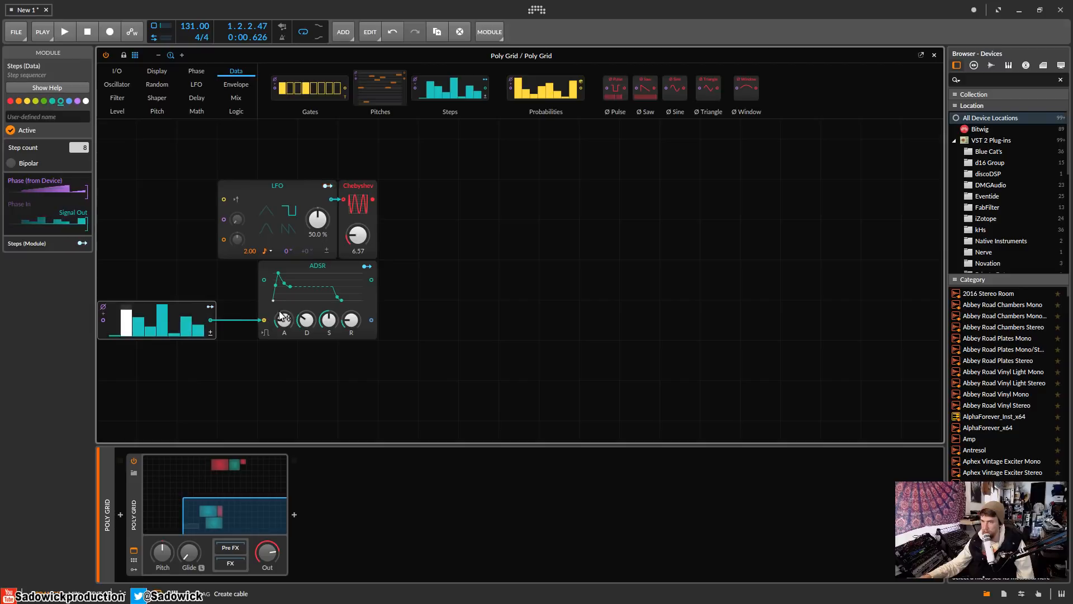
left_click(311, 265)
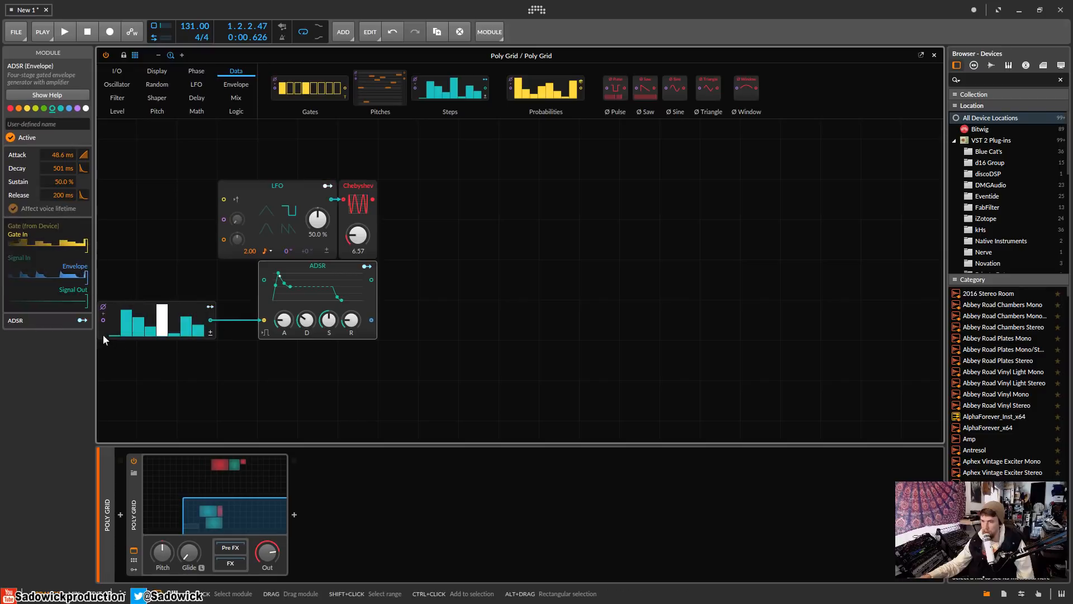
left_click_drag(103, 334, 145, 334)
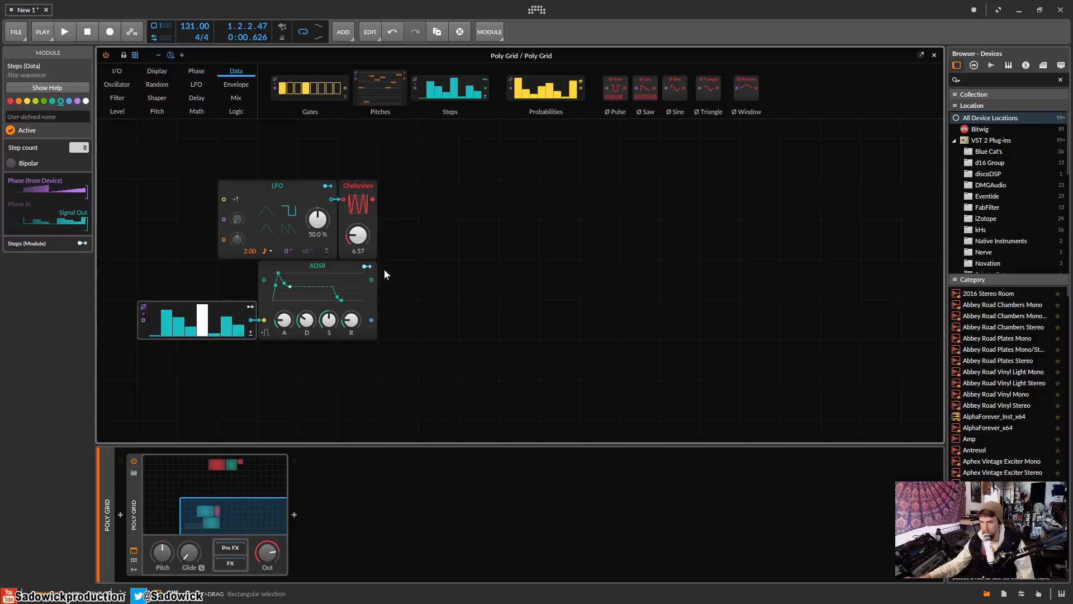
left_click(329, 268)
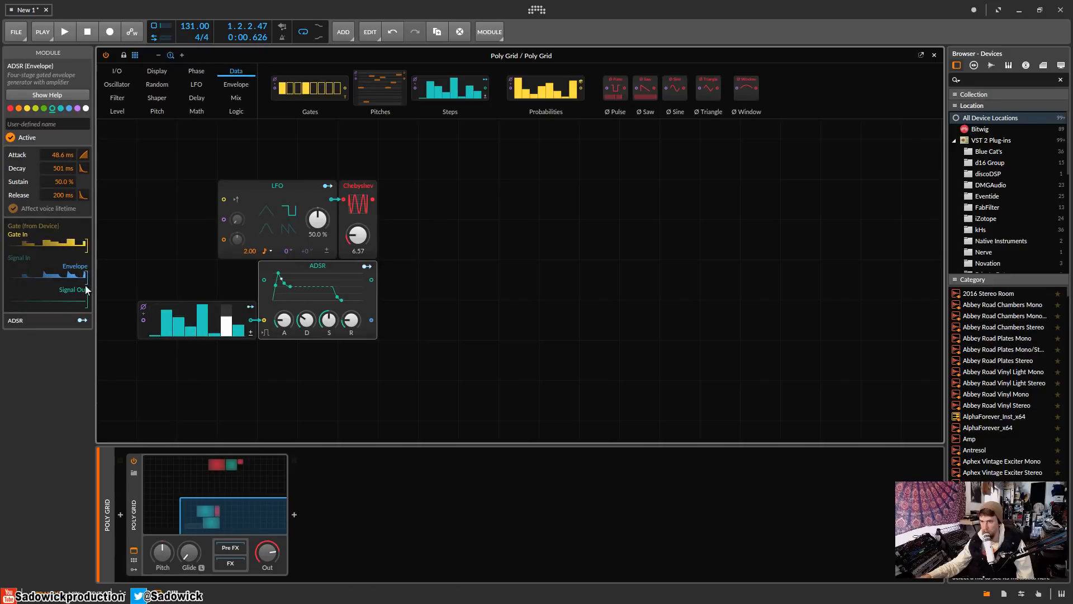
Move the Steps and ADSR modules down together, leaving a gap below the LFO and Chebyshev modules.
scroll(391, 277, "up", 1)
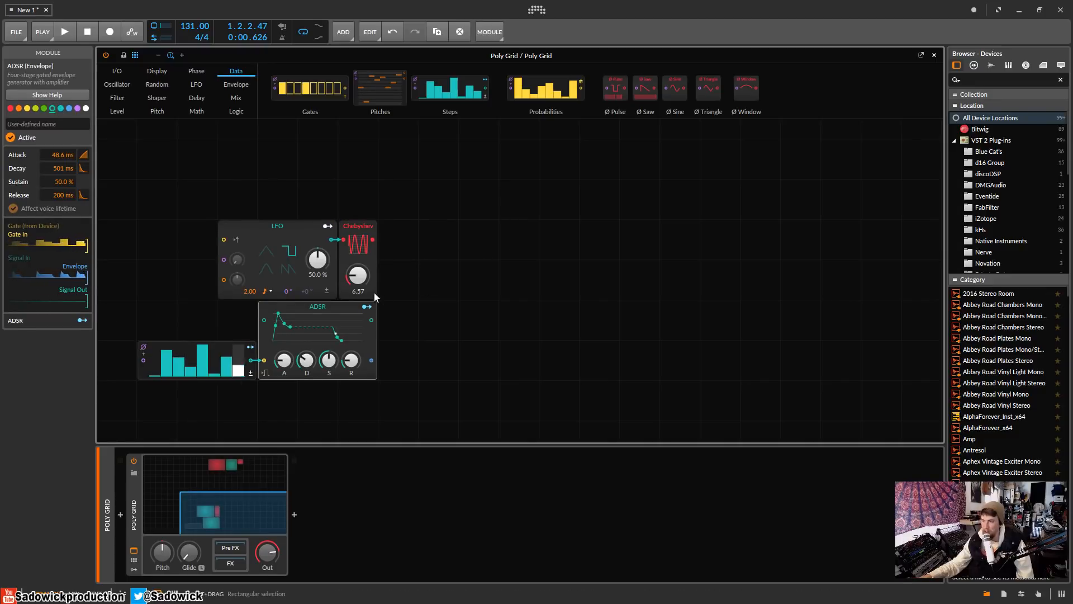
scroll(375, 313, "down", 2)
left_click_drag(377, 336, 209, 233)
left_click_drag(314, 229, 317, 268)
scroll(397, 214, "up", 6)
scroll(395, 223, "up", 3)
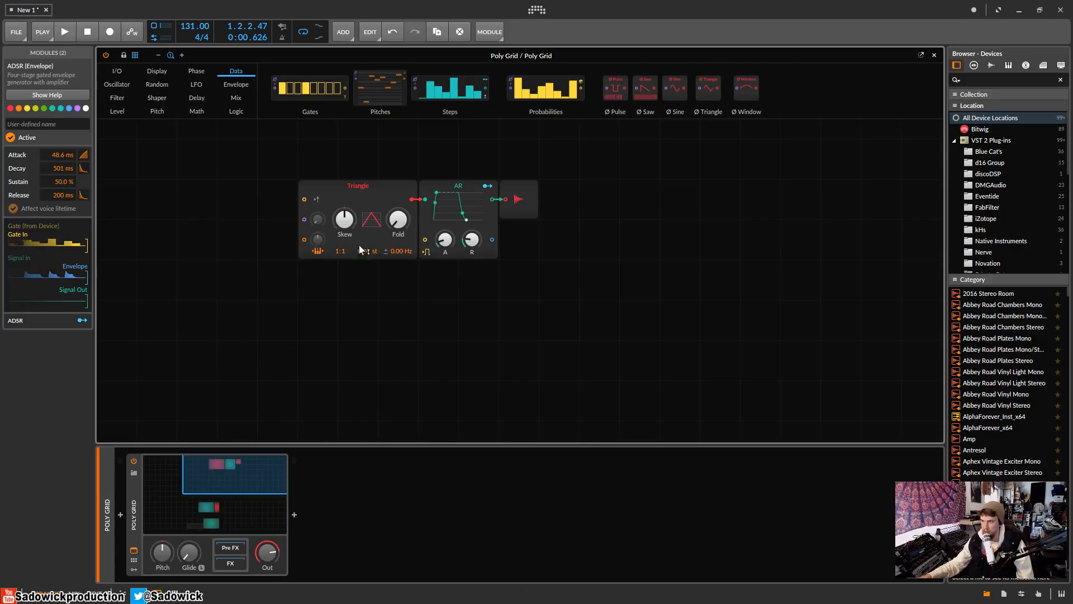
scroll(425, 241, "down", 5)
scroll(428, 260, "down", 2)
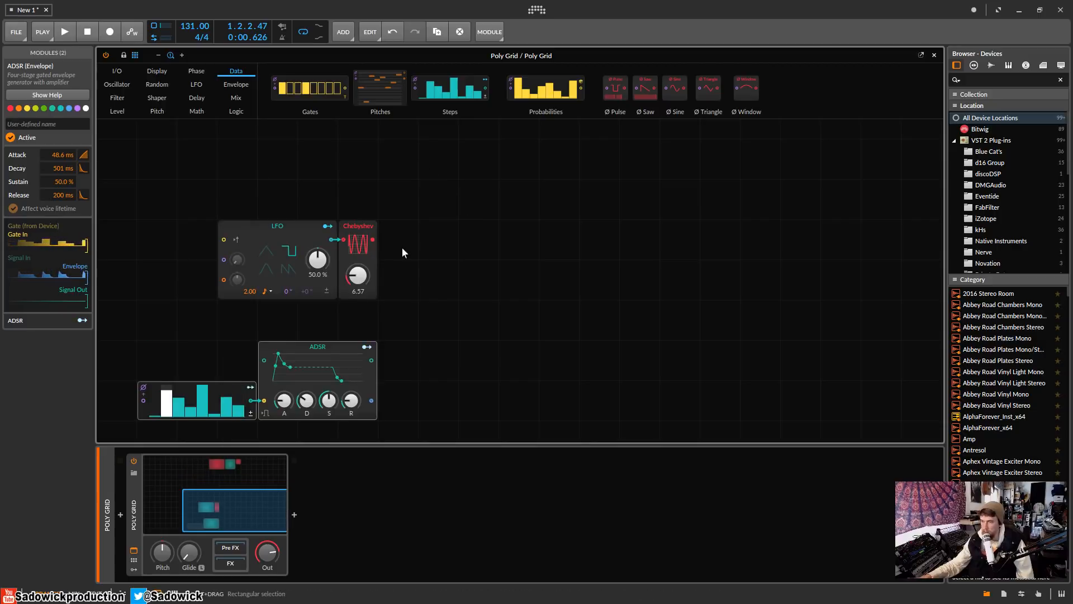
scroll(391, 302, "up", 3)
left_click_drag(383, 359, 451, 327)
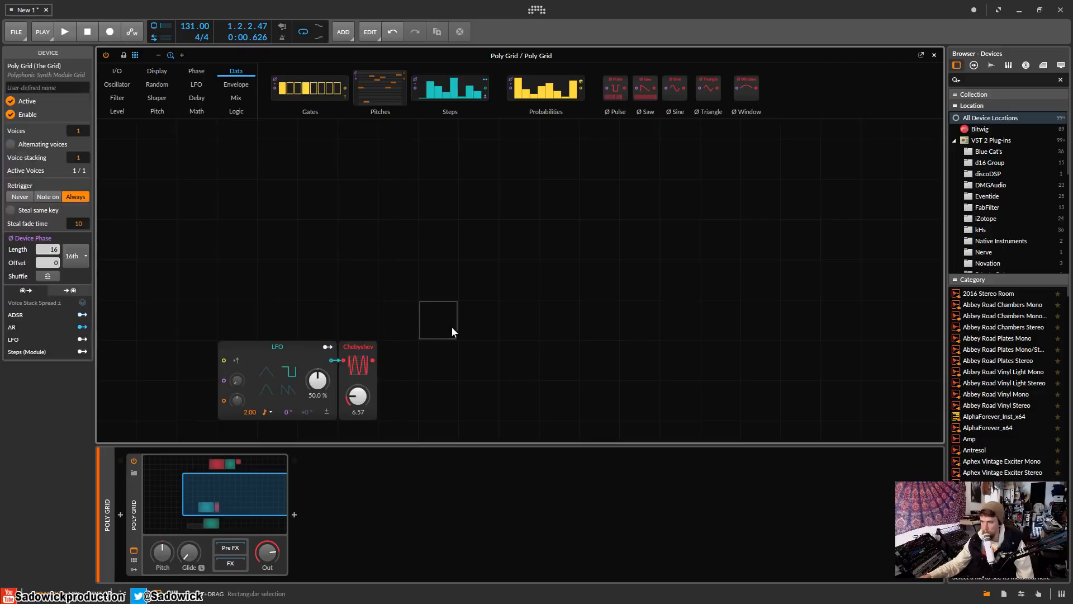
Add one Modulator Out module fed by the Chebyshev output and a second one fed by the ADSR's signal output.
left_click(124, 73)
left_click(937, 91)
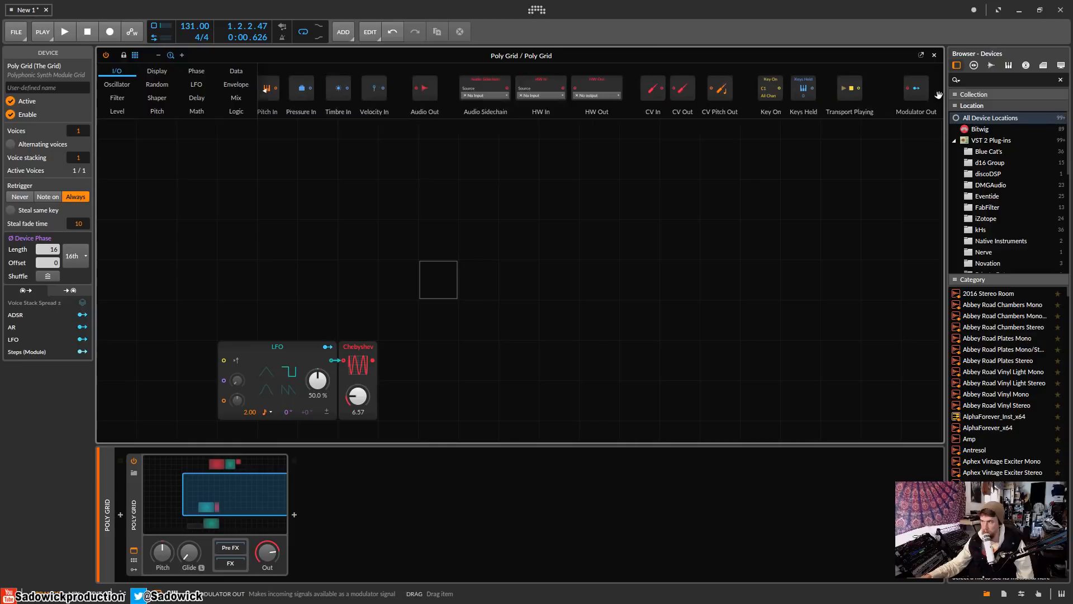
left_click_drag(922, 95, 424, 360)
scroll(482, 280, "down", 3)
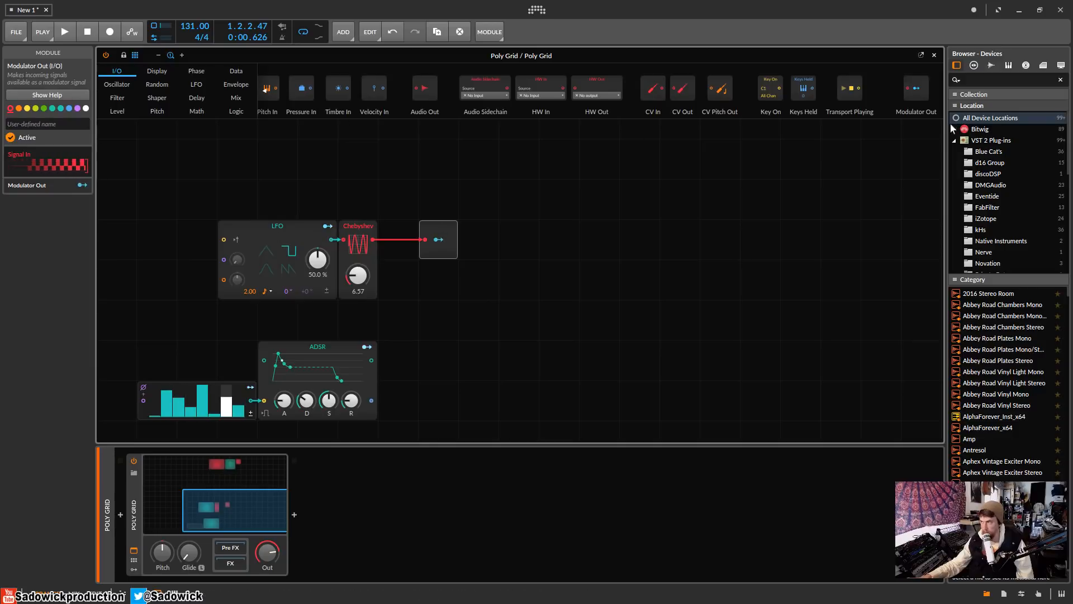
left_click_drag(919, 90, 447, 356)
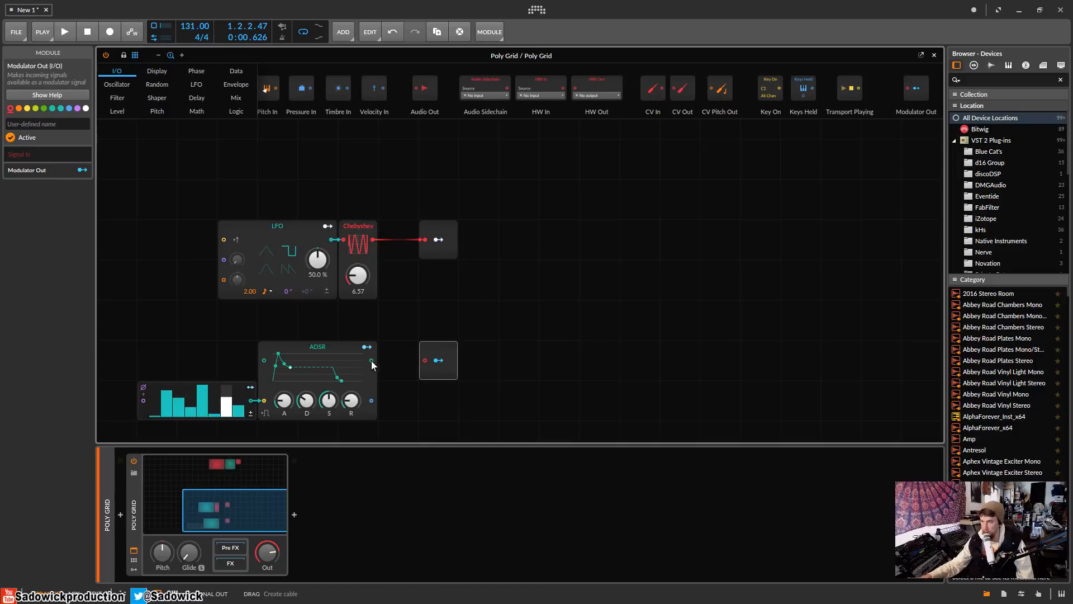
left_click_drag(371, 360, 424, 360)
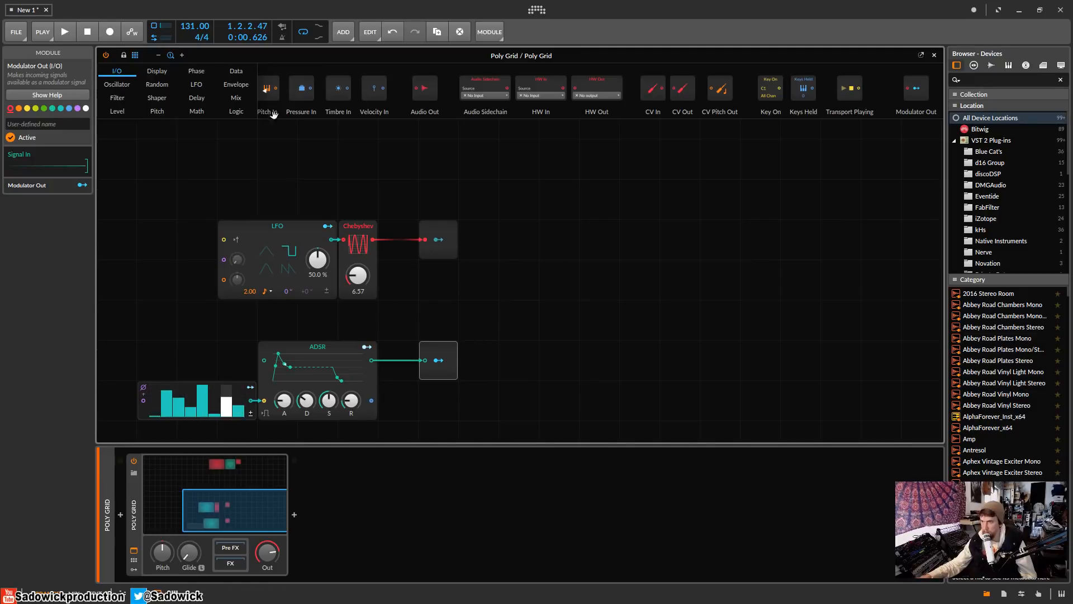
Add a Value module beside the Chebyshev's Modulator Out and map that modulator to its value at 1.000.
left_click(236, 98)
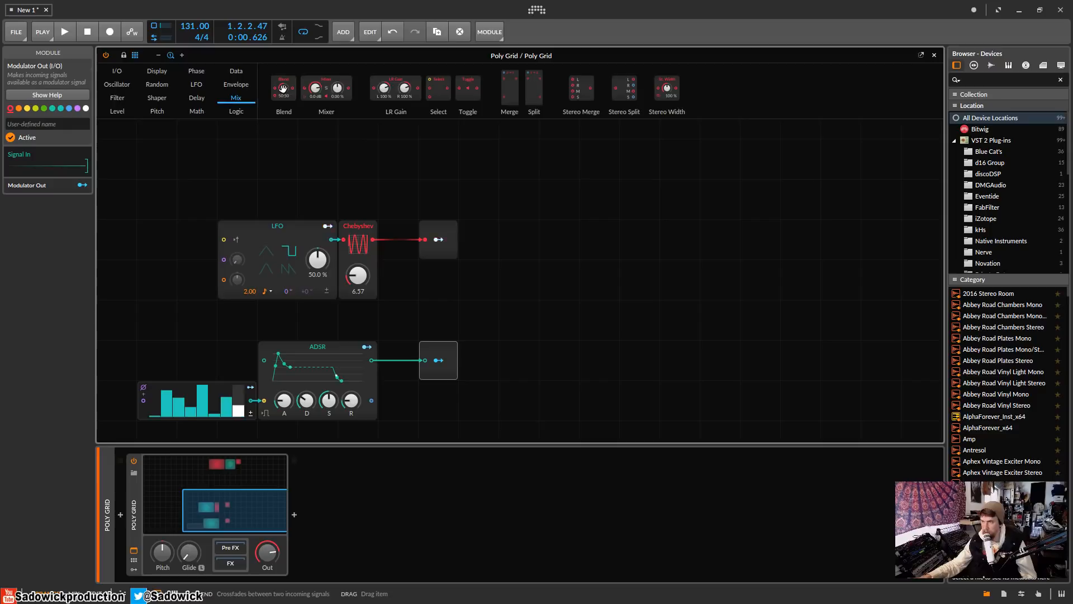
left_click(117, 112)
left_click_drag(313, 88, 519, 206)
left_click(438, 240)
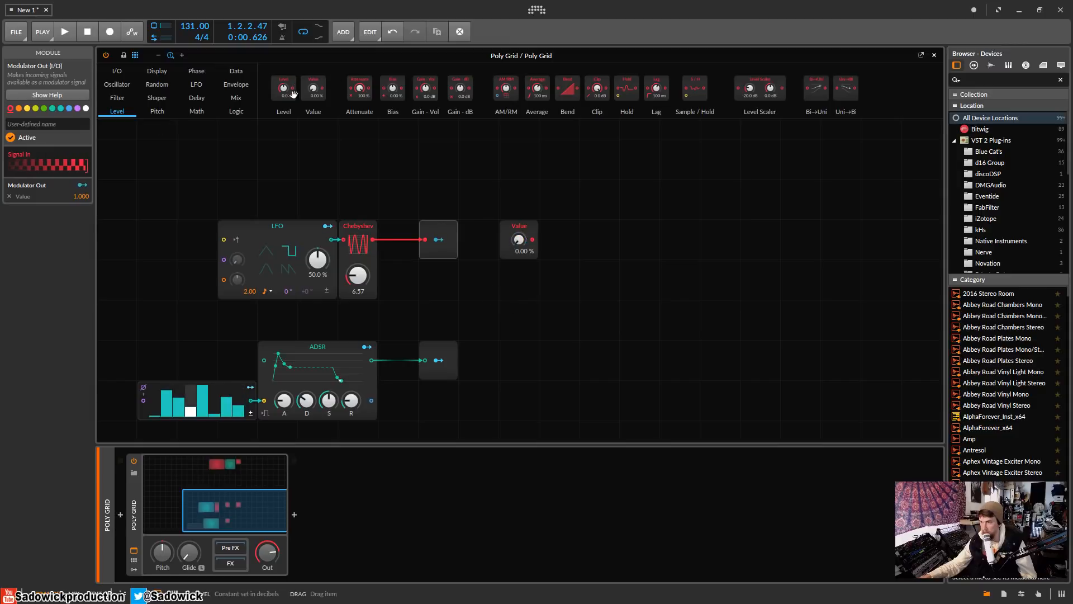
Rename the new Value module as LFO.
left_click(532, 226)
left_click(55, 113)
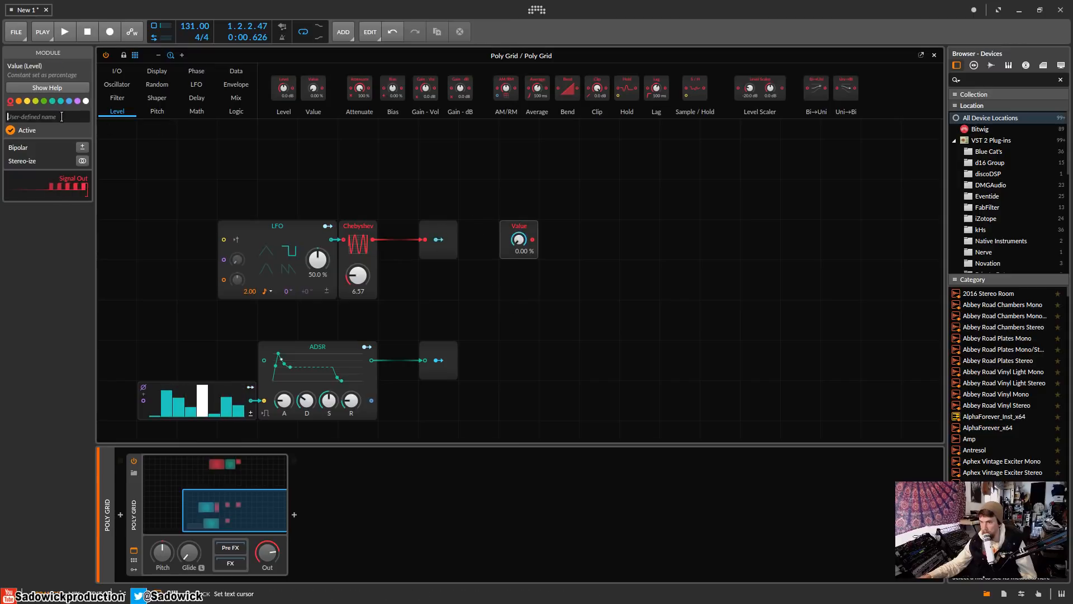
type("LFO")
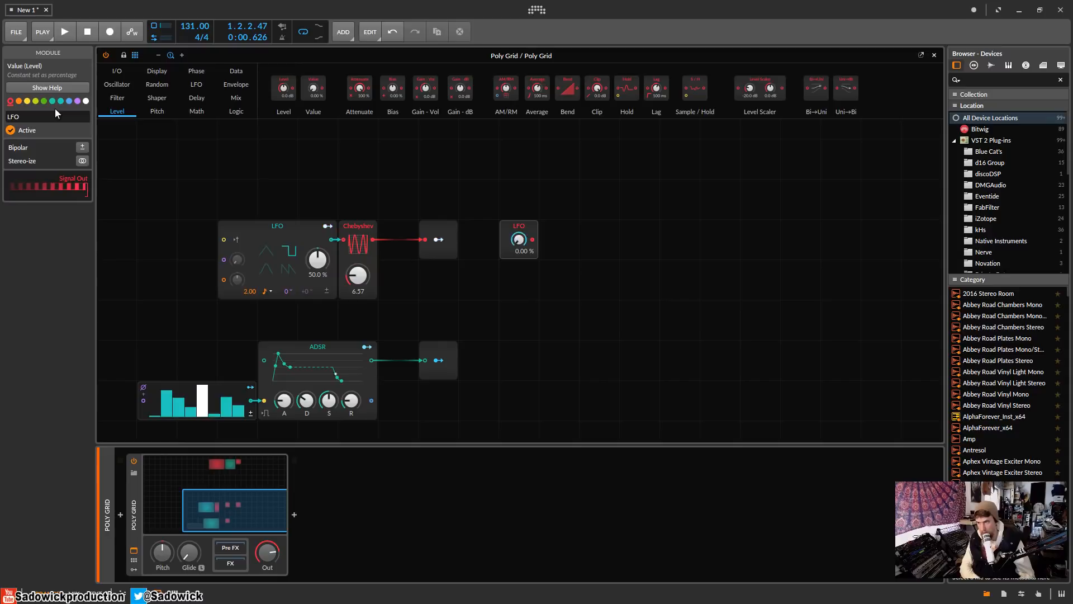
key("Return")
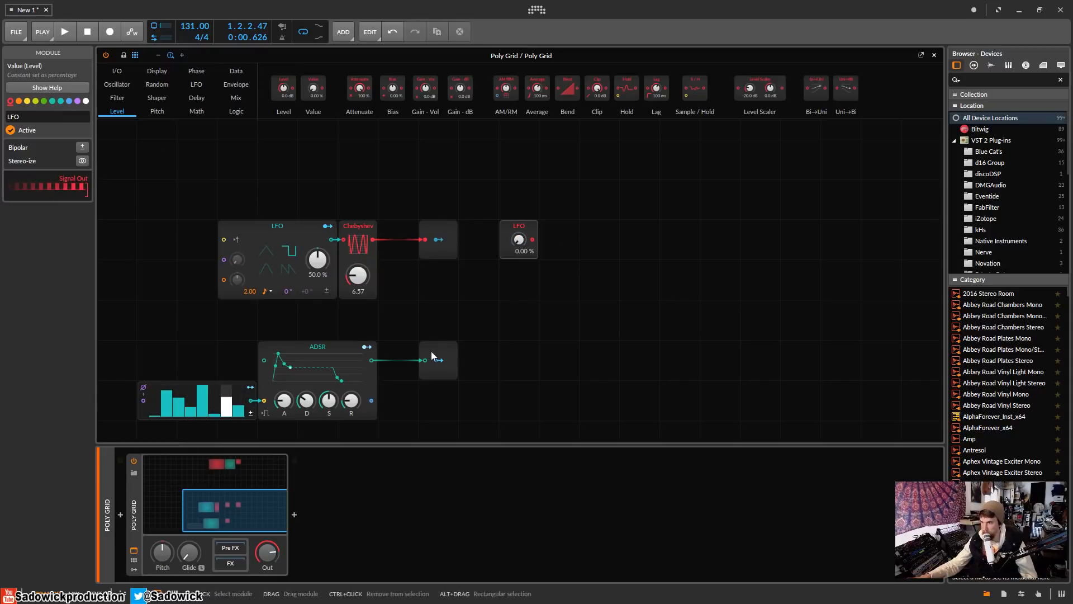
Add a Value module named ADSR beside the envelope's Modulator Out and map that modulator to its value at +1.00.
left_click_drag(313, 87, 525, 358)
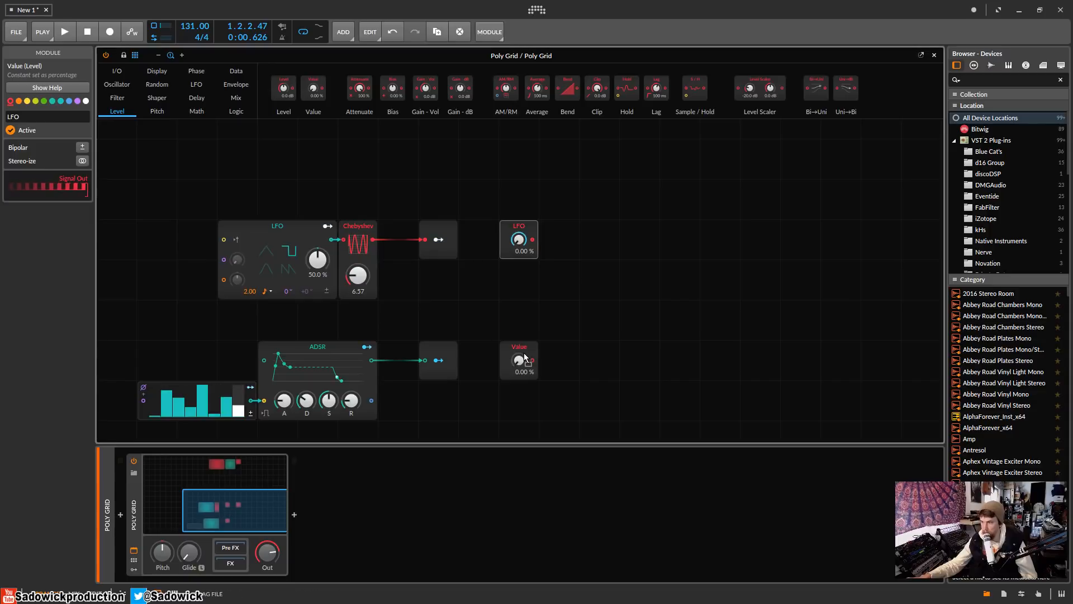
left_click(438, 361)
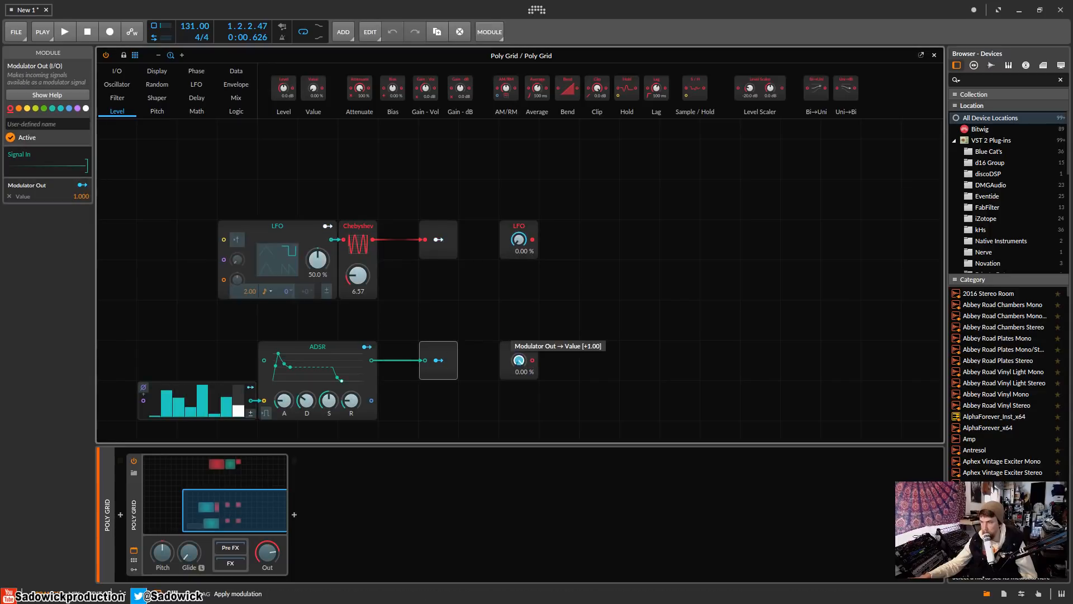
left_click(528, 350)
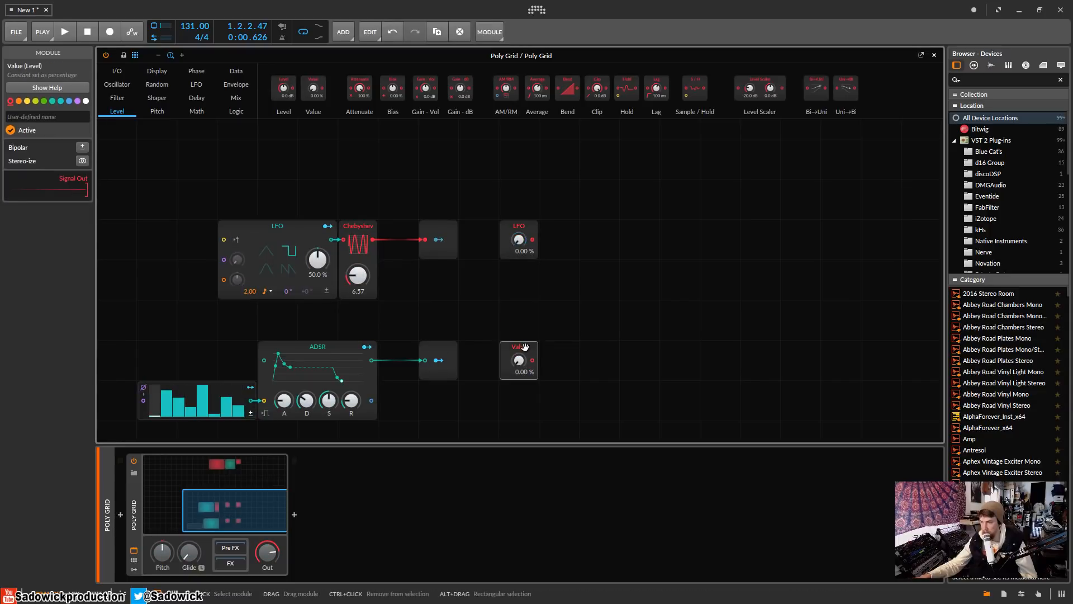
left_click(56, 114)
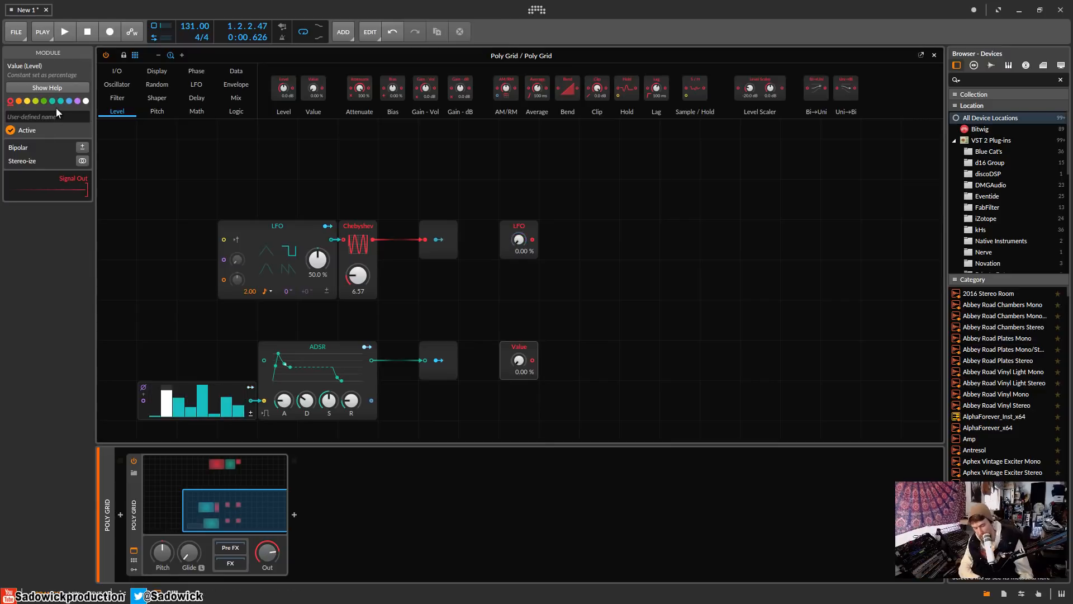
type("ADSR")
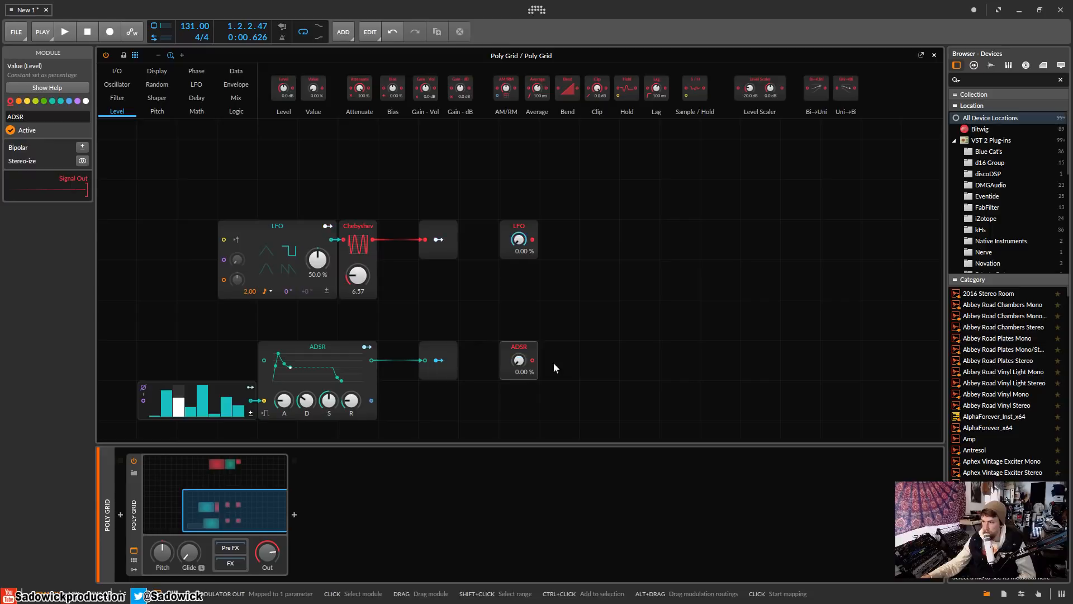
Stack the ADSR Value module directly under the LFO one and move both up below the Triangle oscillator's left edge.
left_click(522, 348)
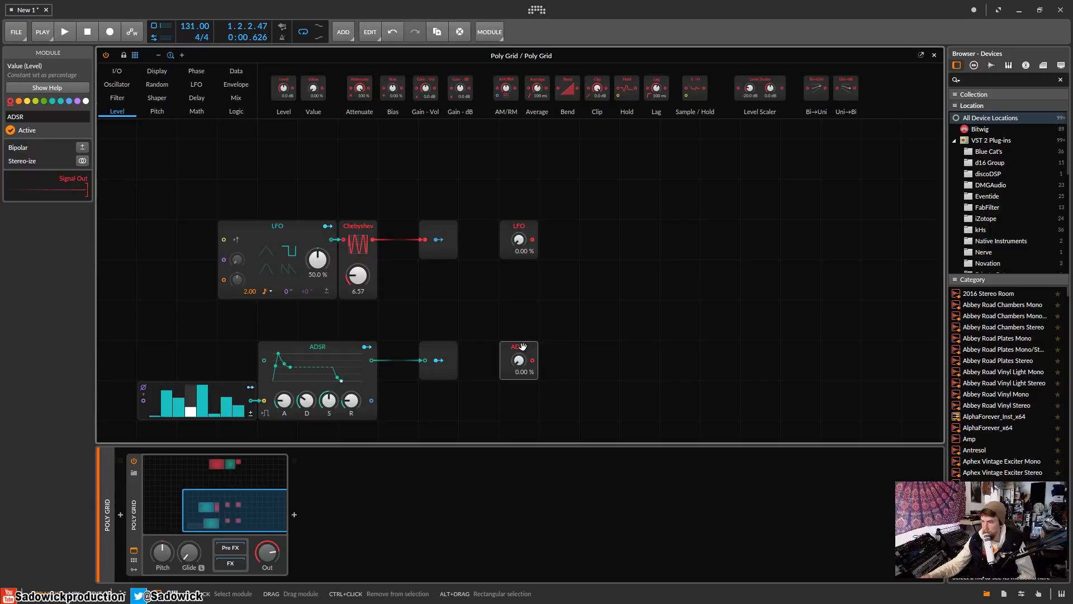
left_click_drag(521, 345, 526, 268)
left_click_drag(600, 320, 447, 241)
scroll(527, 264, "up", 2)
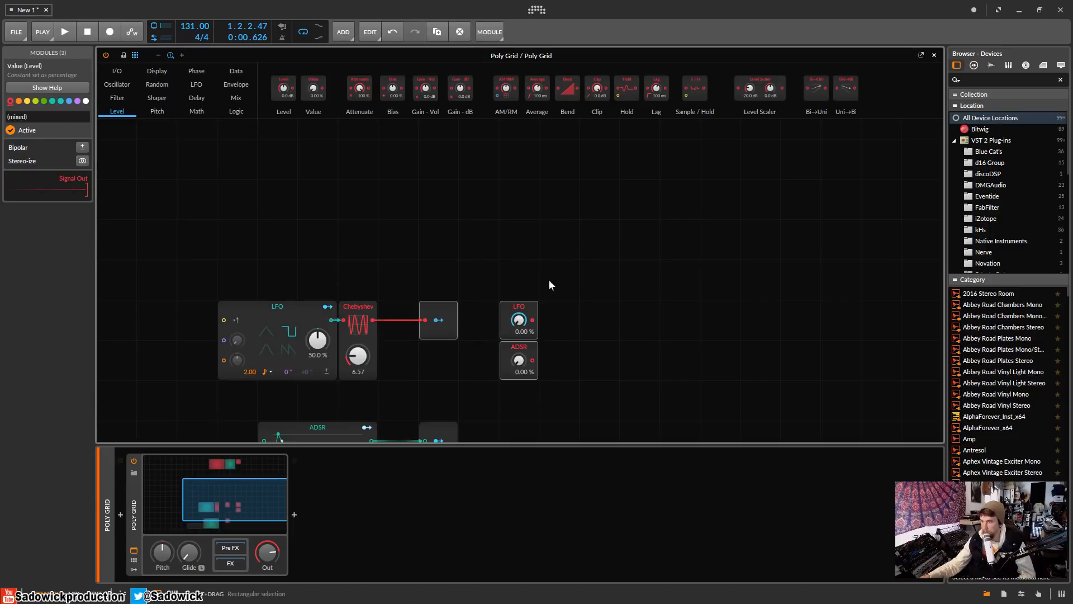
left_click_drag(550, 281, 492, 392)
left_click_drag(518, 307, 398, 146)
scroll(420, 253, "up", 3)
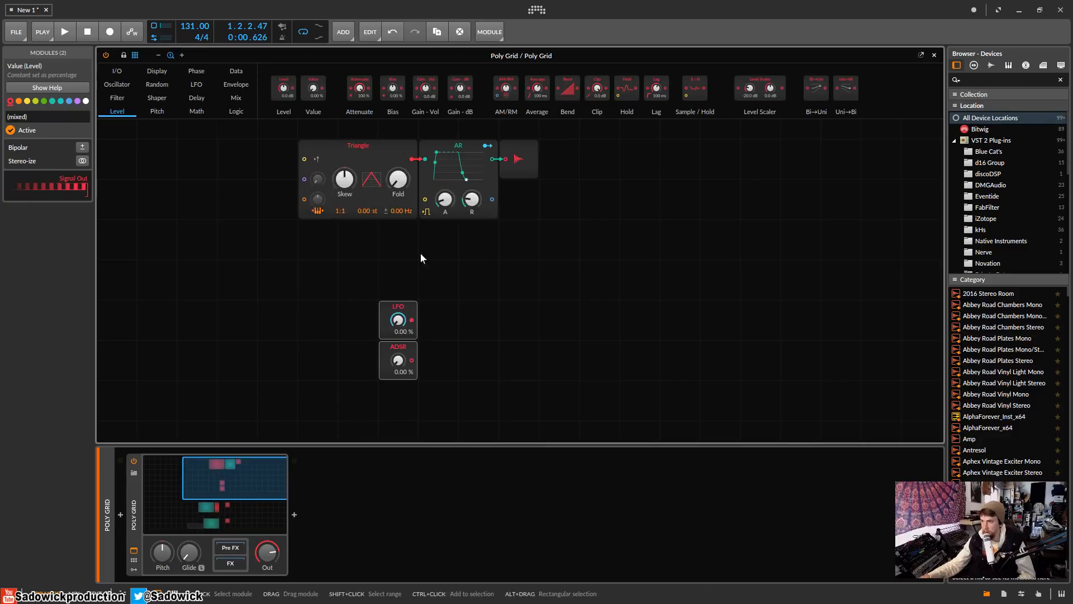
left_click_drag(400, 312, 279, 272)
Shift the AR envelope and audio output modules four grid cells away from the Triangle oscillator and briefly play the patch.
left_click(508, 199)
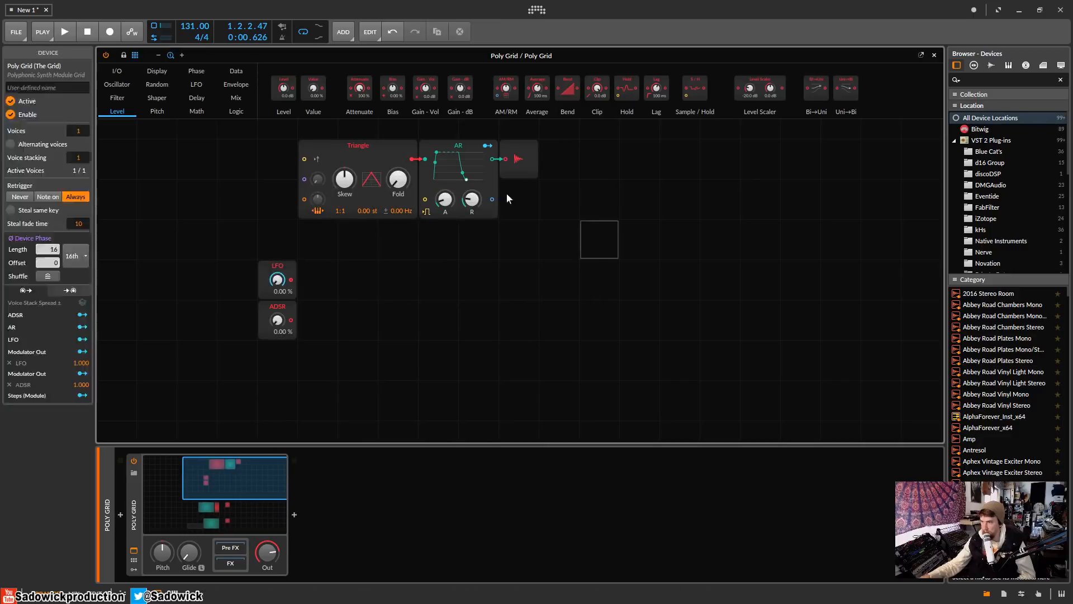
left_click_drag(507, 199, 651, 169)
key("space")
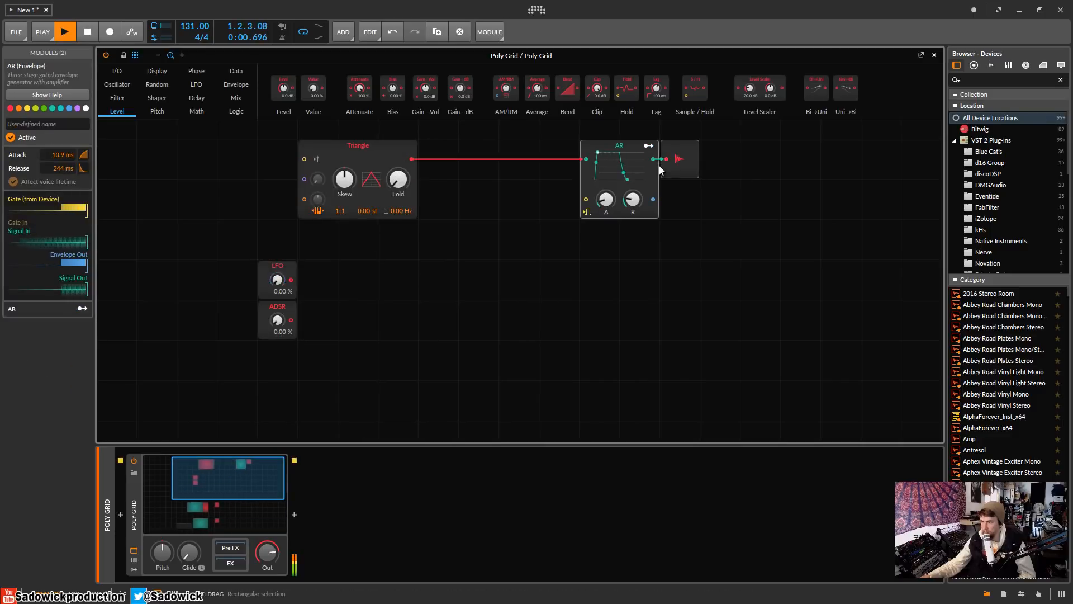
key("space")
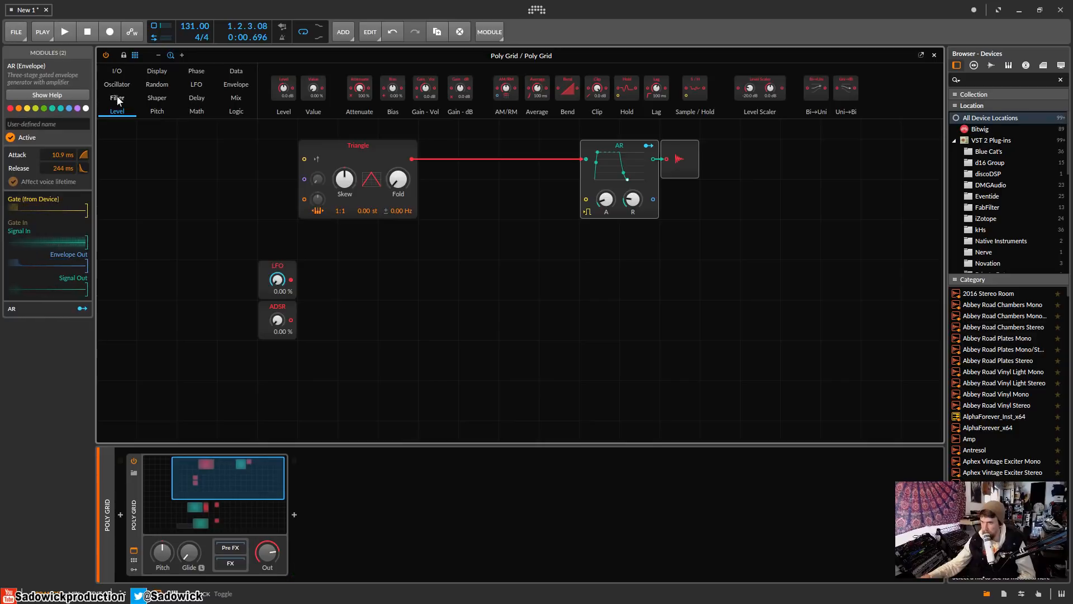
Insert a Low-pass LD filter between the Triangle and the AR envelope, moving the AR and audio output farther right to fit it.
left_click(117, 99)
left_click_drag(298, 88, 489, 273)
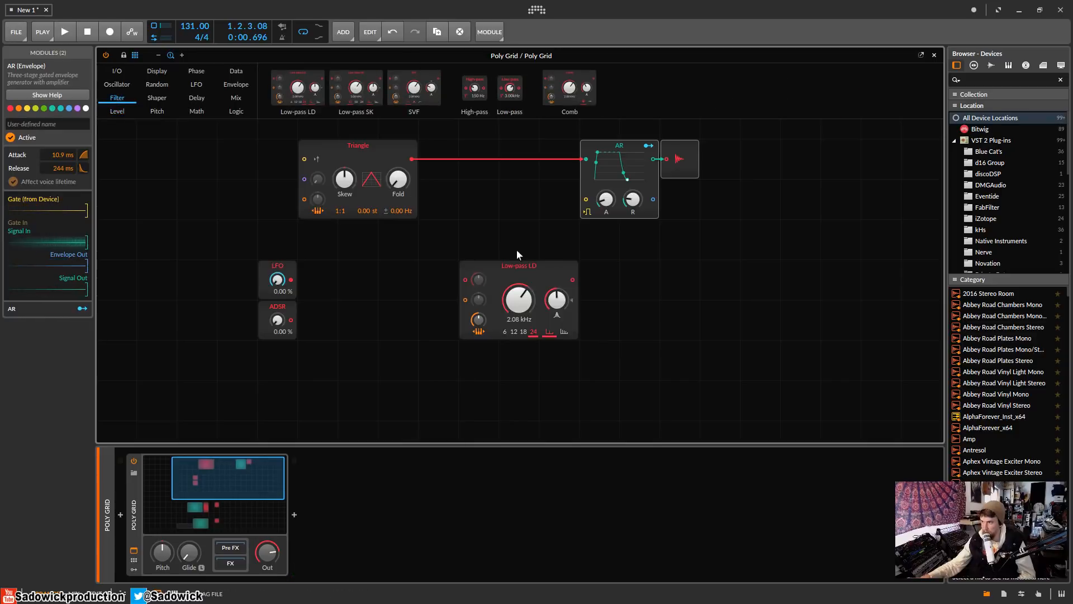
left_click_drag(789, 237, 606, 139)
left_click_drag(683, 154, 748, 159)
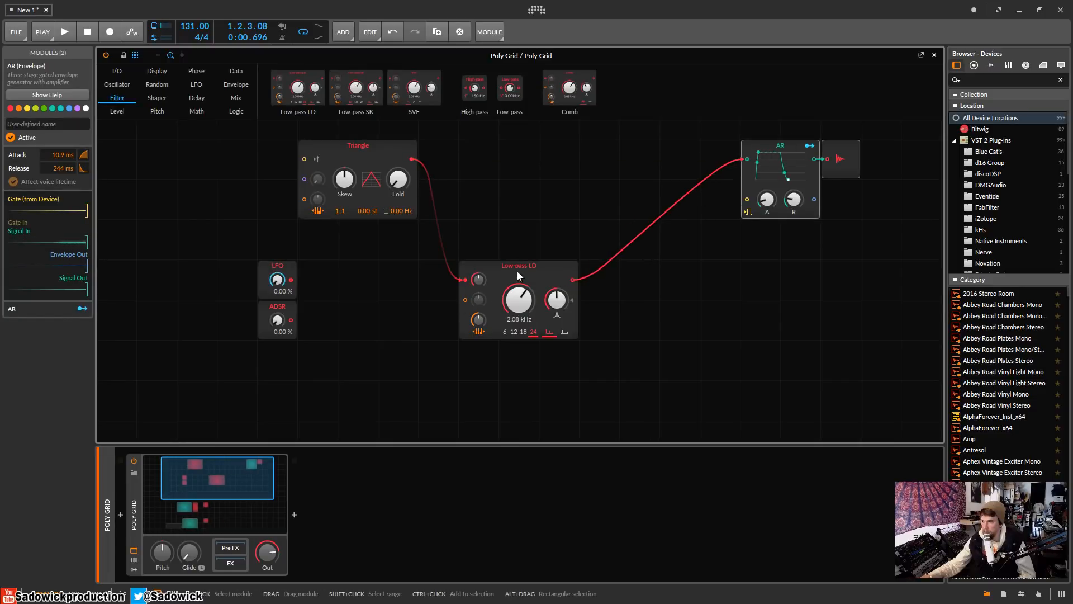
left_click_drag(518, 268, 558, 147)
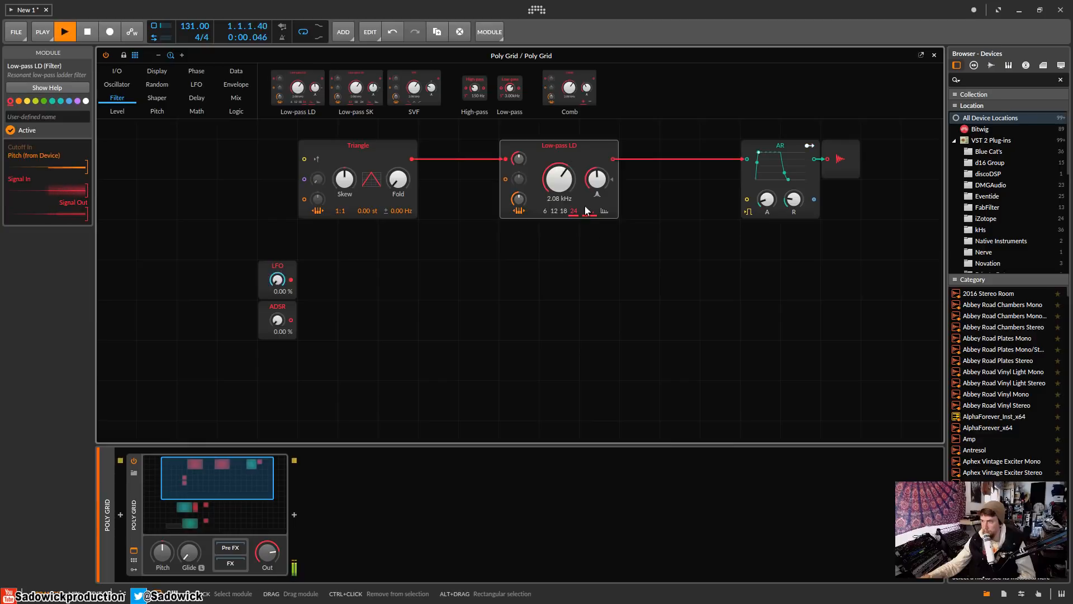
Move the LFO and ADSR Value modules together three grid cells right, below the Triangle oscillator's right edge.
scroll(585, 207, "up", 3)
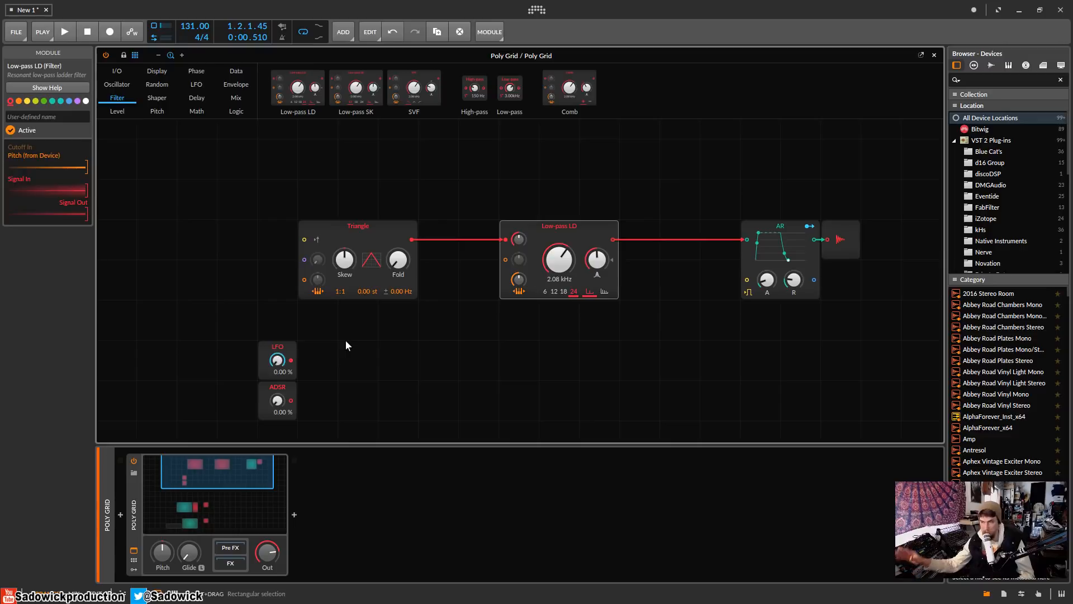
left_click_drag(318, 441, 385, 342)
left_click(454, 350)
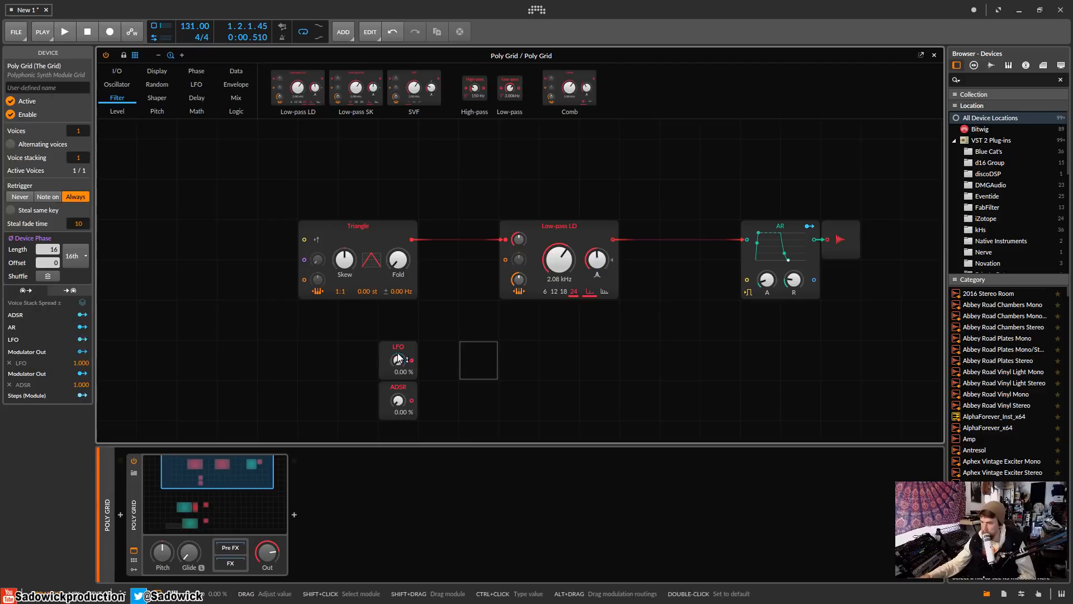
Connect the LFO Value output to the Low-pass LD's cutoff modulation input and audition it with the cutoff at 2.55 kHz.
left_click(414, 361)
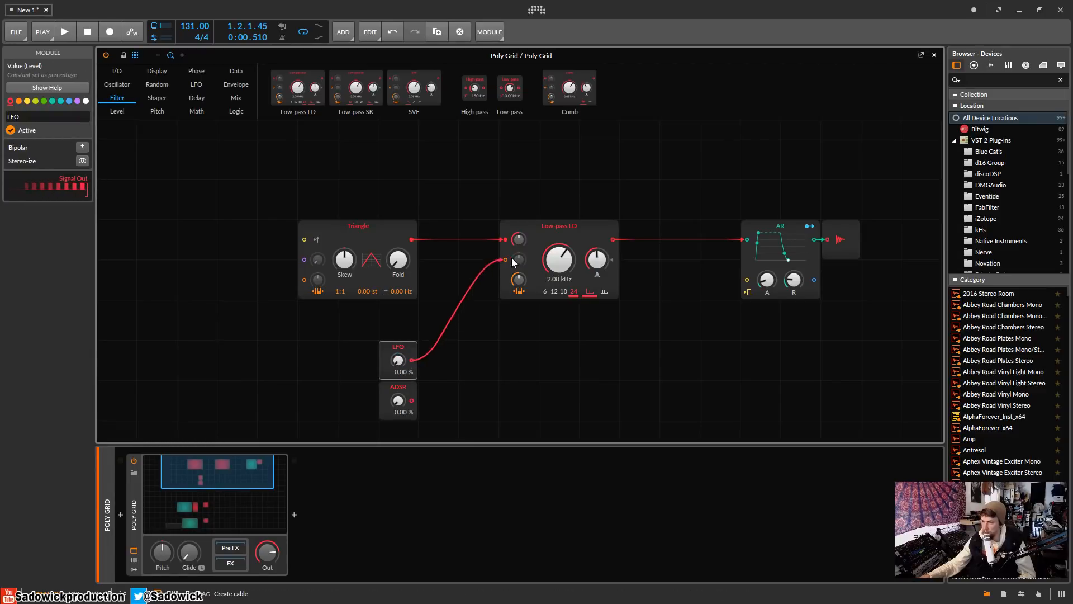
left_click_drag(506, 264, 559, 235)
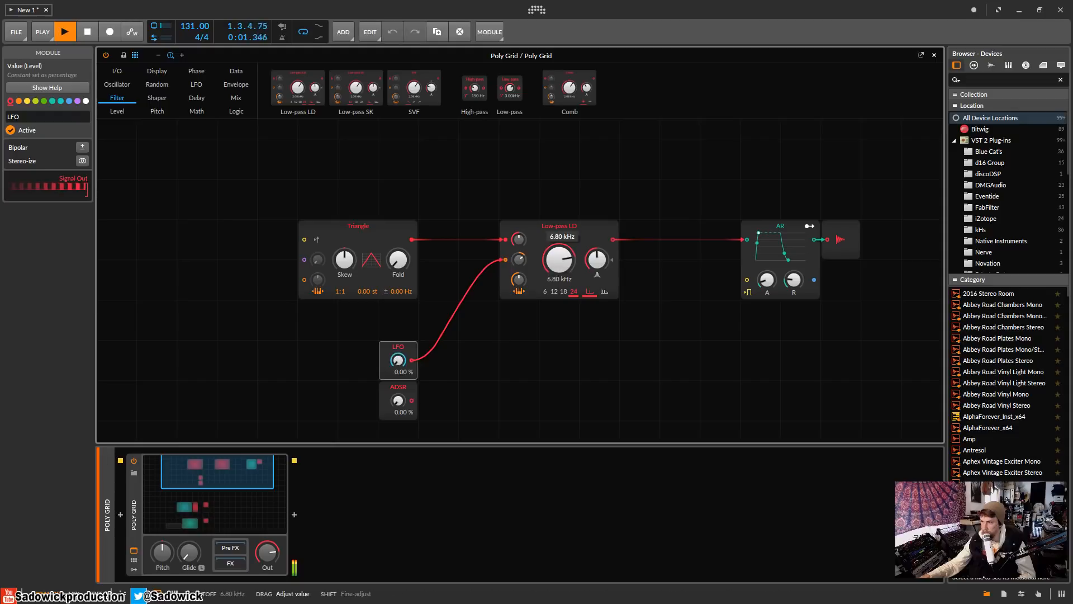
key("space")
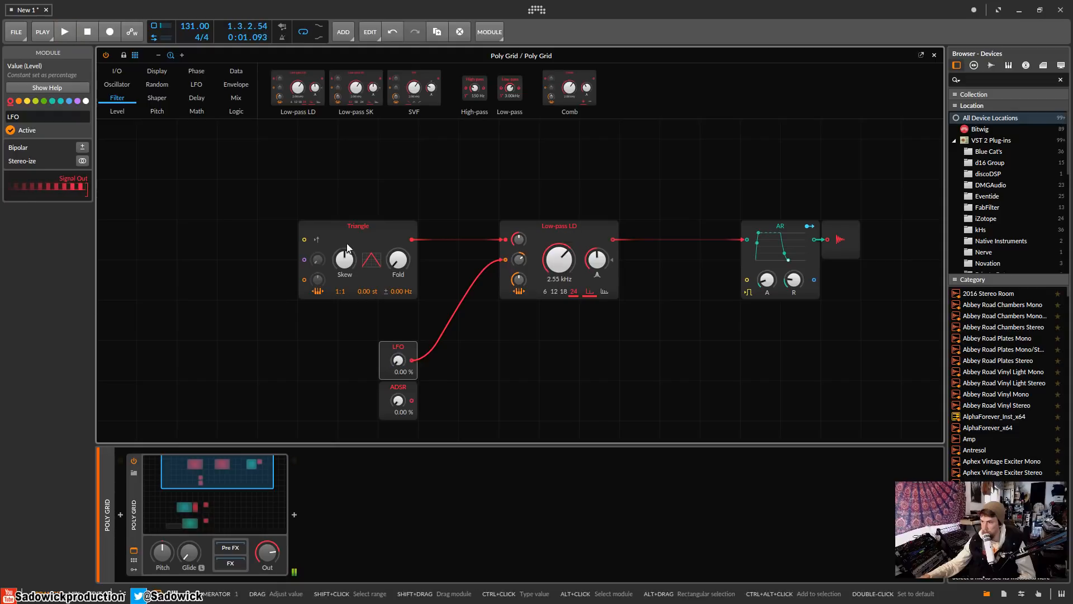
Replace the Triangle oscillator with a Sawtooth and lower the Low-pass LD cutoff to 1.04 kHz during playback.
right_click(355, 227)
left_click(388, 382)
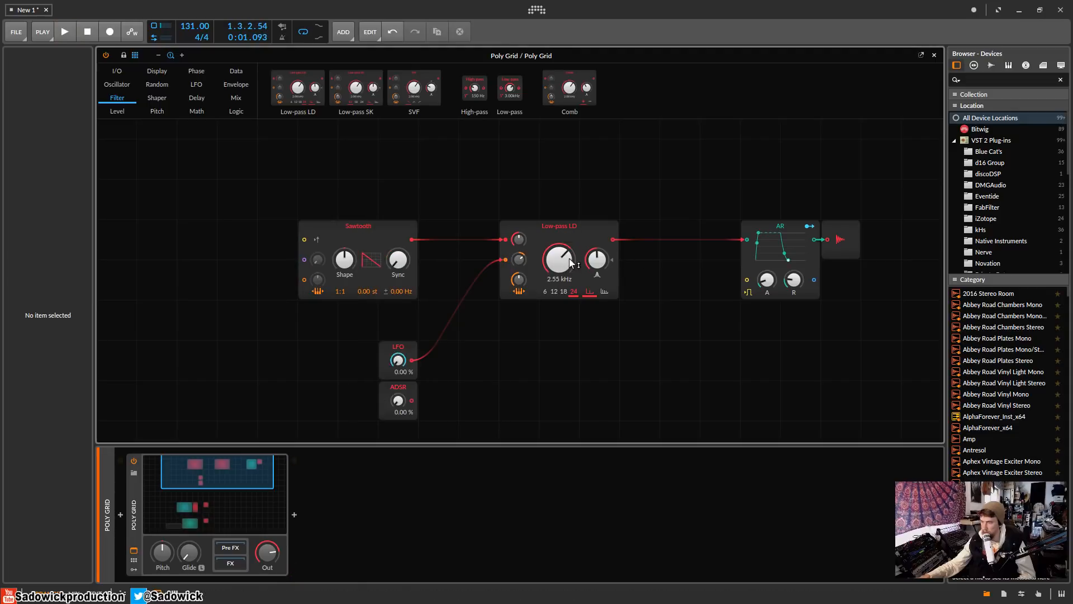
key("space")
mouse_move(564, 262)
left_mouse_down()
mouse_move(564, 291)
mouse_move(564, 282)
left_mouse_up()
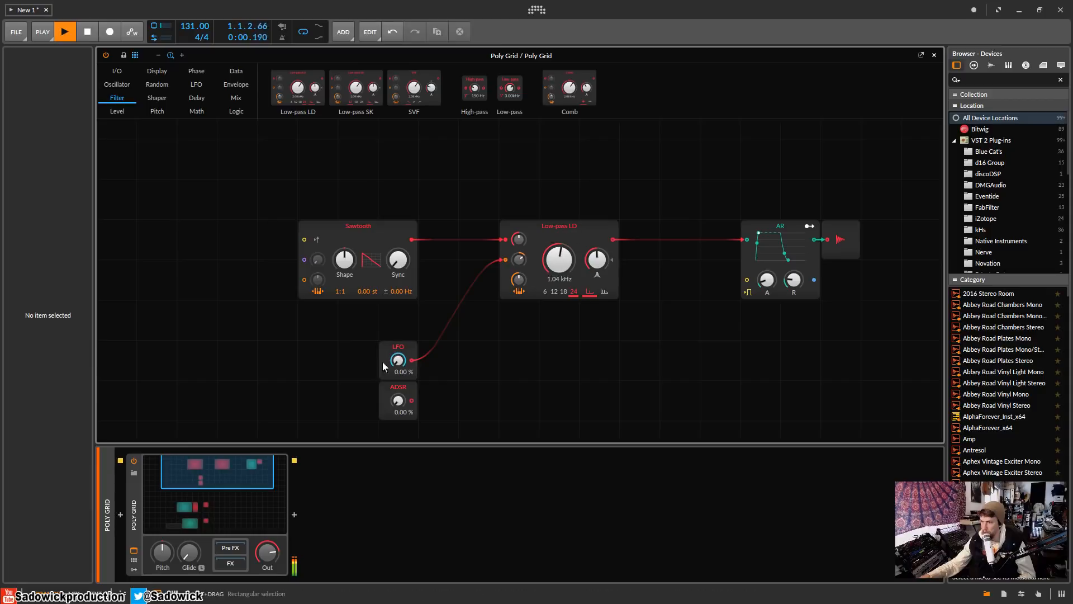
Place the LFO Value module directly beneath the Sawtooth oscillator and audition adjustments to the square-wave LFO during playback.
left_click_drag(404, 346, 403, 306)
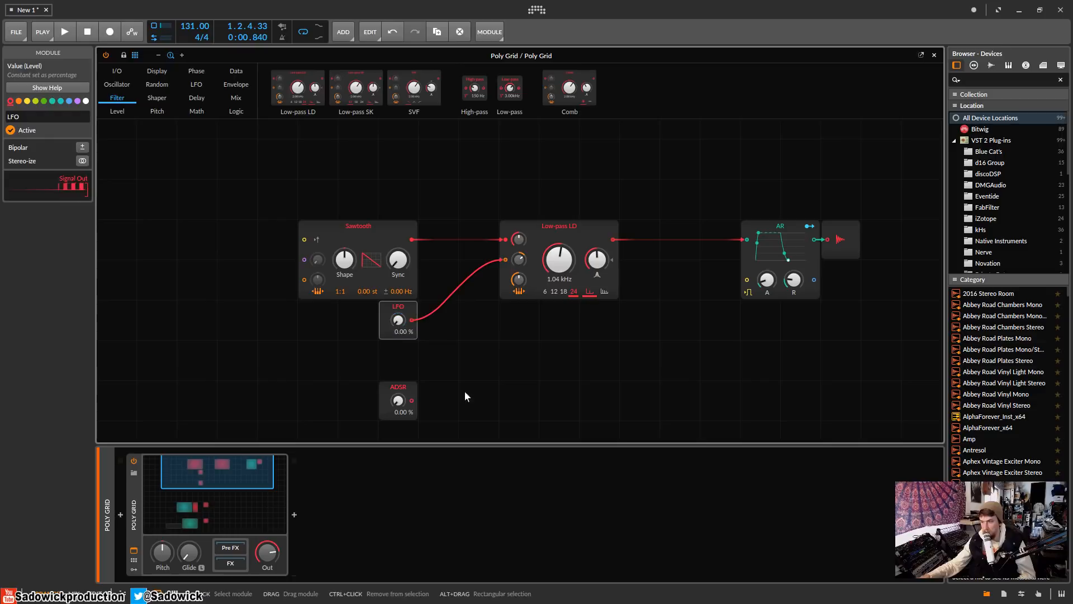
scroll(398, 380, "down", 3)
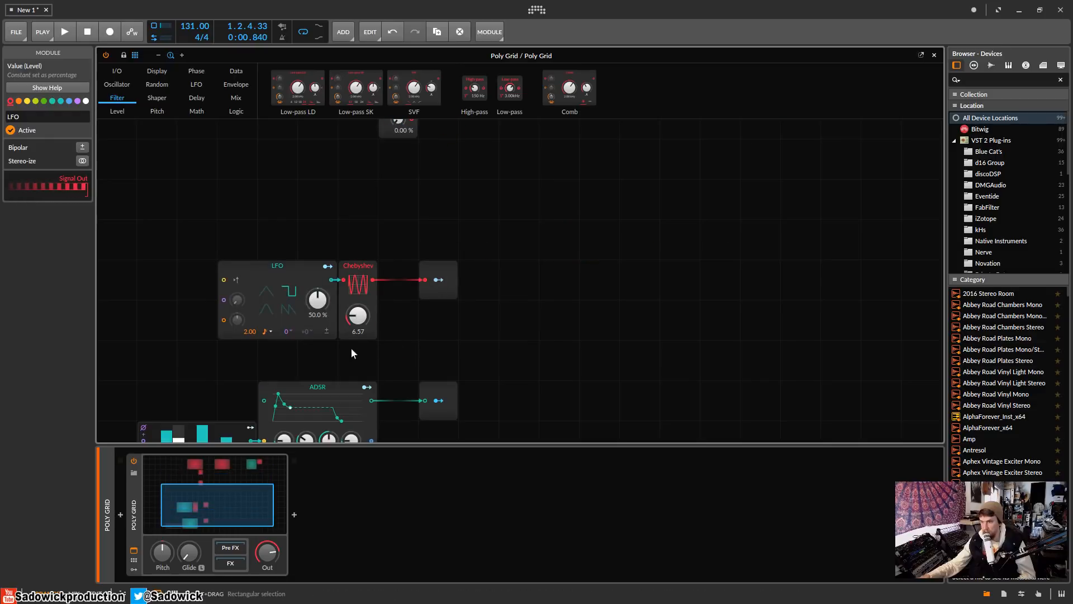
scroll(363, 352, "down", 1)
key("space")
mouse_move(318, 301)
left_mouse_down()
mouse_move(318, 282)
mouse_move(317, 304)
left_mouse_up()
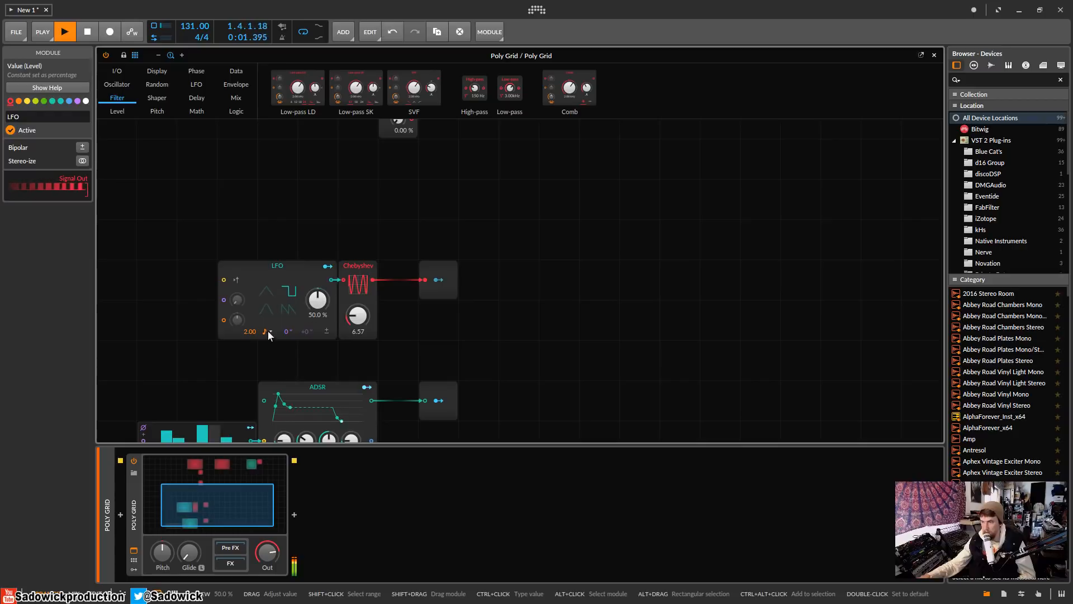
left_click(271, 292)
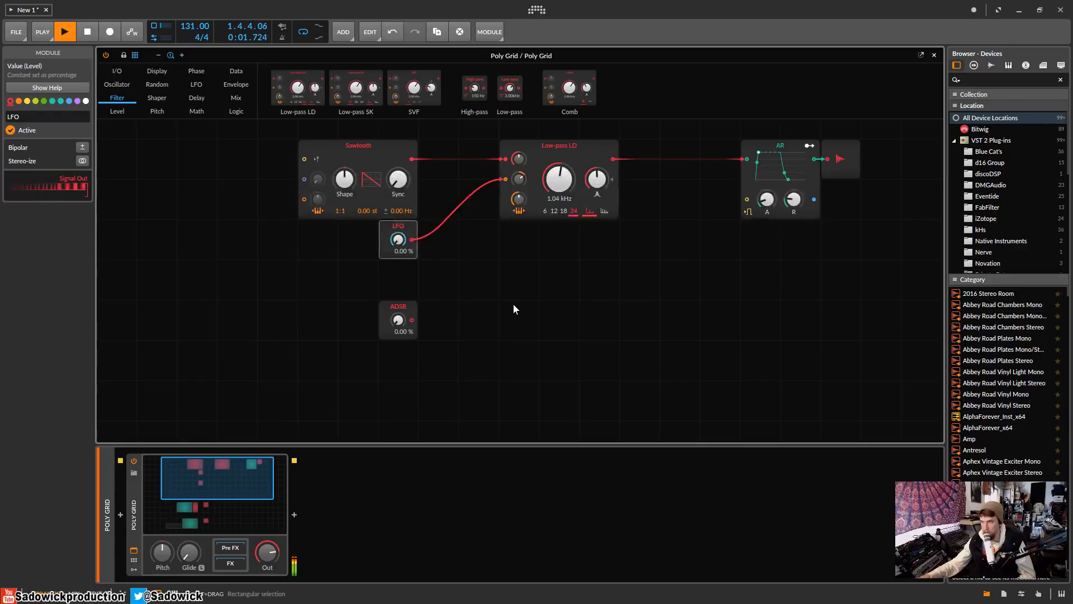
Move the ADSR Value module below the Low-pass LD filter.
left_click_drag(401, 307, 544, 304)
scroll(549, 296, "down", 3)
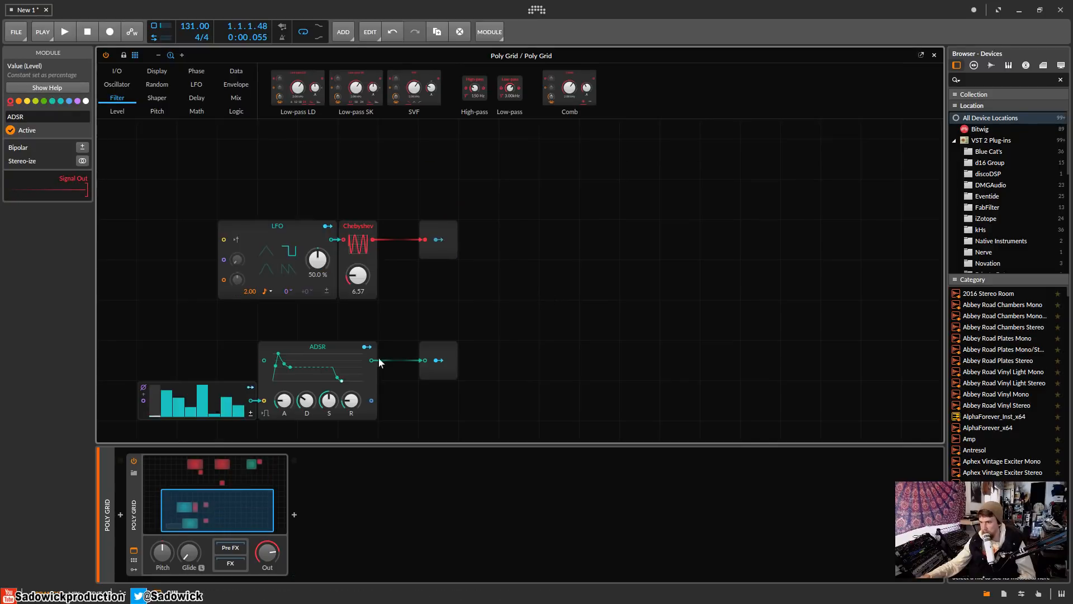
Move the ADSR Value module left beneath the LFO Value and shift the Low-pass LD one grid space toward the Sawtooth.
scroll(468, 321, "up", 3)
left_click_drag(563, 380, 452, 381)
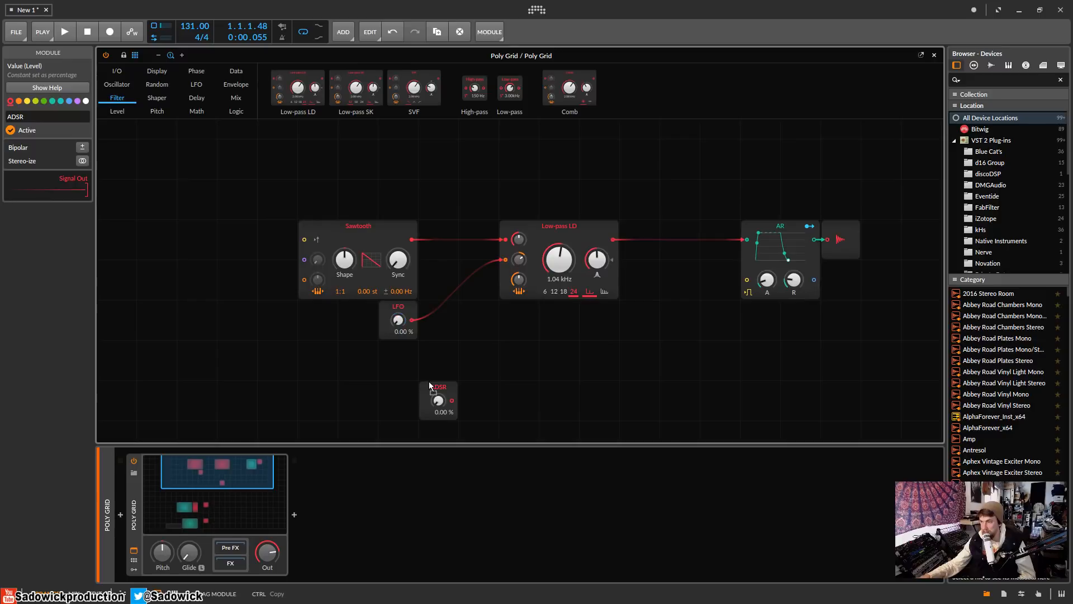
left_click_drag(576, 227, 527, 230)
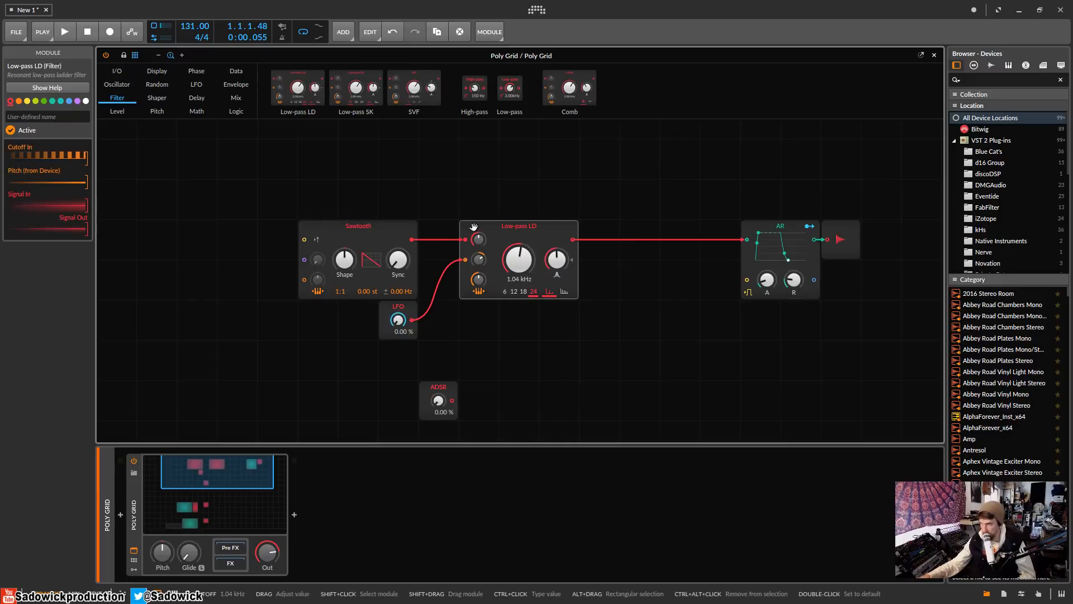
left_click_drag(510, 88, 649, 270)
left_click_drag(572, 239, 626, 280)
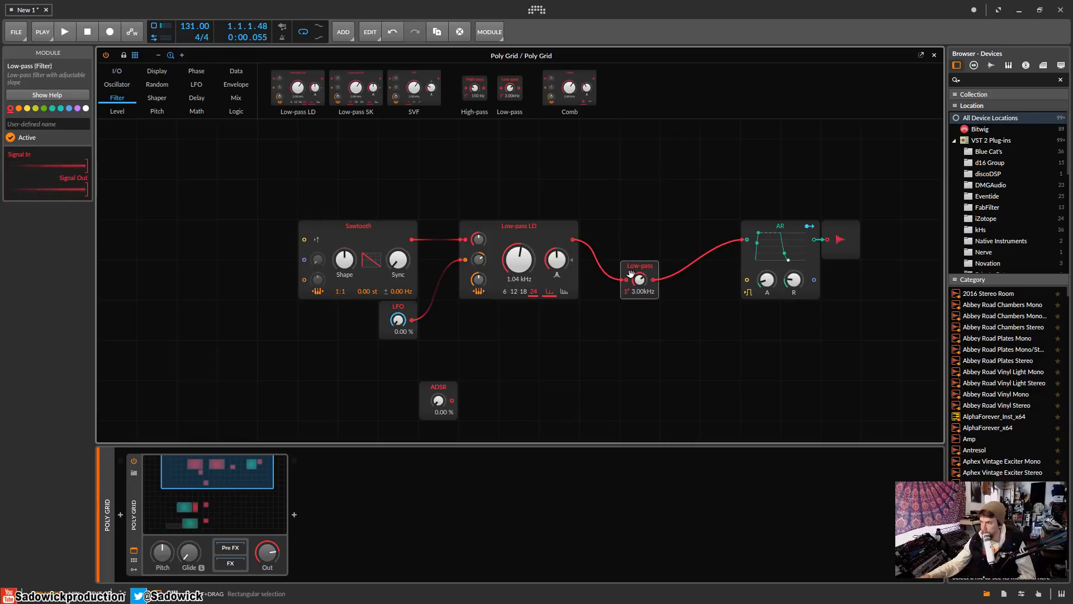
key("Delete")
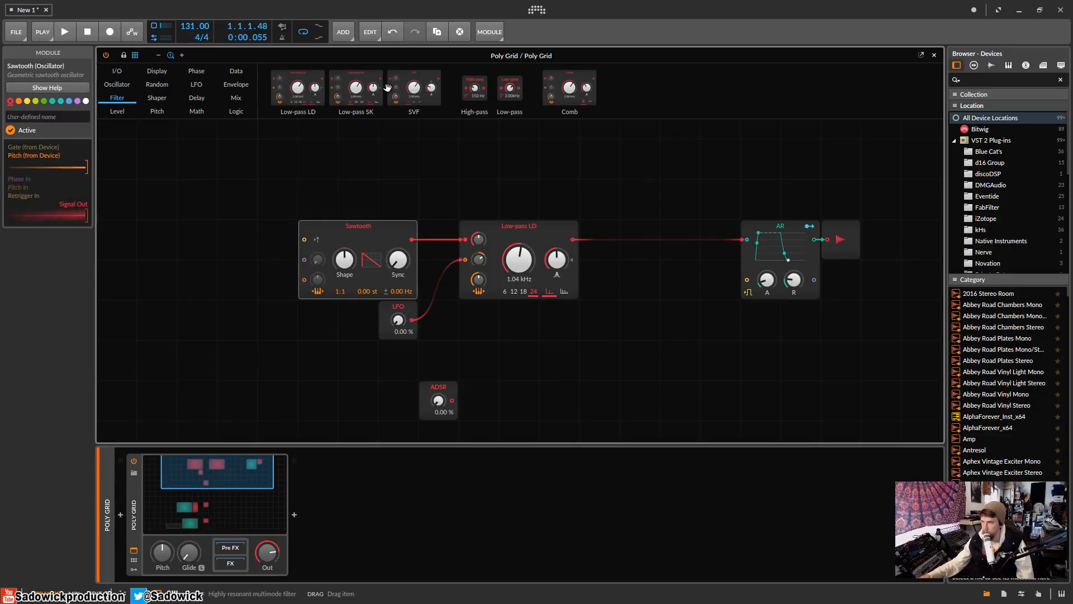
Insert a Comb filter between the Low-pass LD and AR, spacing the AR and output modules to fit, and start playback.
left_click_drag(571, 98, 629, 323)
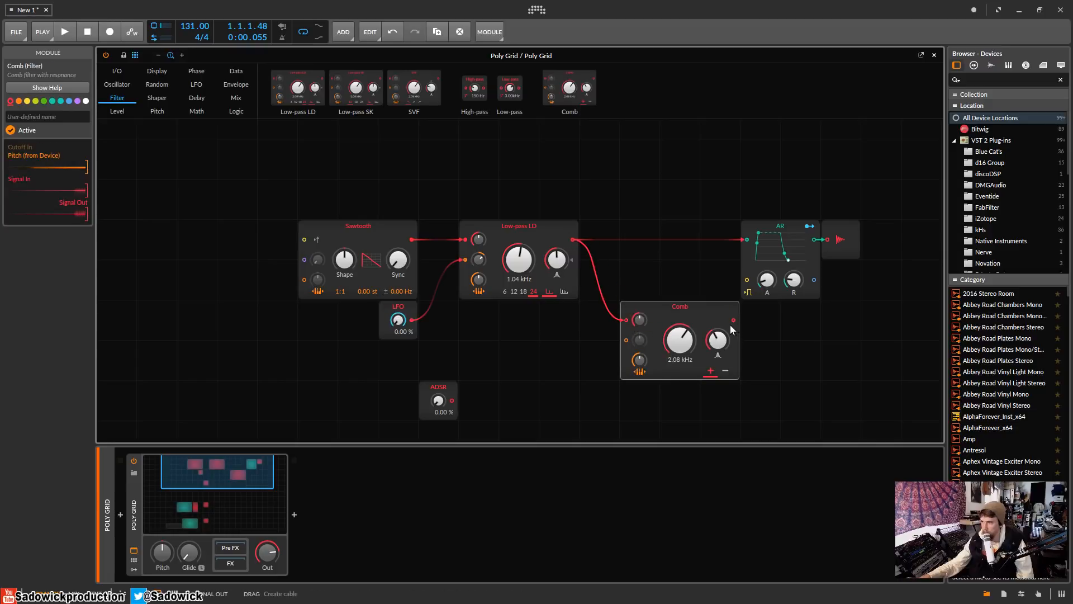
left_click_drag(748, 166, 876, 285)
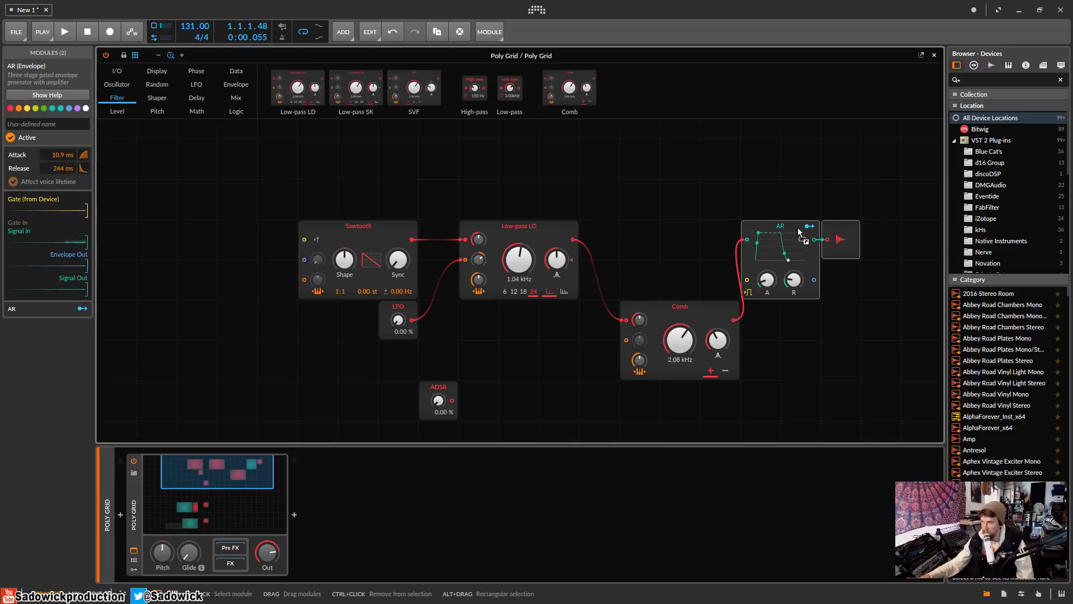
left_click_drag(798, 228, 837, 228)
left_click_drag(669, 309, 668, 270)
key("space")
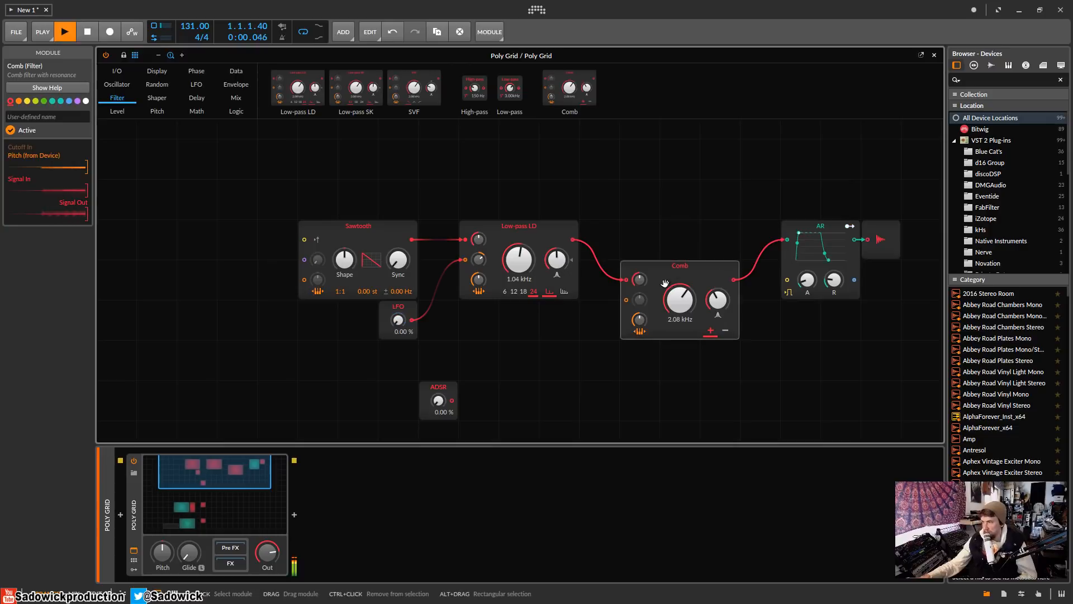
Connect the ADSR Value output to the Comb's cutoff modulation input and lower the Comb cutoff to 318 Hz while auditioning.
left_click_drag(621, 304, 650, 289)
key("space")
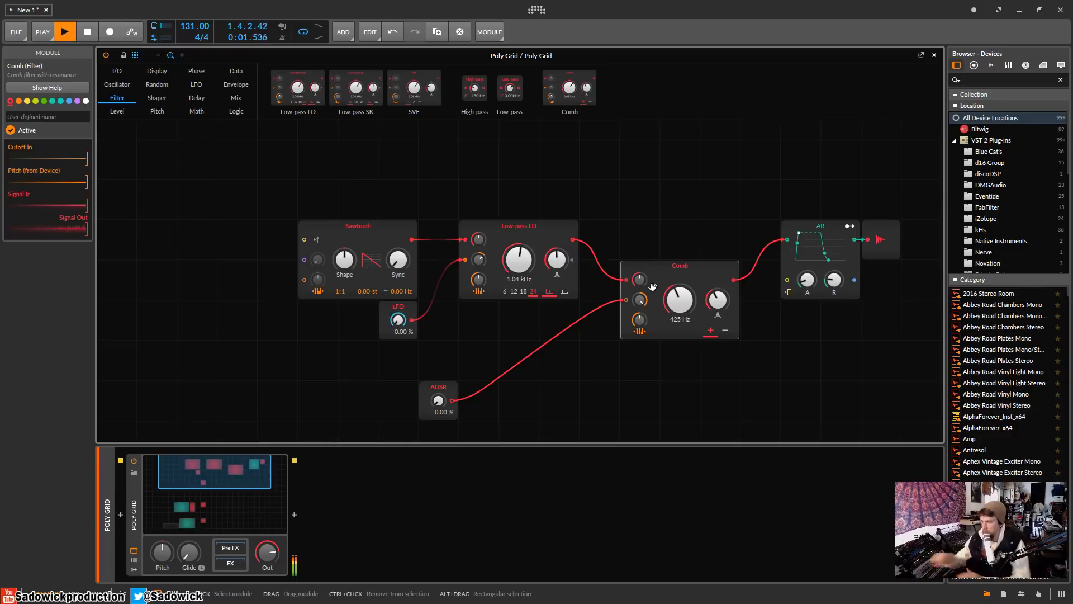
mouse_move(682, 309)
left_mouse_down()
mouse_move(683, 324)
mouse_move(683, 294)
left_mouse_up()
key("space")
Replace the Comb filter with a second Low-pass LD and set its cutoff to 225 Hz during playback.
right_click(680, 338)
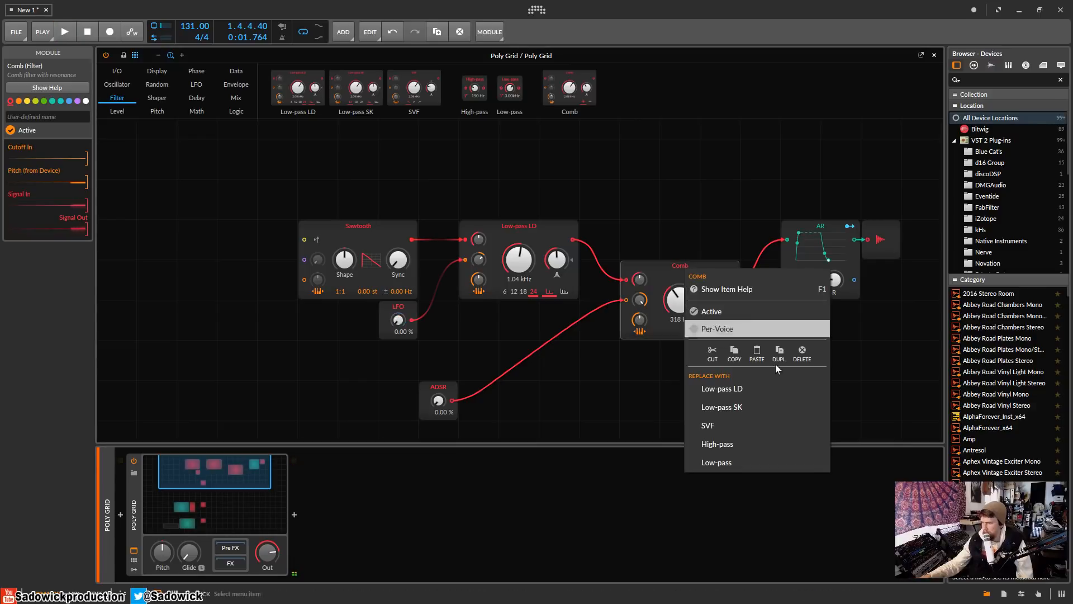
left_click(741, 386)
left_click_drag(680, 296, 679, 285)
key("space")
Inspect the ADSR branch's Modulator Out and check its mapping against the ADSR Value module.
scroll(608, 340, "down", 10)
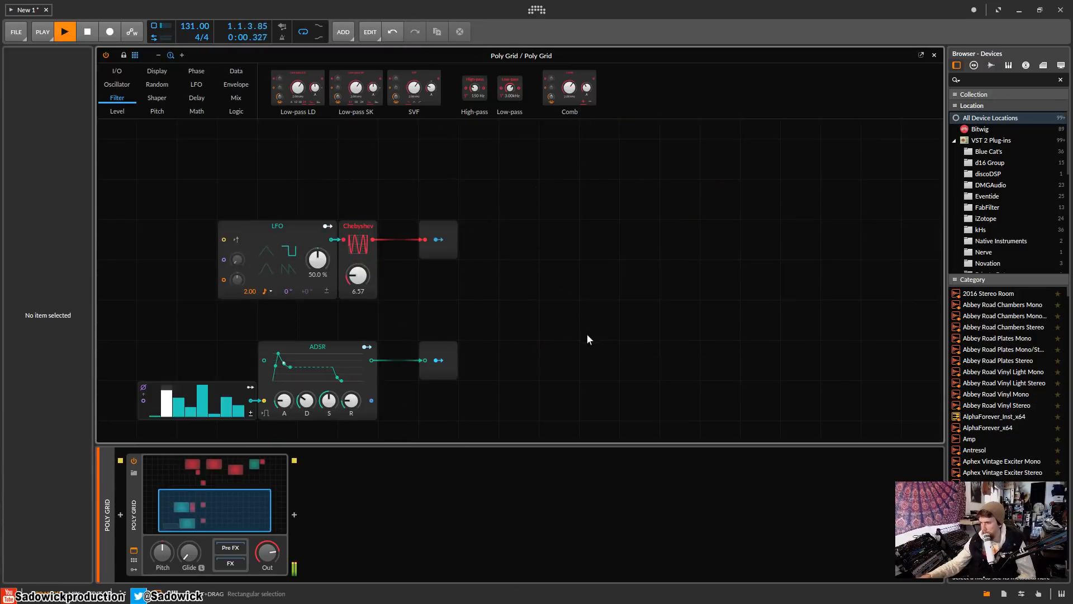
key("space")
left_click(444, 357)
scroll(469, 327, "up", 10)
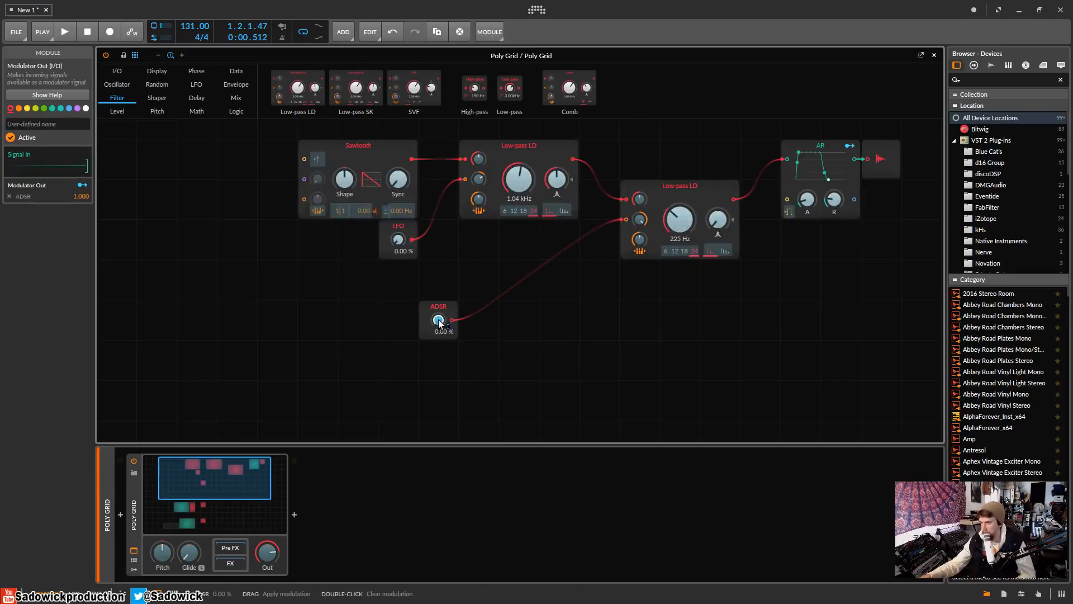
scroll(442, 330, "down", 10)
scroll(505, 324, "up", 9)
key("space")
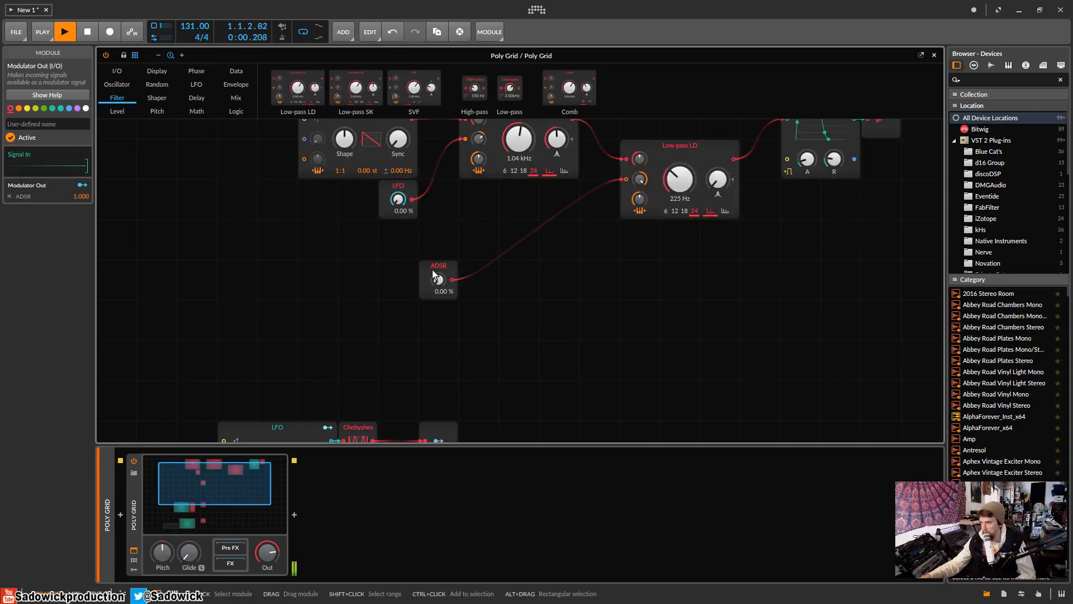
Bring the ADSR Value module down beside the Modulator Out modules and inspect the ADSR envelope's signals during playback.
left_click_drag(432, 270, 512, 392)
scroll(511, 408, "down", 3)
left_click_drag(519, 188, 518, 269)
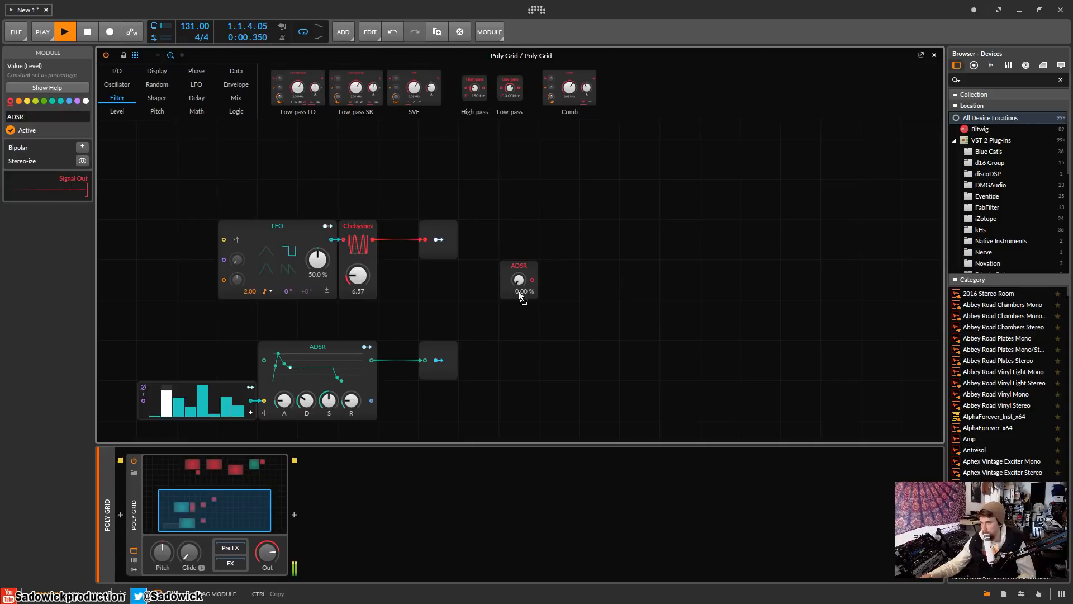
left_click(337, 353)
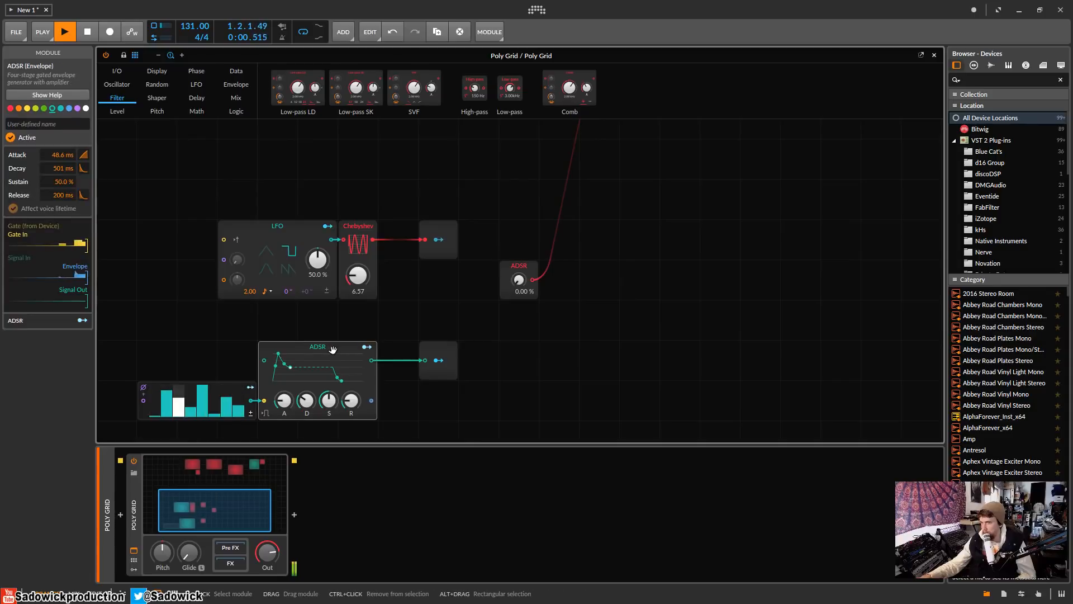
left_click(433, 348)
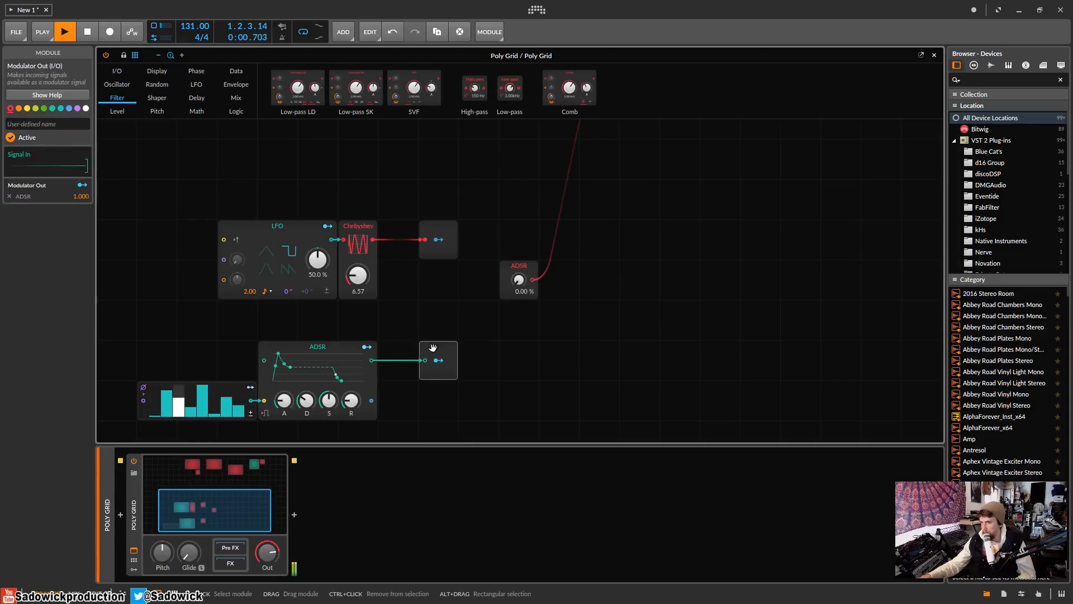
Feed the lower Modulator Out from the ADSR's Envelope output instead of its Signal output, and restart playback.
key("space")
left_click_drag(372, 400, 426, 361)
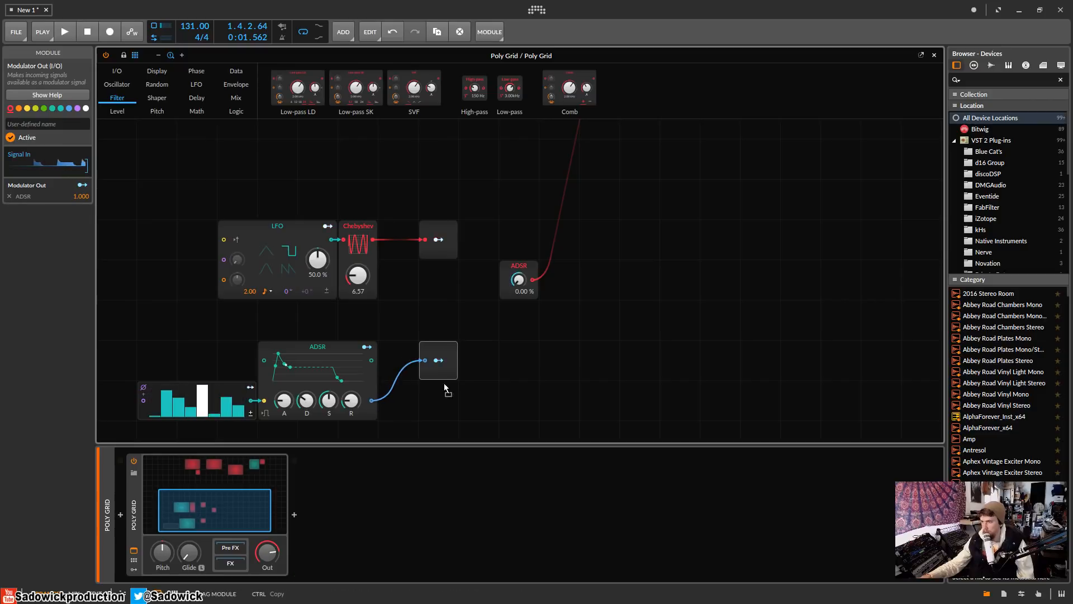
key("space")
Return the ADSR Value module to the area below the filters and raise the second Low-pass LD cutoff to 253 Hz.
scroll(525, 325, "up", 3)
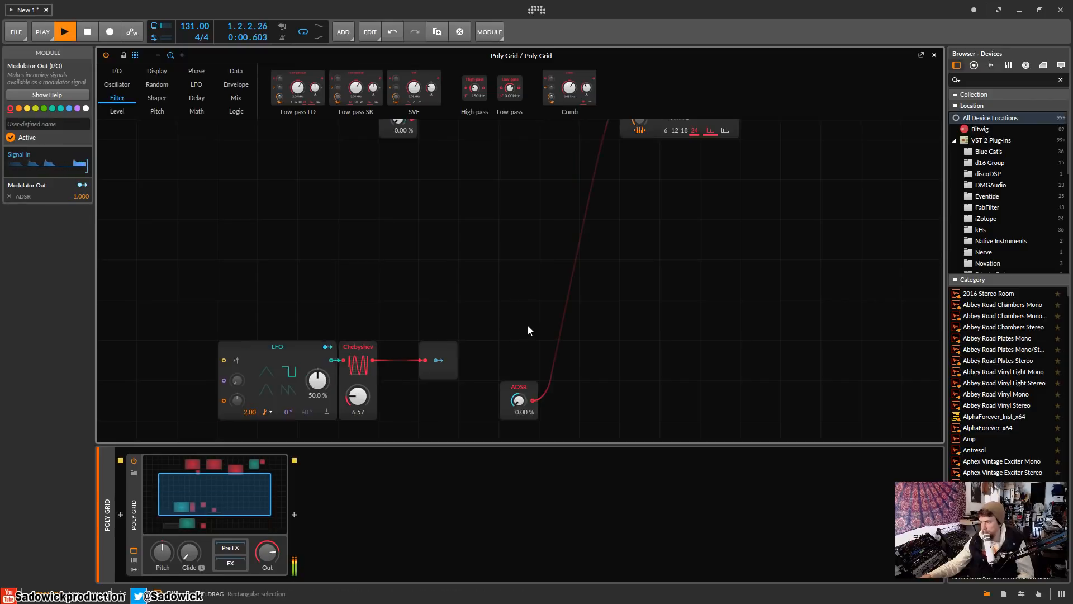
left_click(521, 385)
left_click_drag(524, 395, 565, 151)
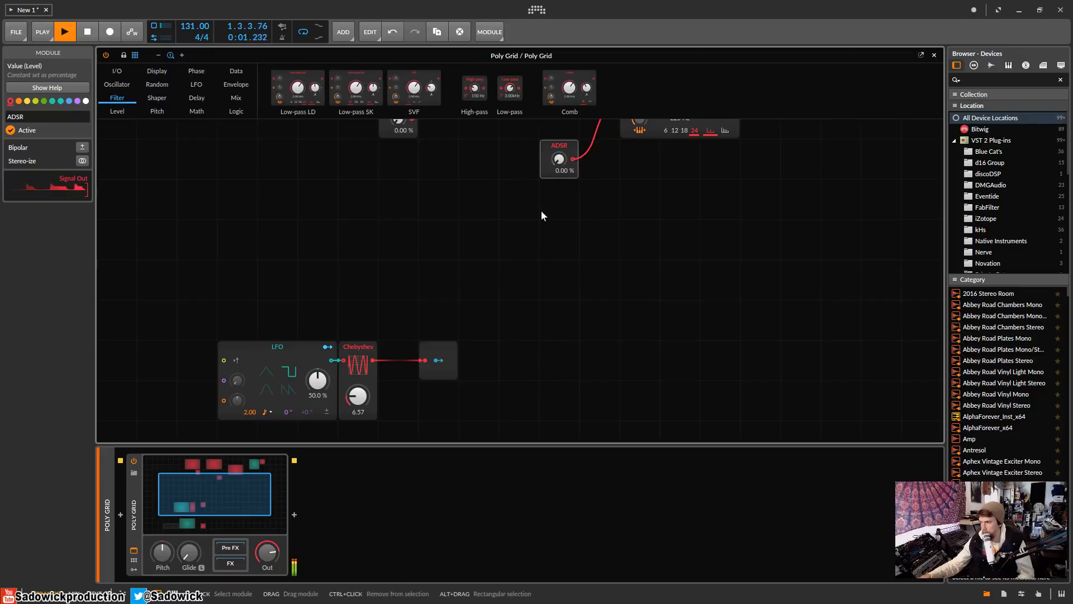
scroll(541, 223, "up", 4)
left_click_drag(564, 309, 686, 284)
Shape the ADSR with a 3.38 ms attack, 293 ms decay and 0% sustain while listening, and stop playback.
scroll(538, 317, "down", 4)
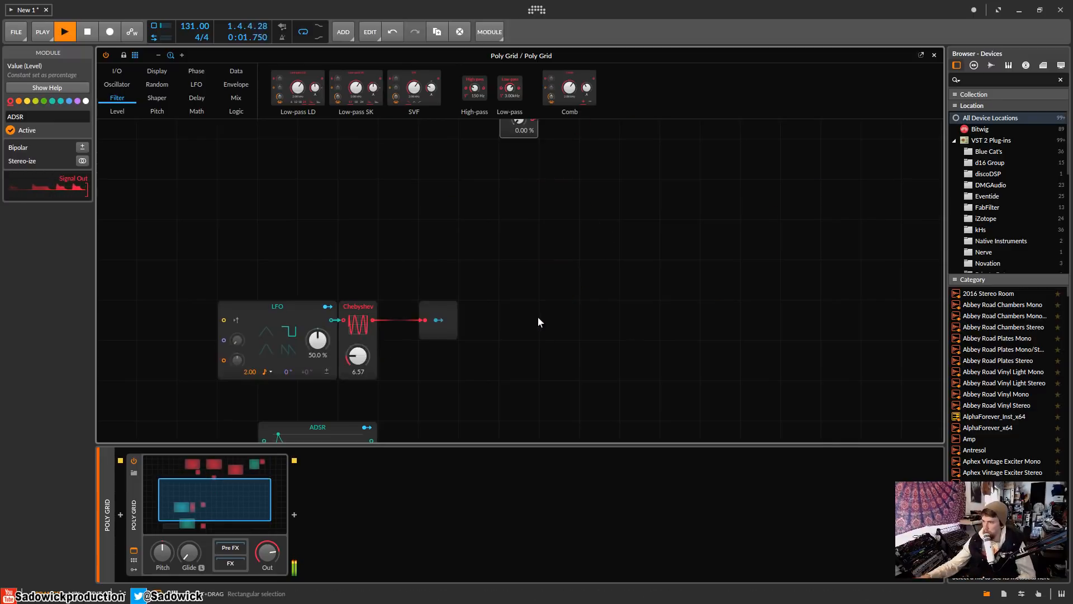
scroll(341, 343, "down", 4)
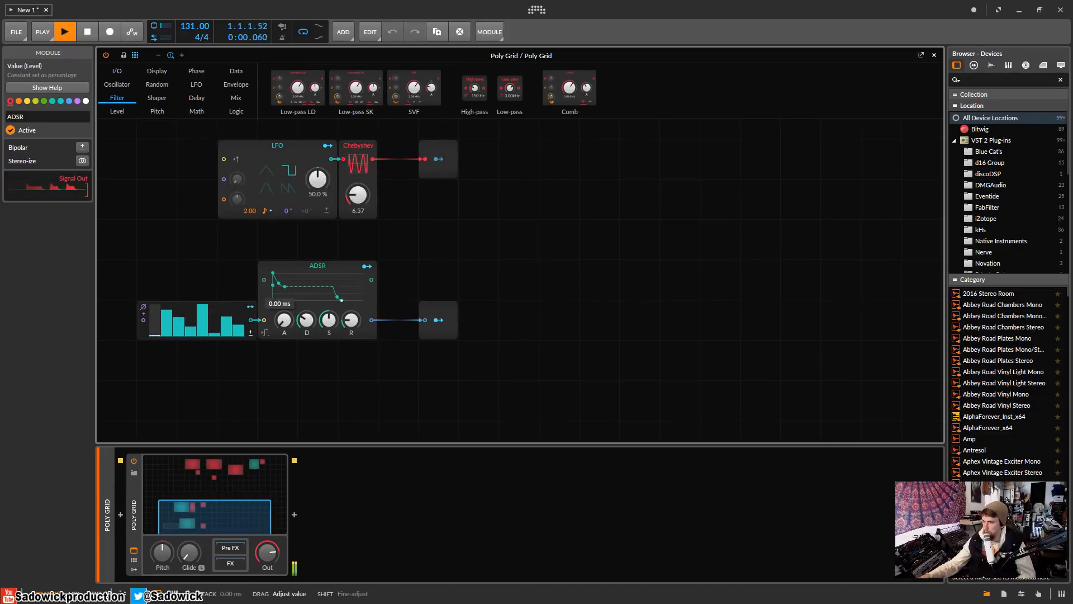
mouse_move(311, 325)
left_mouse_down()
mouse_move(311, 406)
mouse_move(311, 326)
mouse_move(329, 330)
mouse_move(329, 341)
mouse_move(307, 330)
left_mouse_up()
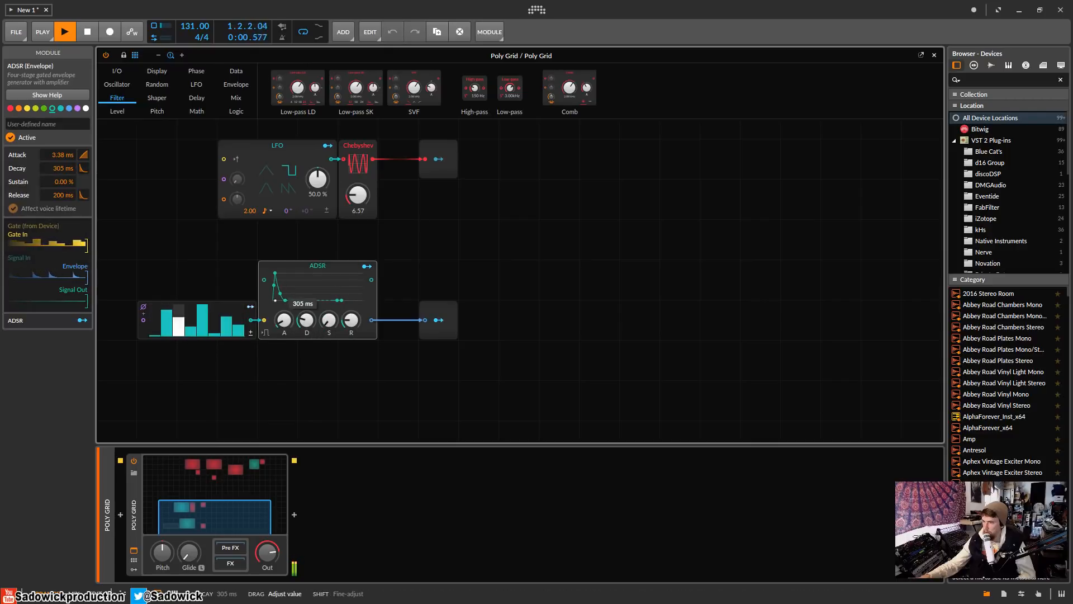
key("space")
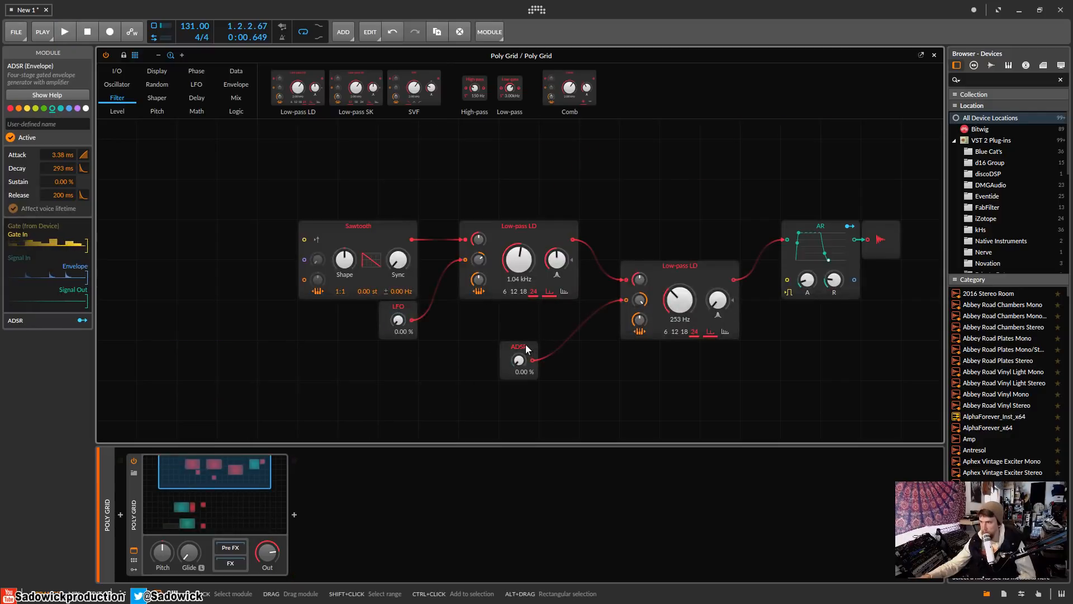
Align the second Low-pass LD with the main signal row and shift it, the AR and the output farther from the first filter.
left_click(556, 330)
left_click_drag(555, 331, 627, 300)
left_click_drag(699, 267, 701, 229)
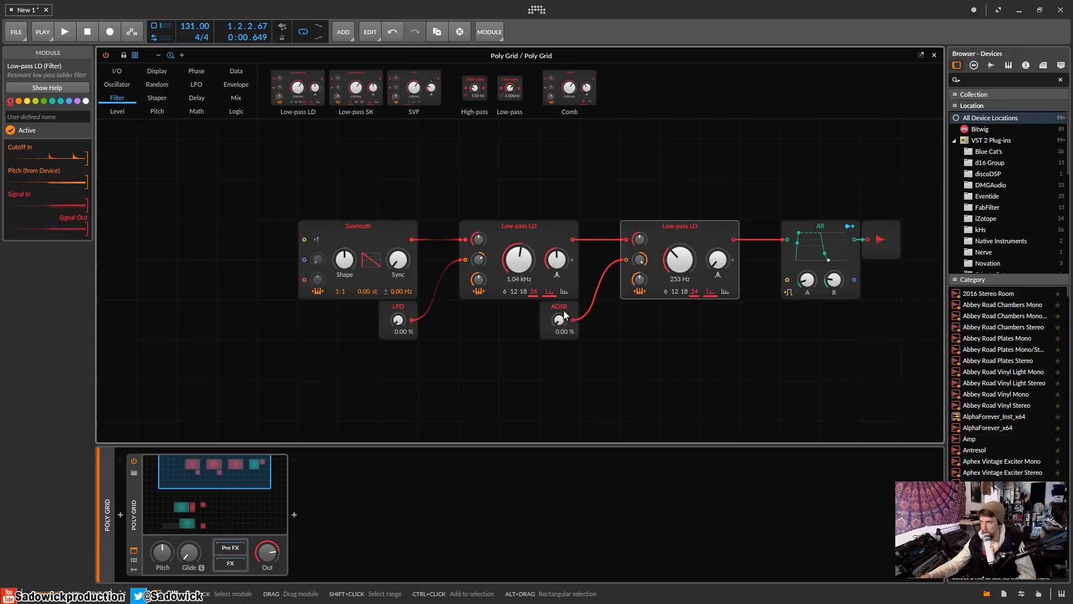
left_click_drag(561, 306, 601, 307)
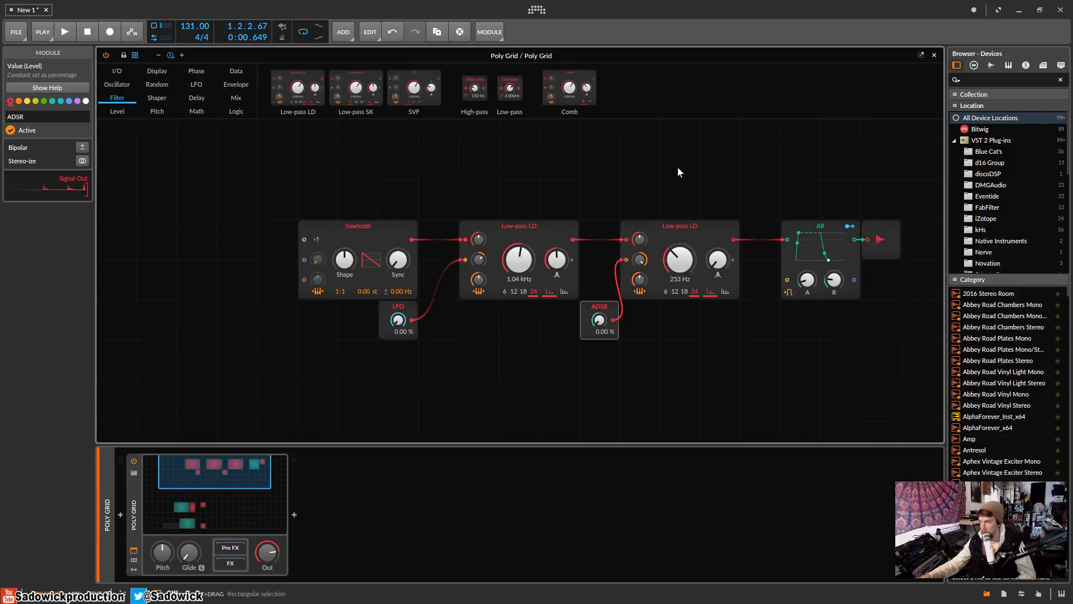
left_click_drag(677, 167, 906, 307)
left_click_drag(710, 230, 750, 228)
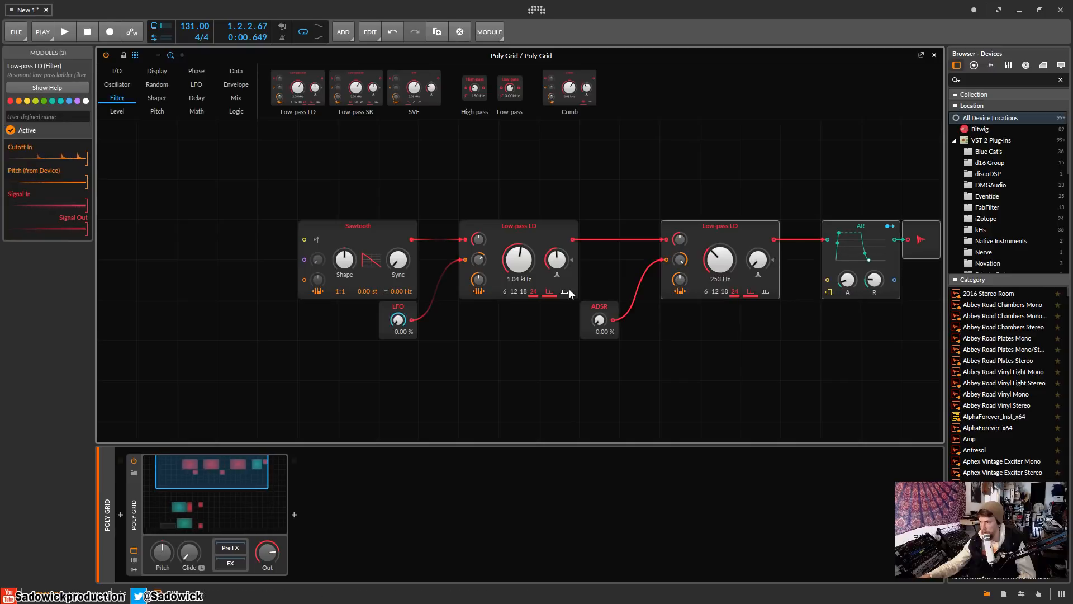
Place the ADSR Value directly before the second Low-pass LD and the LFO Value between the Sawtooth and first Low-pass LD.
left_click_drag(592, 305, 633, 263)
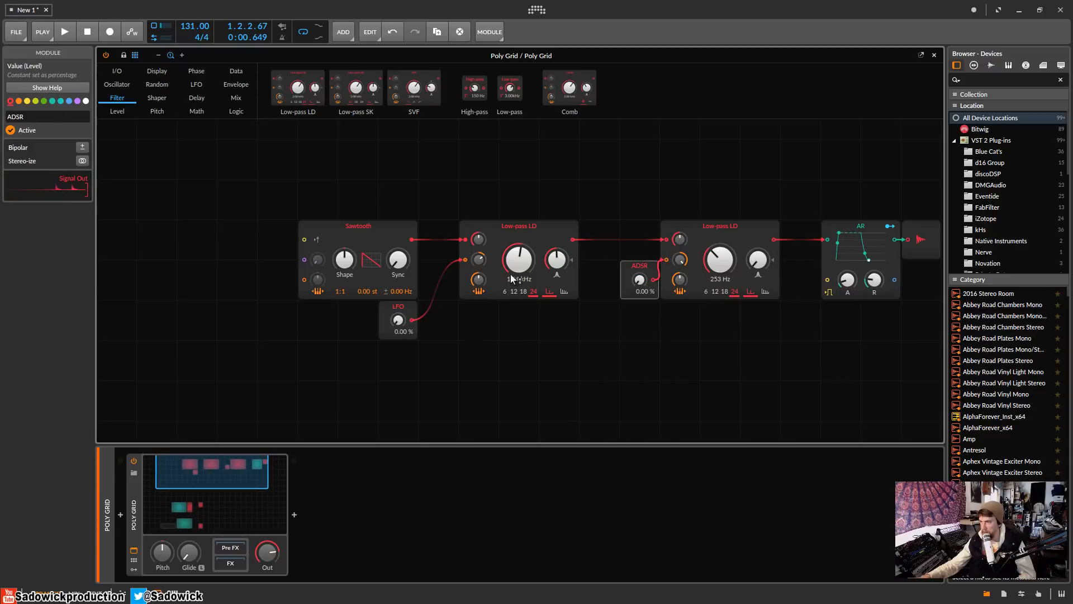
left_click_drag(398, 307, 438, 266)
left_click(384, 227)
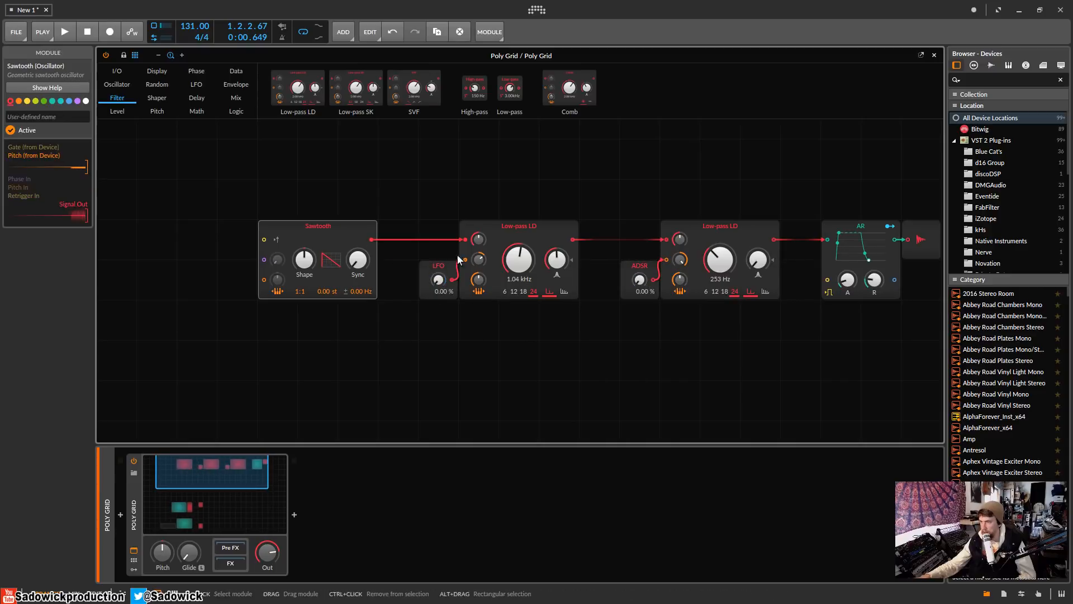
left_click_drag(386, 230, 393, 231)
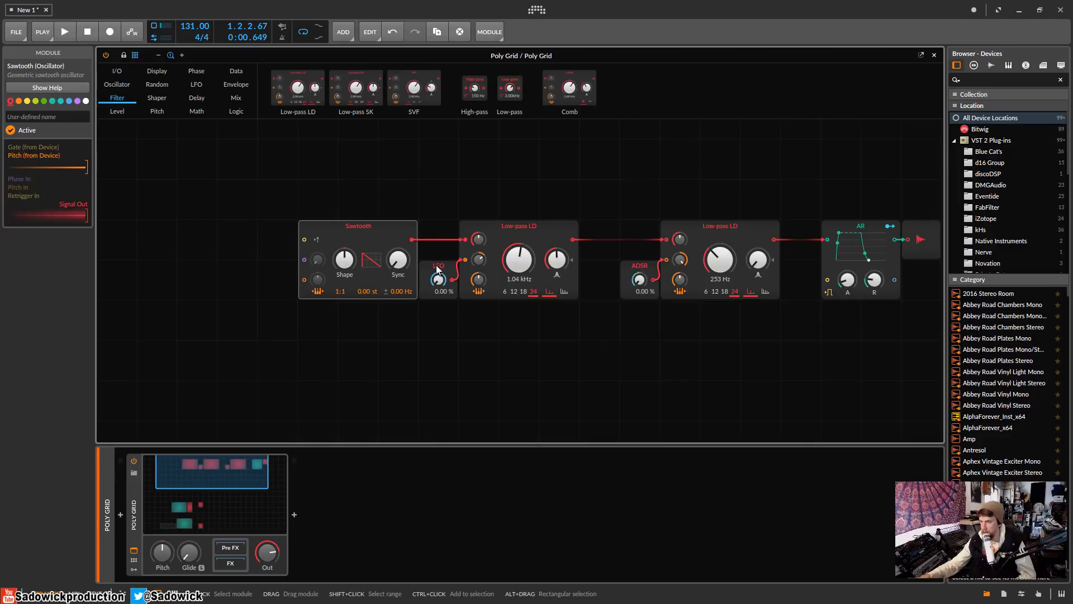
Duplicate the ADSR Value before the Sawtooth, connect it to the pitch modulation input, and audition a 68.61 st modulation amount.
left_click(639, 267)
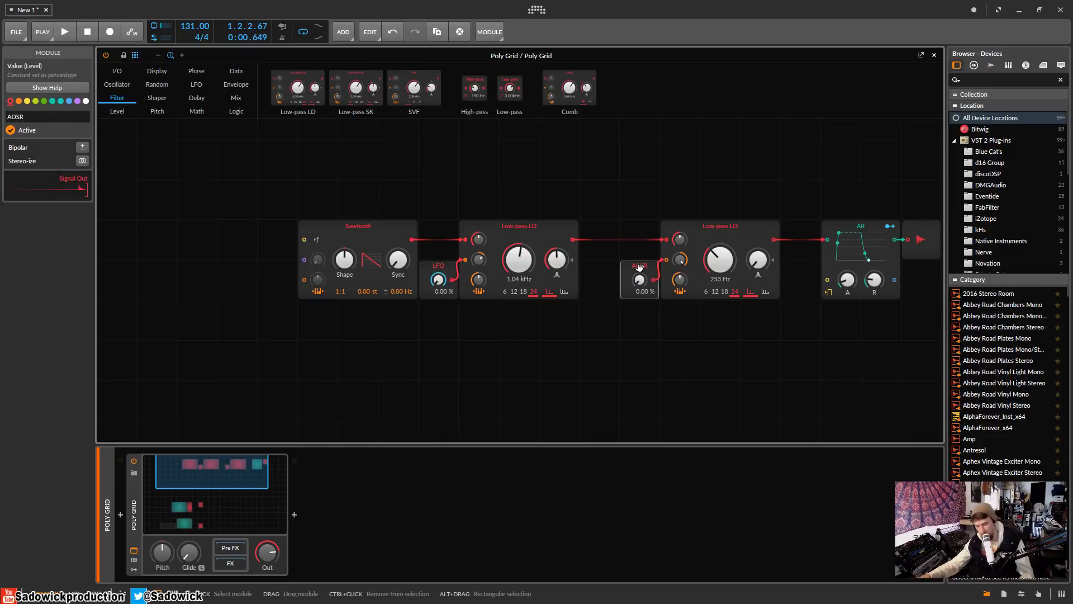
left_click_drag(638, 270, 240, 270)
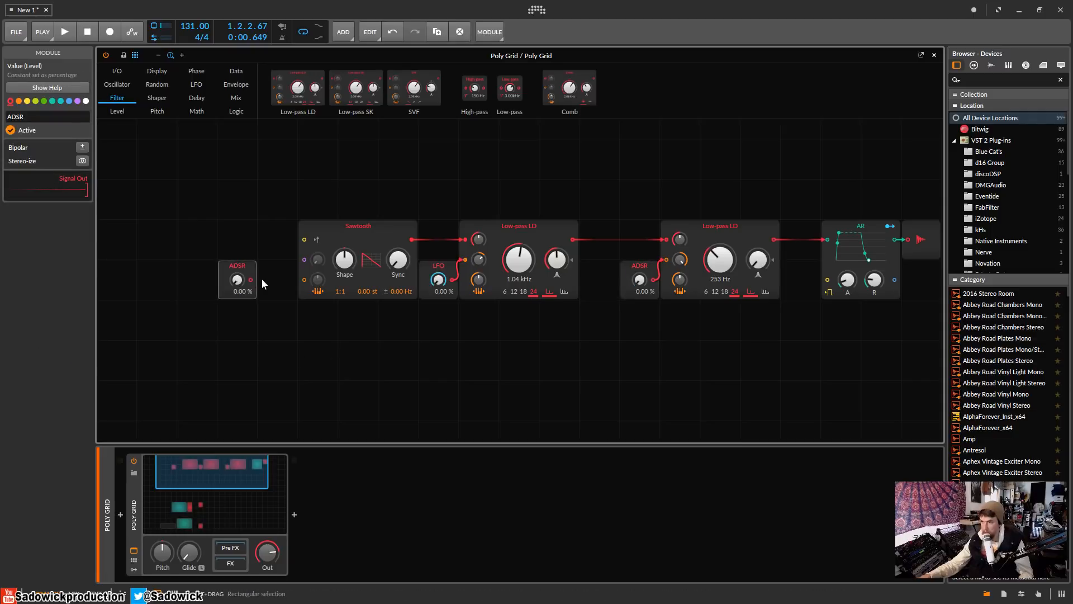
left_click_drag(300, 284, 317, 246)
key("space")
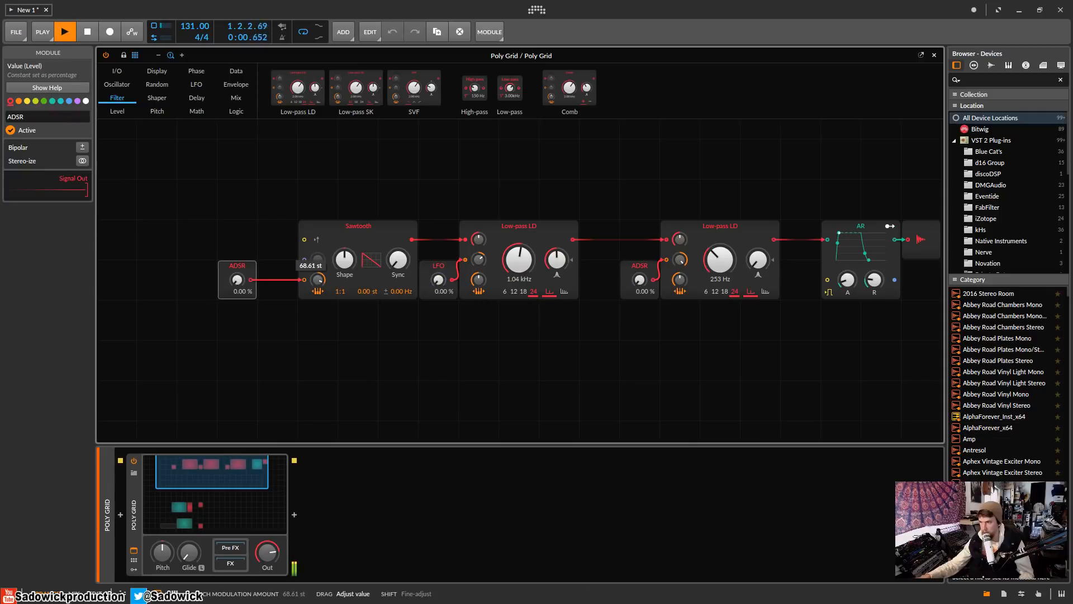
Map the LFO branch's Modulator Out to the duplicated ADSR Value module at 1.000 and audition the pitch modulation.
scroll(297, 300, "down", 3)
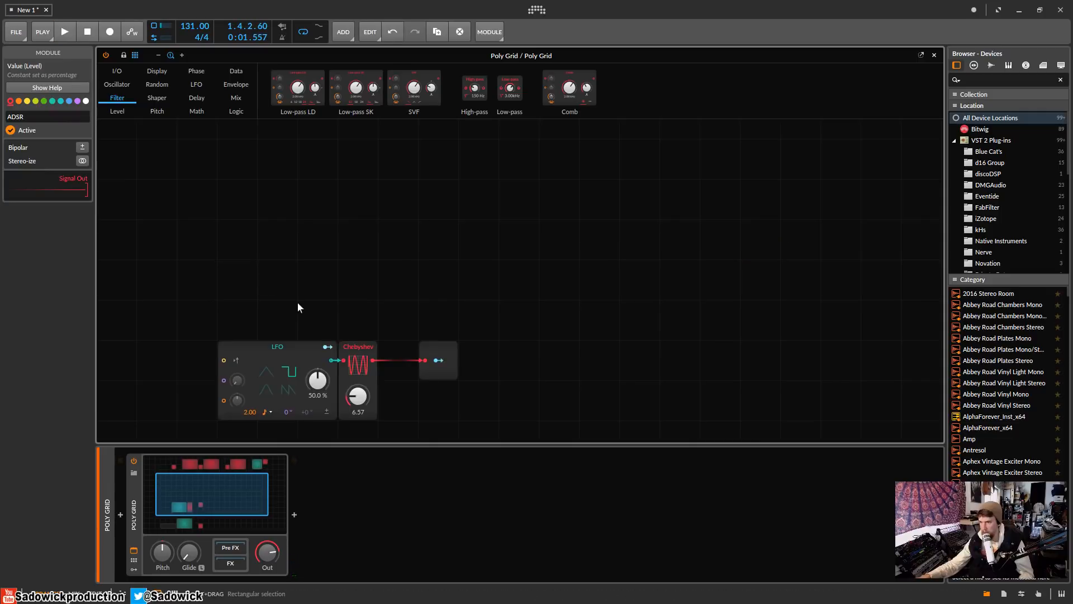
scroll(554, 350, "down", 3)
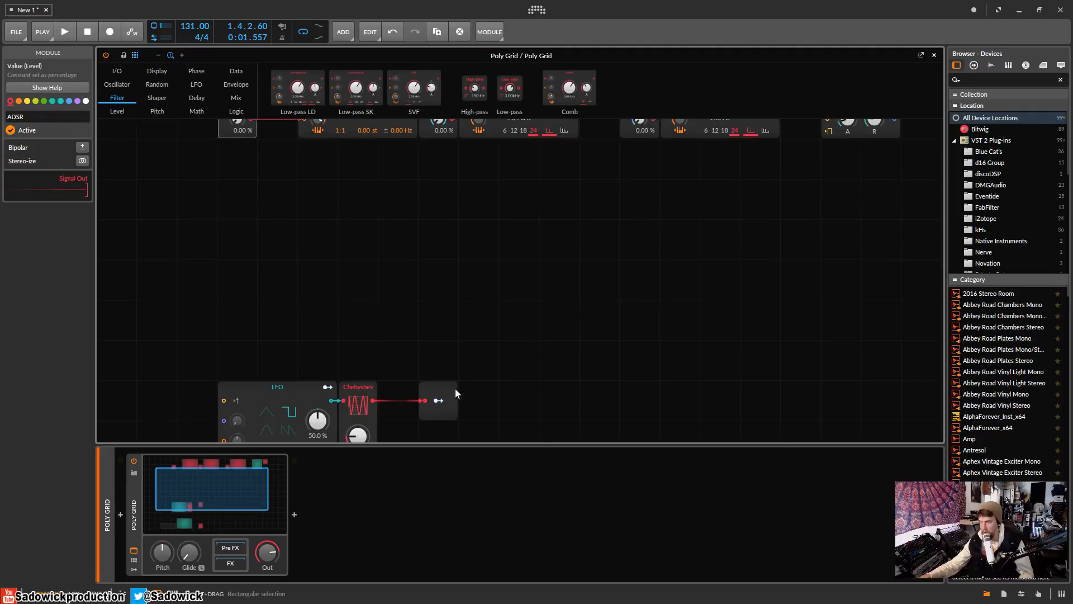
left_click(455, 389)
scroll(371, 302, "up", 3)
left_click_drag(237, 198, 273, 199)
scroll(395, 343, "down", 3)
left_click(440, 361)
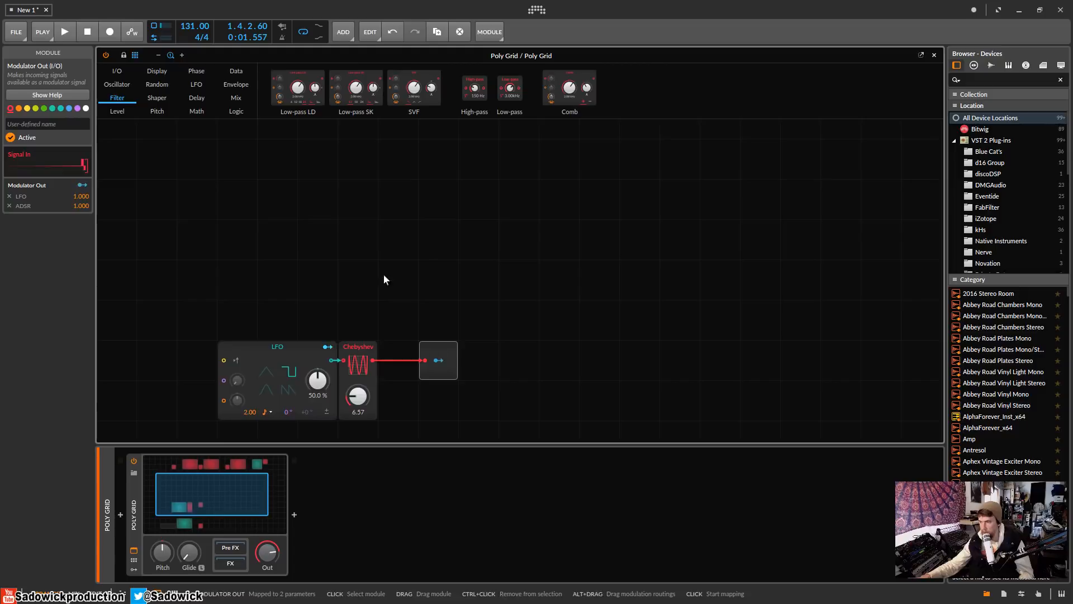
scroll(369, 257, "down", 4)
scroll(262, 249, "up", 5)
scroll(267, 249, "up", 1)
key("space")
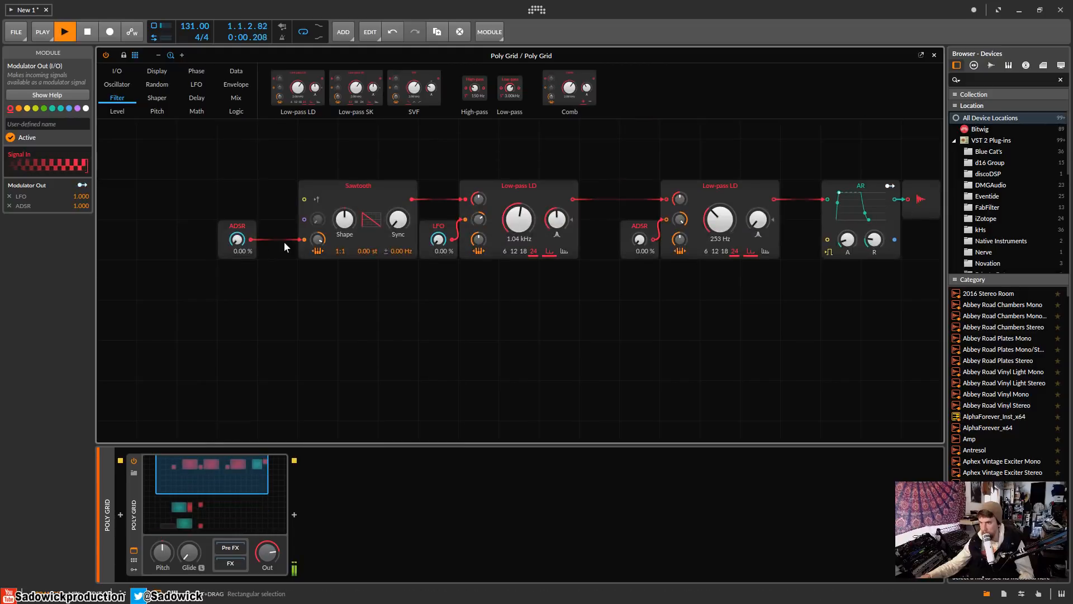
Audition a 7.12 st pitch modulation amount on the Sawtooth and delete the ADSR Value module feeding its pitch input.
left_click_drag(317, 240, 317, 264)
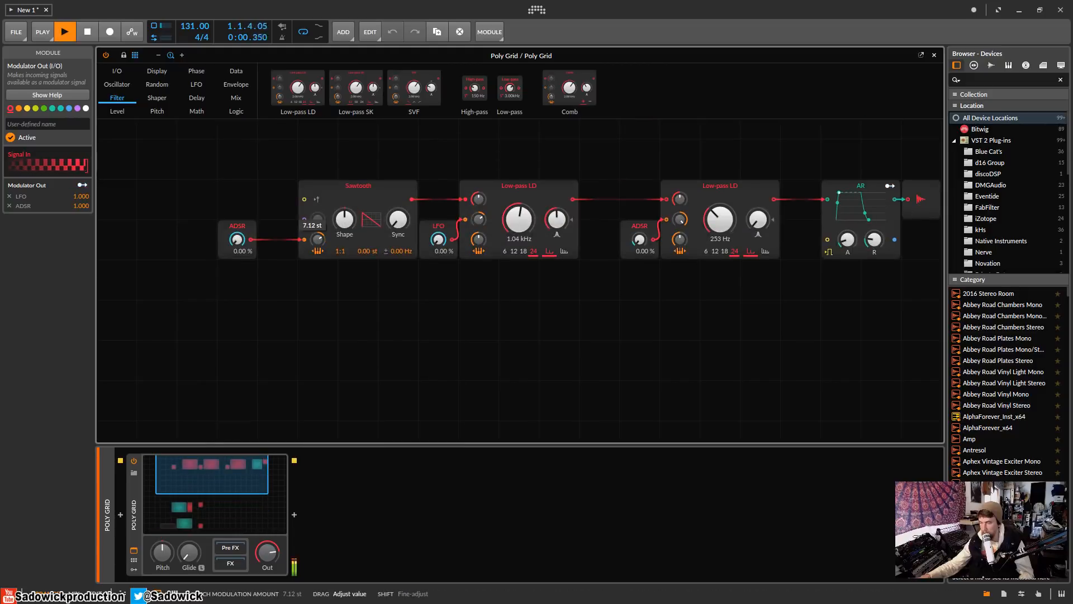
scroll(367, 272, "down", 3)
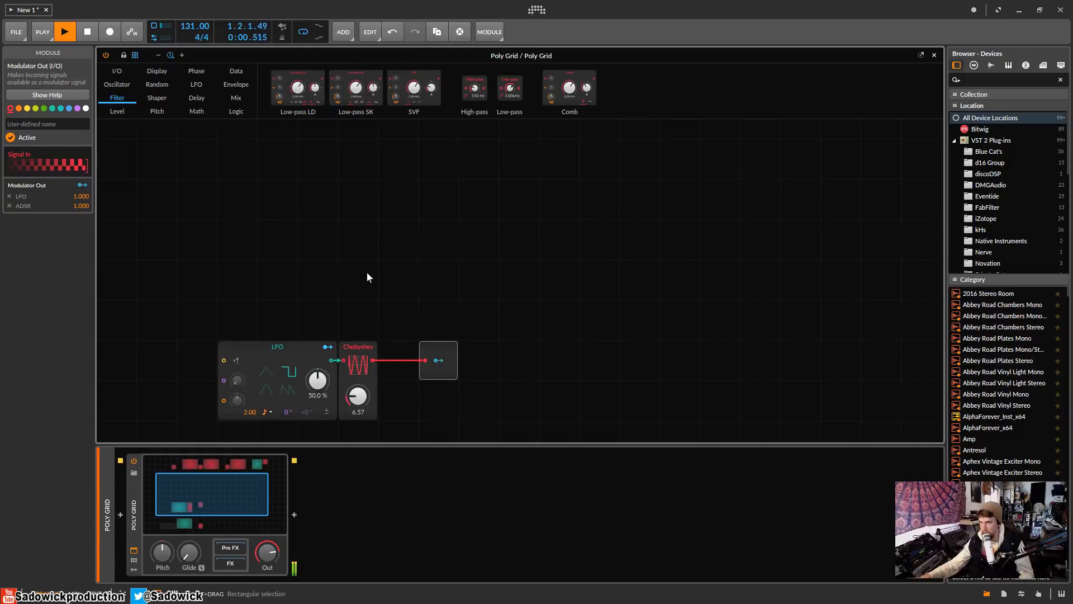
scroll(367, 273, "up", 3)
key("space")
left_click(252, 307)
key("Delete")
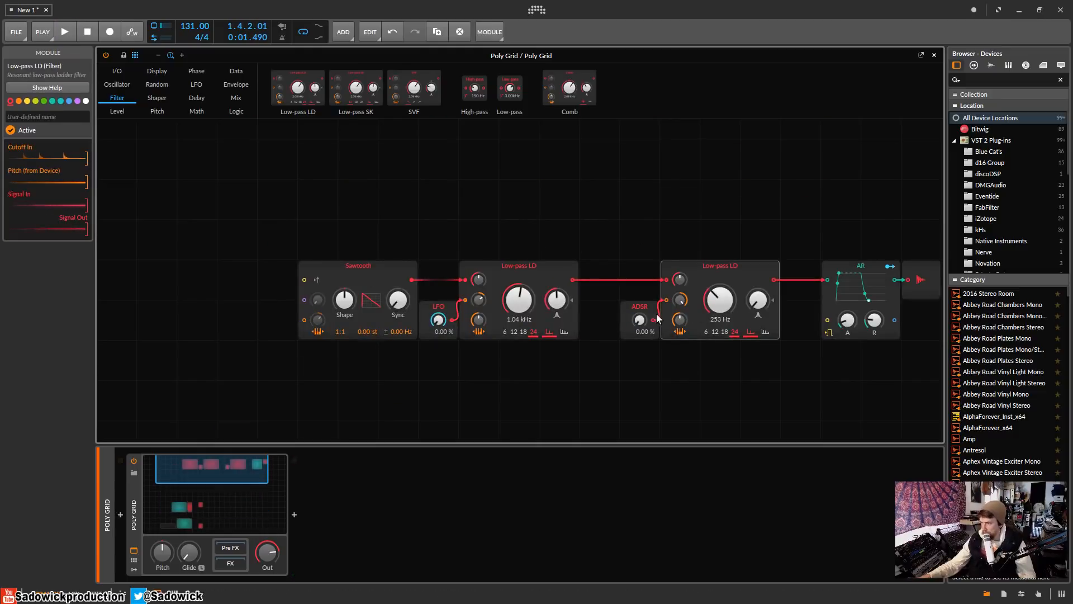
Remove a trial copy of the ADSR Value and shift the second Low-pass LD with its ADSR Value closer to the first filter.
left_click_drag(641, 309, 623, 365)
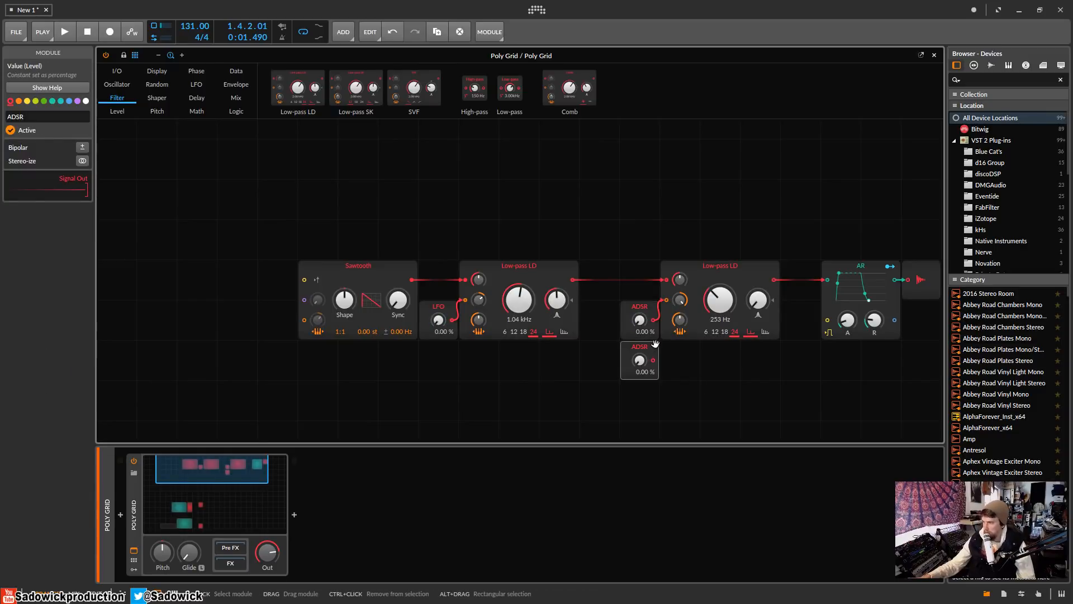
key("Delete")
left_click_drag(635, 246, 697, 327)
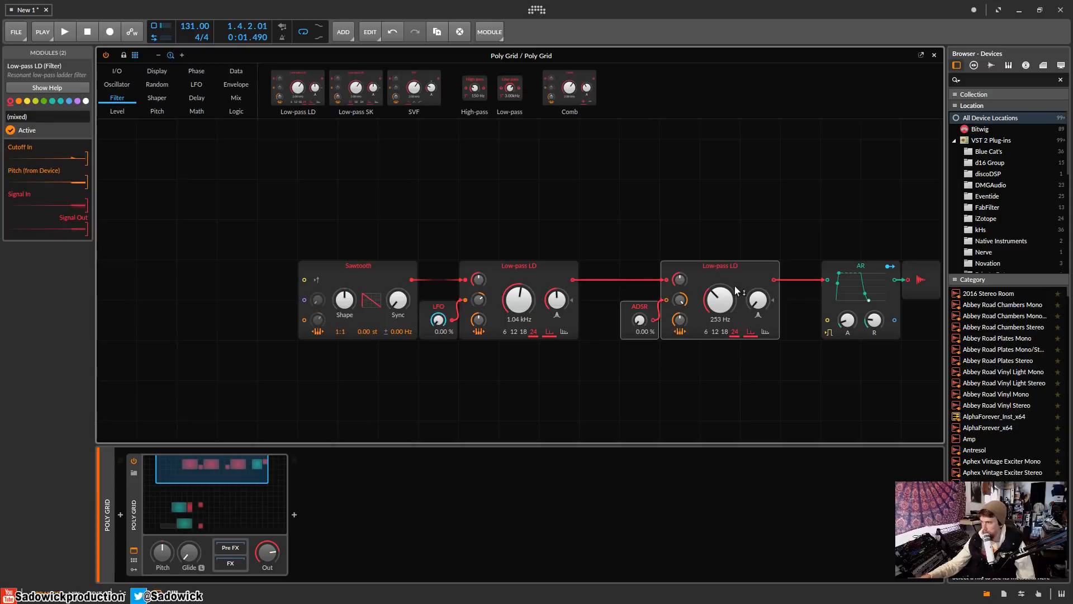
left_click_drag(745, 272, 705, 272)
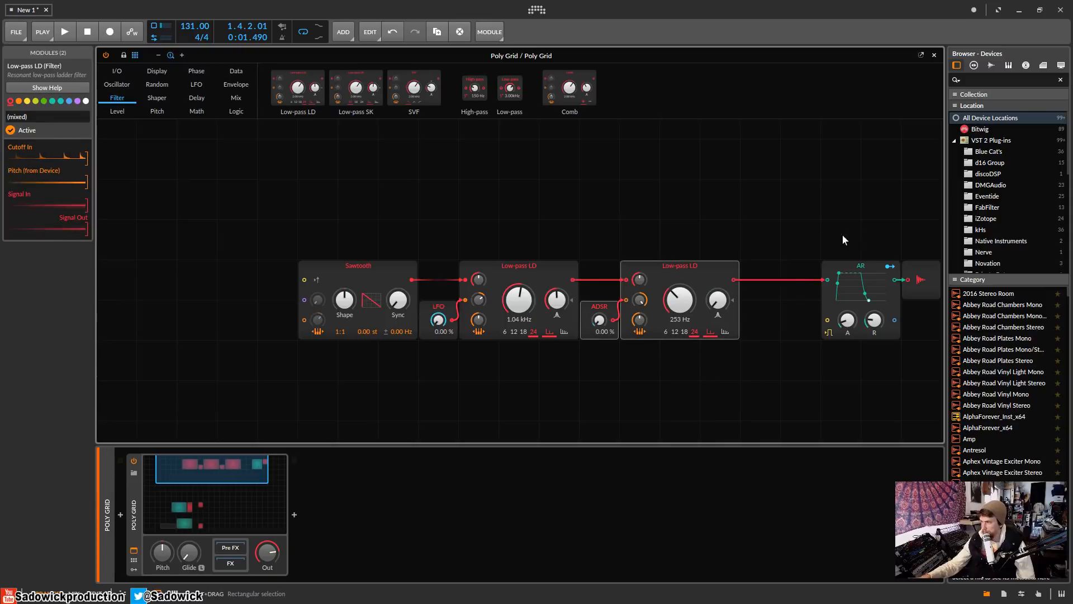
left_click_drag(842, 234, 933, 291)
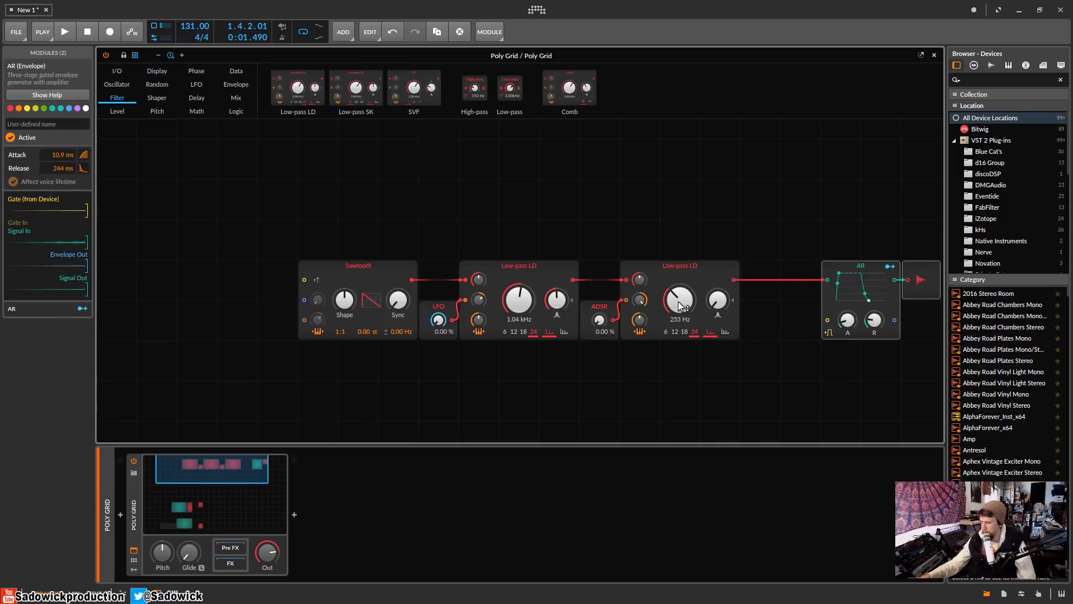
Audition the patch while setting the second Low-pass LD's cutoff to 238 Hz and the first one's to 1.27 kHz.
key("space")
left_click_drag(681, 303, 680, 313)
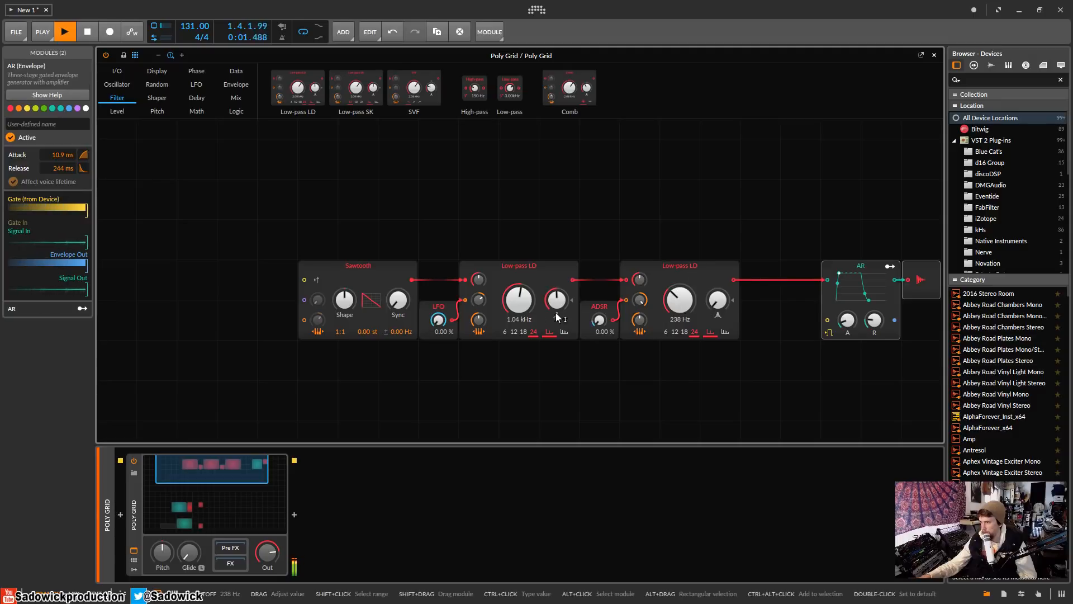
mouse_move(518, 299)
left_mouse_down()
mouse_move(519, 283)
mouse_move(519, 296)
left_mouse_up()
key("space")
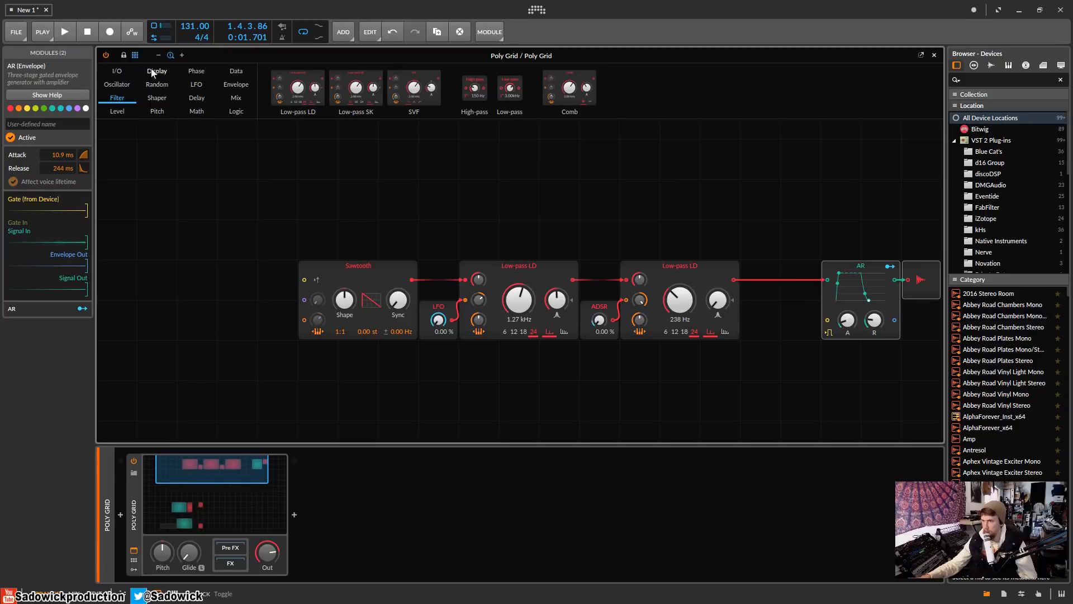
Add a Modulator Out module between the second Low-pass LD and the AR, and feed it from the filter's output.
left_click(117, 71)
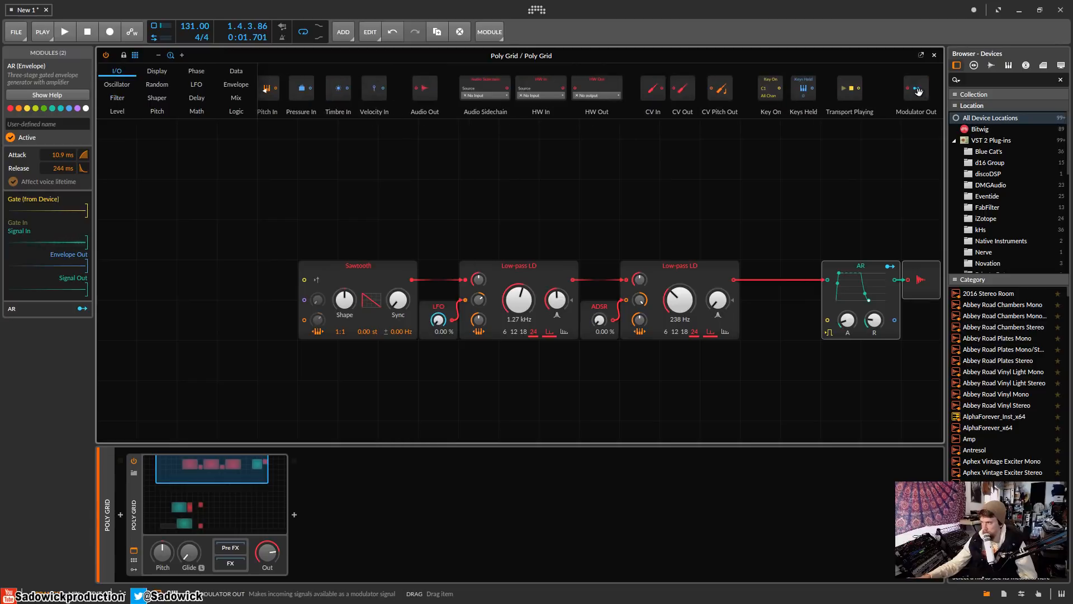
left_click_drag(917, 91, 800, 360)
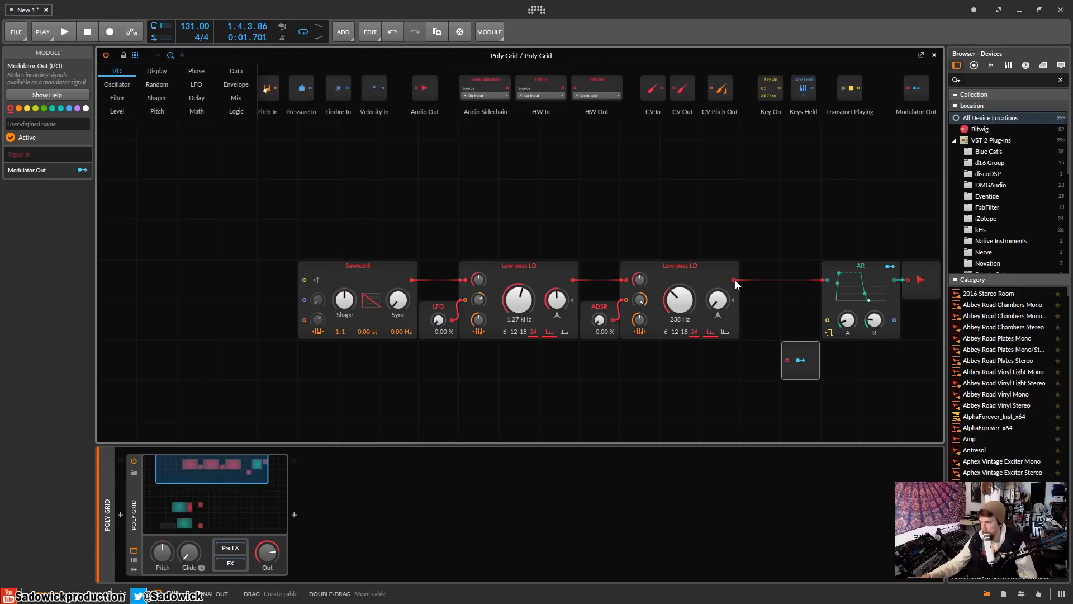
left_click_drag(734, 280, 802, 327)
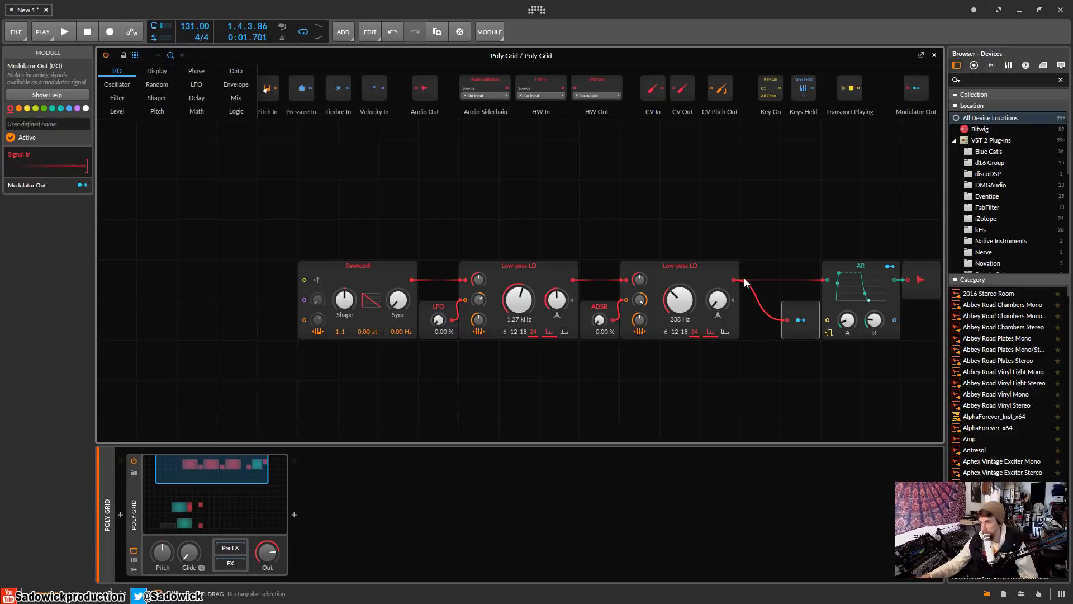
Add a Long Delay module in the empty area below the main signal row and a Blend module beside it.
scroll(745, 282, "down", 2)
scroll(743, 276, "down", 4)
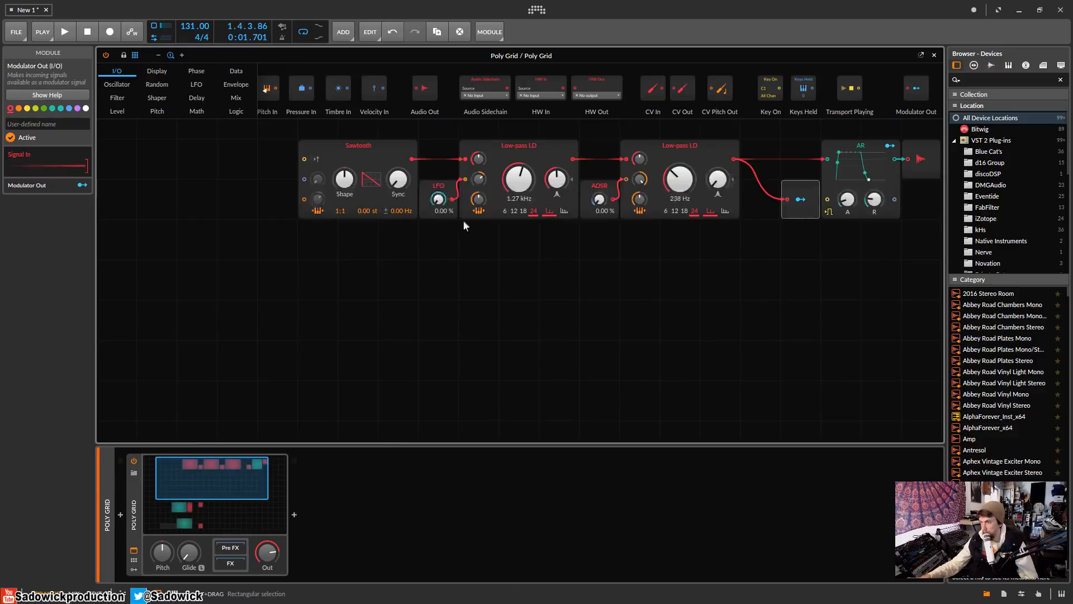
left_click(196, 100)
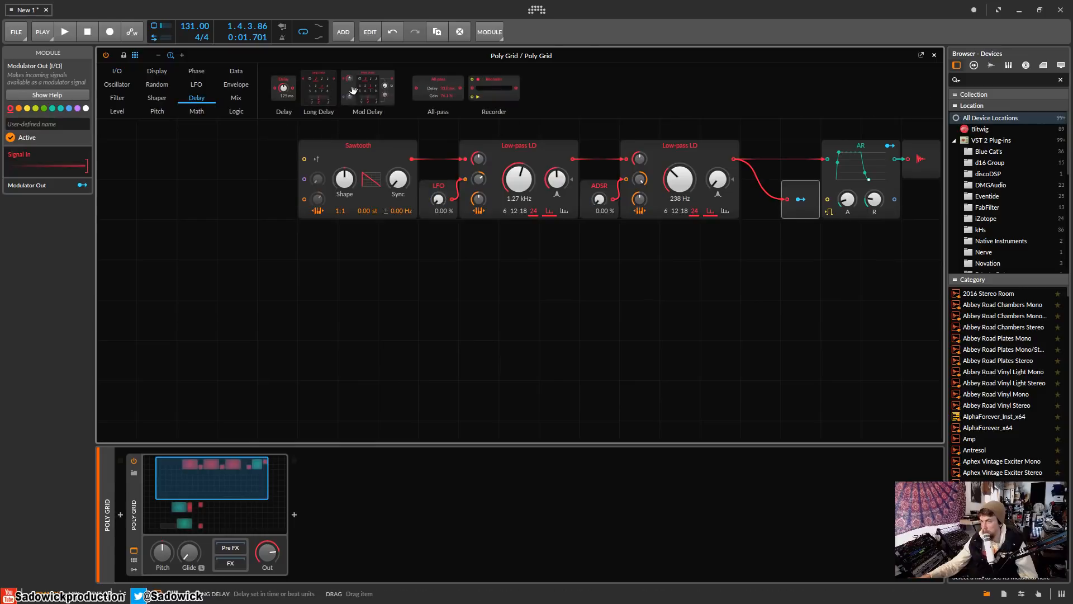
left_click_drag(298, 84, 476, 332)
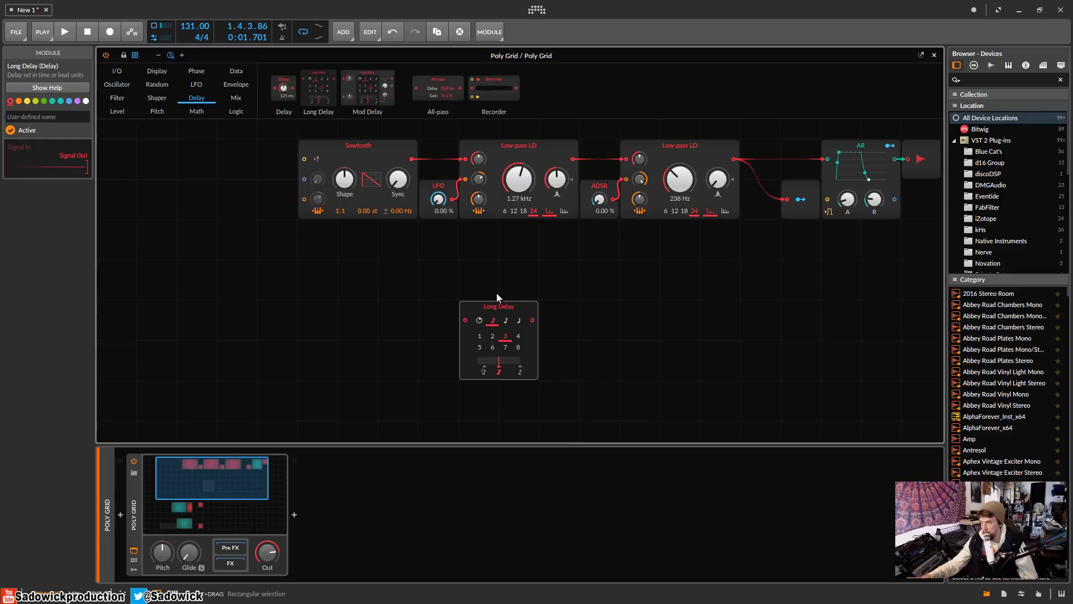
left_click(235, 98)
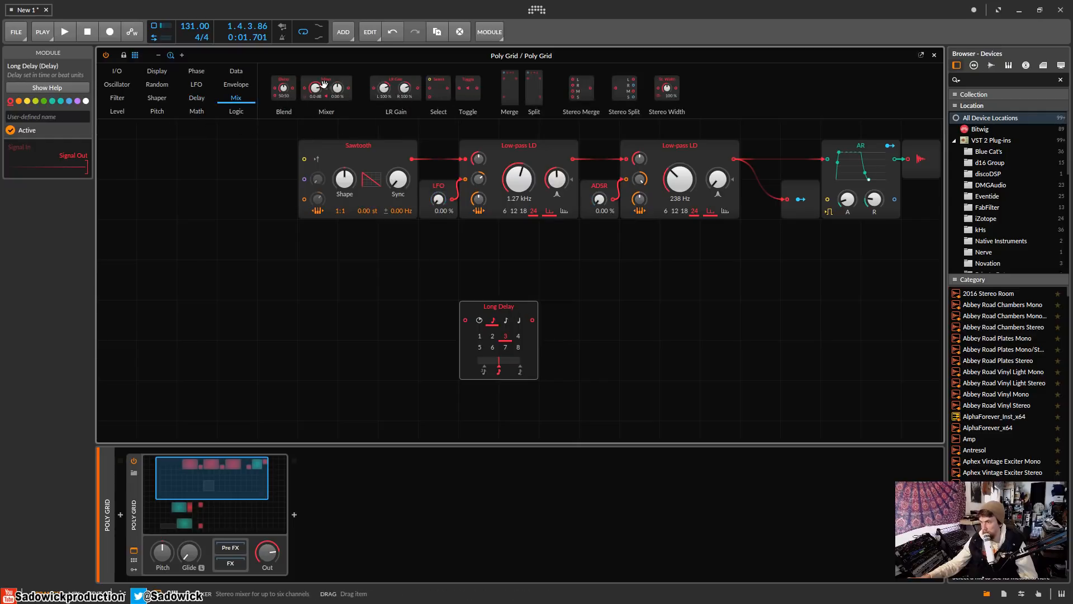
left_click_drag(284, 88, 440, 361)
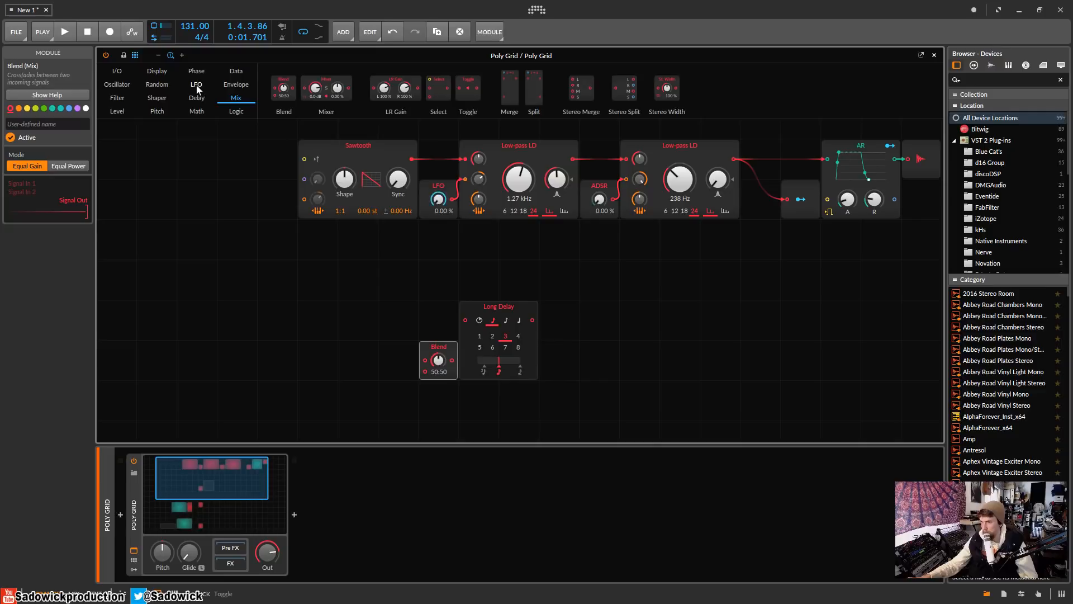
Add a Value module beside the Long Delay and Blend, and map the new Modulator Out to it at 1.000.
left_click(118, 111)
left_click_drag(314, 90, 358, 257)
left_click(803, 201)
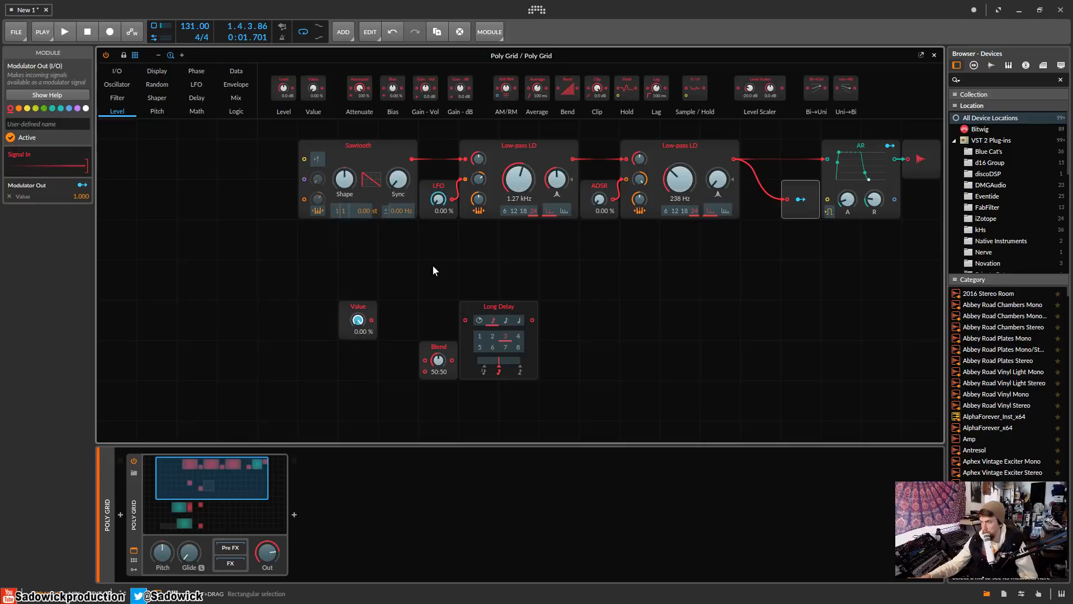
Wire the Value module into the Blend's first input and the Long Delay, with the delay's output feeding the Blend's second input.
left_click_drag(432, 263, 455, 286)
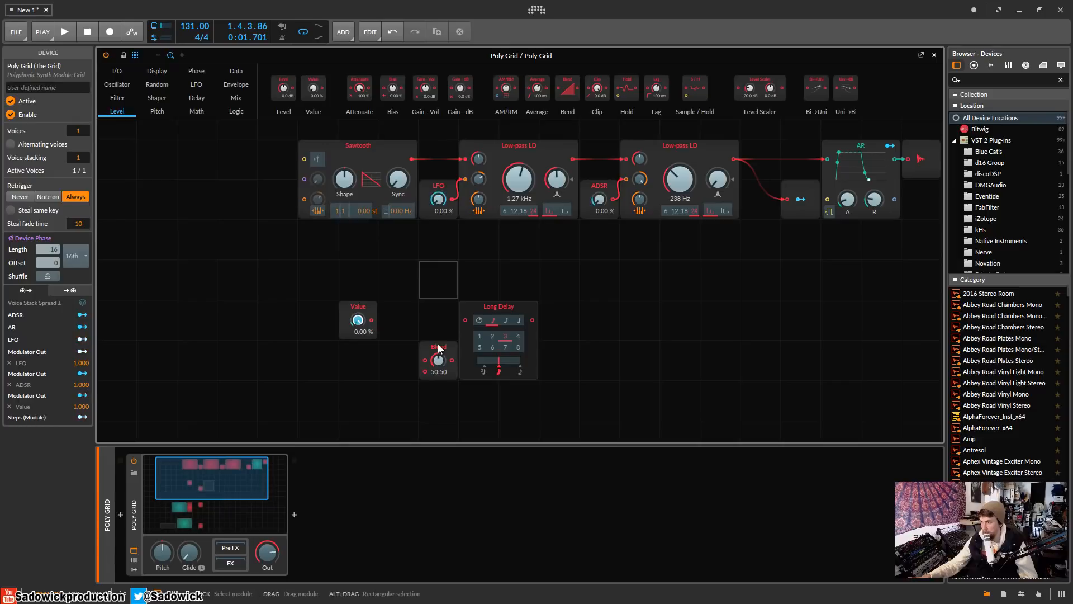
left_click_drag(444, 371, 486, 294)
left_click_drag(372, 320, 465, 280)
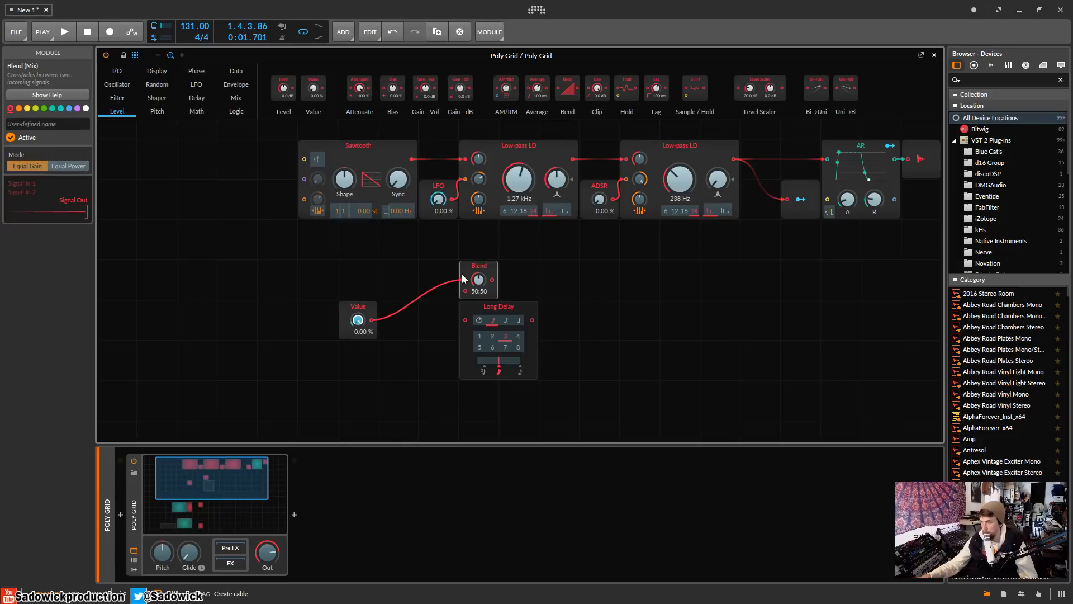
left_click_drag(371, 319, 466, 320)
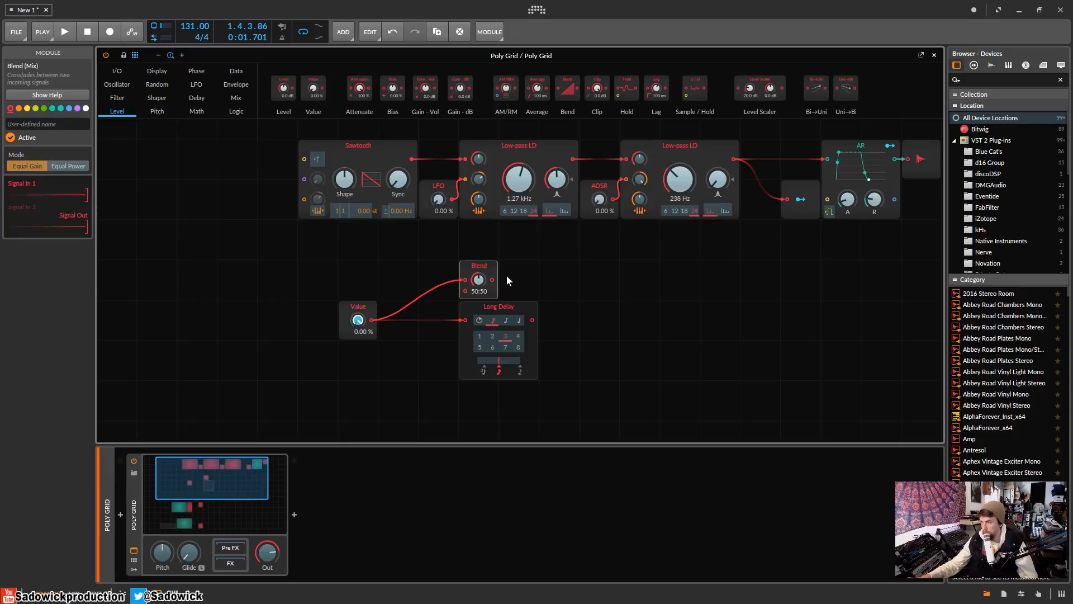
mouse_move(479, 272)
left_mouse_down()
mouse_move(559, 272)
mouse_move(486, 278)
left_mouse_up()
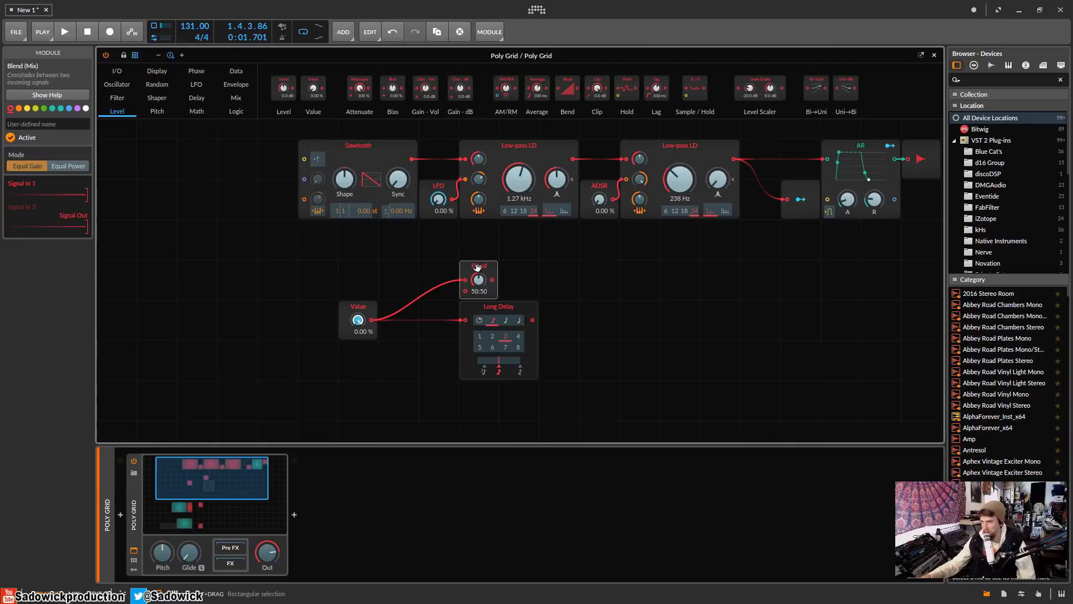
left_click_drag(495, 297, 544, 291)
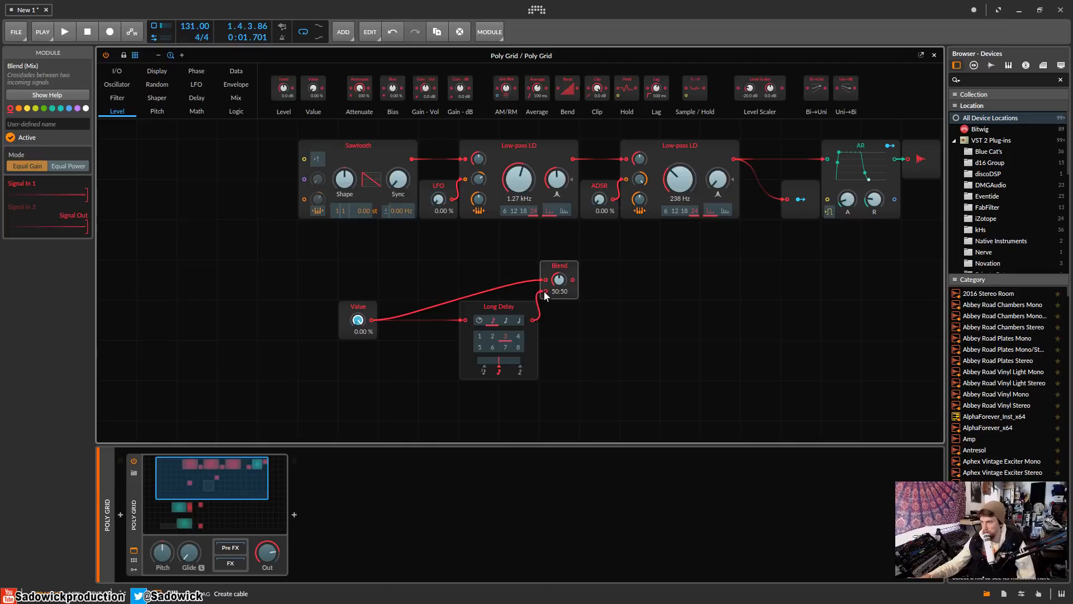
Align the Value module with the Blend and shift the Value, Long Delay and Blend group down and toward the left.
left_click_drag(353, 310, 450, 289)
left_click_drag(401, 250, 658, 381)
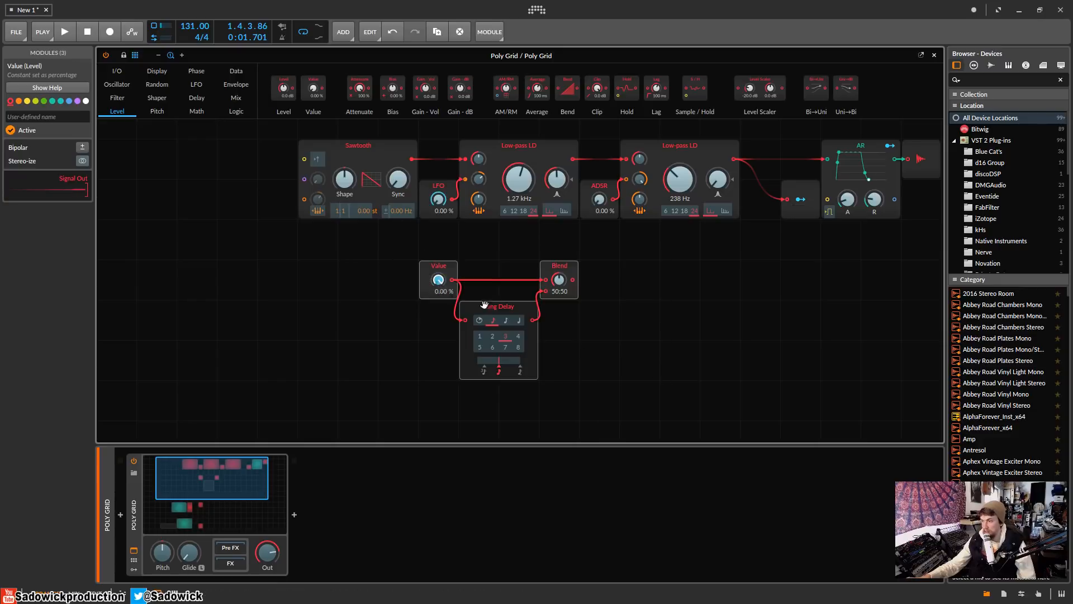
left_click_drag(452, 270, 371, 311)
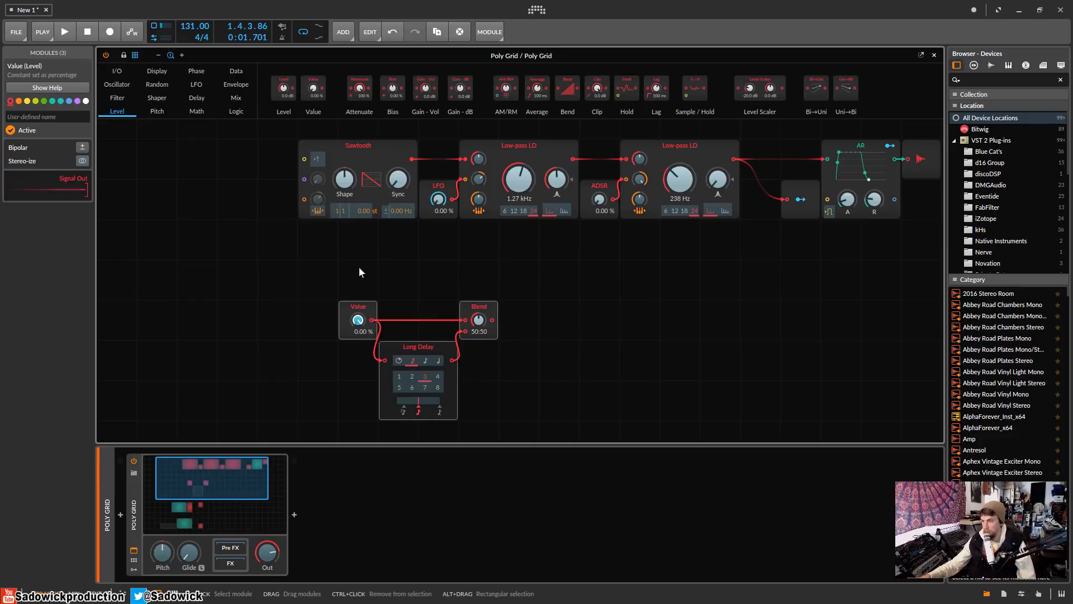
left_click(397, 278)
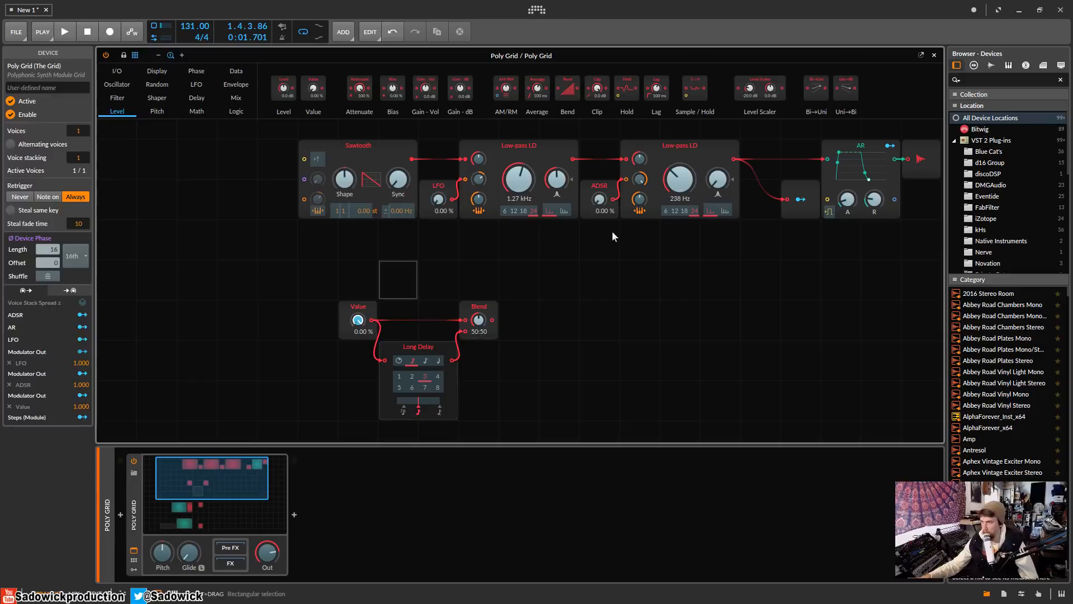
Paste a copy of the Audio Out module in line with the Blend and delete the original after the AR.
left_click(800, 200)
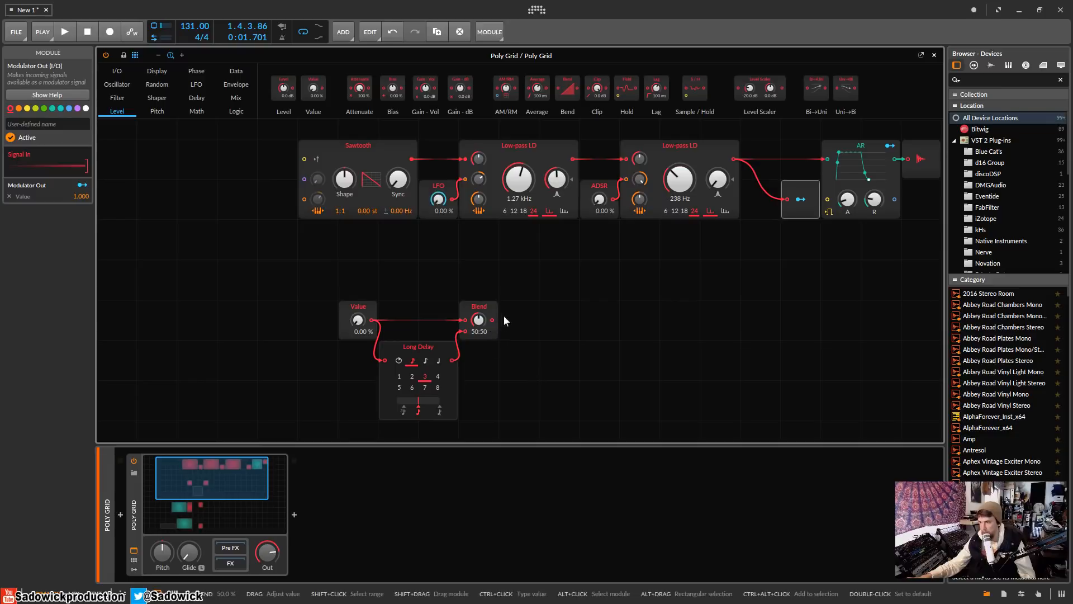
left_click(931, 151)
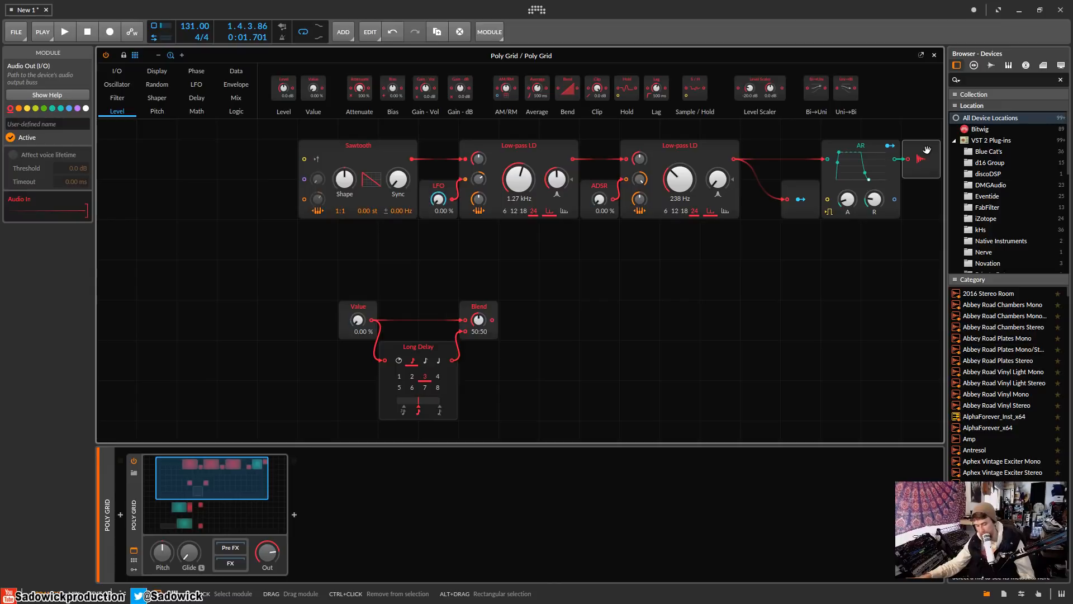
key("ctrl+c")
left_click(655, 319)
key("ctrl+v")
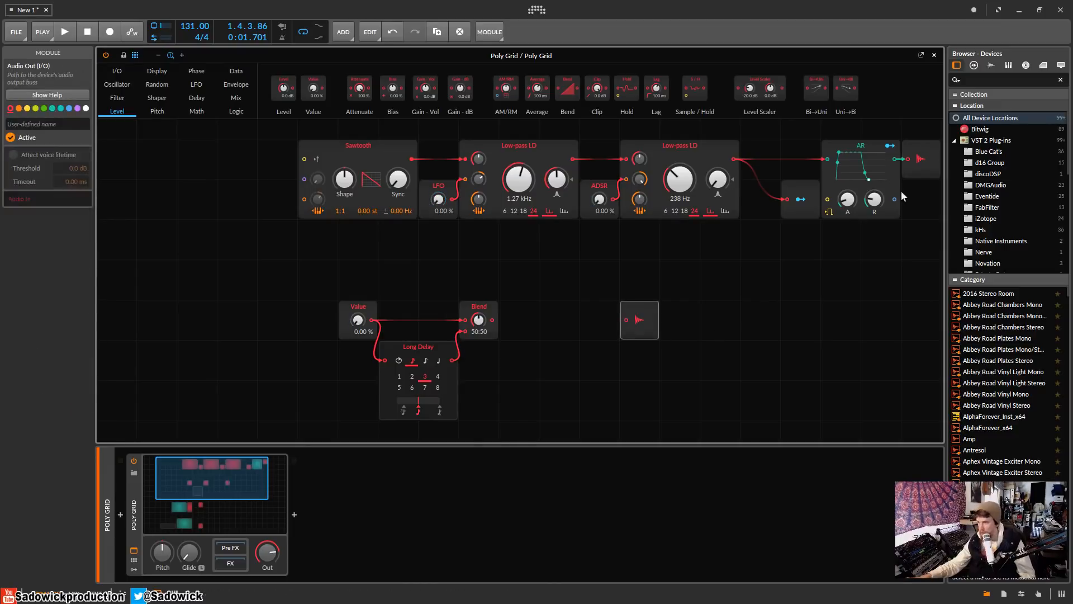
left_click(927, 152)
key("Delete")
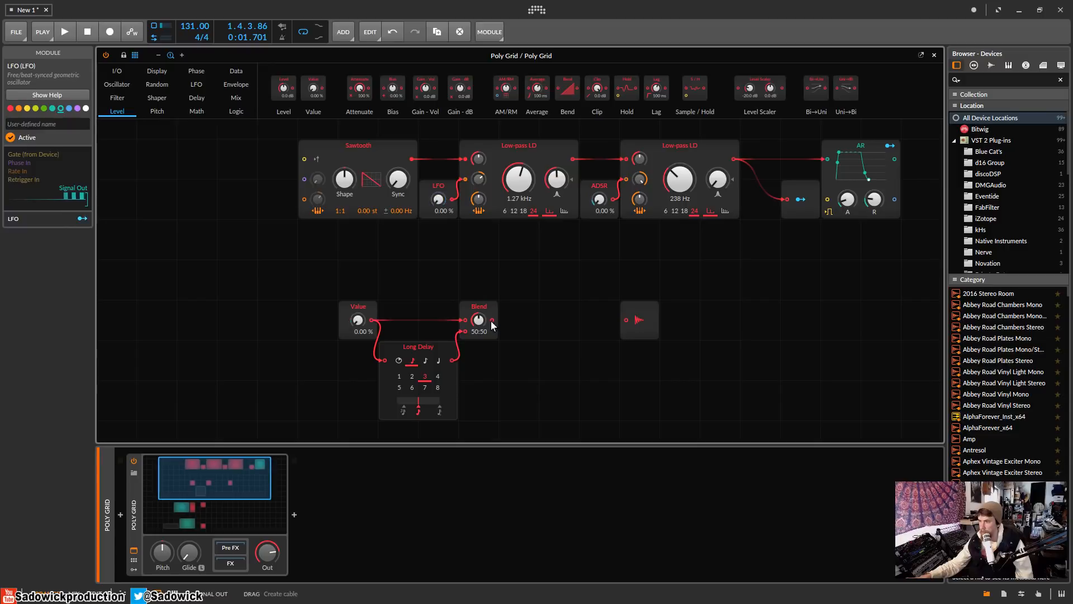
Connect the Blend's output to the Audio Out and audition the delayed signal with the Blend set to 37:63.
left_click_drag(492, 319, 626, 320)
key("space")
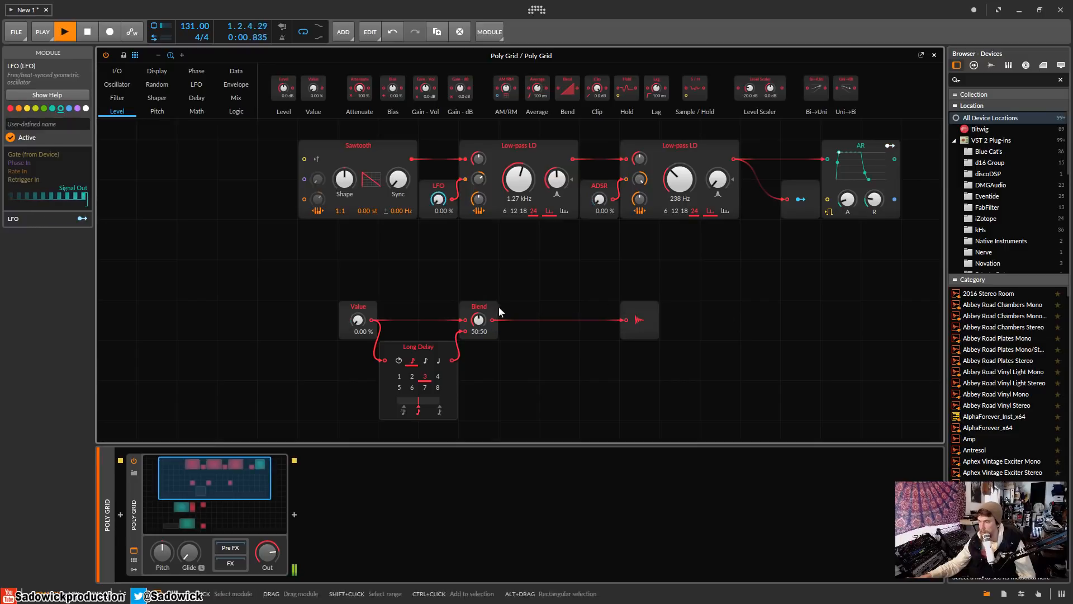
mouse_move(483, 323)
left_mouse_down()
mouse_move(484, 309)
mouse_move(479, 327)
left_mouse_up()
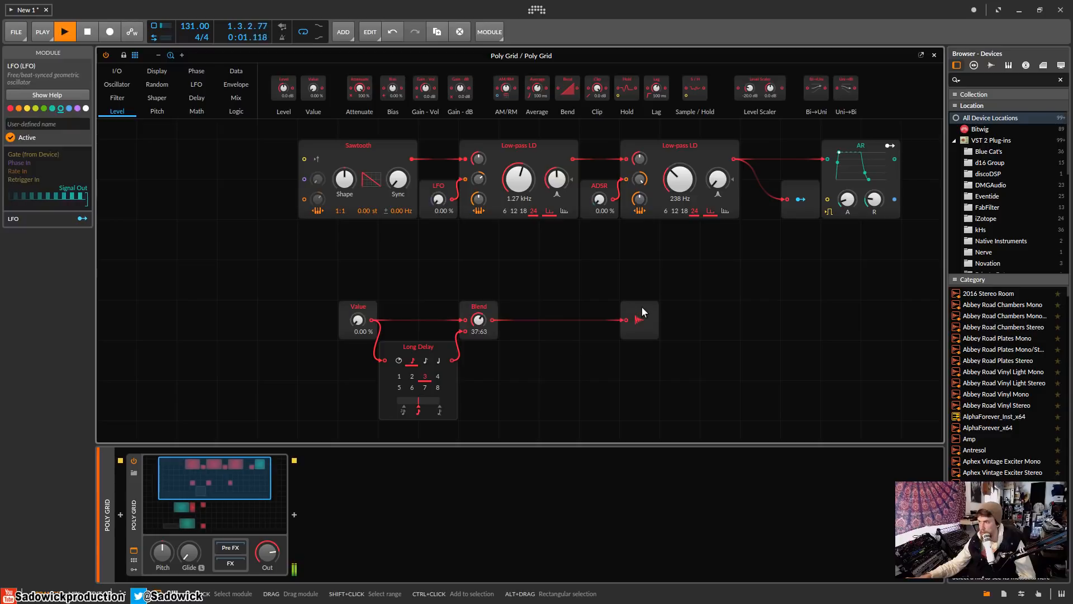
key("space")
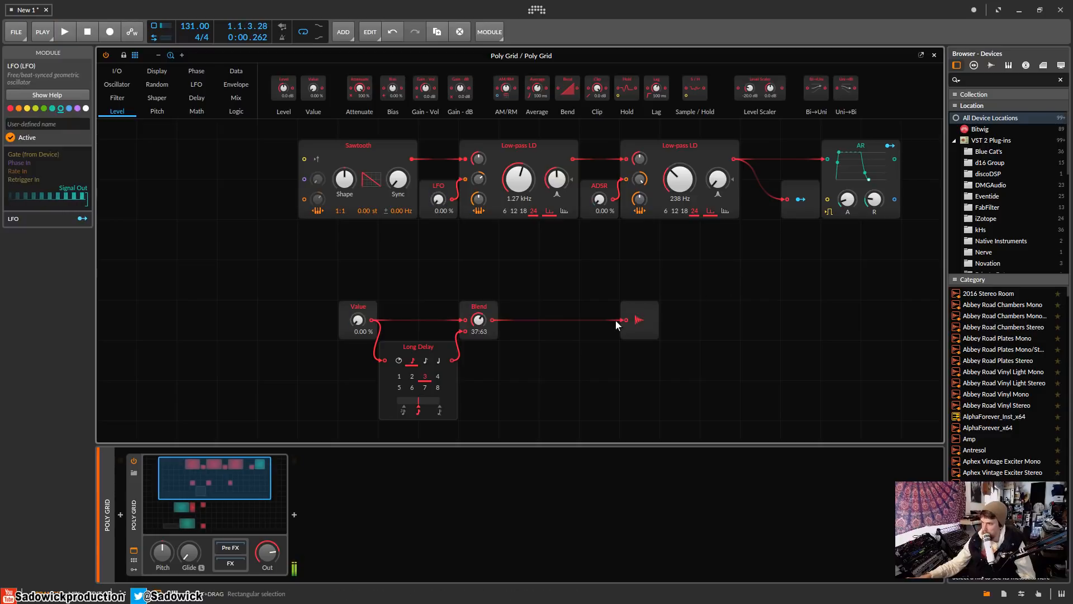
Disconnect the Audio Out from the Blend, return it to its place after the AR, and feed it from the AR's signal output.
double_click(627, 321)
left_click_drag(631, 309, 911, 305)
left_click_drag(895, 158, 908, 320)
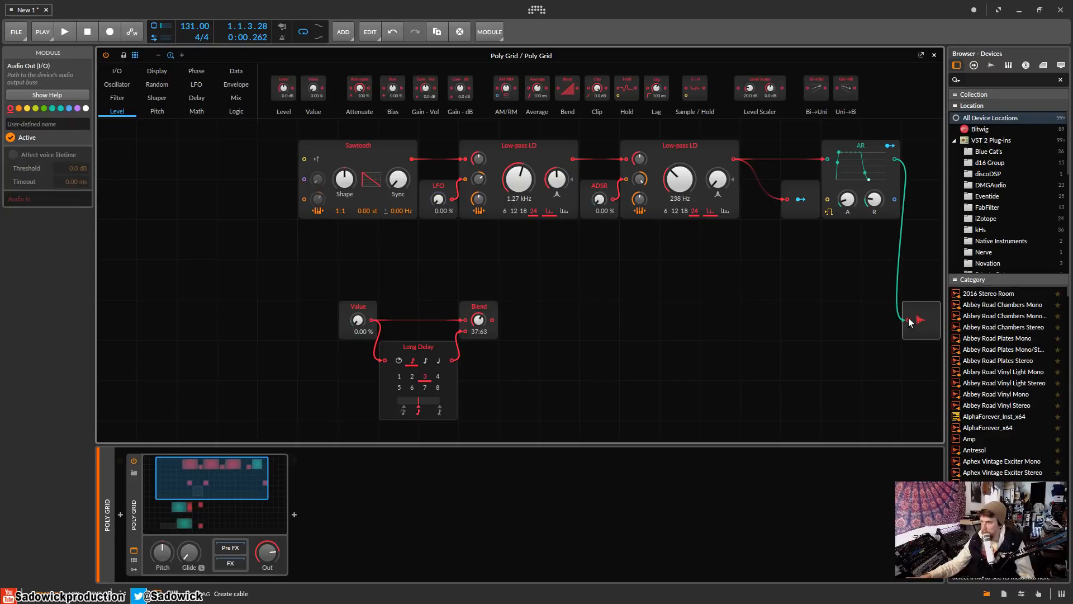
left_click_drag(928, 259, 930, 149)
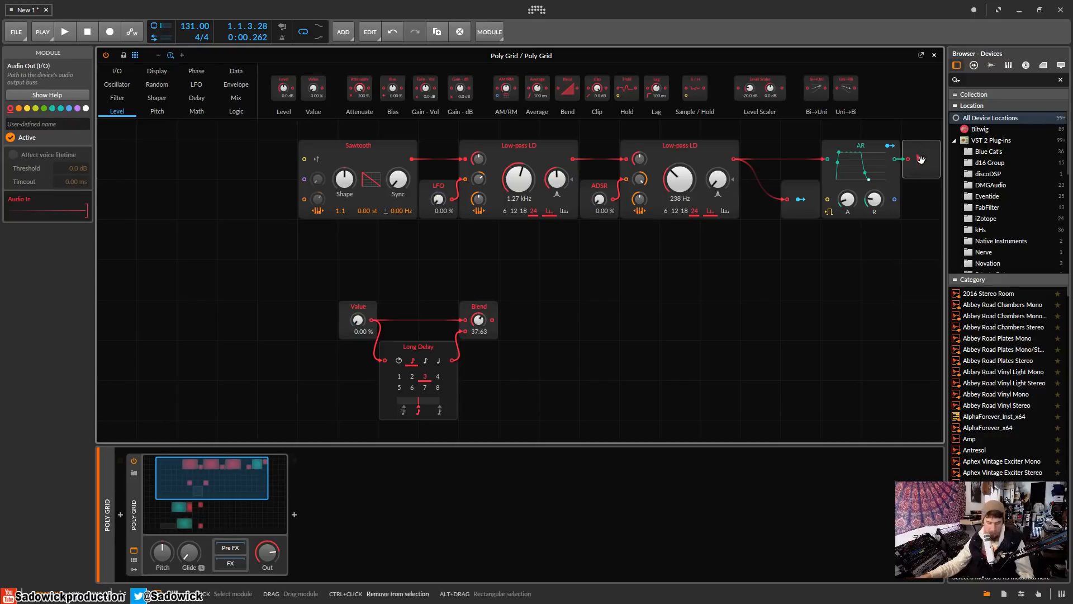
Place a second Audio Out module in line with the Blend and try out a Level module in front of it.
key("ctrl+d")
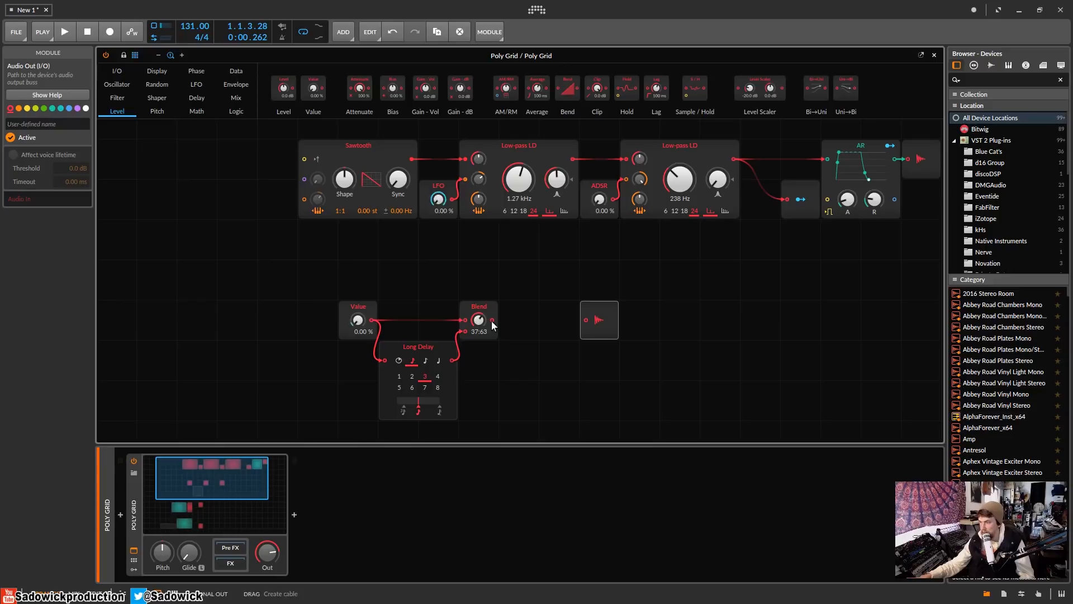
left_click(519, 280)
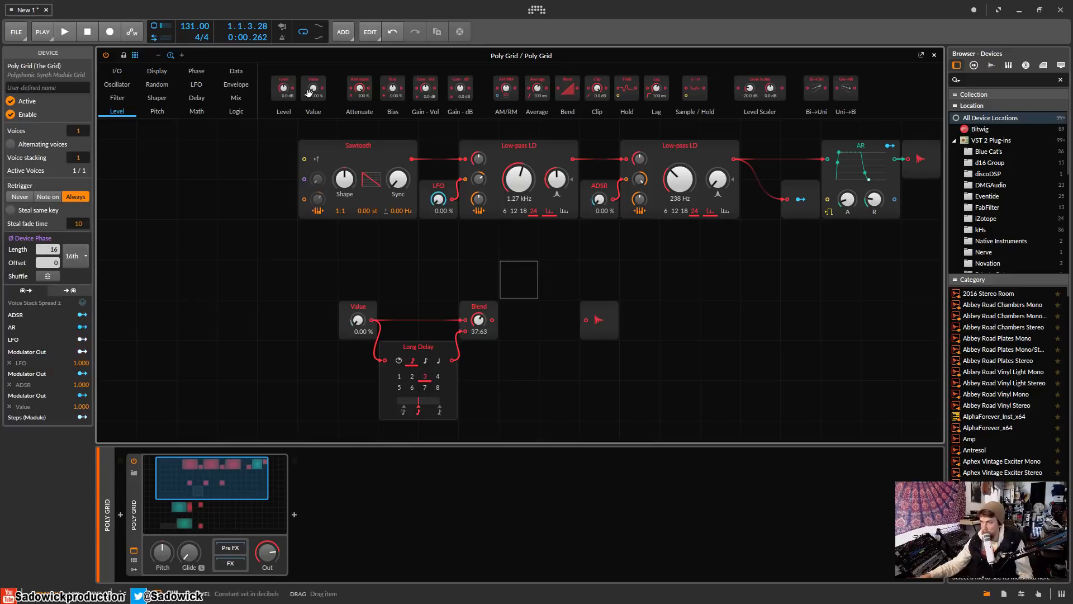
left_click_drag(309, 92, 548, 324)
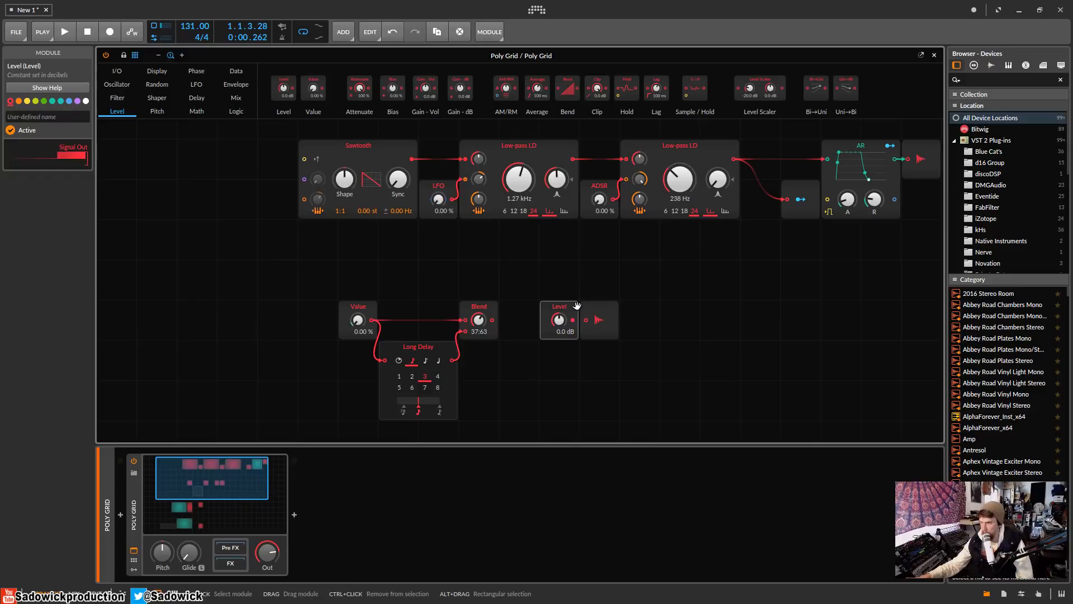
key("Delete")
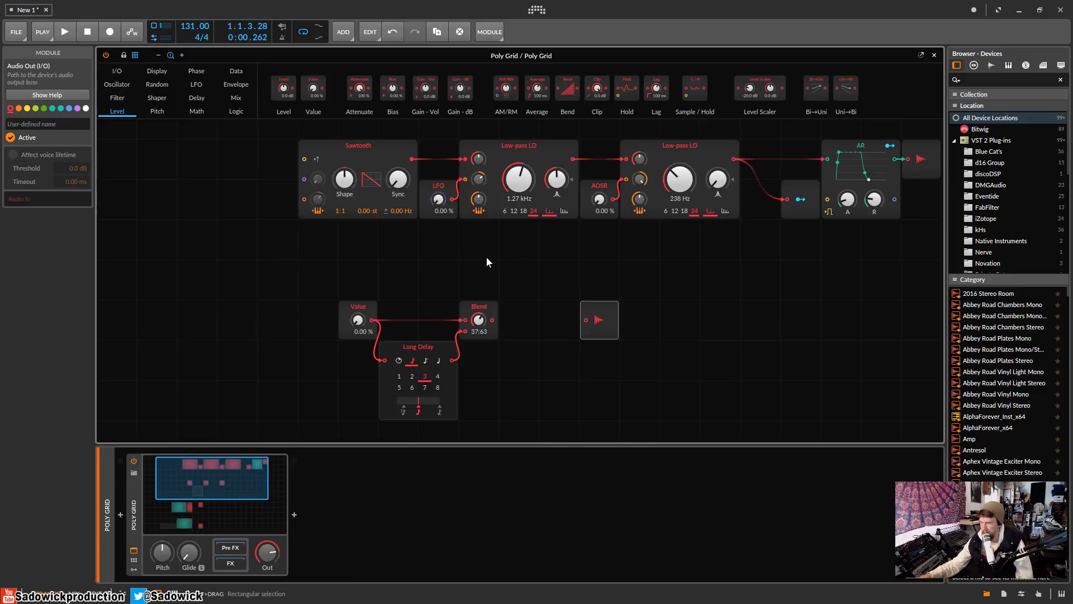
Insert a Mixer module after the Blend and wire the Blend's output through it into the second Audio Out.
left_click(235, 99)
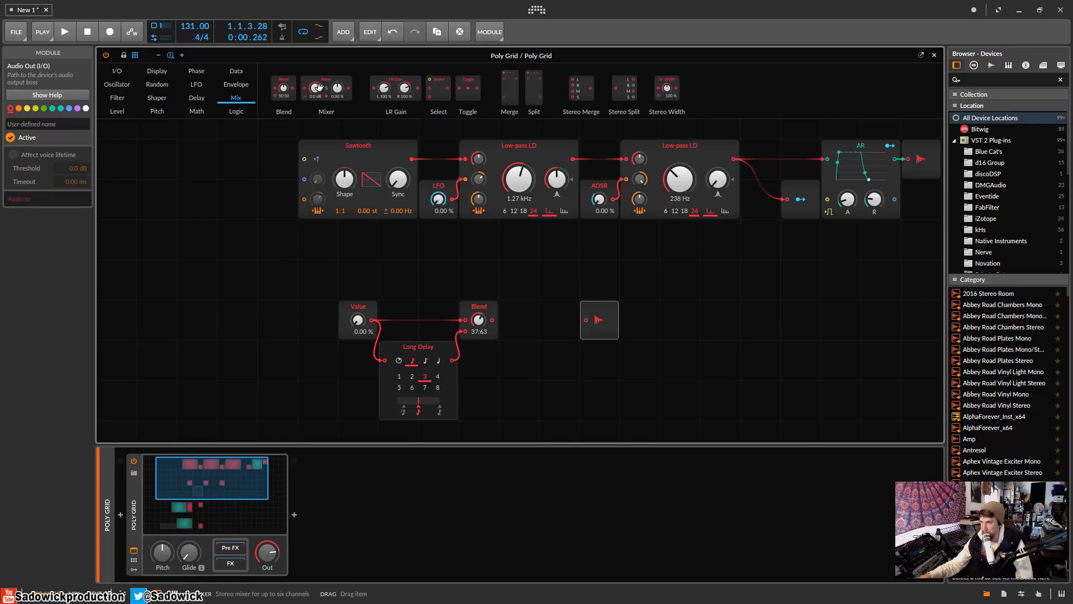
left_click_drag(317, 88, 663, 314)
left_click_drag(529, 303, 569, 303)
left_click_drag(492, 320, 546, 319)
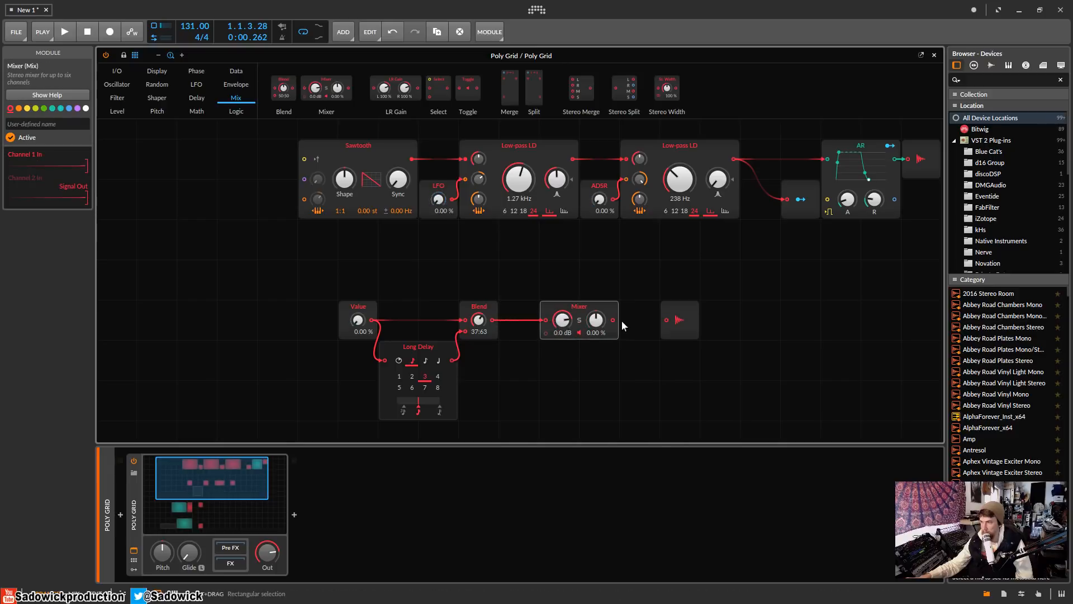
left_click_drag(613, 320, 661, 324)
Set the Mixer's level to +3.1 dB and the Blend to 27:73 while auditioning the patch.
left_click_drag(562, 319, 565, 326)
key("space")
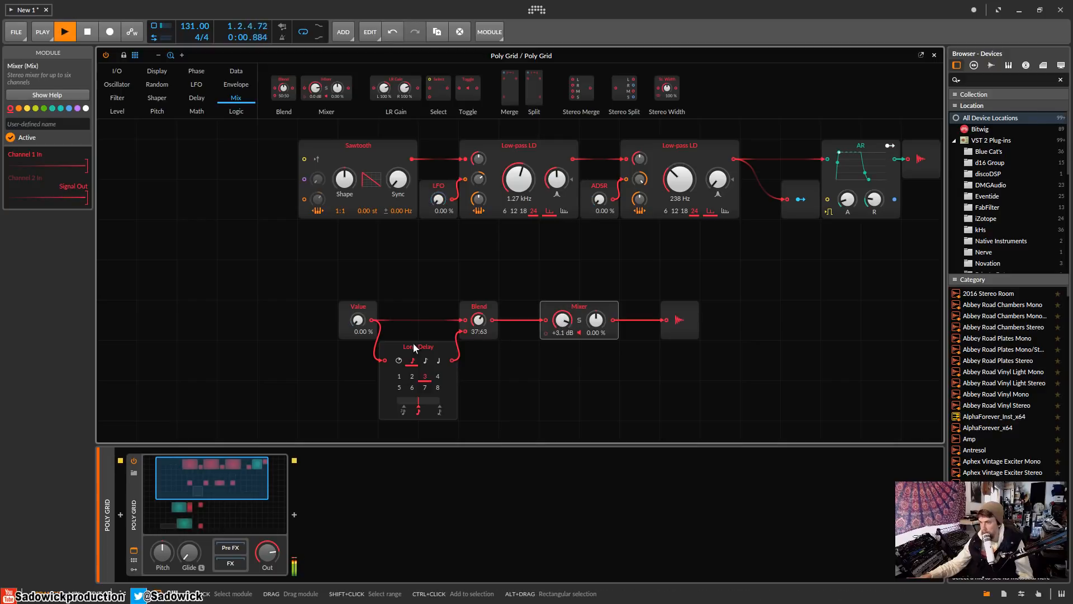
mouse_move(478, 319)
left_mouse_down()
mouse_move(479, 297)
mouse_move(478, 308)
left_mouse_up()
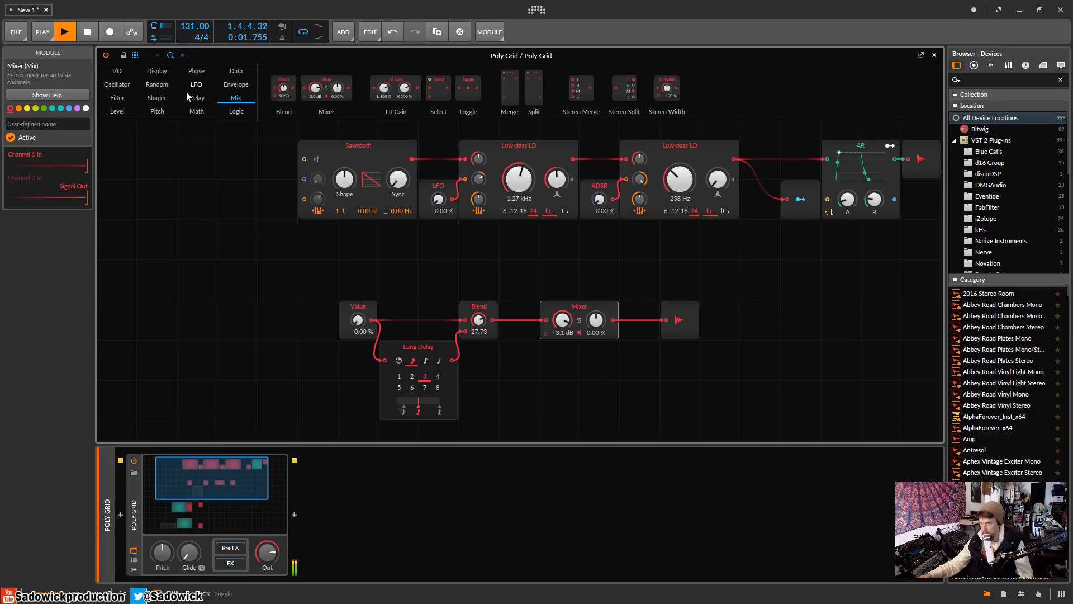
key("space")
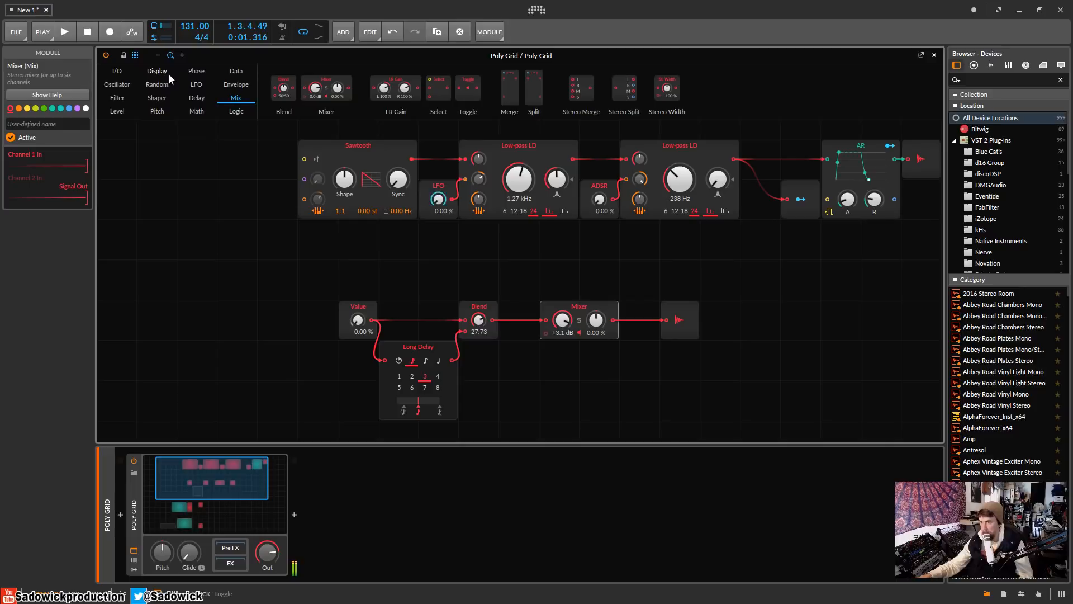
Copy the AR envelope into the delay row and wire it between the Mixer and the Audio Out.
left_click_drag(677, 308, 756, 308)
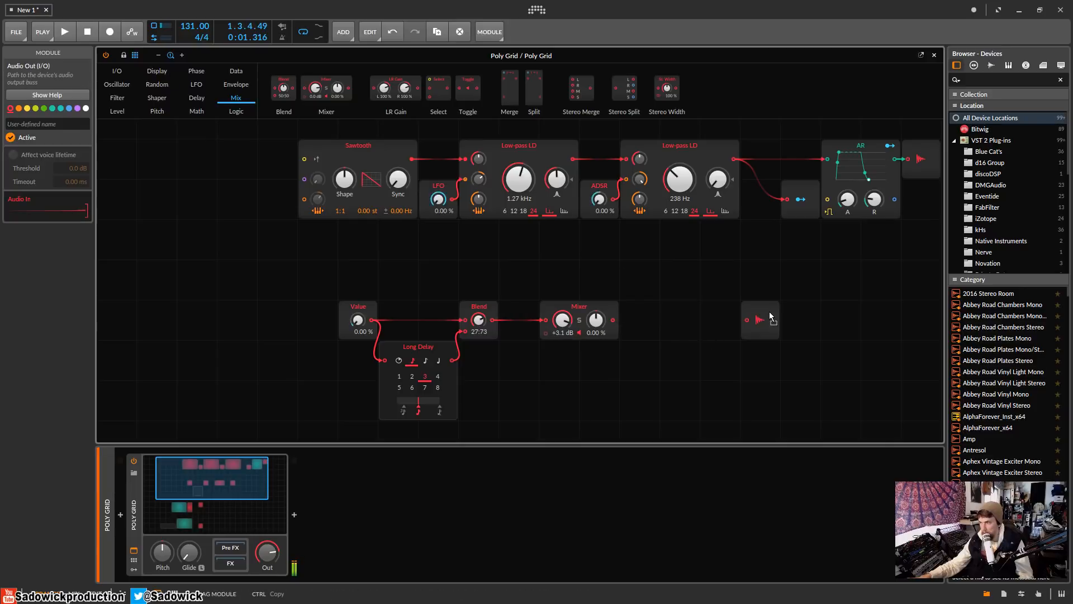
left_click(867, 150)
key("space")
key("space")
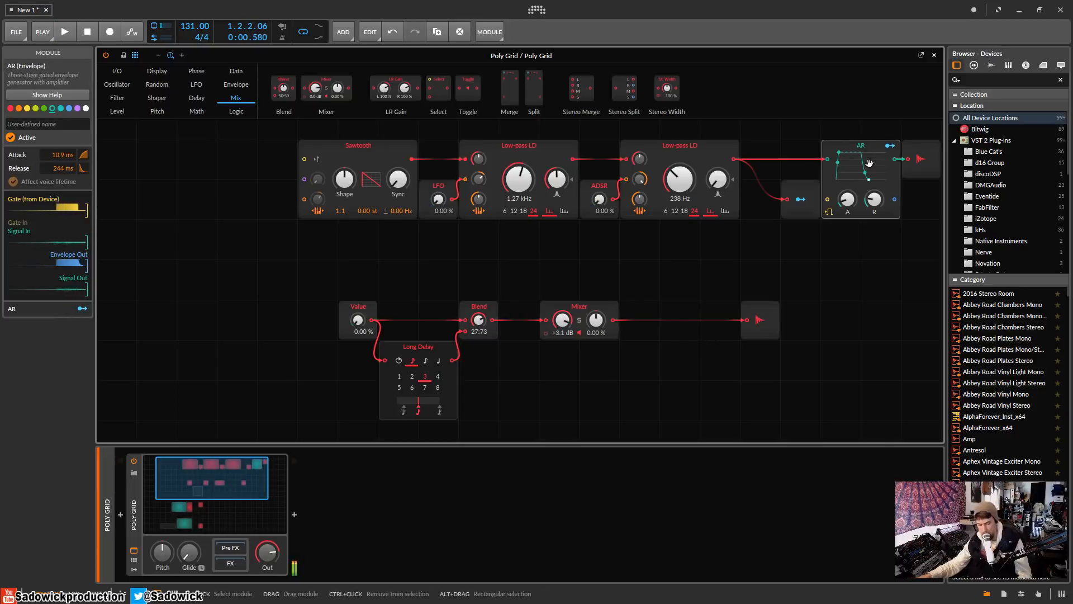
left_click_drag(865, 150, 692, 354)
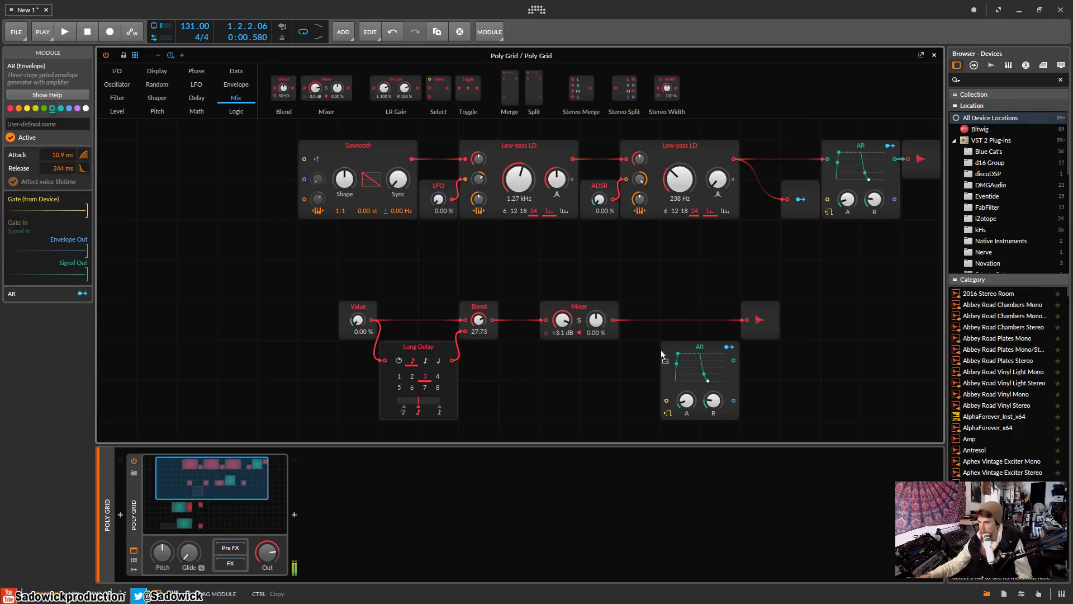
left_click_drag(614, 320, 666, 360)
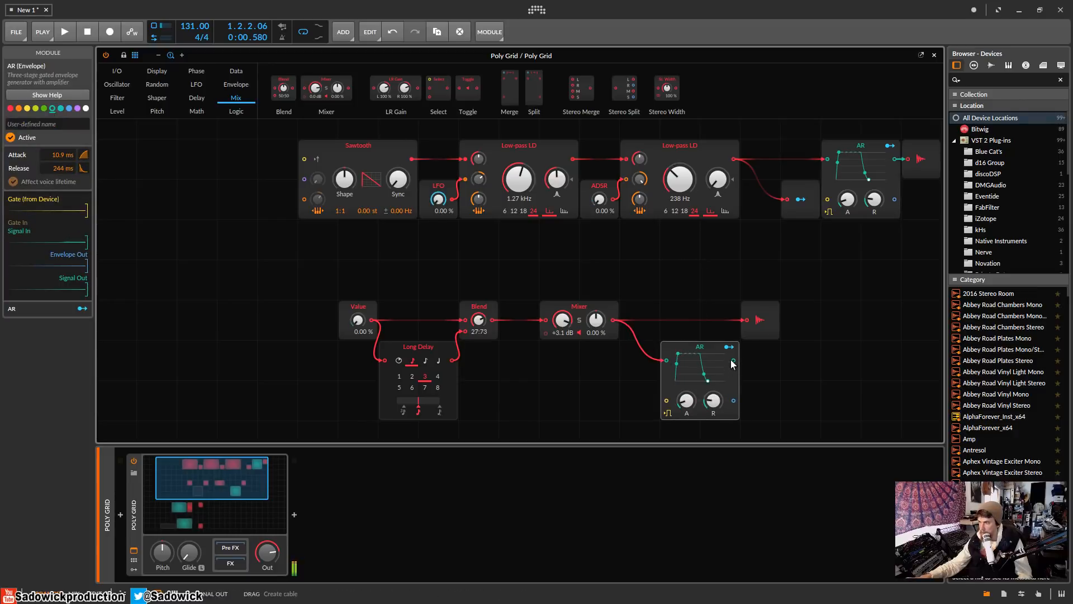
left_click_drag(741, 355, 692, 311)
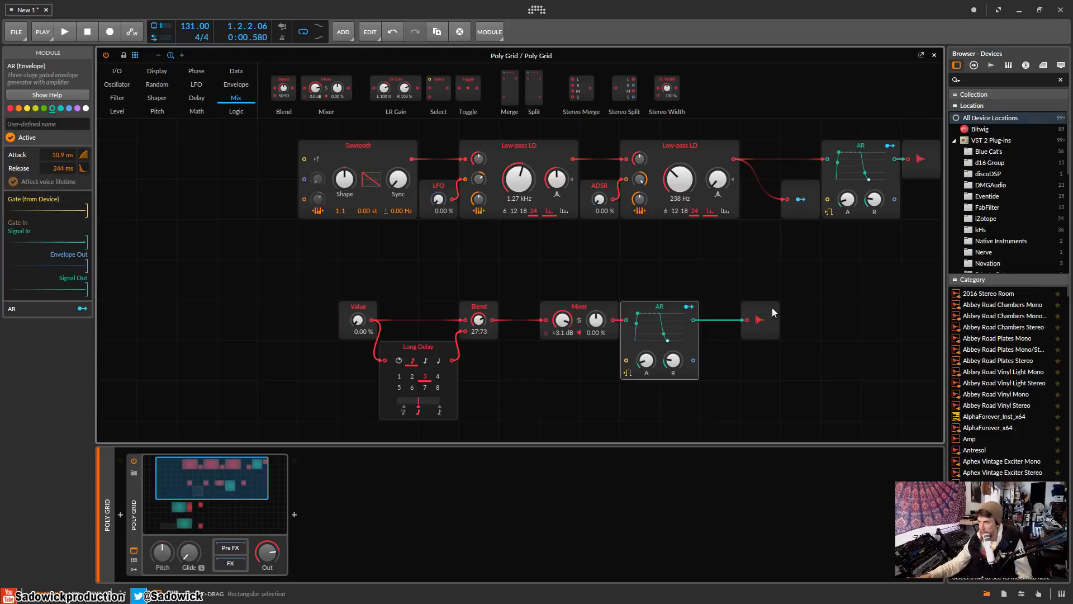
Replace the copied AR with an ADSR, making room before the Audio Out, and set sustain to 0% and decay to 587 ms.
left_click_drag(770, 309, 806, 311)
right_click(686, 308)
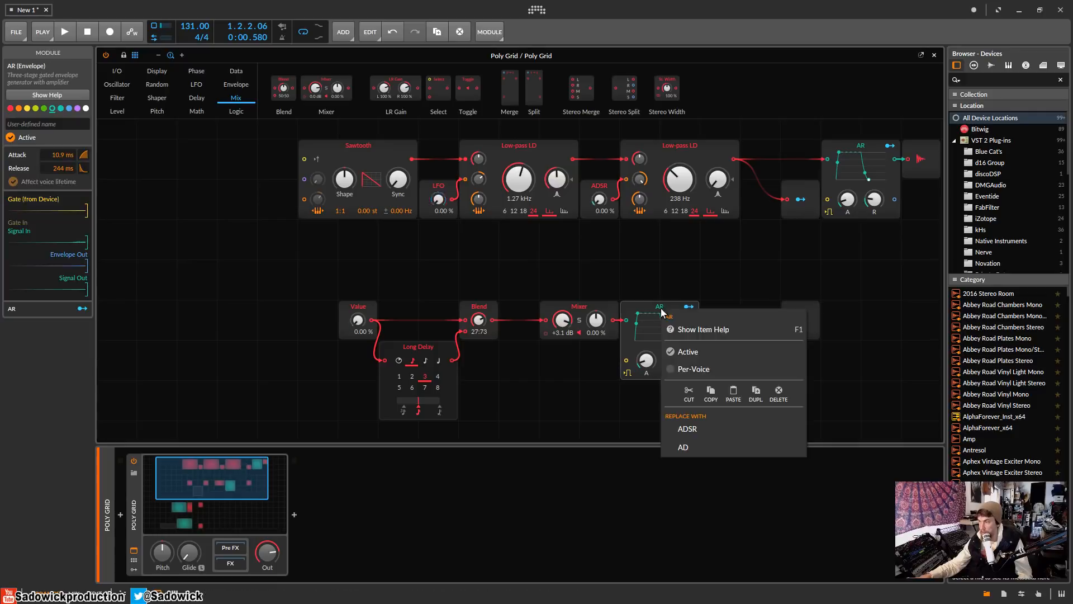
left_click(705, 429)
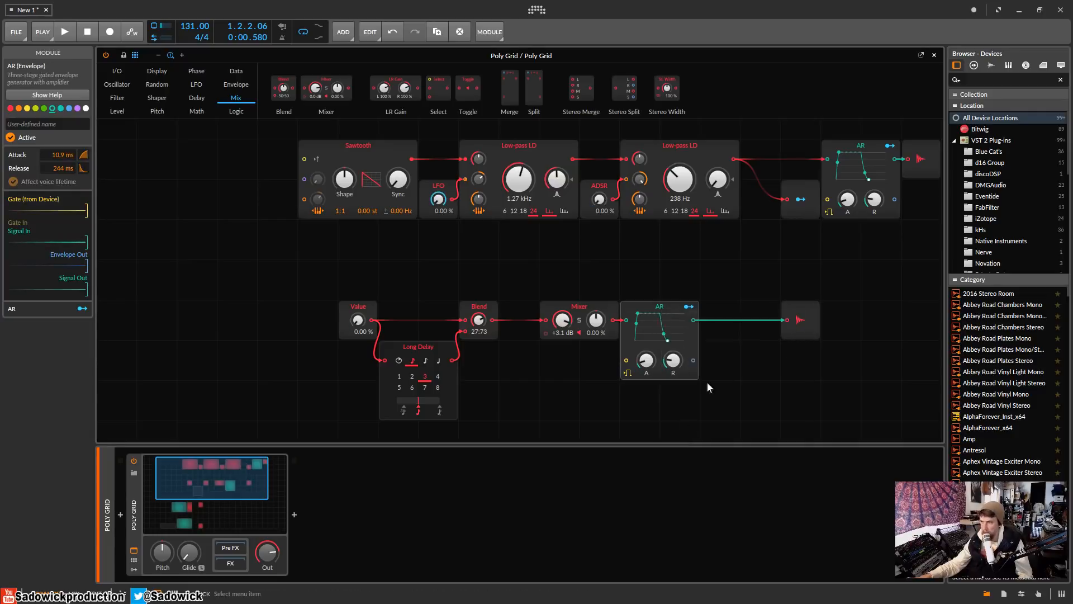
left_click_drag(671, 363, 671, 363)
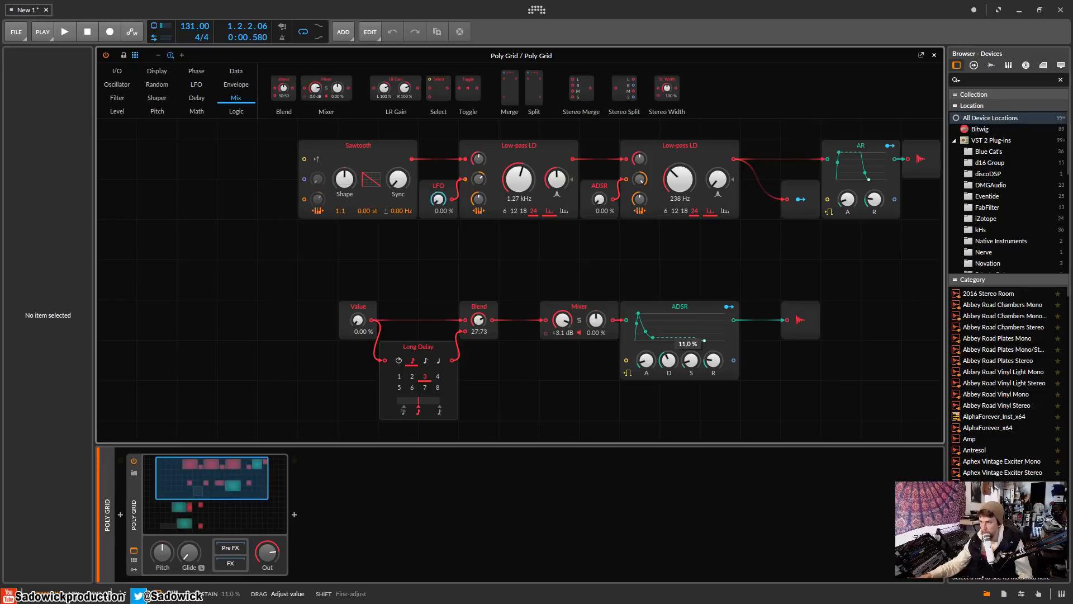
key("space")
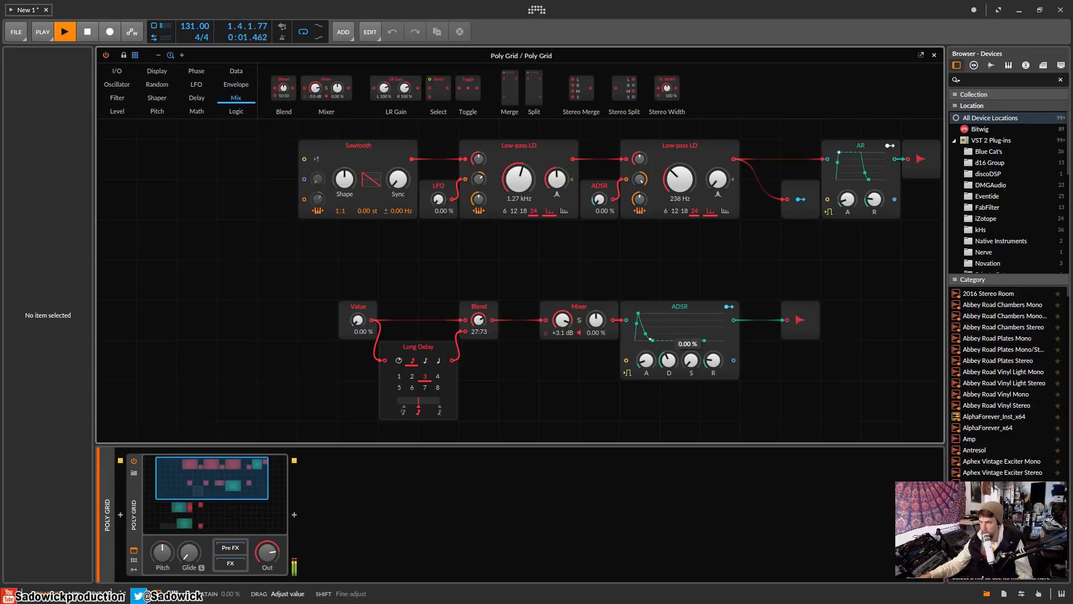
left_click_drag(669, 360, 669, 375)
key("space")
left_click_drag(562, 320, 562, 327)
key("space")
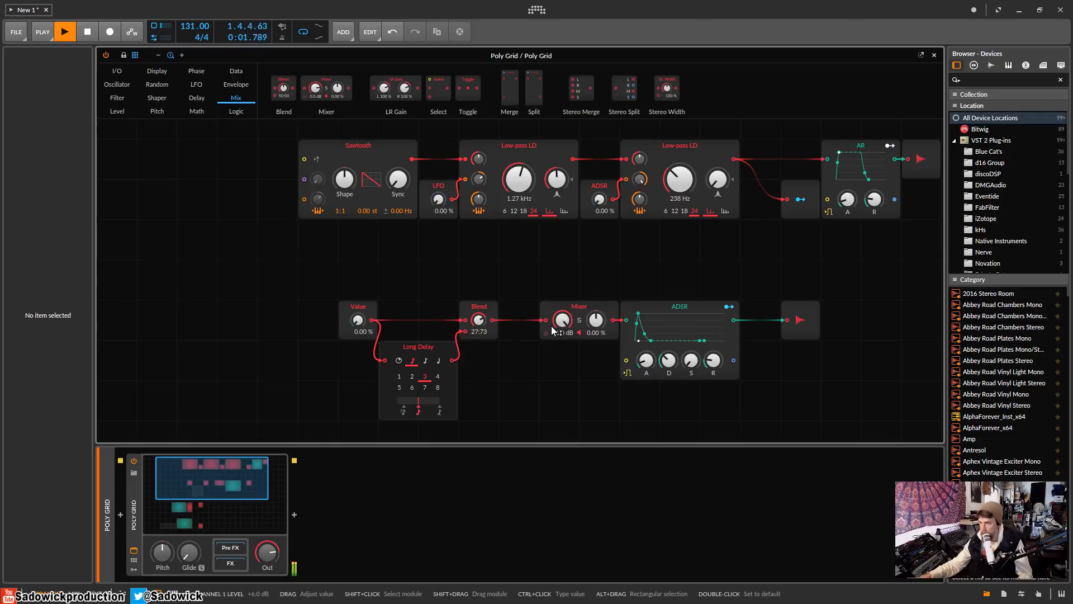
key("space")
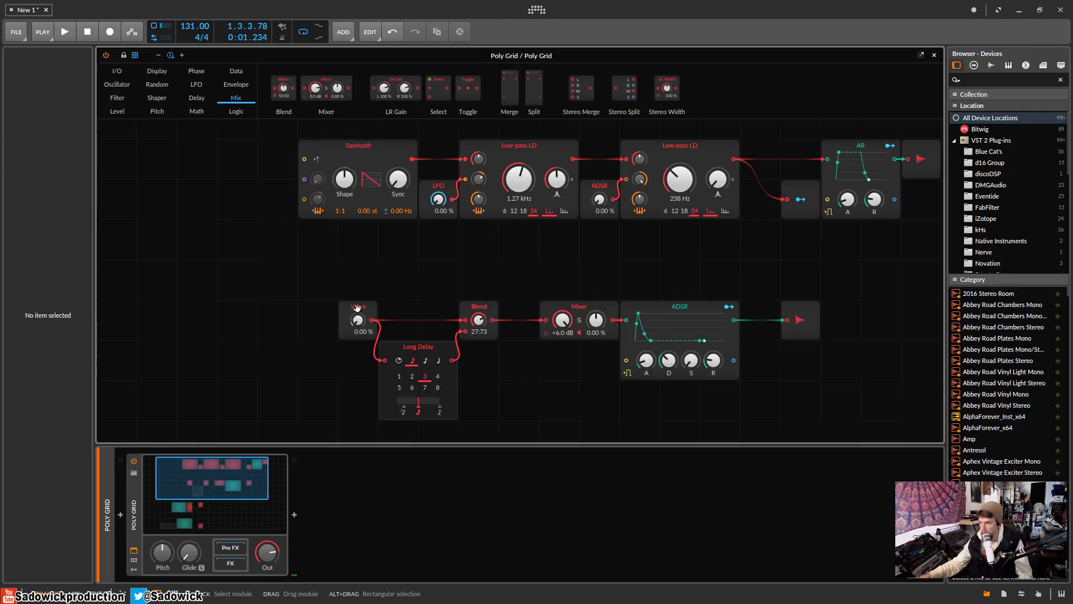
left_click_drag(357, 307, 278, 307)
left_click(679, 319)
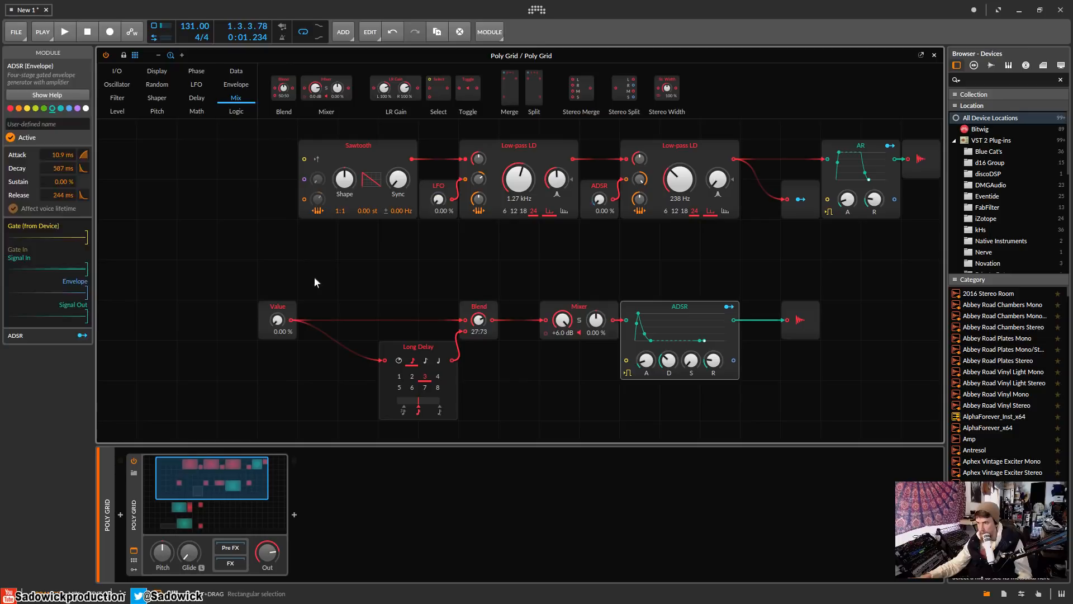
key("ctrl+v")
left_click_drag(277, 306, 237, 307)
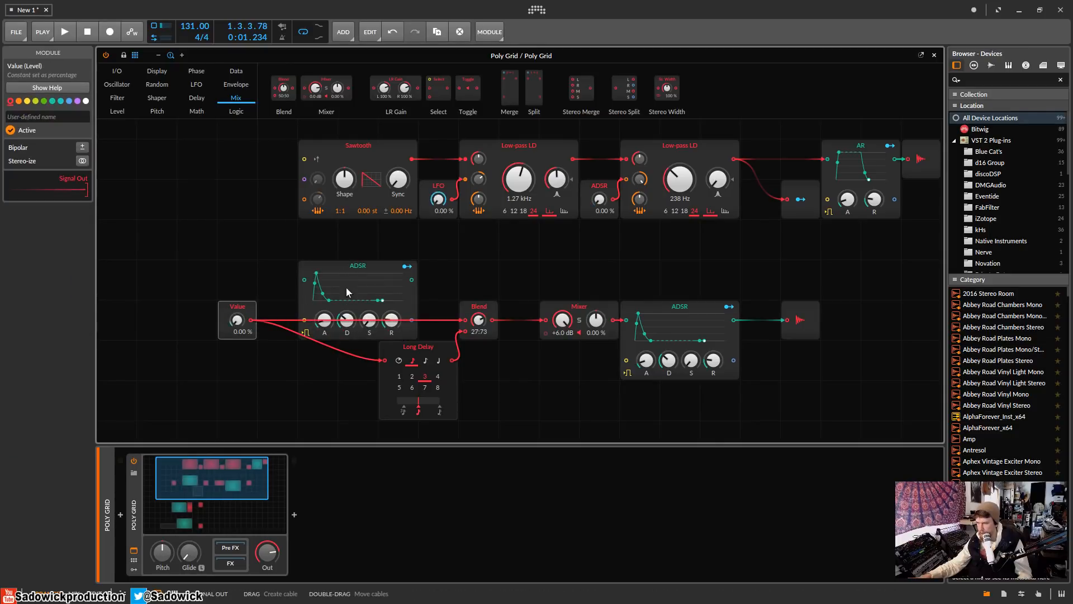
left_click(347, 270)
key("Delete")
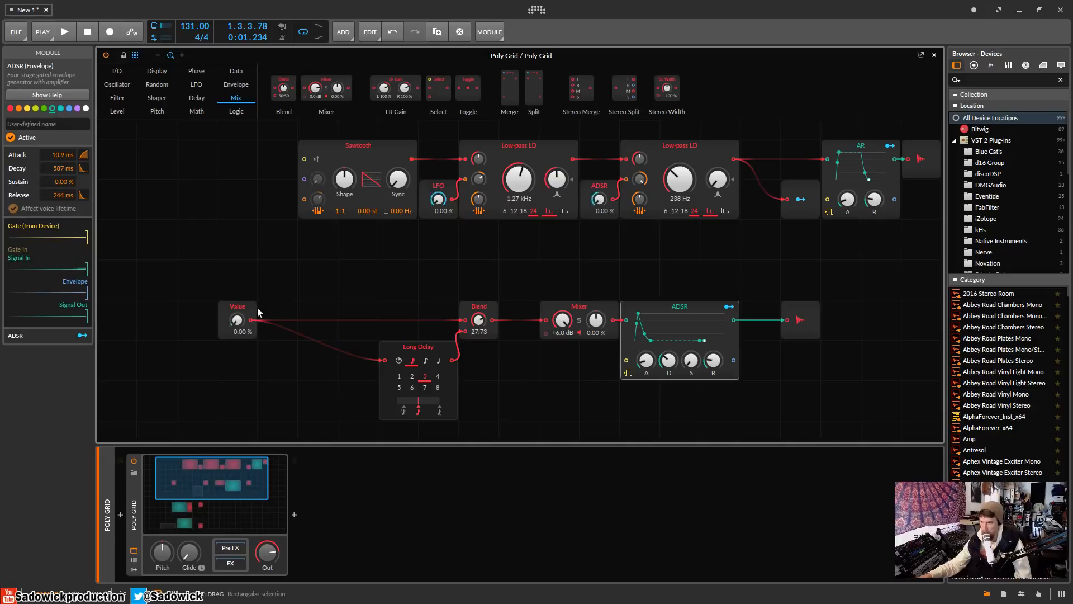
left_click_drag(235, 307, 356, 307)
key("space")
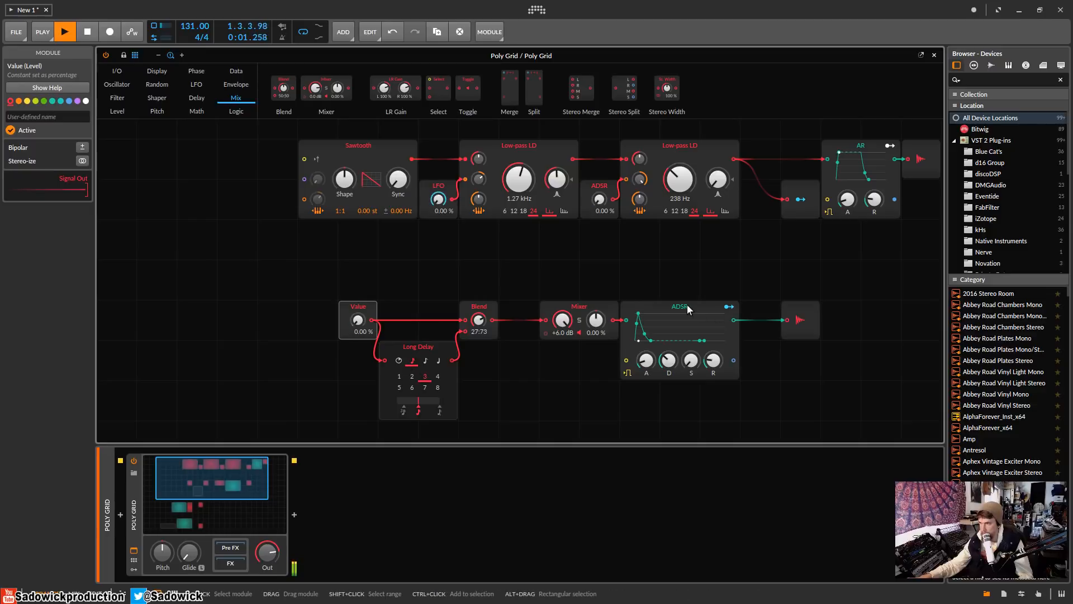
key("space")
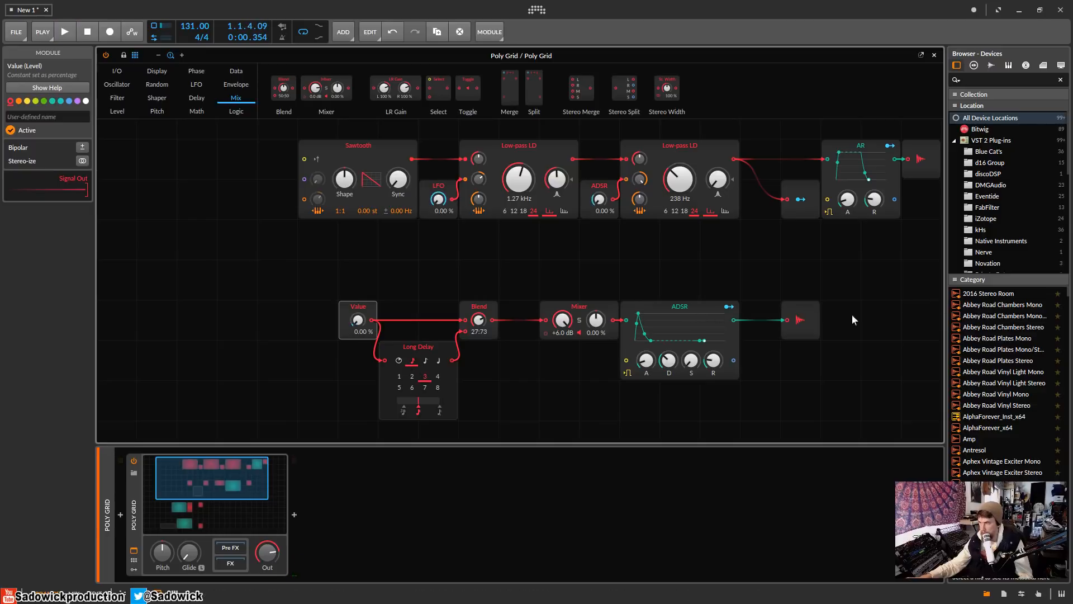
Insert an SVF filter between the delay row's ADSR and Audio Out and set its cutoff to 5.24 kHz during playback.
left_click_drag(801, 320, 841, 320)
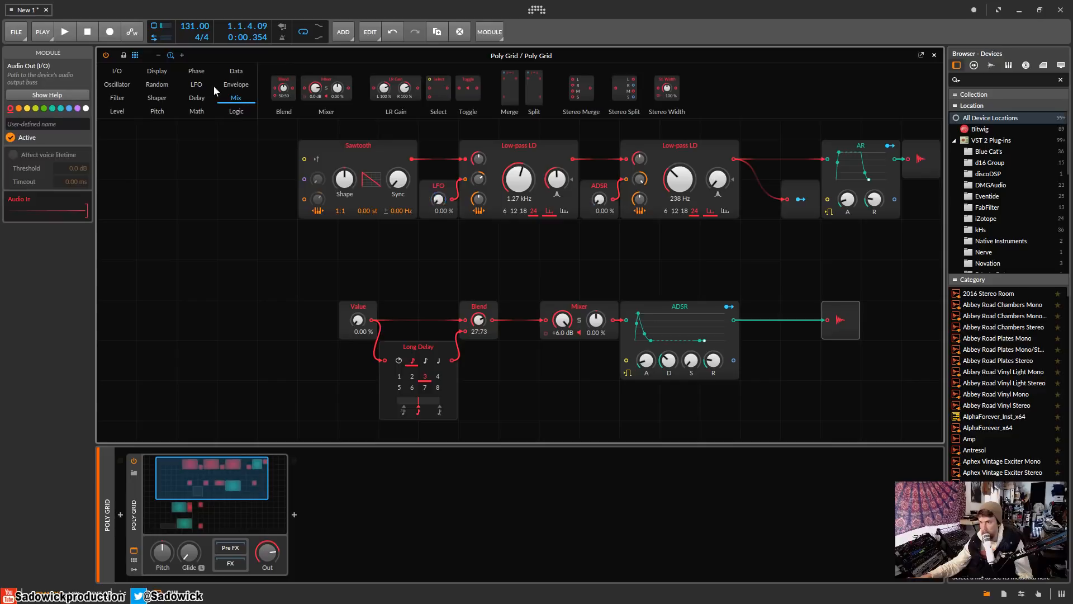
left_click(156, 84)
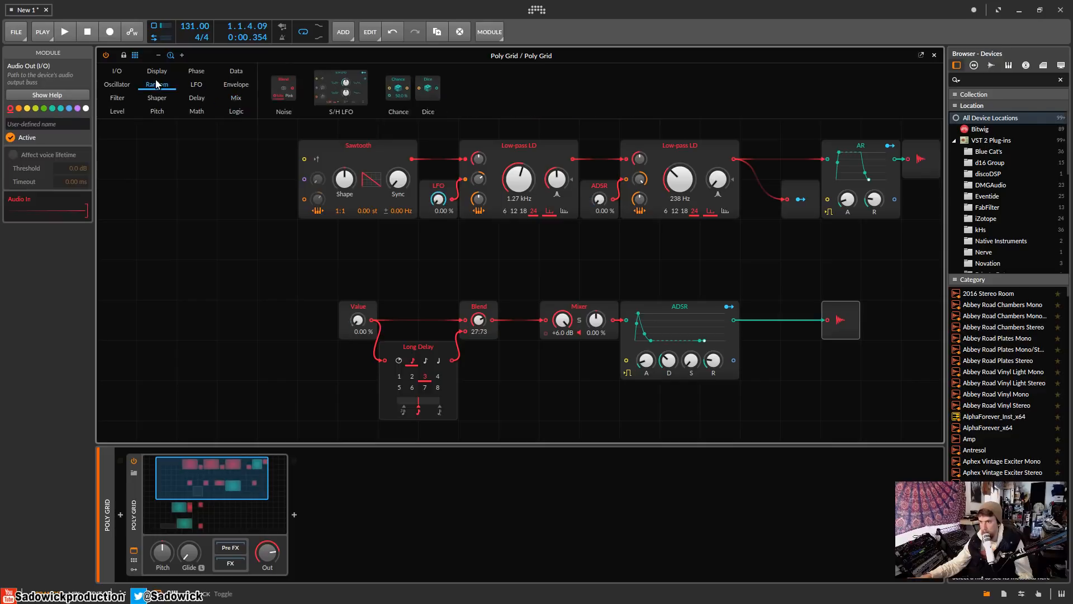
left_click(117, 98)
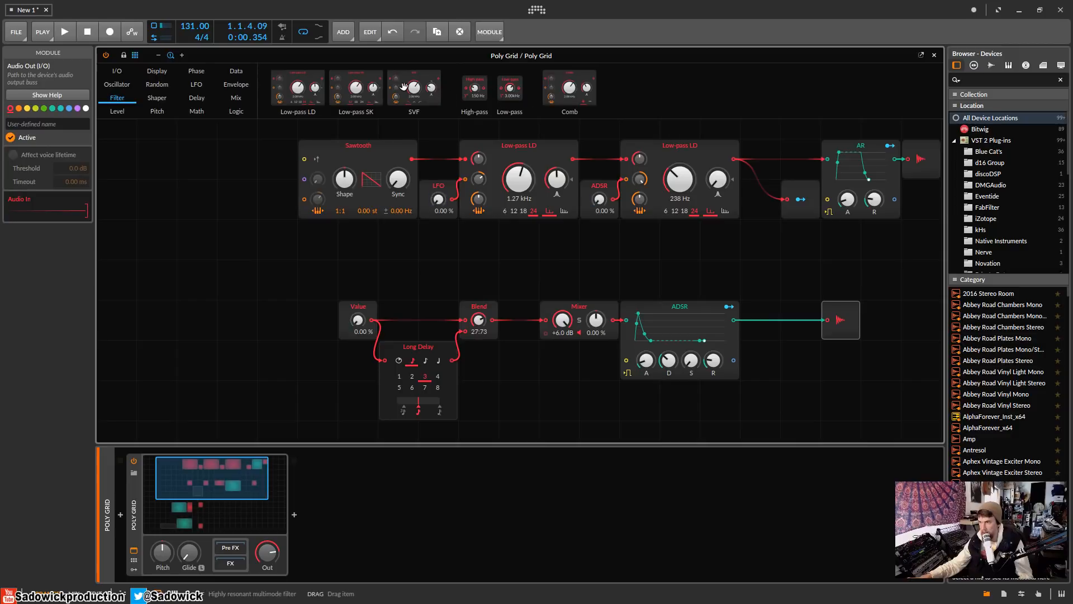
left_click_drag(403, 87, 734, 310)
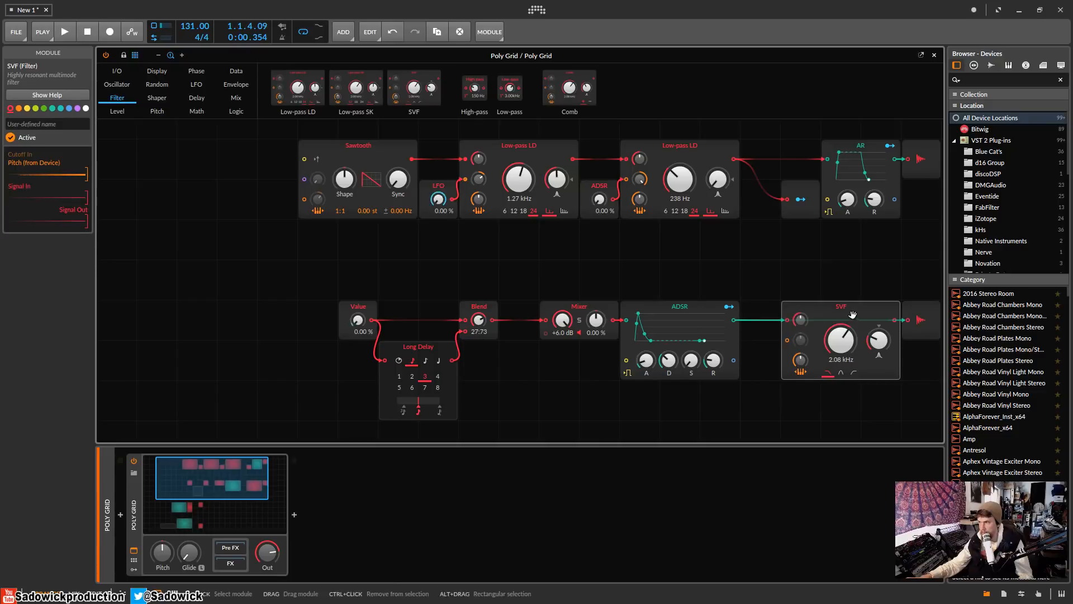
key("space")
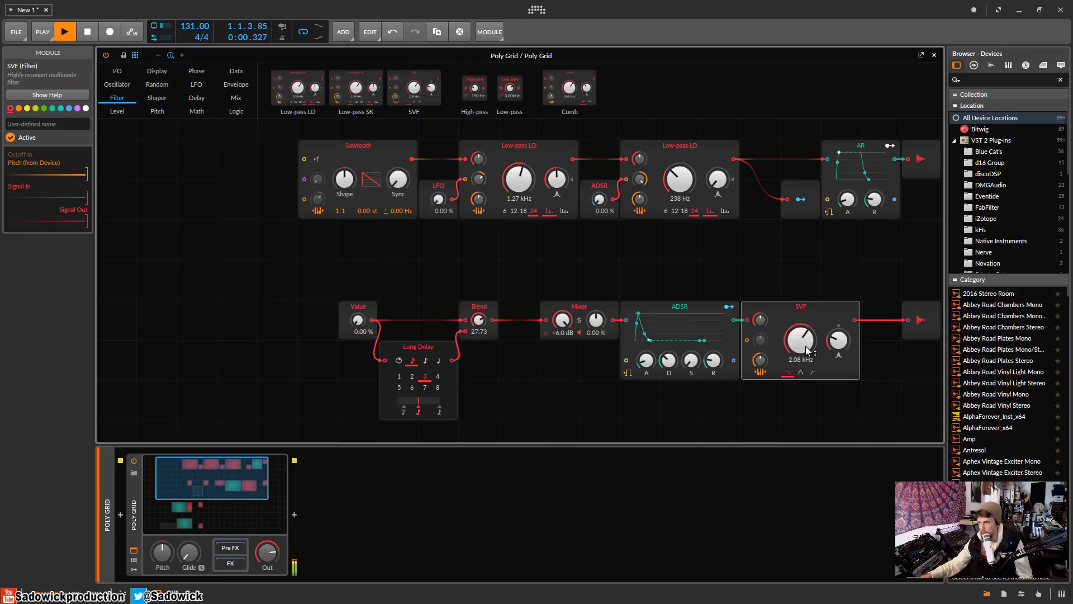
mouse_move(810, 349)
left_mouse_down()
mouse_move(836, 301)
mouse_move(837, 351)
mouse_move(801, 327)
mouse_move(801, 346)
left_mouse_up()
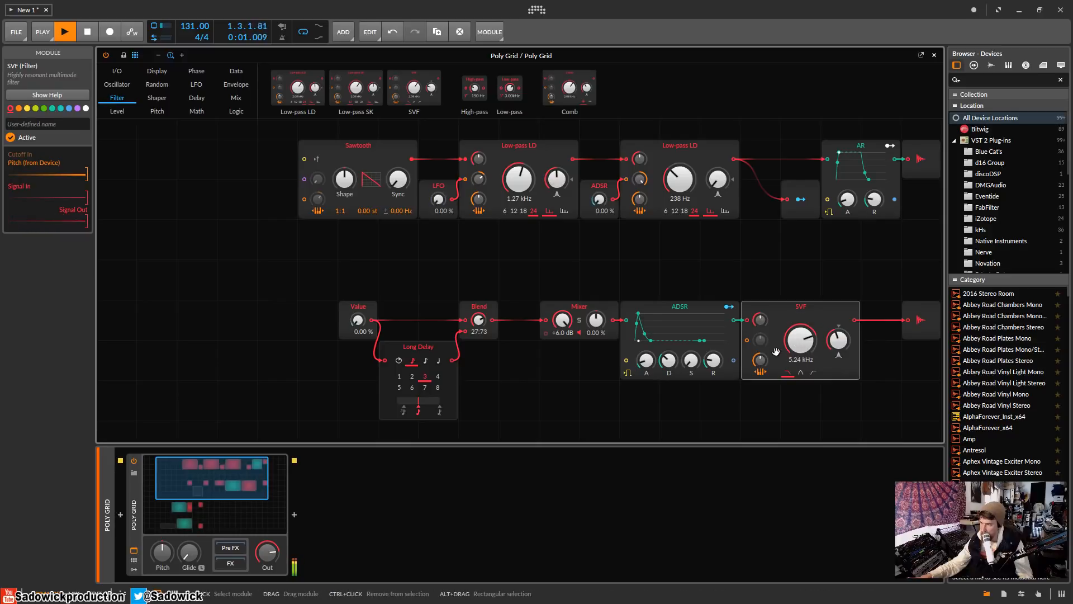
Paste a copy of the Mixer above the SVF and route the SVF's output through it into the Audio Out.
left_click(582, 308)
key("ctrl+c")
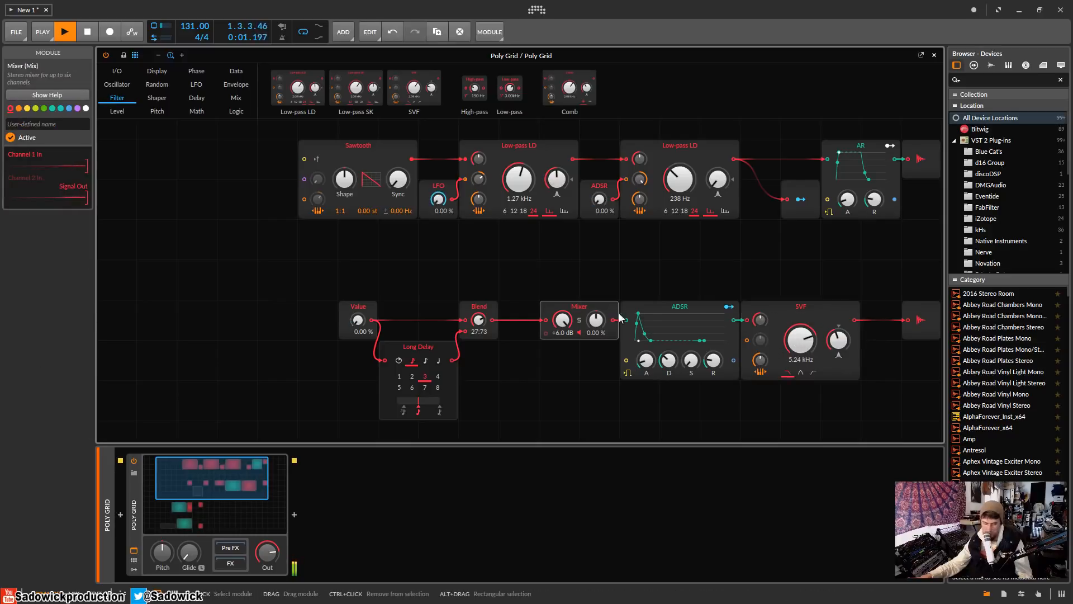
left_click(829, 288)
key("ctrl+v")
key("space")
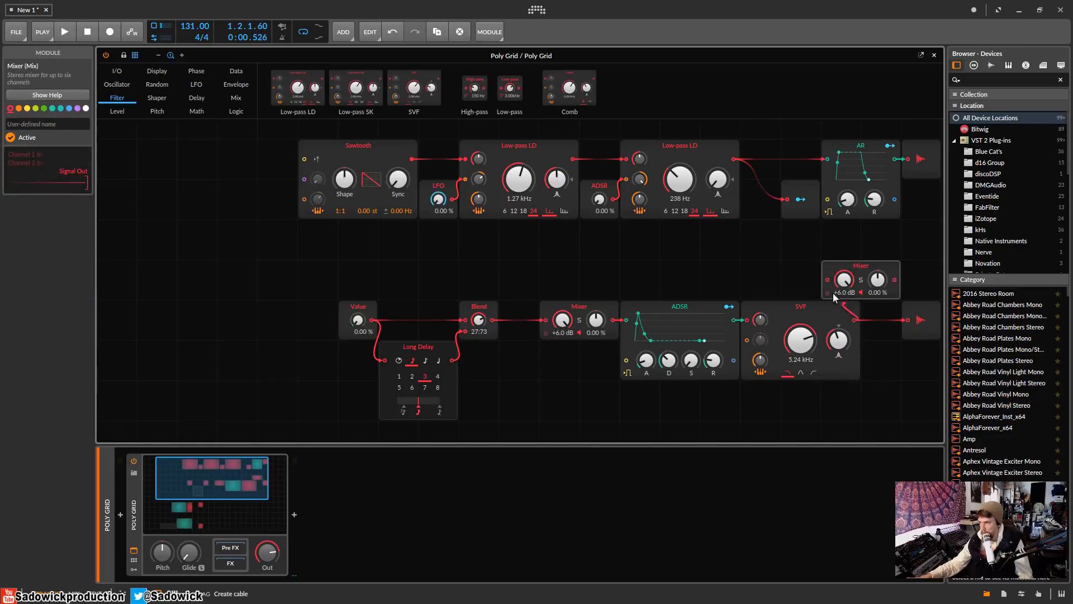
left_click_drag(855, 320, 828, 280)
left_click_drag(895, 280, 908, 321)
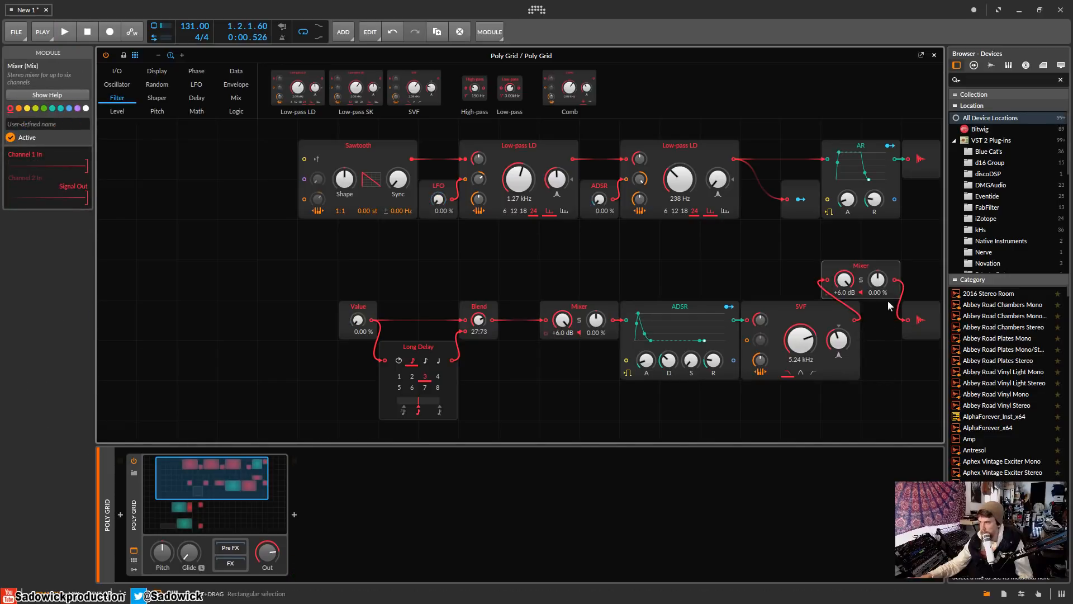
left_click_drag(864, 374, 600, 379)
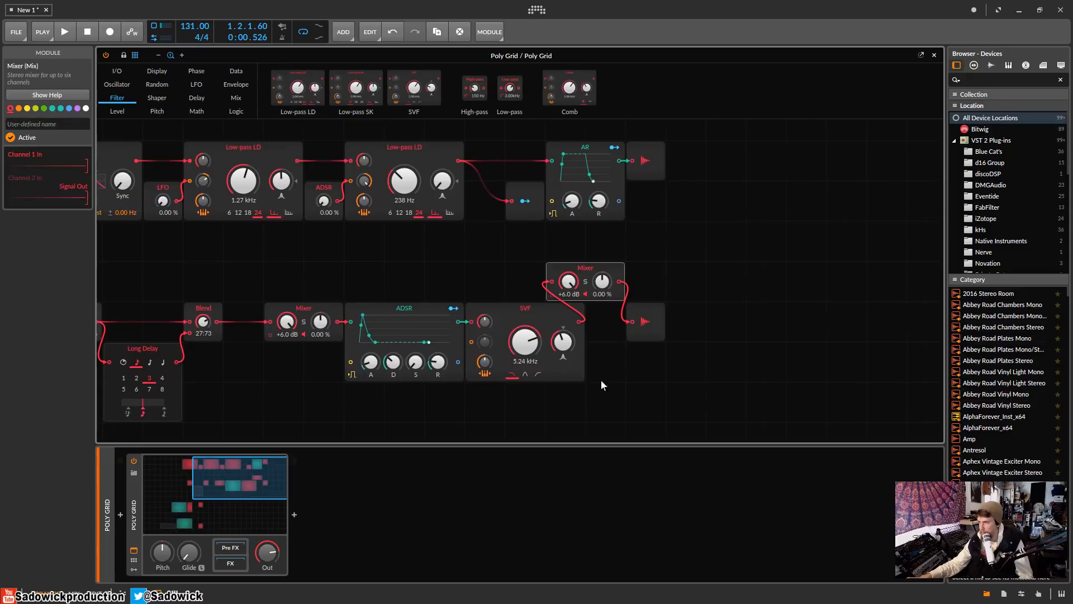
Line up the second Mixer between the SVF and the Audio Out in the delay row and audition the patch.
left_click_drag(646, 321, 726, 322)
left_click_drag(600, 279, 641, 320)
left_click_drag(729, 313, 690, 313)
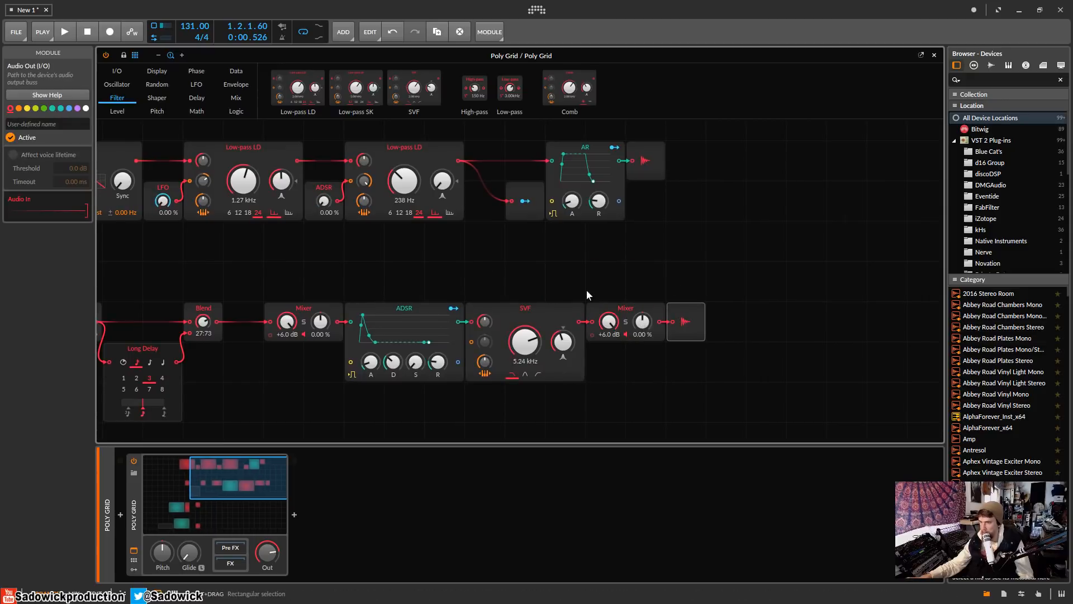
key("space")
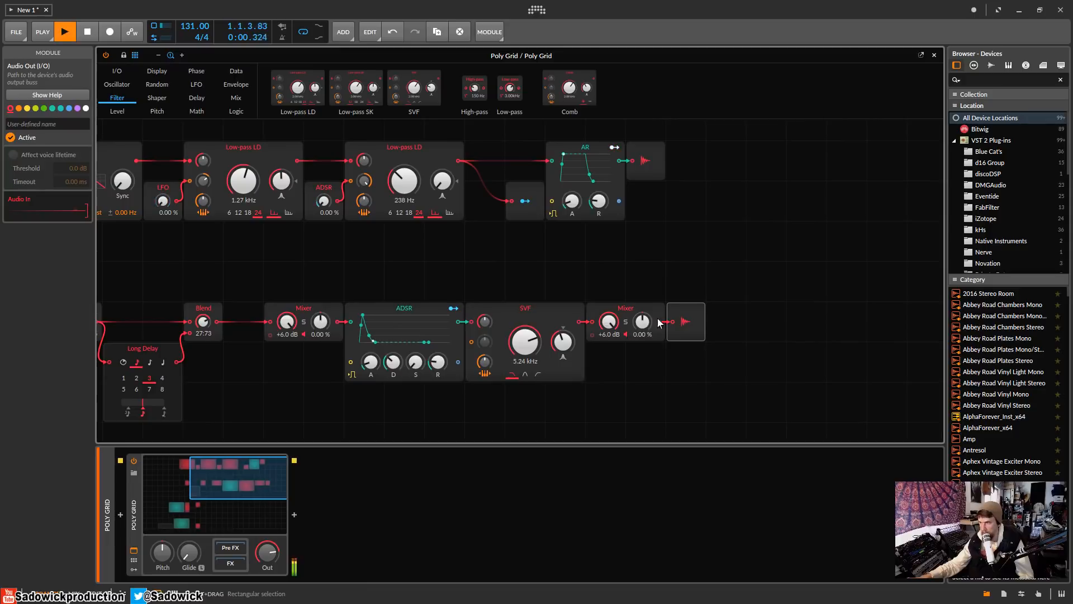
Delete the delay row's Audio Out and attach a Modulator Out to the last Mixer's output in its place.
left_click_drag(690, 313, 772, 311)
key("space")
key("Delete")
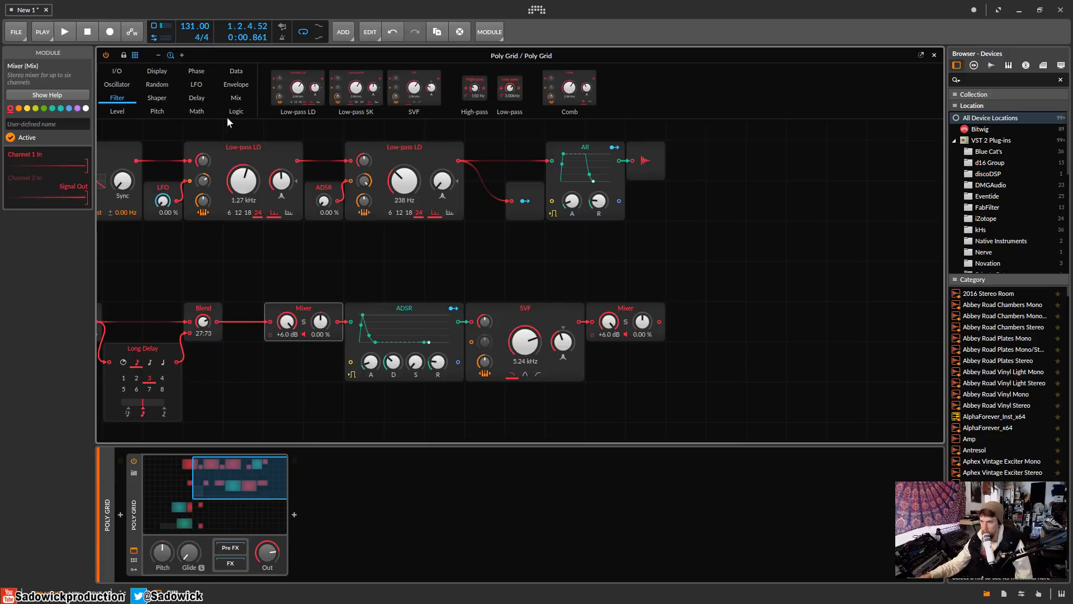
left_click(118, 72)
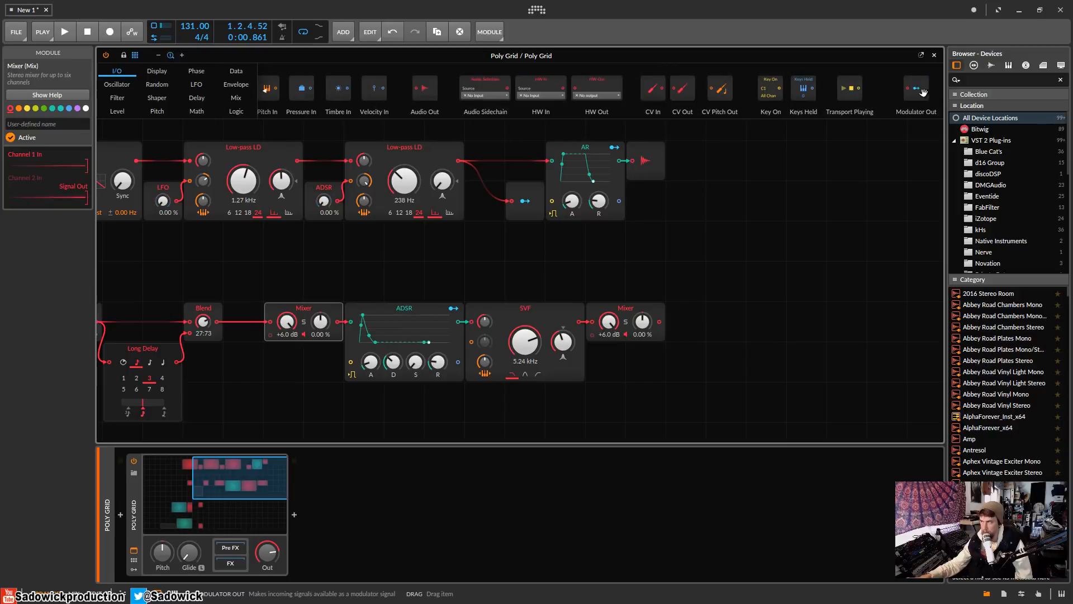
left_click_drag(923, 92, 686, 310)
Add a Value module below the new Modulator Out and map that Modulator Out to it at an amount of 1.000.
scroll(686, 307, "down", 3)
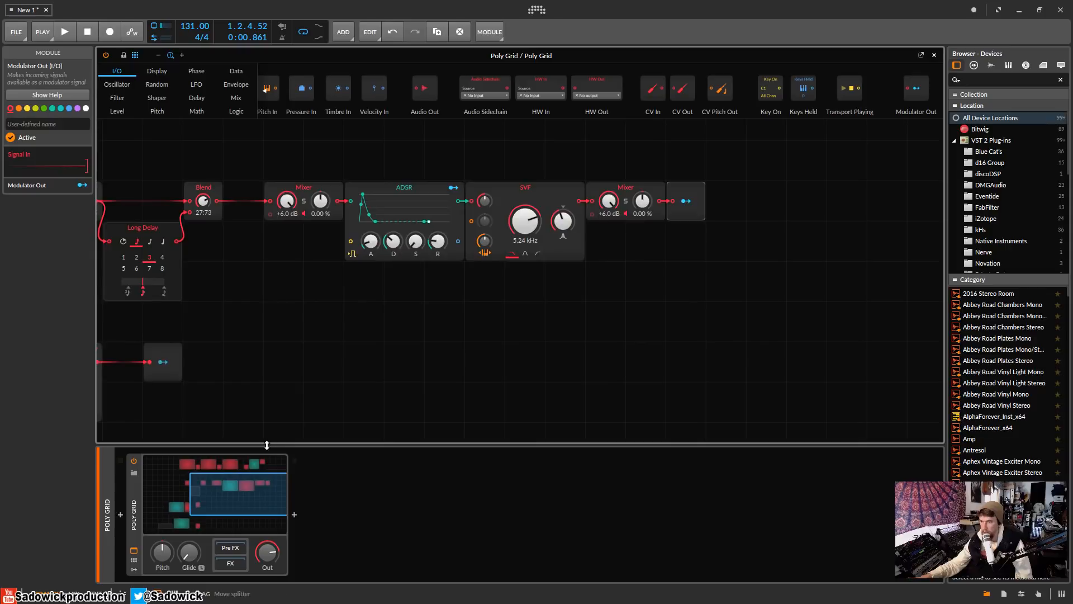
scroll(266, 414, "down", 4)
scroll(277, 400, "up", 1)
left_click_drag(437, 327, 443, 429)
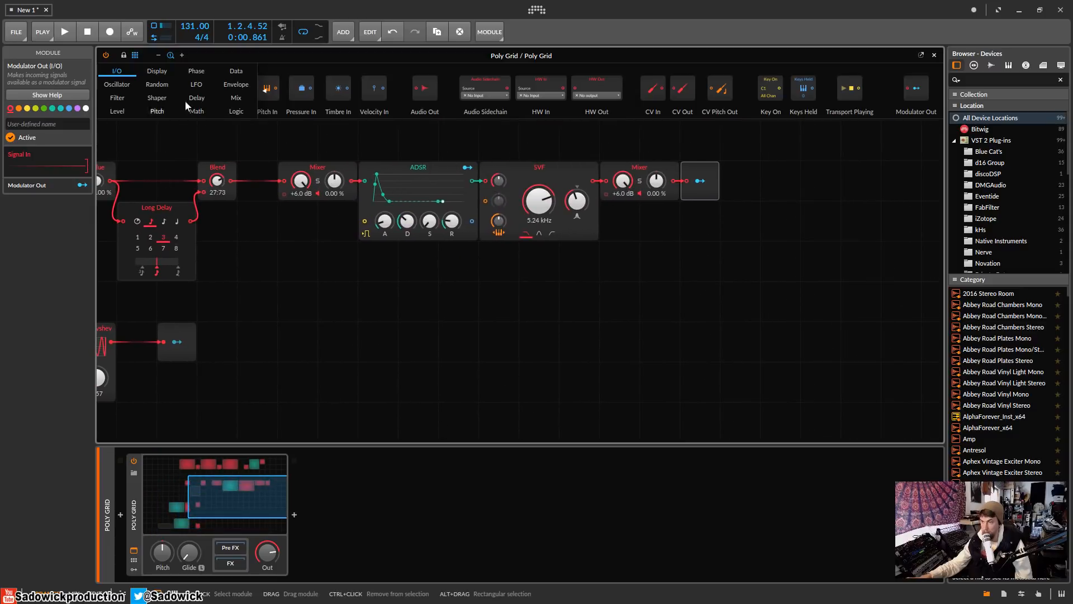
left_click(234, 99)
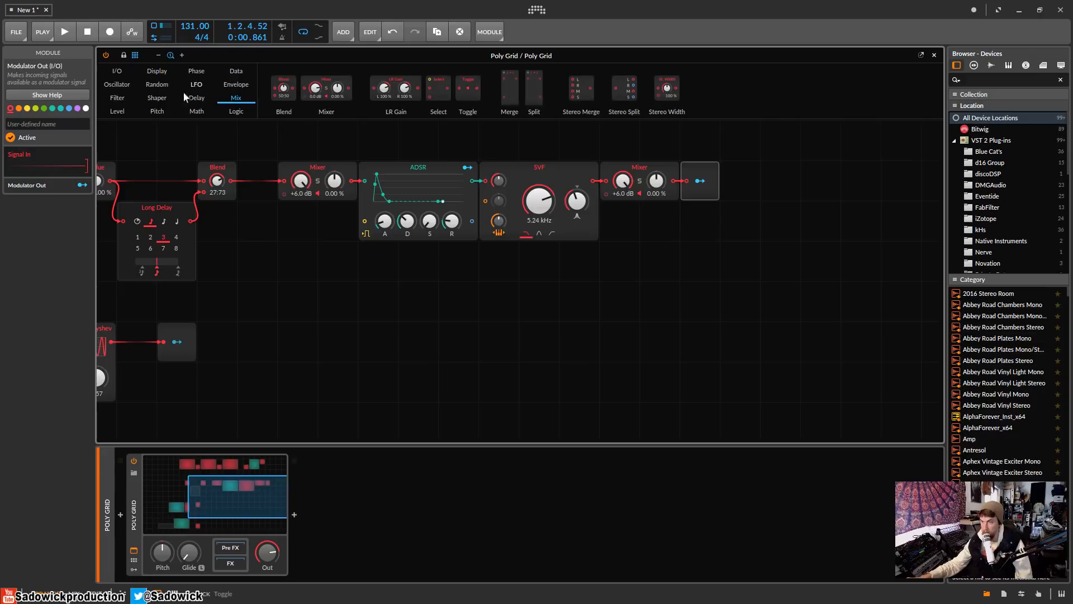
left_click(115, 111)
left_click_drag(313, 88, 737, 219)
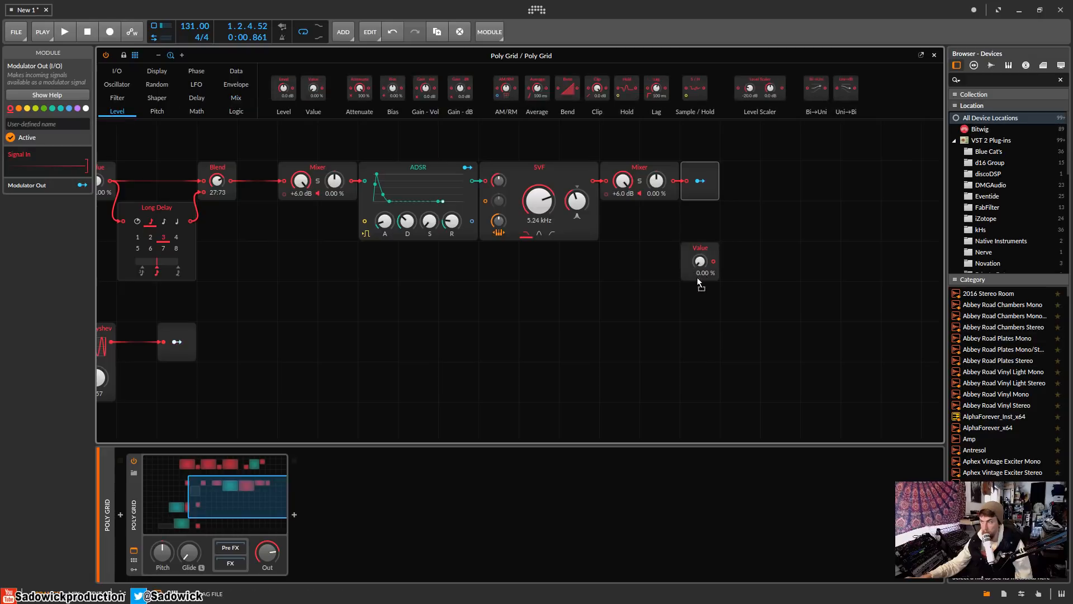
left_click_drag(698, 279, 693, 195)
left_click(700, 181)
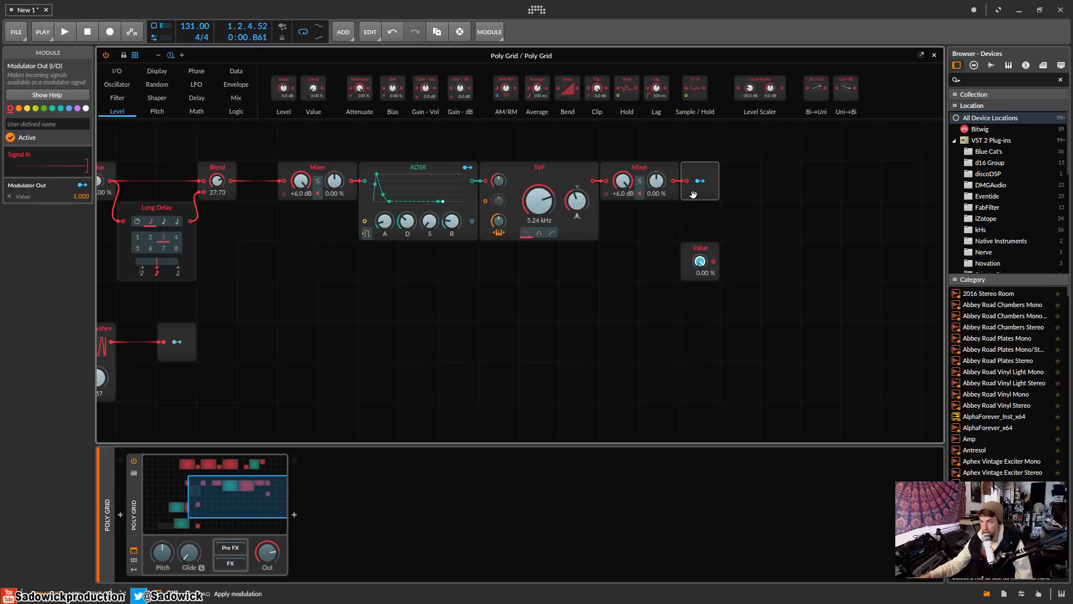
Move the new Value module beside the LFO that feeds the Chebyshev, wire it into the LFO's rate input and start playback.
left_click_drag(700, 249, 175, 387)
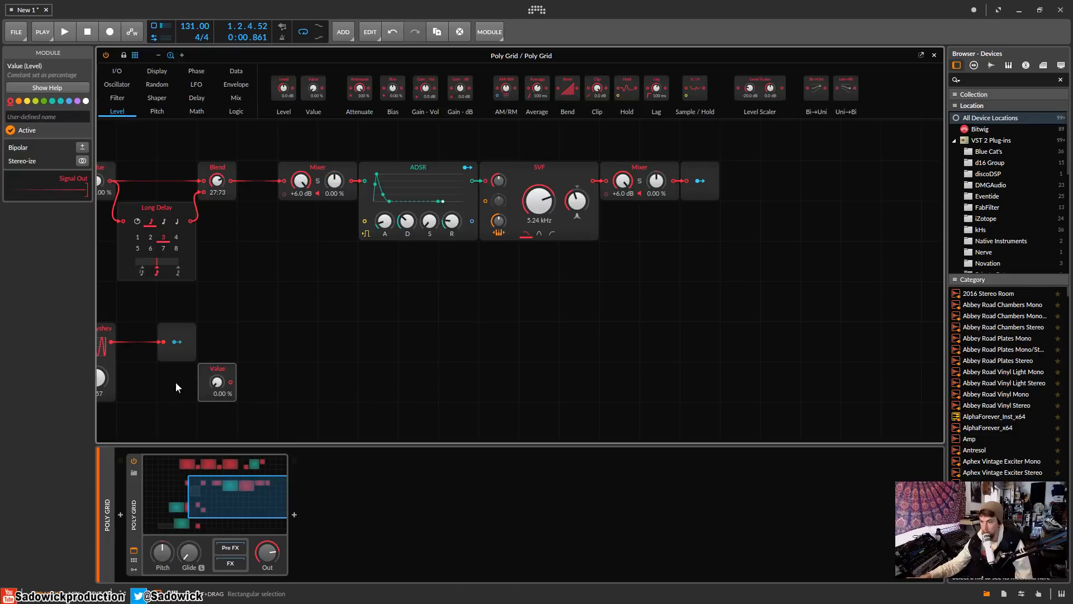
left_click_drag(286, 361, 685, 274)
left_click_drag(614, 284, 361, 295)
key("space")
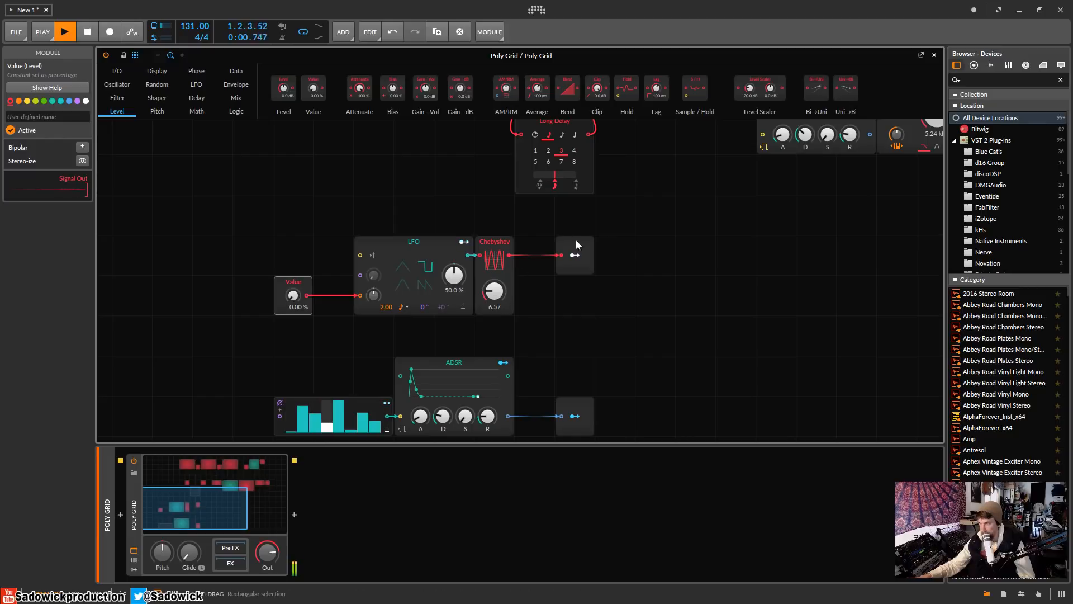
Adjust the LFO's rate modulation amount and lower the Chebyshev to 5.94 while auditioning.
left_click(444, 241)
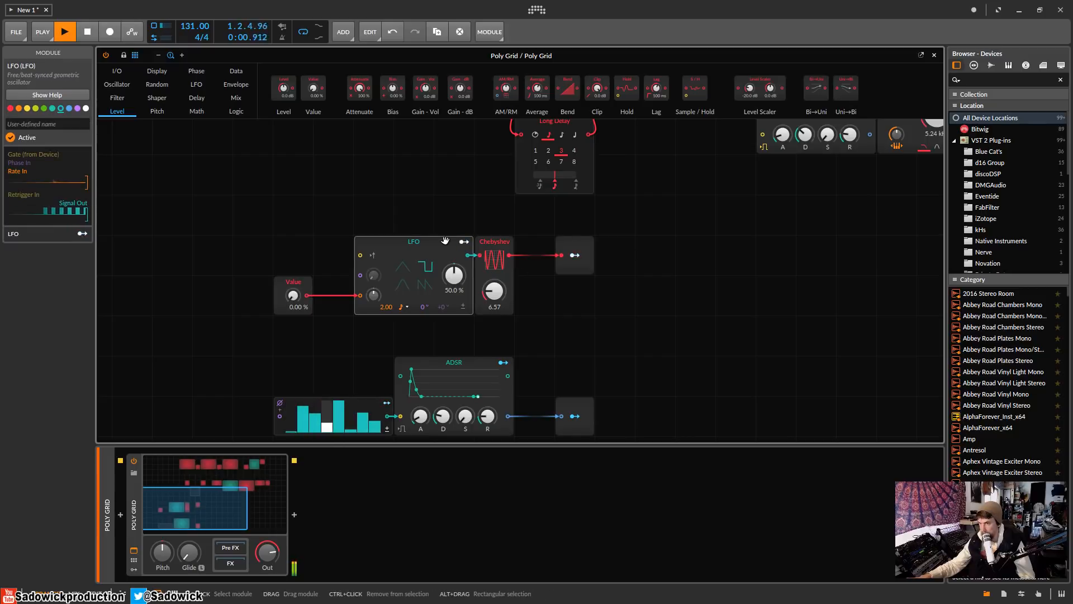
key("space")
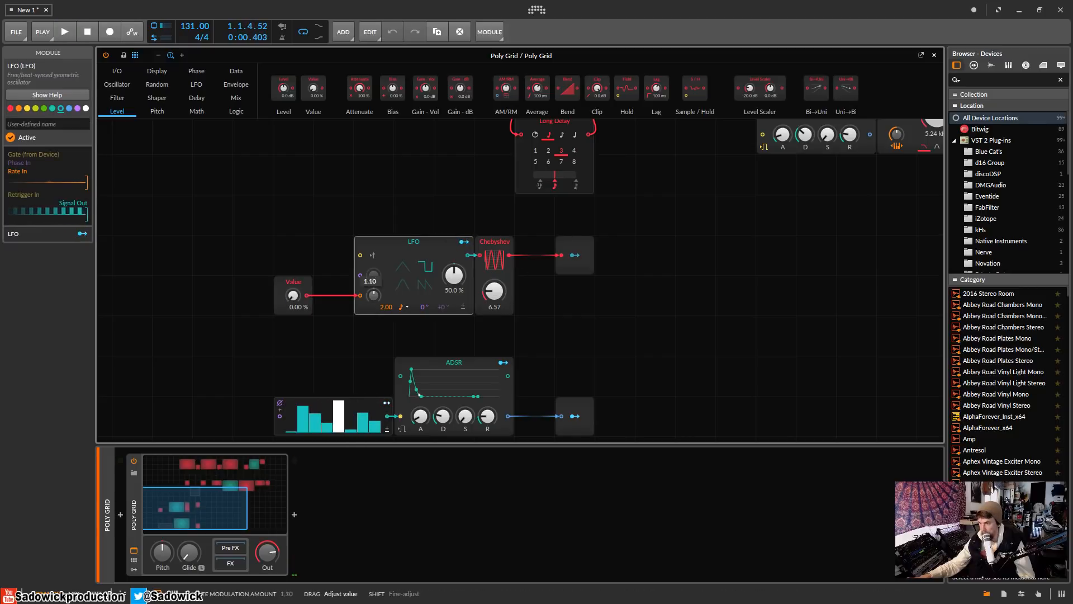
key("space")
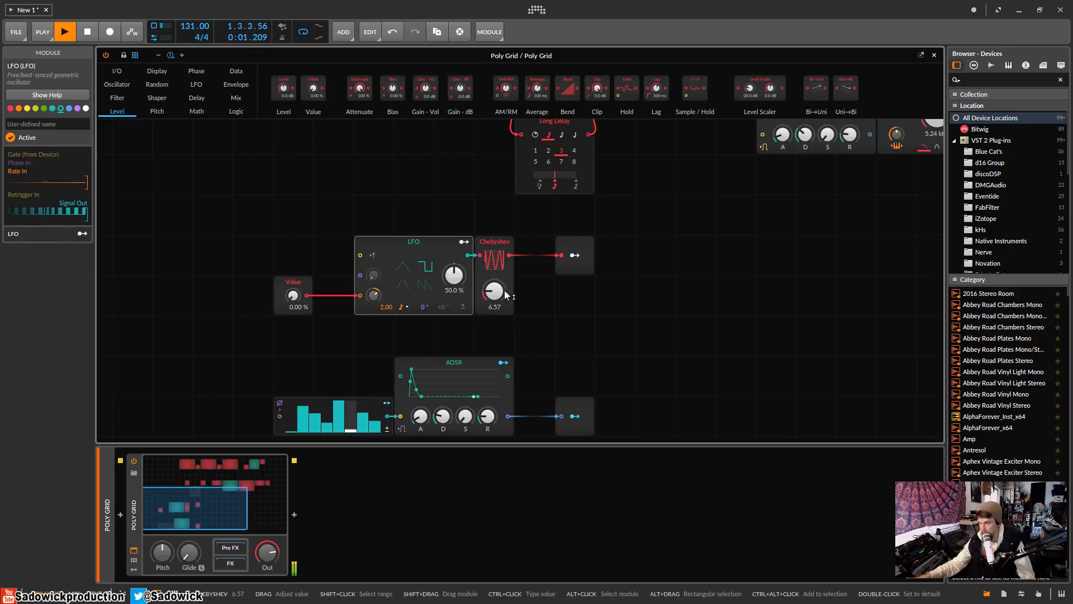
left_click_drag(494, 292, 495, 296)
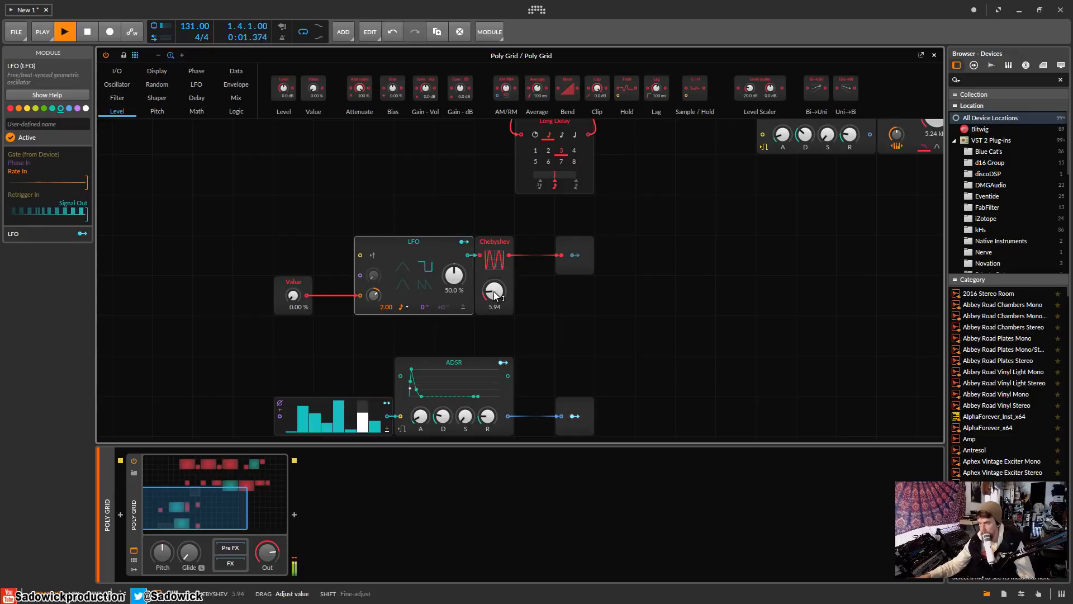
Try the LFO's sine waveform, return it to pulse and raise its rate modulation amount to about 18.20.
left_click(403, 285)
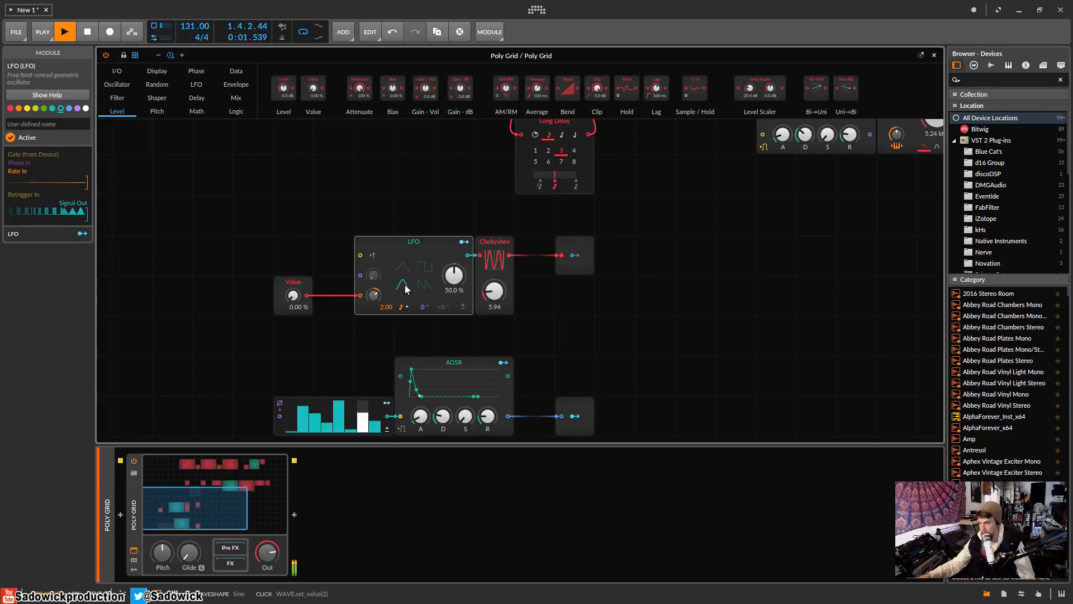
mouse_move(373, 295)
left_mouse_down()
mouse_move(373, 282)
mouse_move(373, 292)
left_mouse_up()
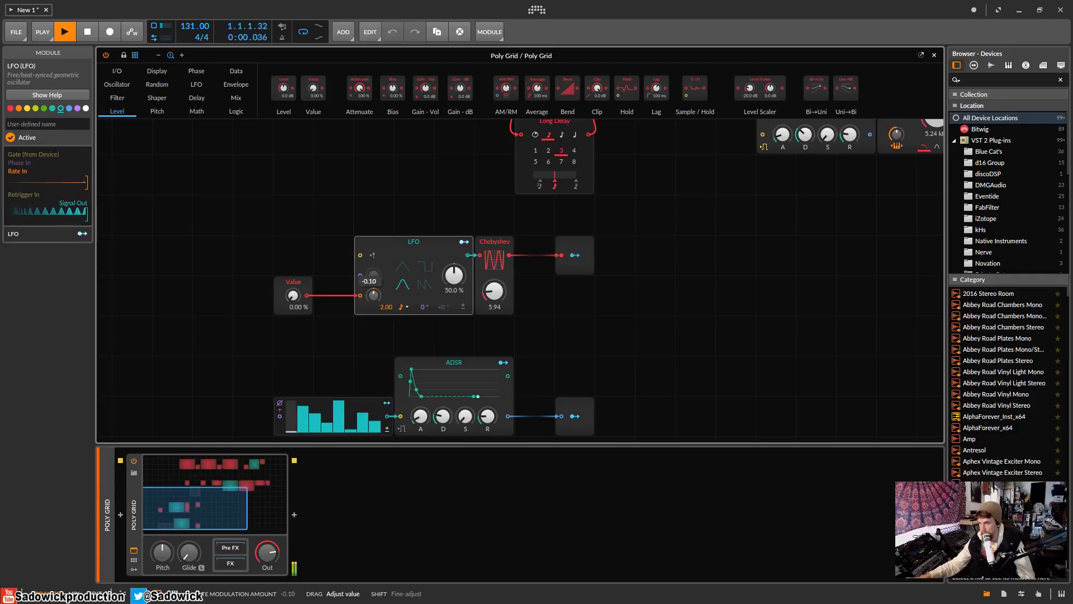
left_click(421, 267)
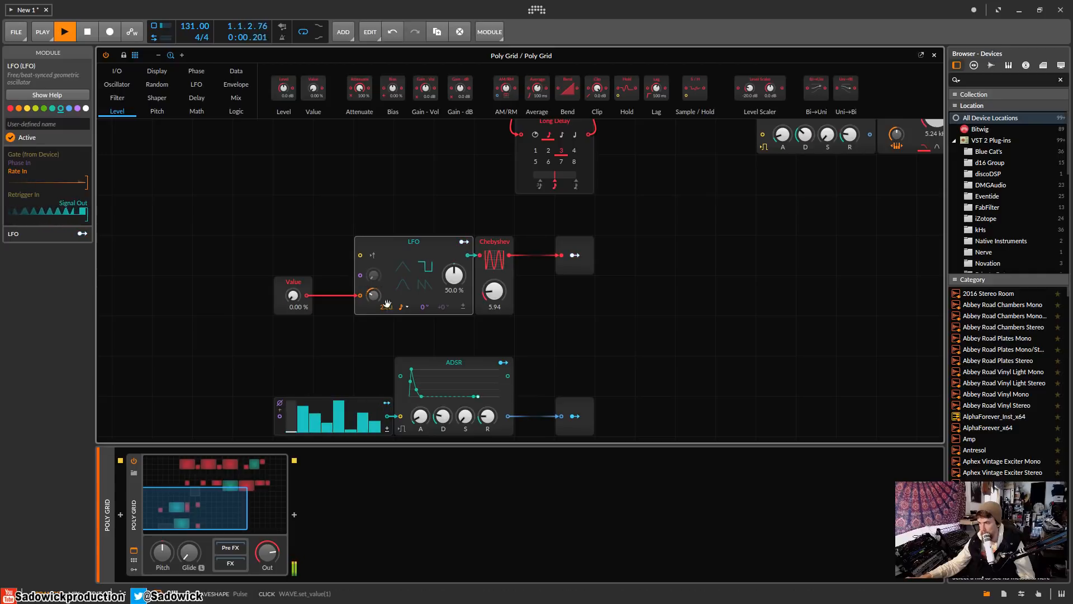
left_click_drag(374, 294, 373, 282)
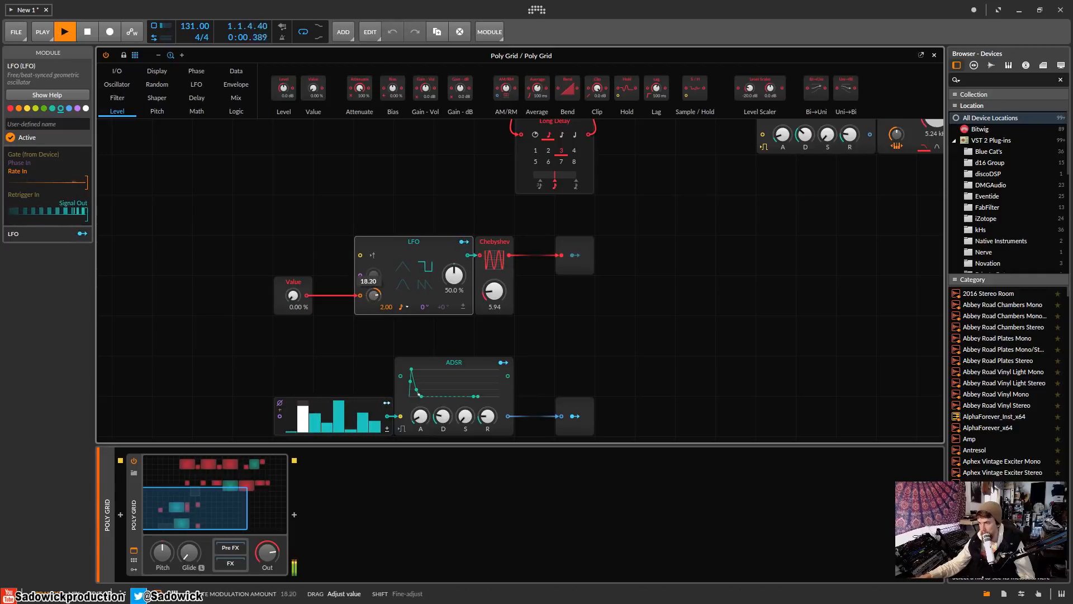
scroll(764, 246, "up", 3)
key("space")
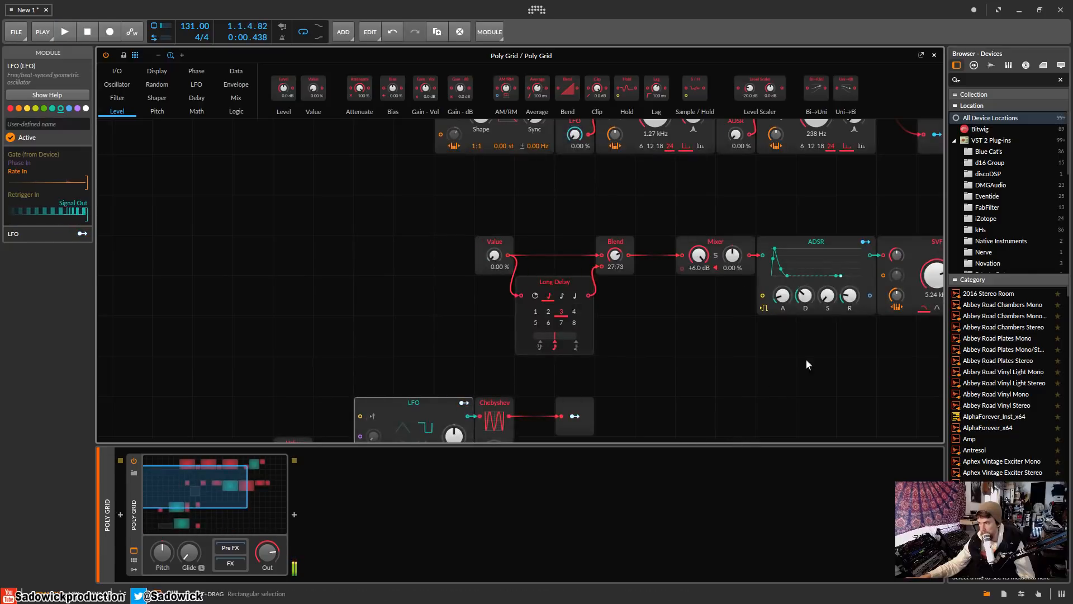
Lengthen the decay of the delay row's ADSR and try out the last Mixer's pan during playback.
left_click_drag(694, 404, 353, 424)
mouse_move(446, 295)
left_mouse_down()
mouse_move(449, 282)
mouse_move(452, 303)
left_mouse_up()
key("space")
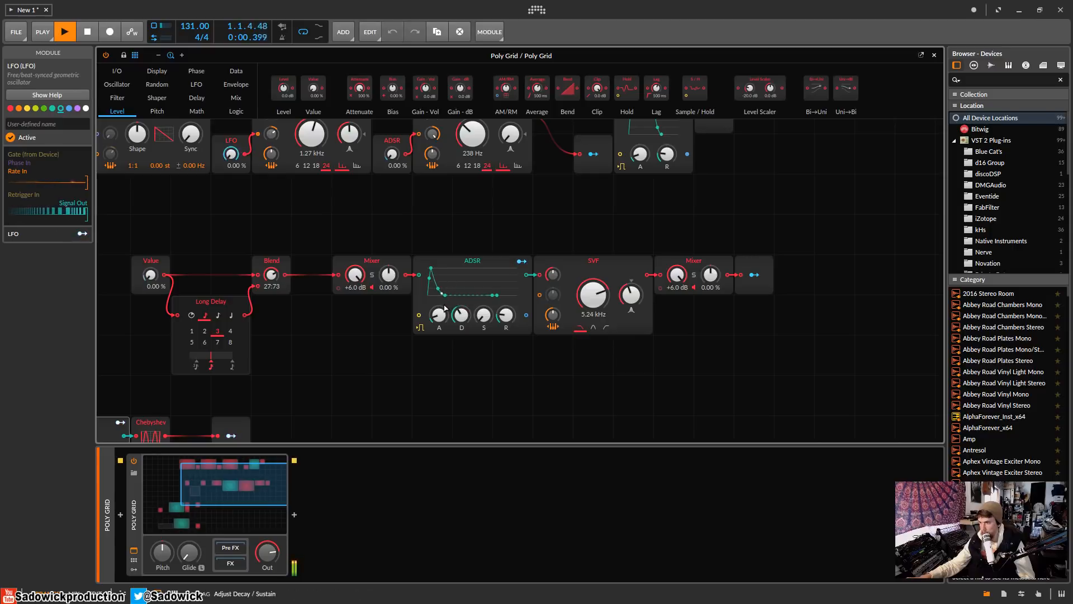
left_click_drag(449, 307, 449, 307)
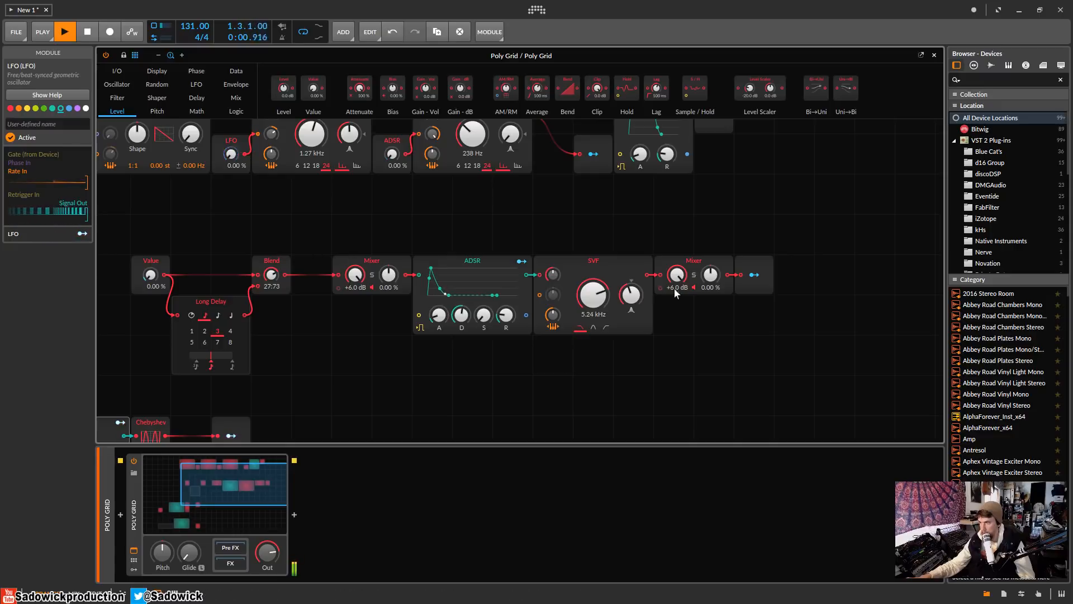
left_click_drag(714, 280, 713, 259)
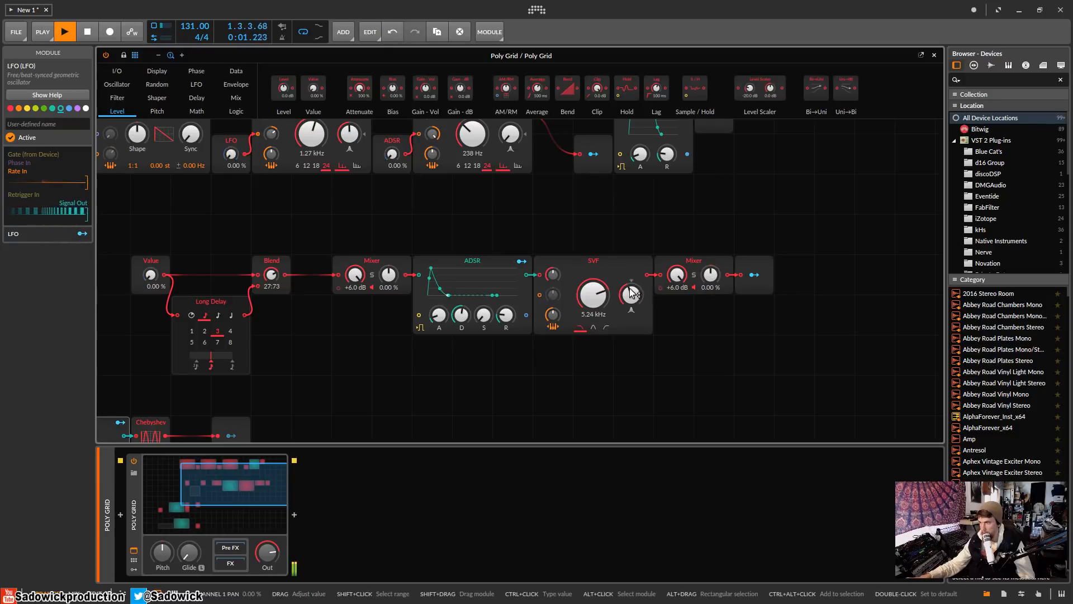
Set the delay row's SVF cutoff to 3.21 kHz and compare its band-pass mode before returning to low-pass.
left_click_drag(593, 294, 592, 284)
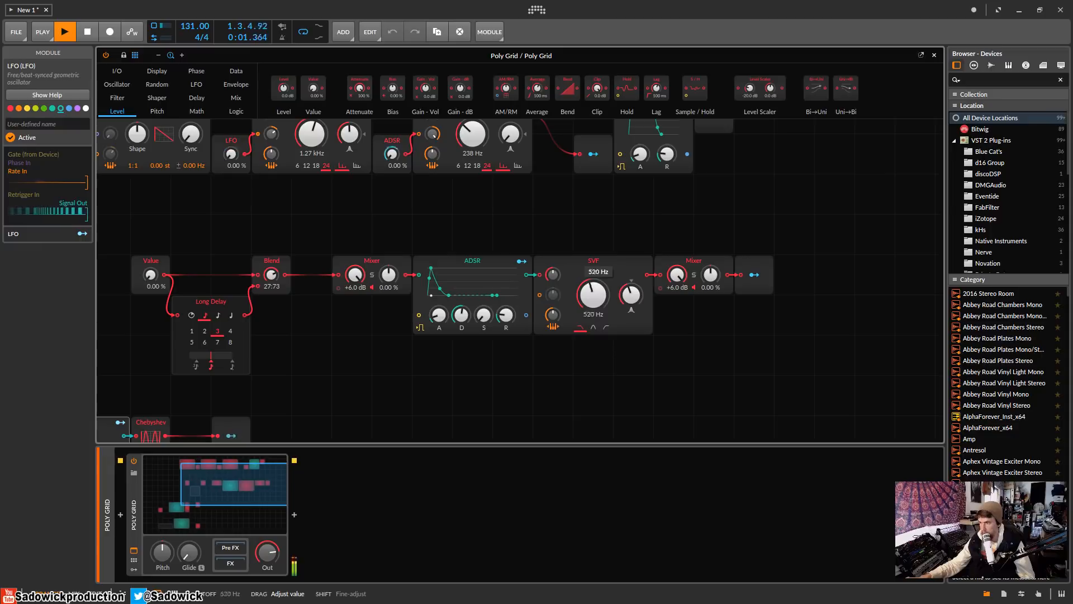
left_click(593, 327)
left_click(580, 327)
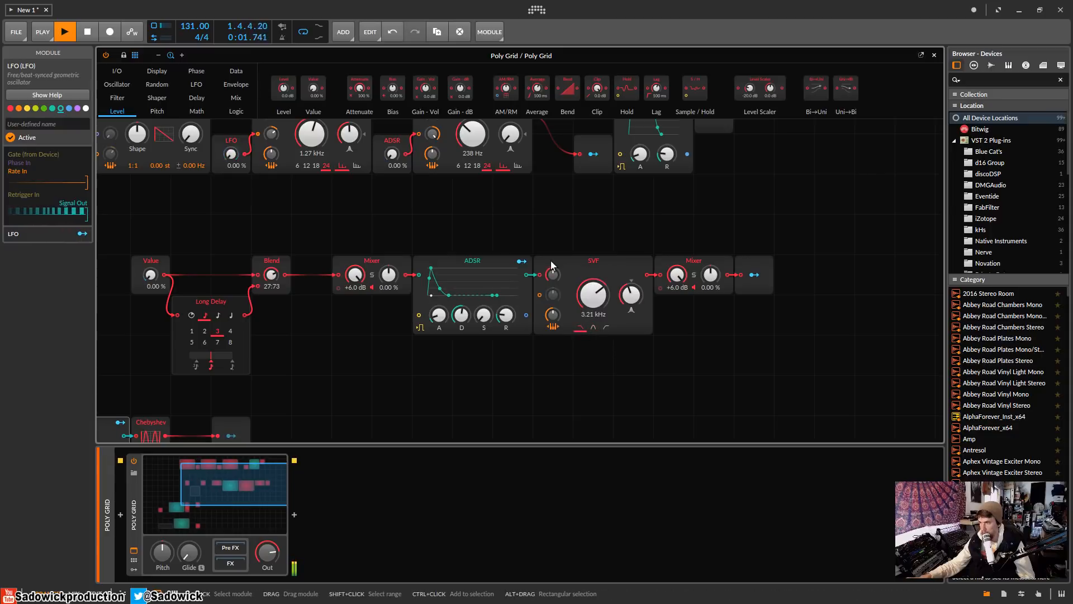
key("space")
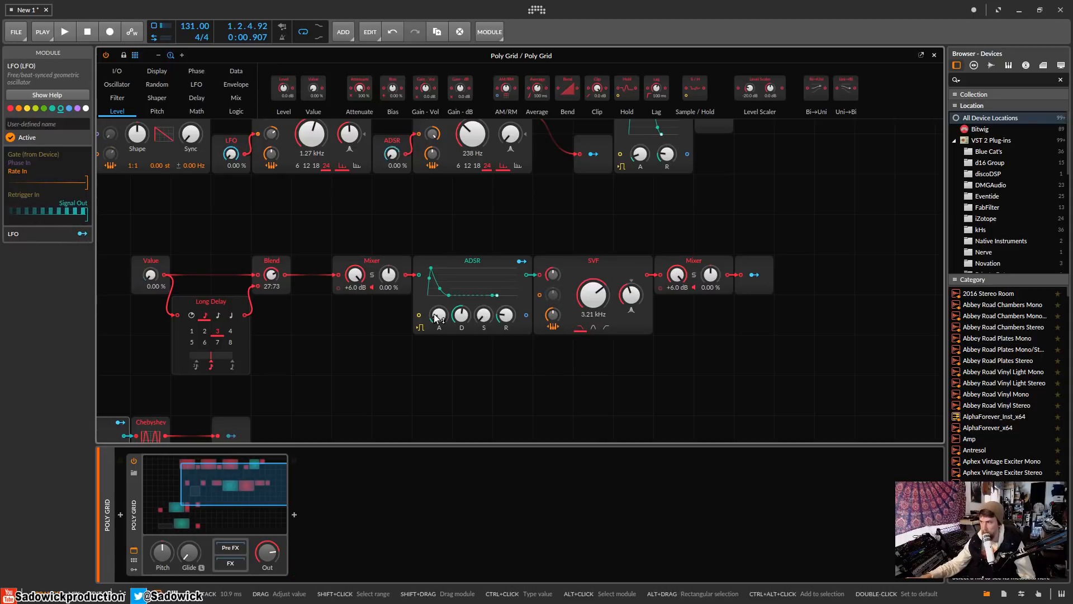
Set the main row's second Low-pass LD cutoff to 390 Hz and the first one's to 584 Hz during playback.
scroll(435, 317, "up", 3)
key("space")
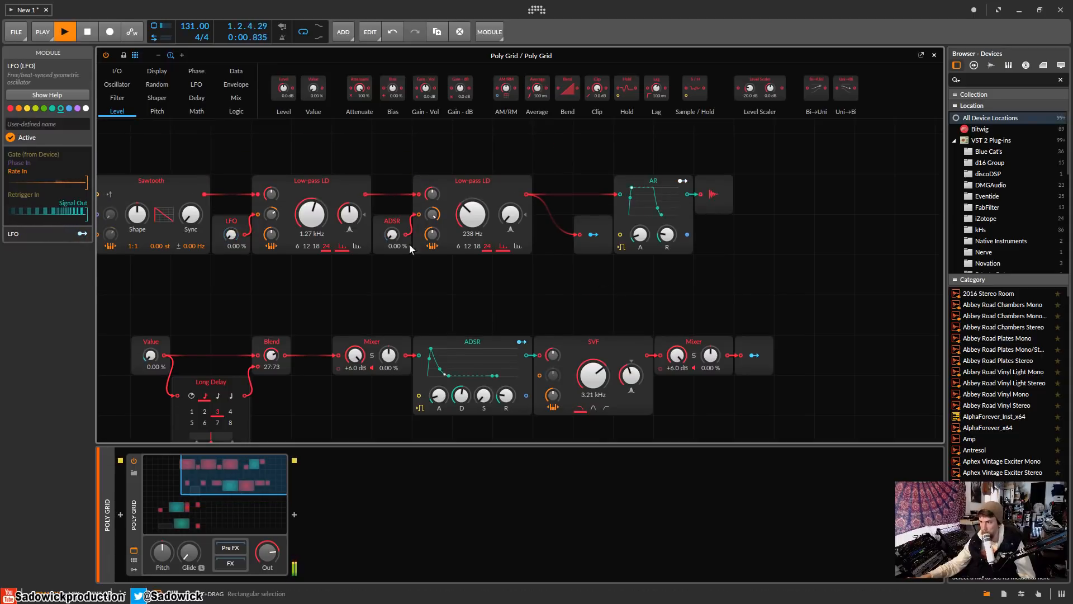
mouse_move(473, 214)
left_mouse_down()
mouse_move(472, 204)
mouse_move(472, 230)
left_mouse_up()
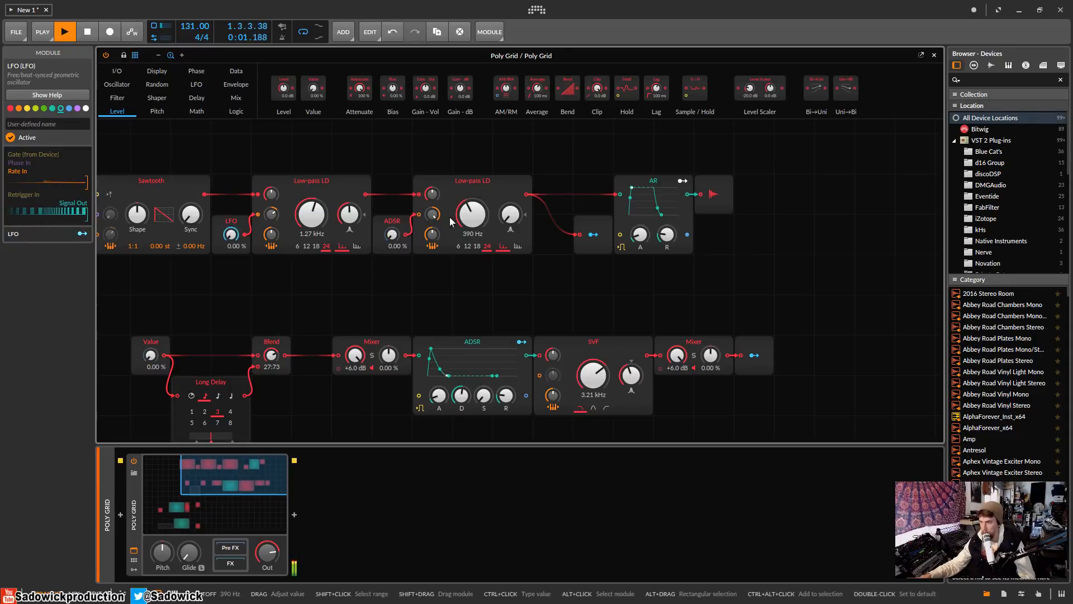
mouse_move(311, 215)
left_mouse_down()
mouse_move(311, 243)
mouse_move(311, 215)
mouse_move(271, 203)
mouse_move(311, 219)
left_mouse_up()
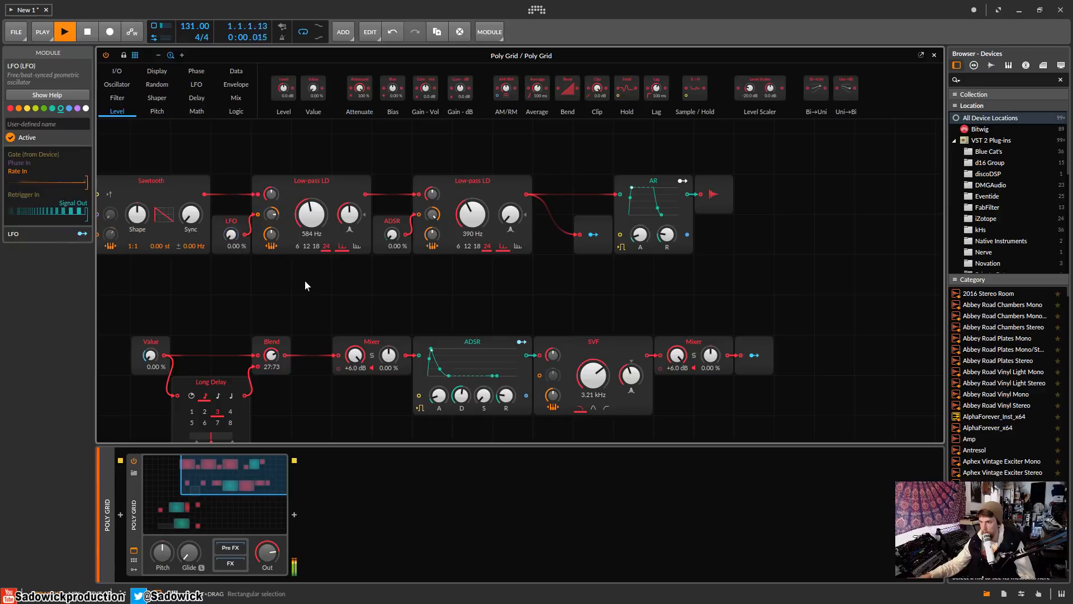
scroll(336, 363, "down", 3)
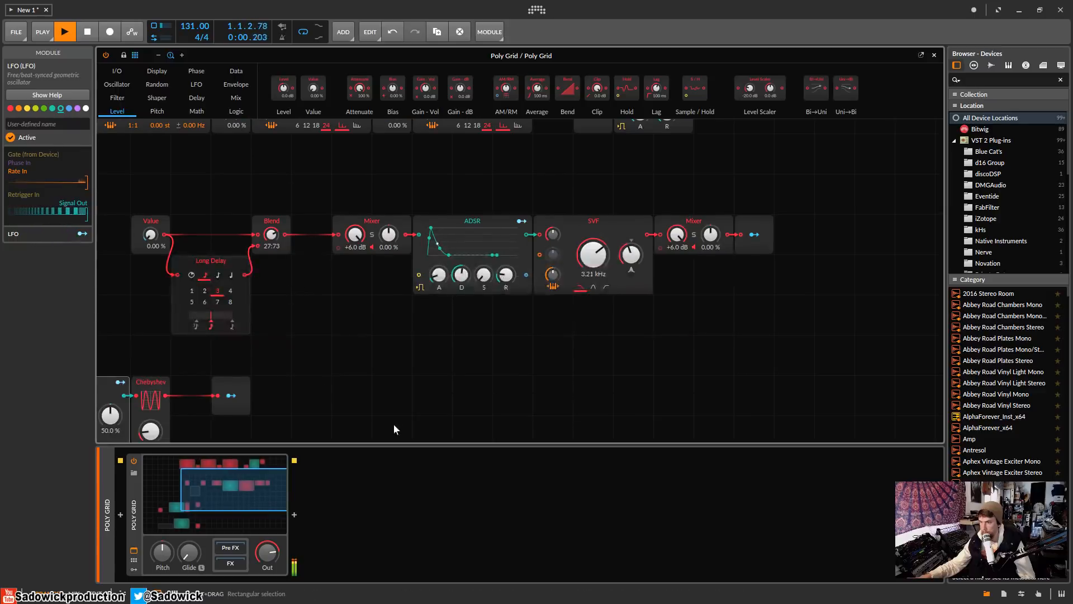
key("space")
Shift the LFO/Chebyshev row and the Steps/ADSR row together to the right beneath the delay row, and clear the selection.
left_click_drag(319, 338, 619, 269)
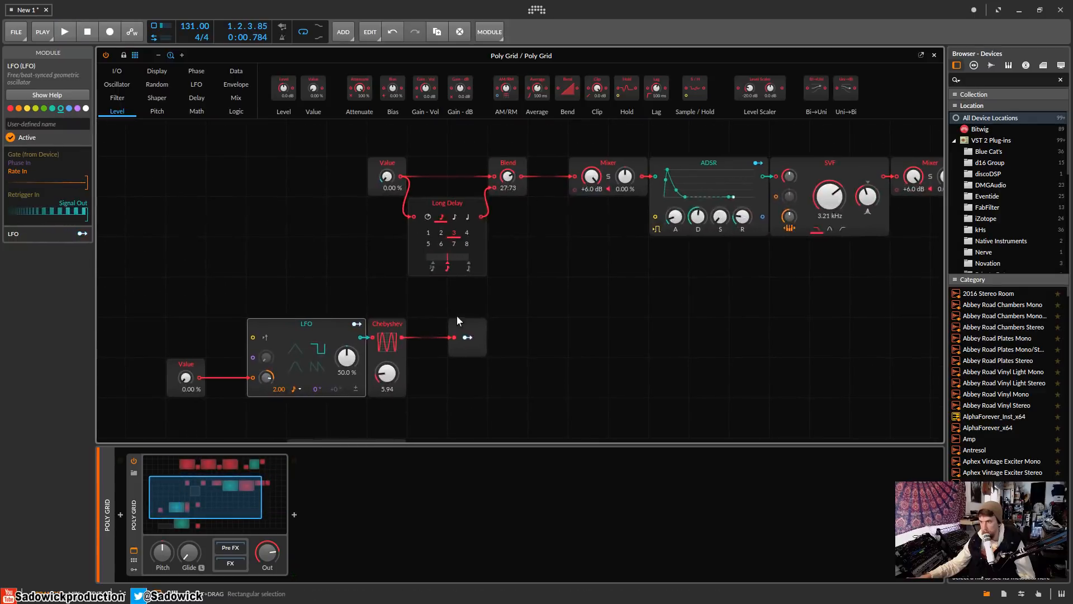
left_click(158, 55)
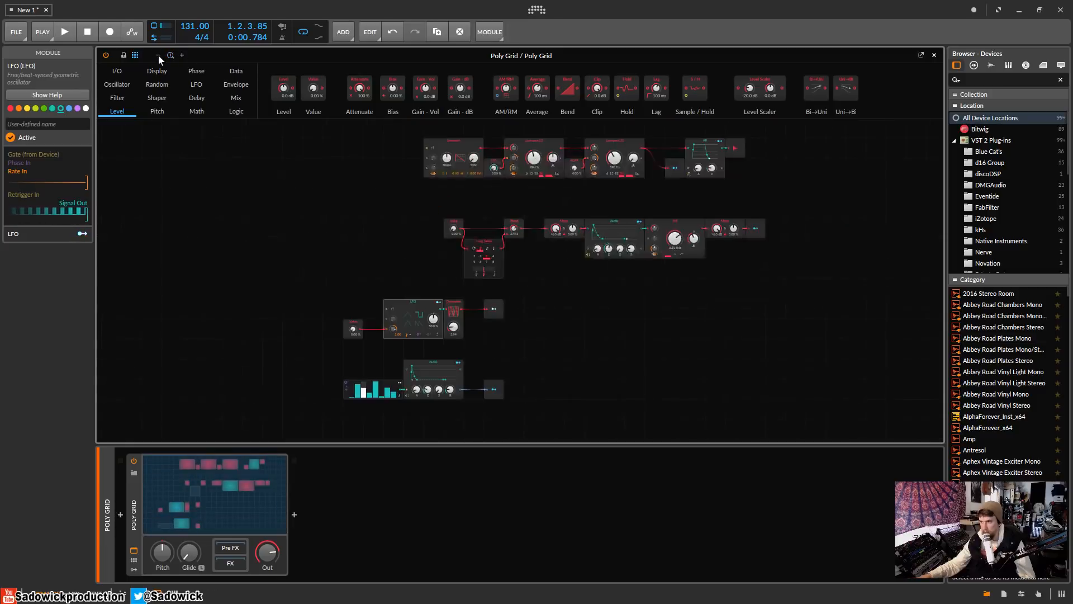
mouse_move(335, 291)
left_mouse_down()
mouse_move(525, 408)
mouse_move(507, 417)
left_mouse_up()
mouse_move(404, 311)
left_mouse_down()
mouse_move(645, 311)
mouse_move(549, 317)
left_mouse_up()
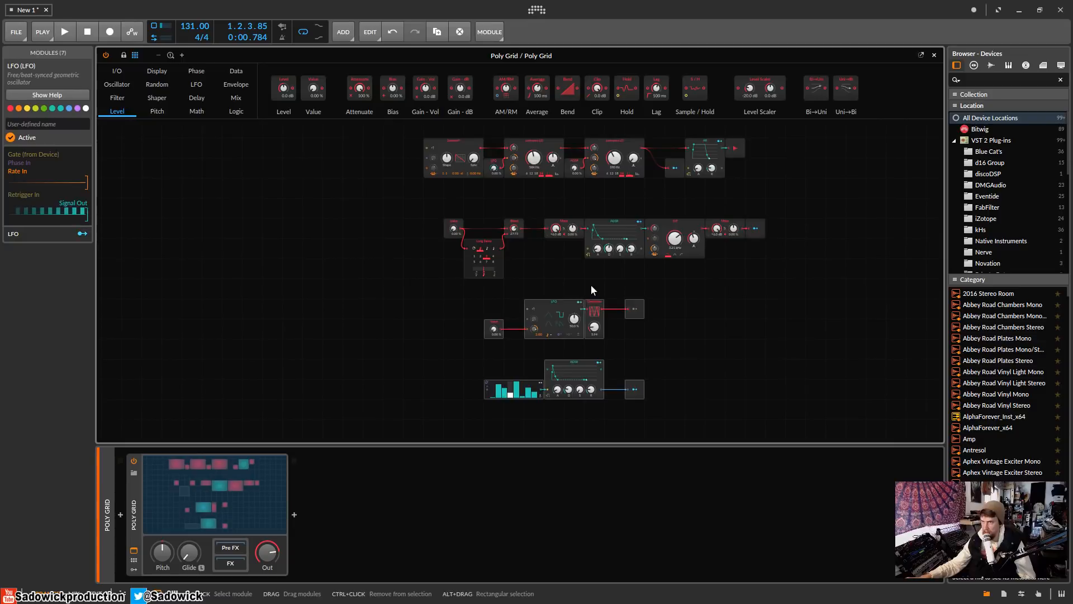
left_click(735, 312)
scroll(703, 325, "up", 1)
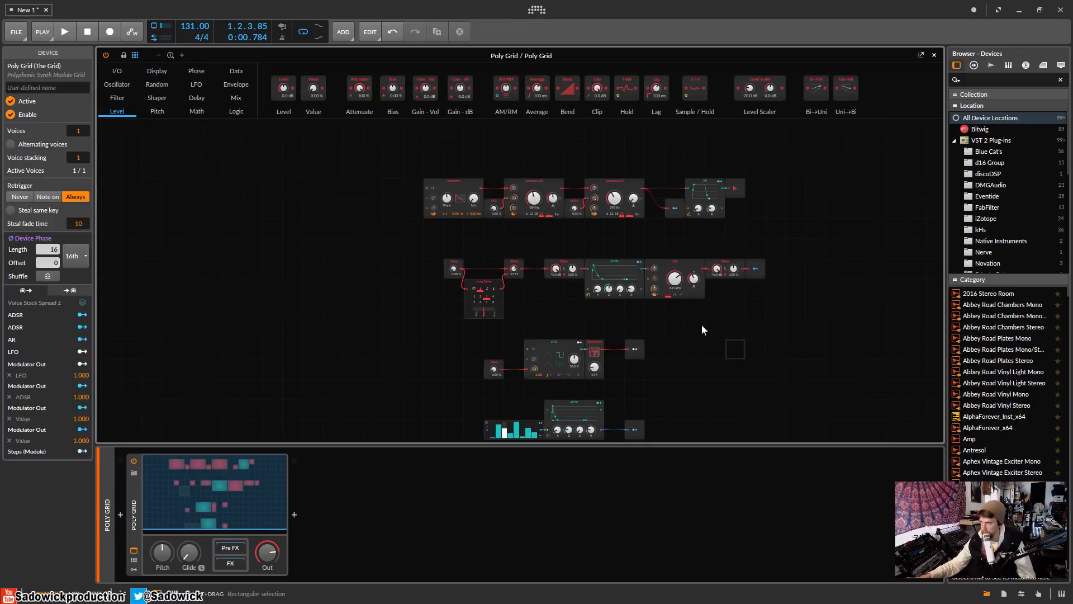
left_click(775, 243)
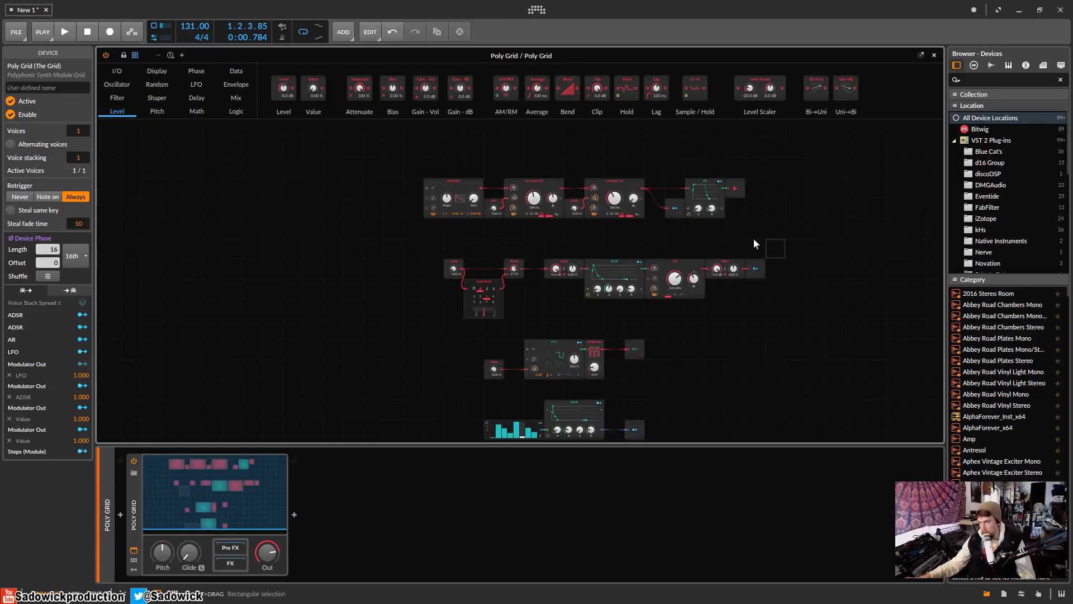
Move the Steps, ADSR and Modulator Out row one grid row further down, away from the LFO/Chebyshev row.
scroll(699, 274, "up", 2)
scroll(649, 251, "down", 2)
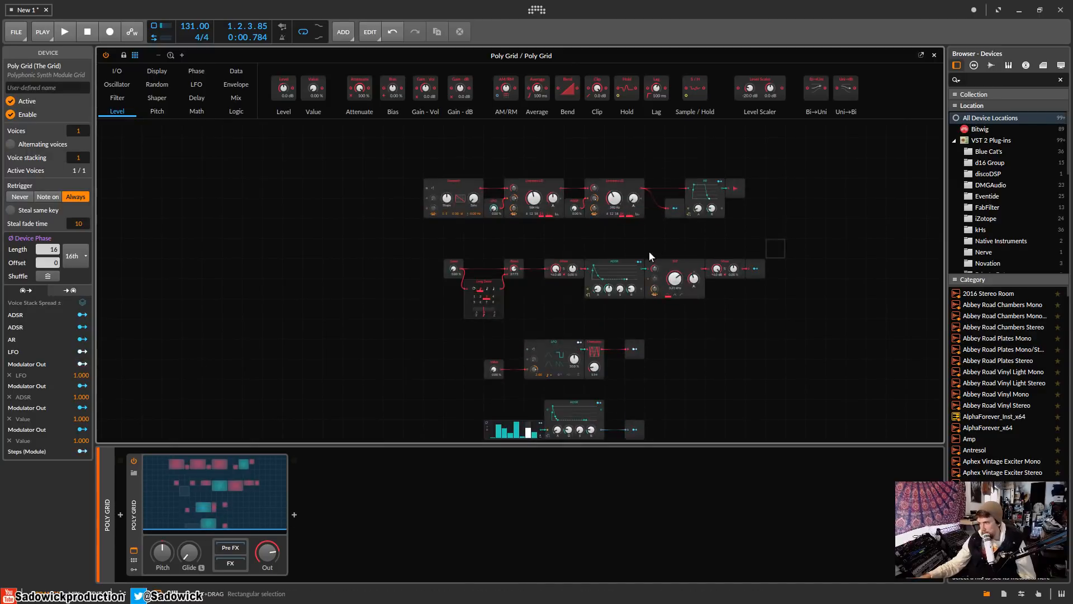
scroll(672, 266, "down", 2)
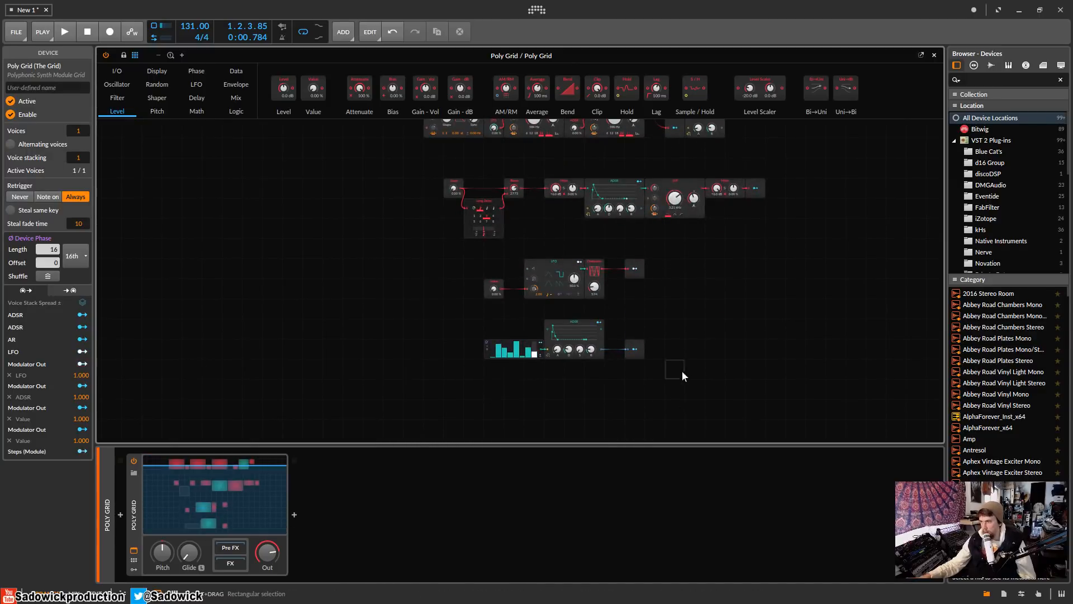
left_click_drag(682, 370, 488, 314)
left_click_drag(588, 321, 587, 341)
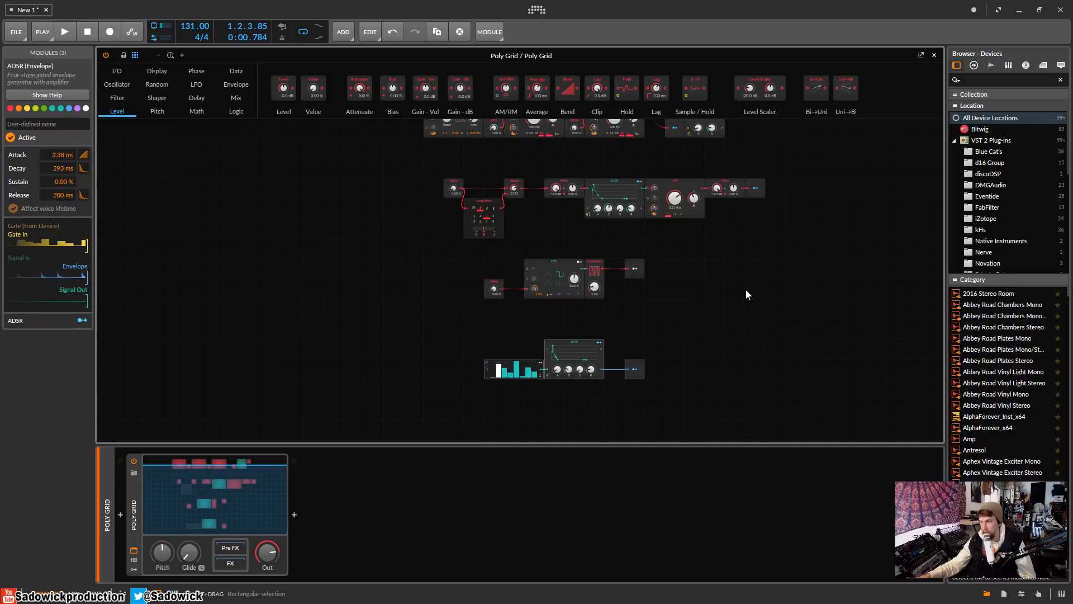
Place a Noise module in the empty area to the right of the LFO/Chebyshev row's Modulator Out.
left_click_drag(746, 289, 462, 254)
scroll(461, 252, "up", 2)
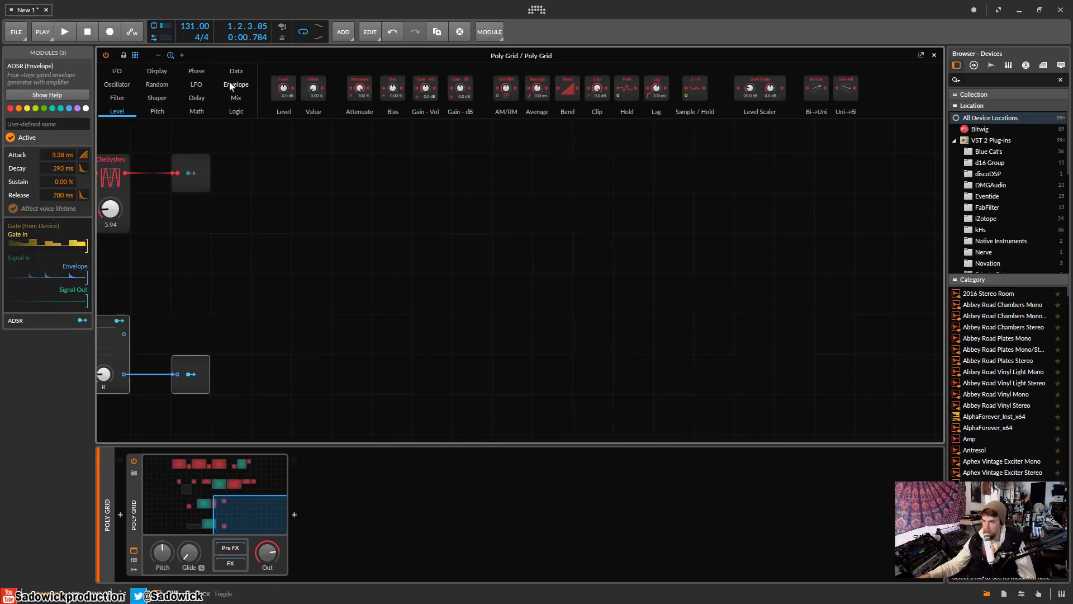
left_click(157, 85)
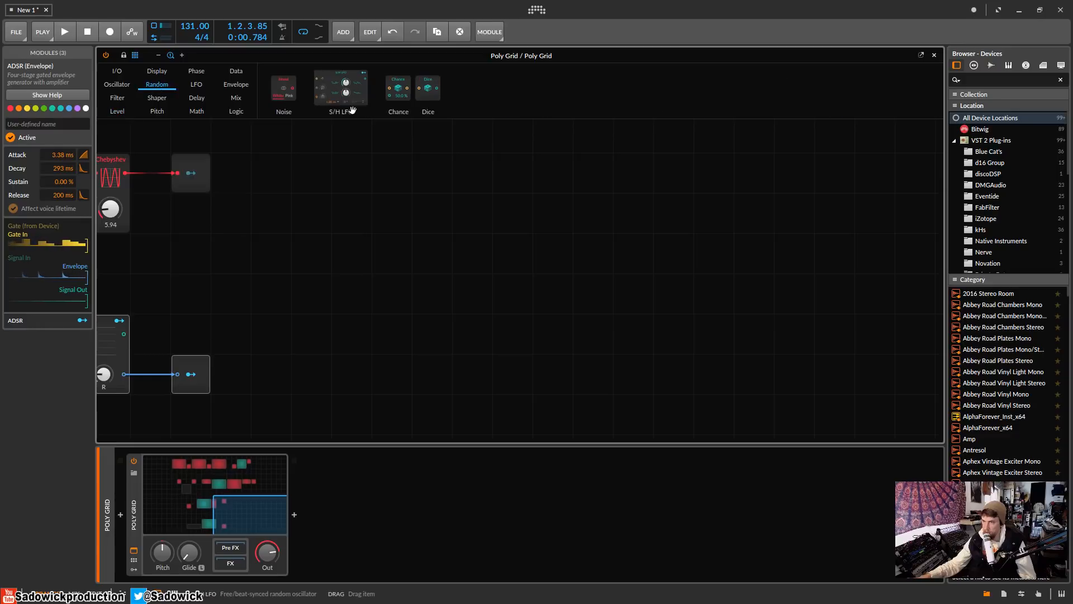
left_click_drag(286, 88, 350, 167)
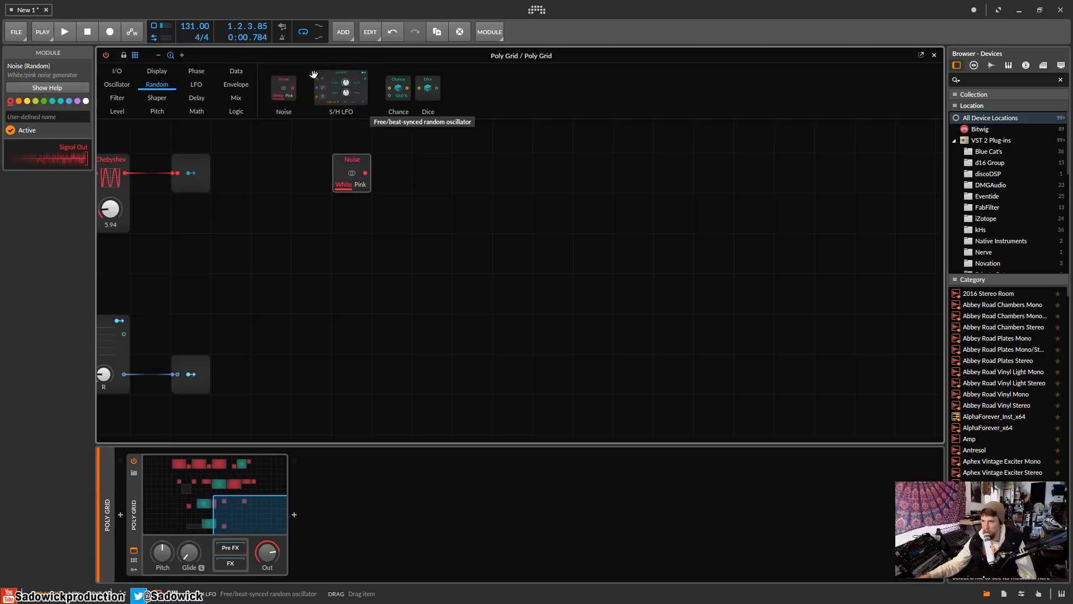
right_click(361, 161)
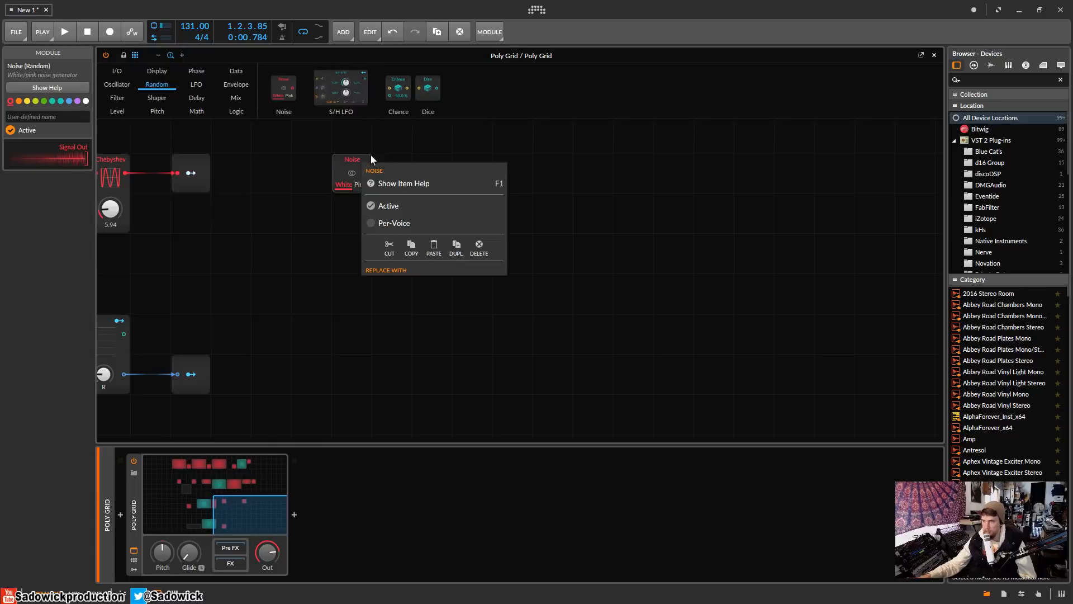
left_click(187, 83)
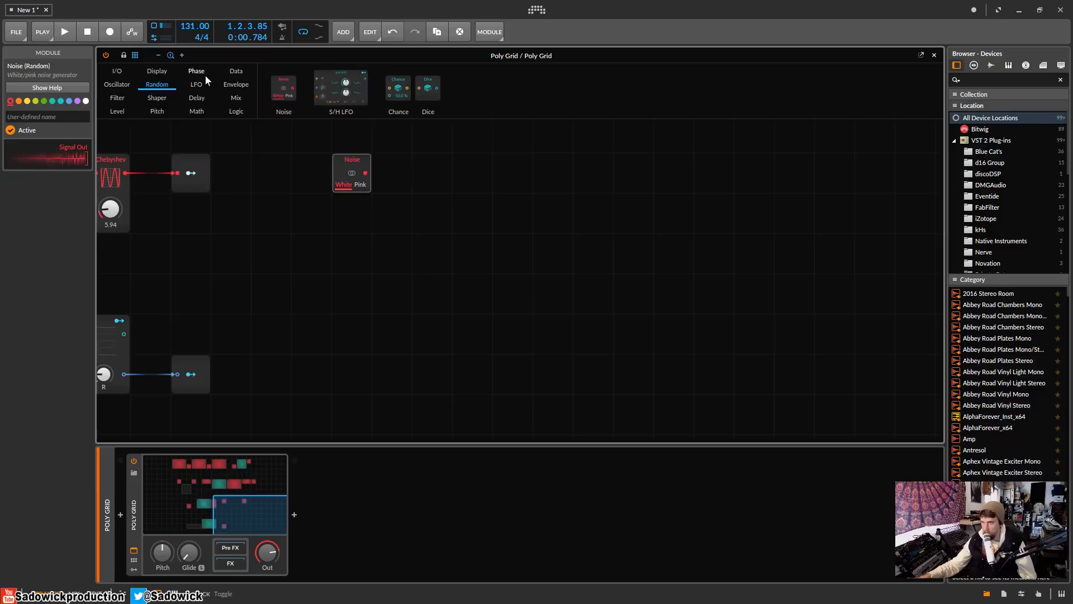
Add a Sample / Hold module fed by the Noise module and position it one grid row lower.
left_click(198, 112)
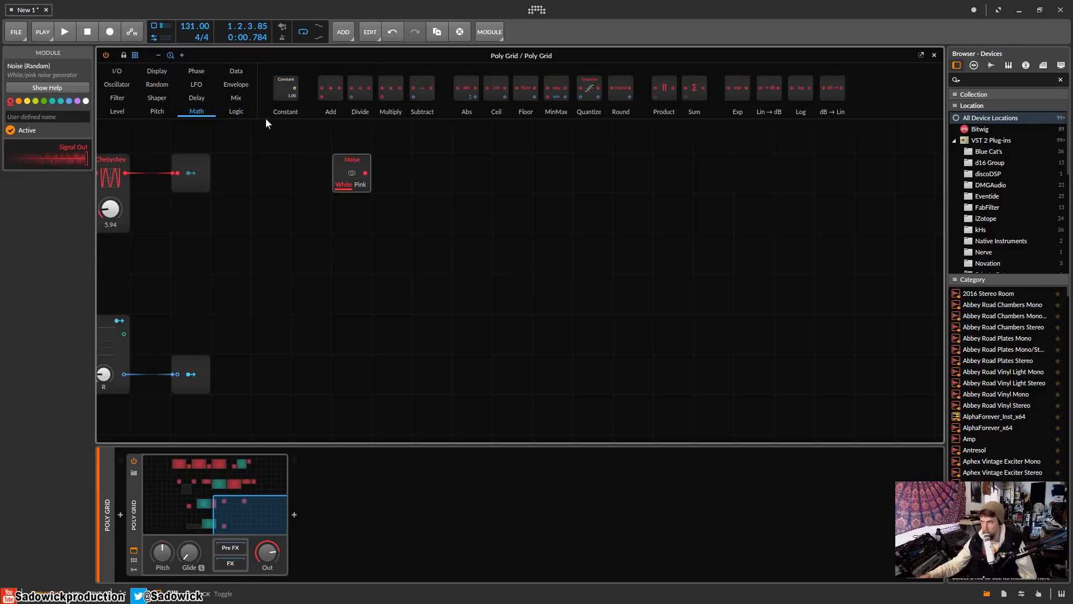
left_click(155, 111)
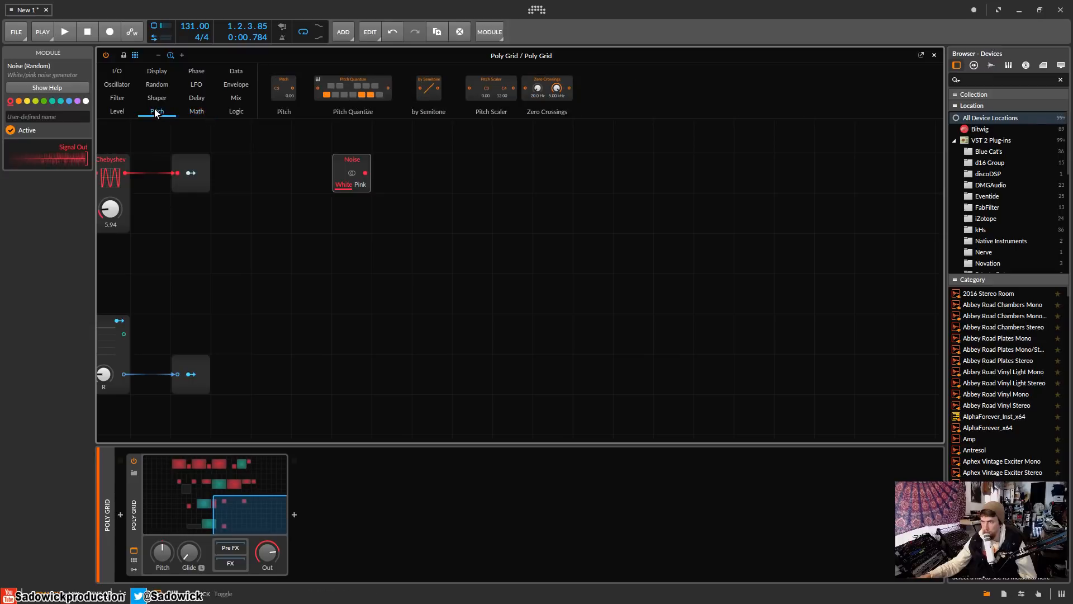
left_click(118, 111)
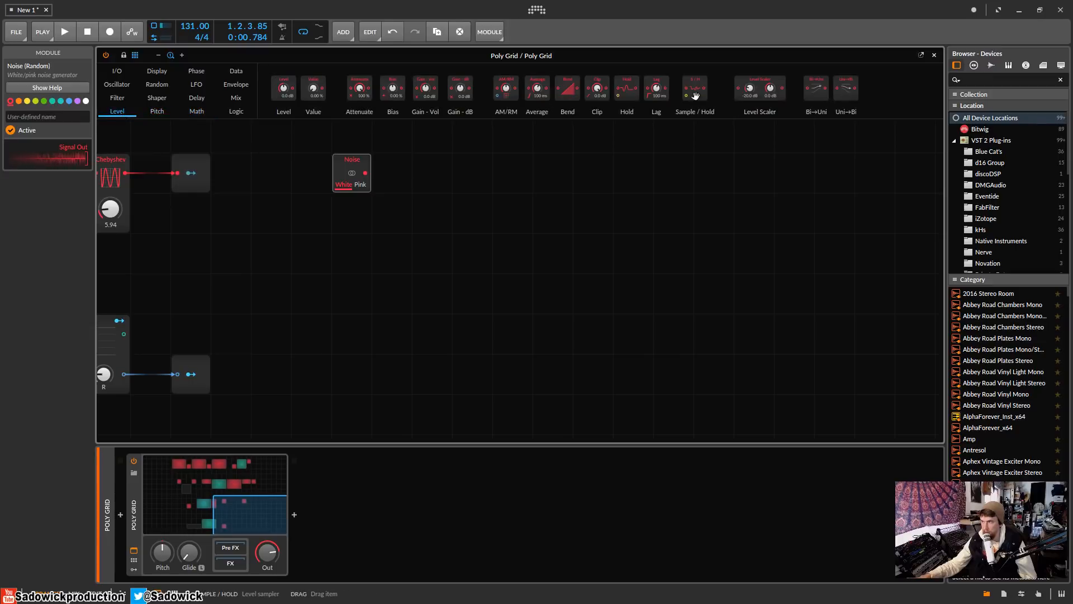
left_click_drag(700, 85, 422, 172)
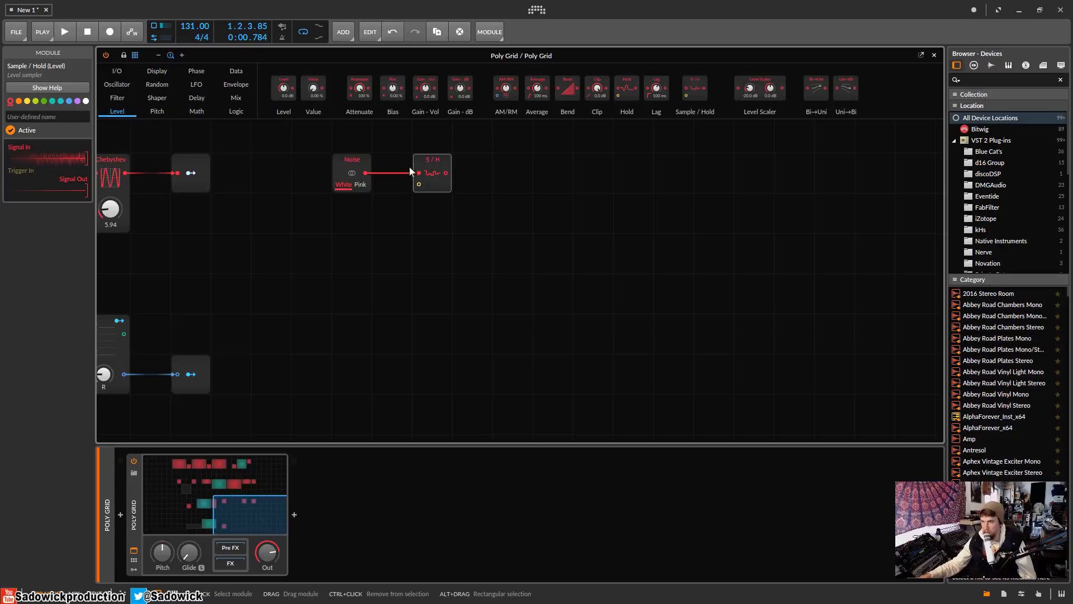
key("space")
key("space")
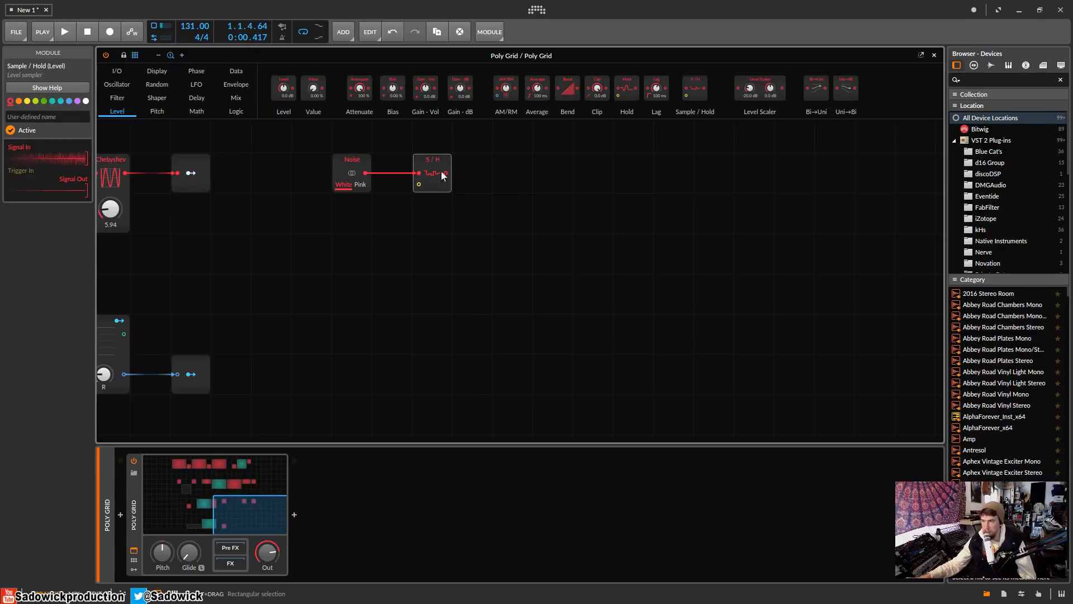
left_click_drag(442, 175, 442, 215)
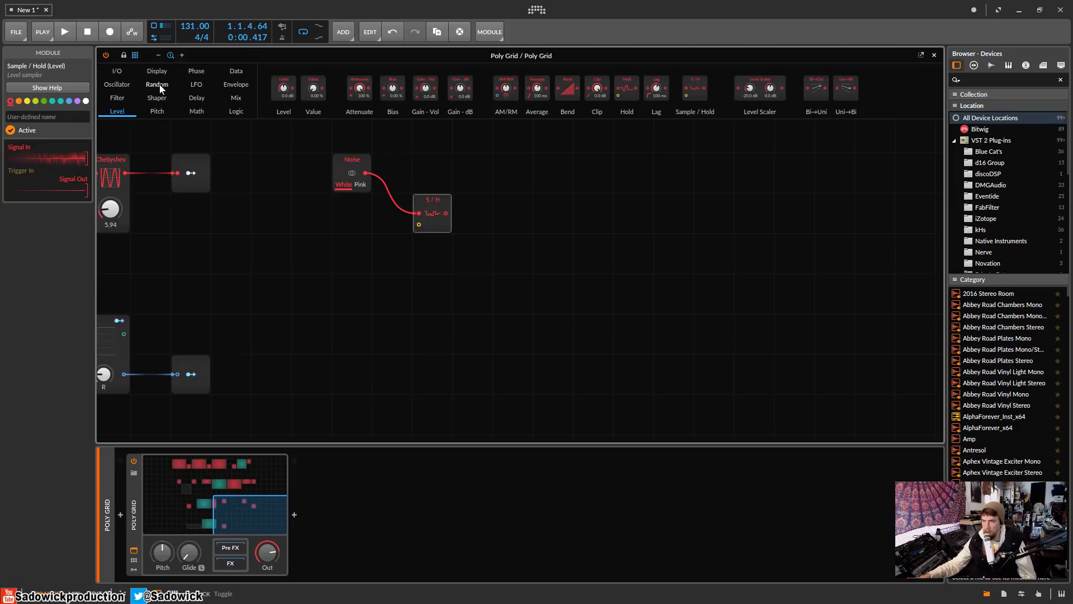
Add a Steps module beneath Noise, connect its output to the Sample / Hold trigger input, and inspect both modules' signals.
left_click(228, 73)
left_click_drag(454, 90, 293, 208)
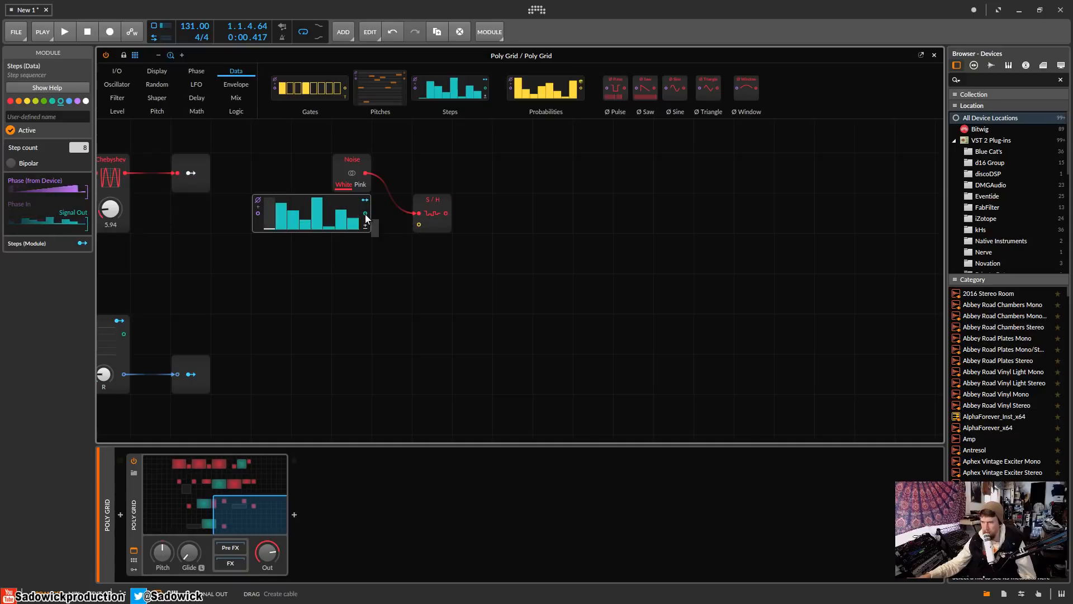
left_click_drag(366, 215, 419, 224)
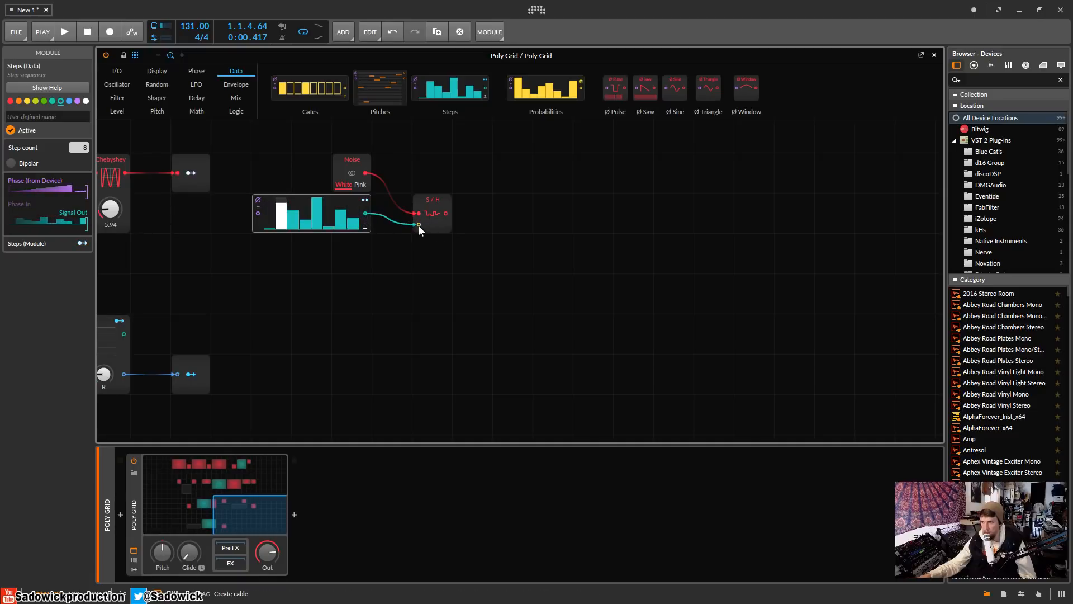
left_click(439, 202)
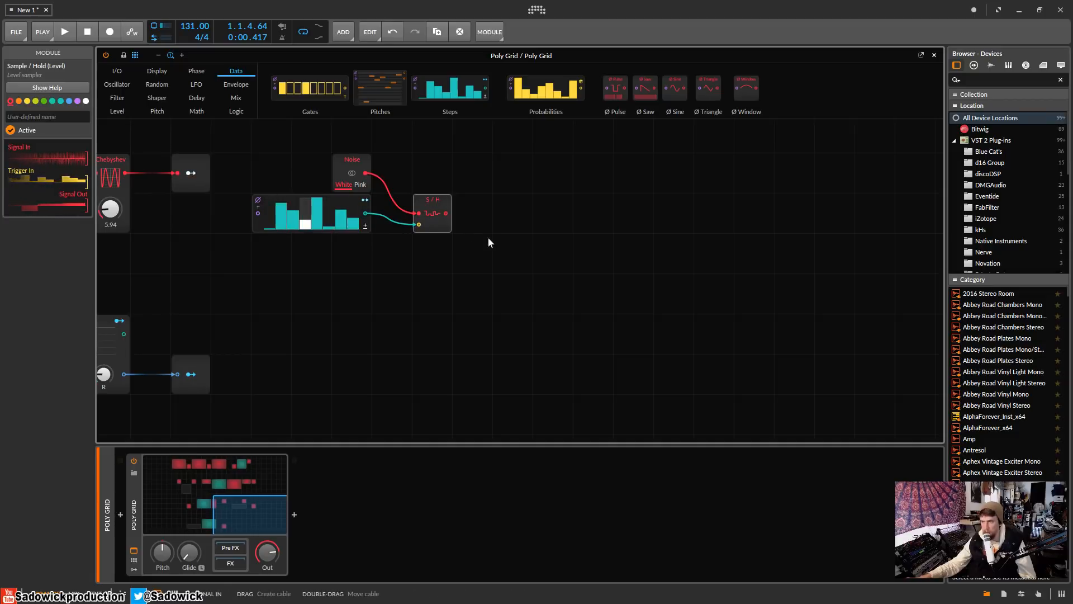
scroll(487, 238, "up", 3)
scroll(491, 238, "down", 2)
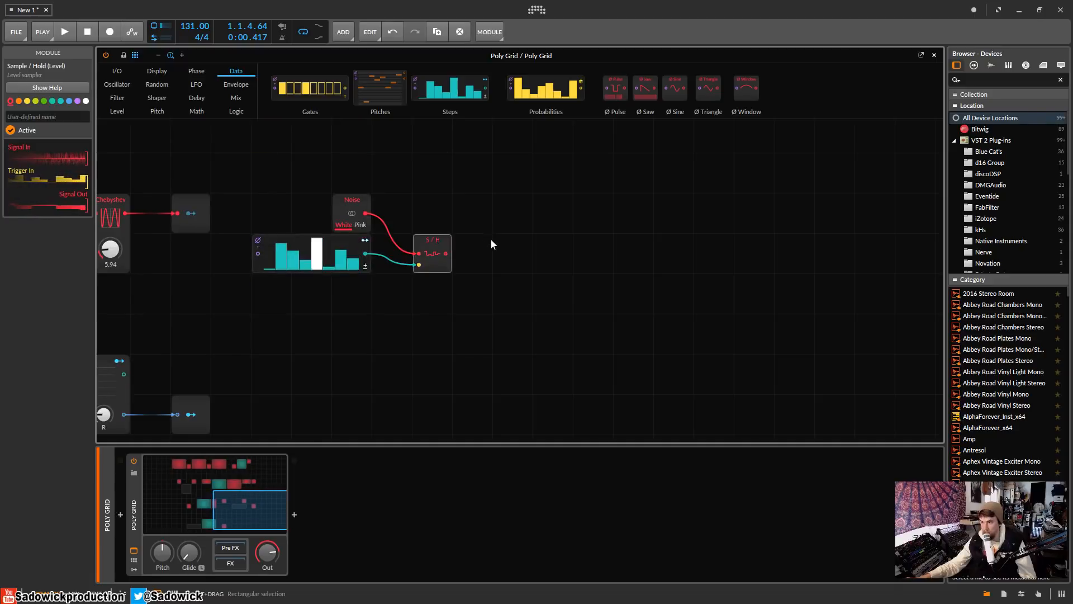
left_click(256, 265)
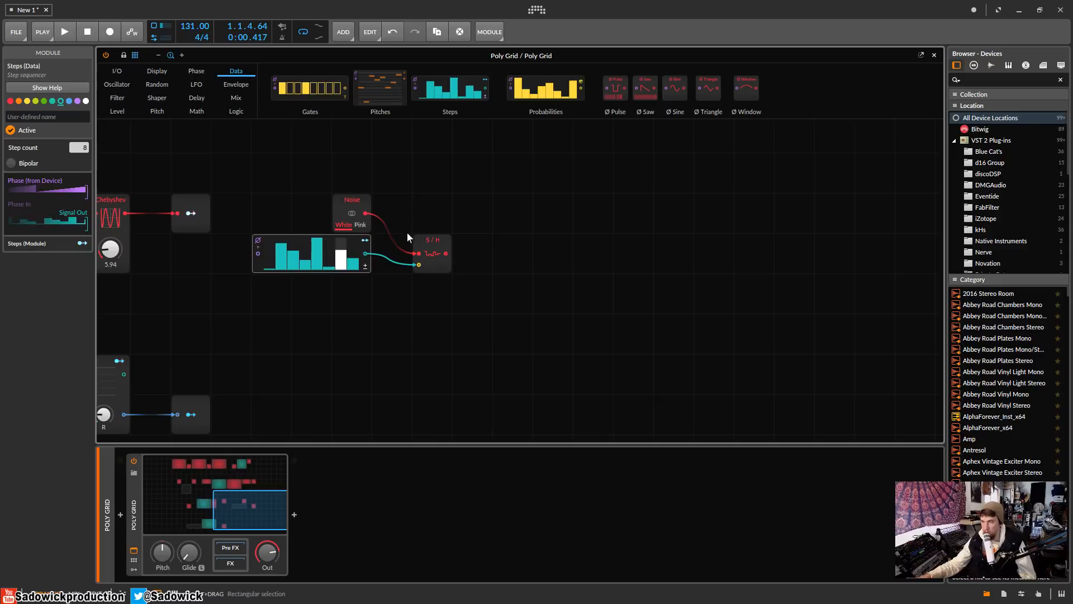
Add a Quantizer and a Rectifier beyond the Sample / Hold, and connect the Sample / Hold output to the Rectifier.
left_click(157, 97)
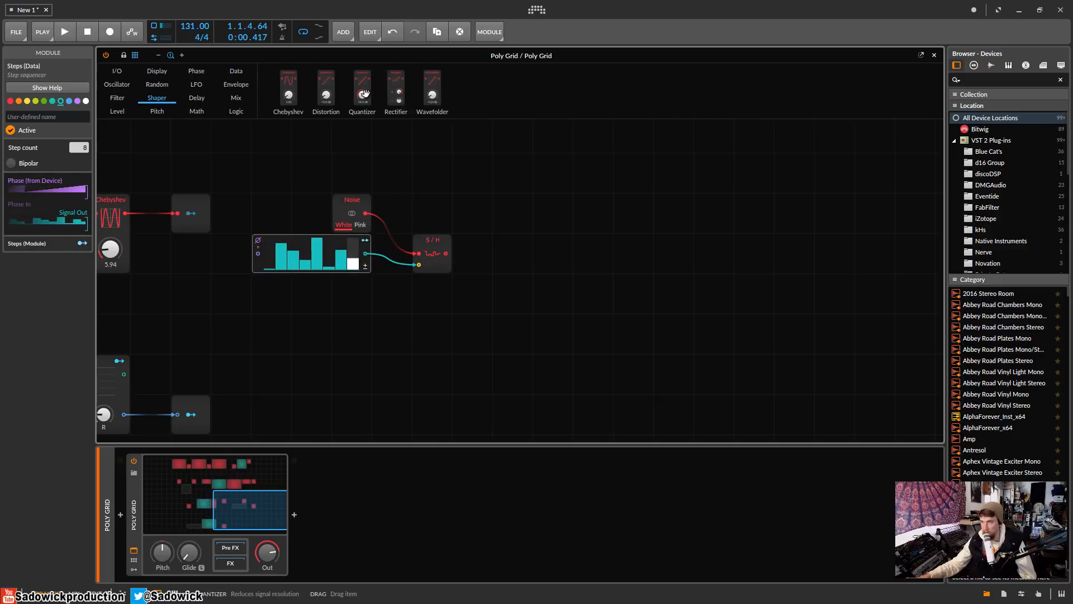
left_click_drag(363, 92, 526, 235)
left_click_drag(414, 112, 596, 202)
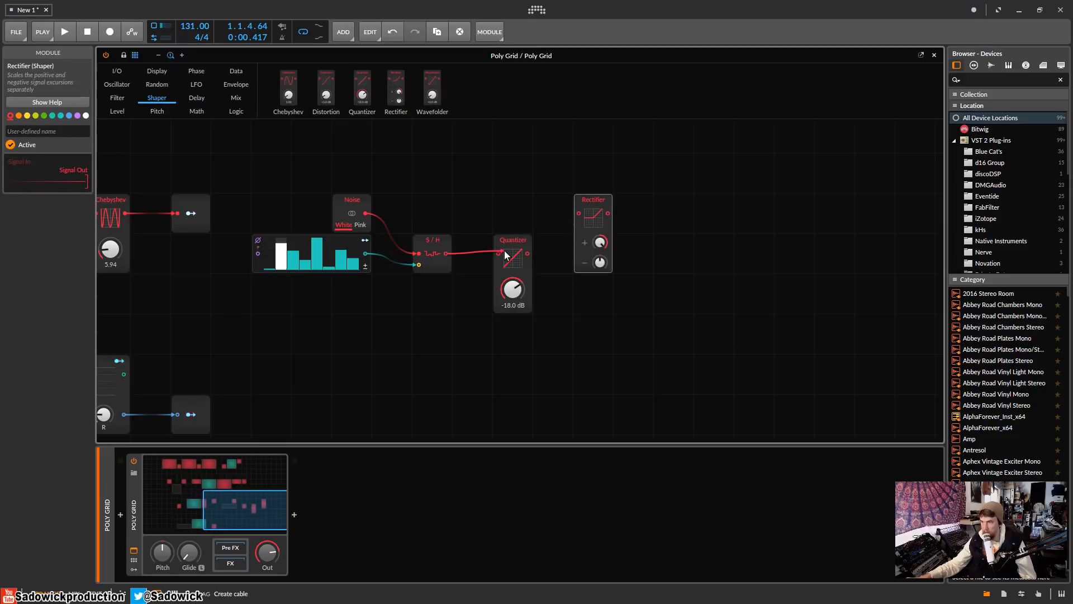
left_click_drag(446, 253, 580, 216)
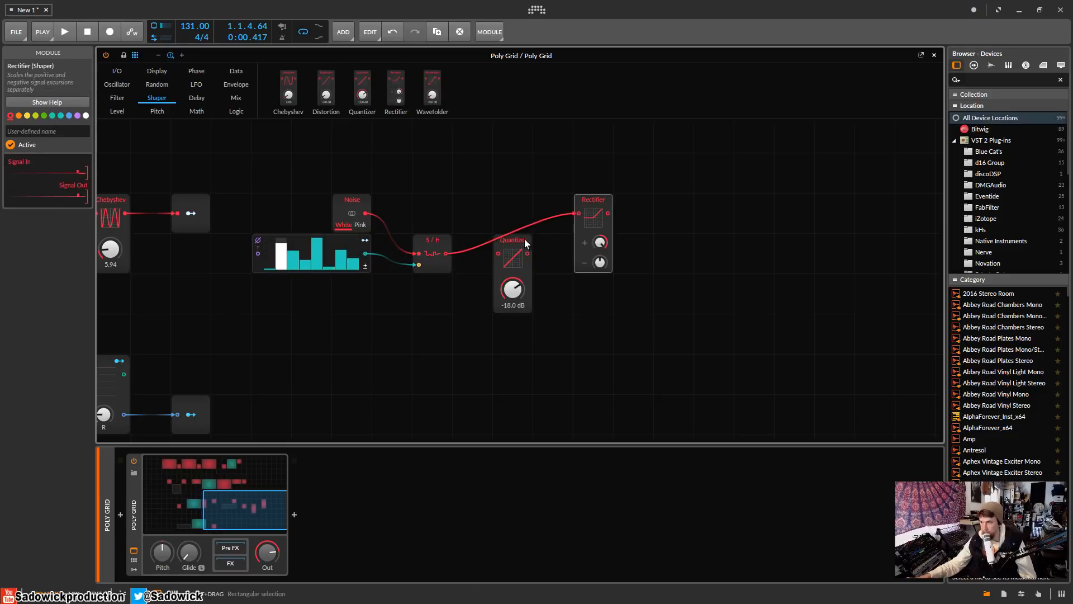
Rearrange the shapers so the Rectifier sits before the Quantizer in the same row, and adjust the Rectifier's scaling.
left_click_drag(526, 239, 686, 241)
left_click_drag(599, 203, 530, 212)
left_click_drag(520, 262, 520, 288)
left_click_drag(685, 240, 604, 239)
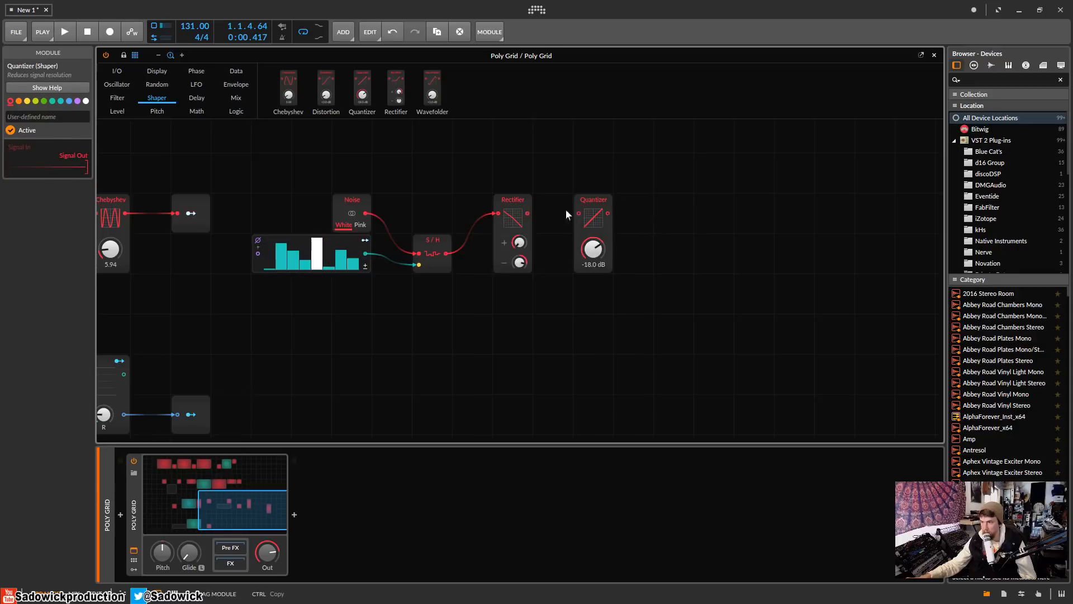
Set the new Steps module's step count to 16 and draw levels for the empty steps.
right_click(258, 262)
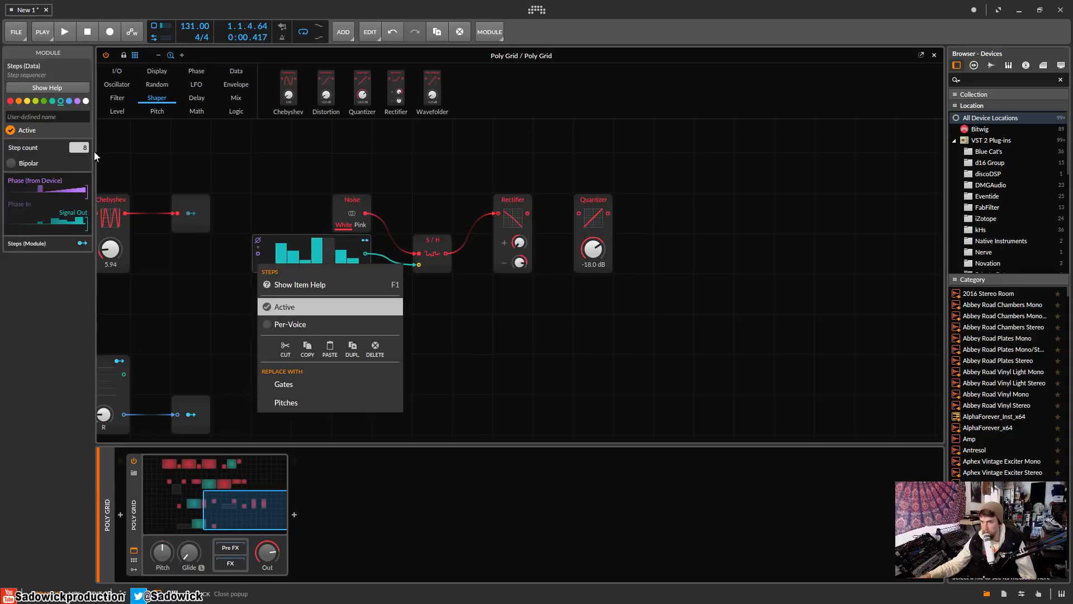
left_click(80, 148)
left_click_drag(81, 149, 83, 134)
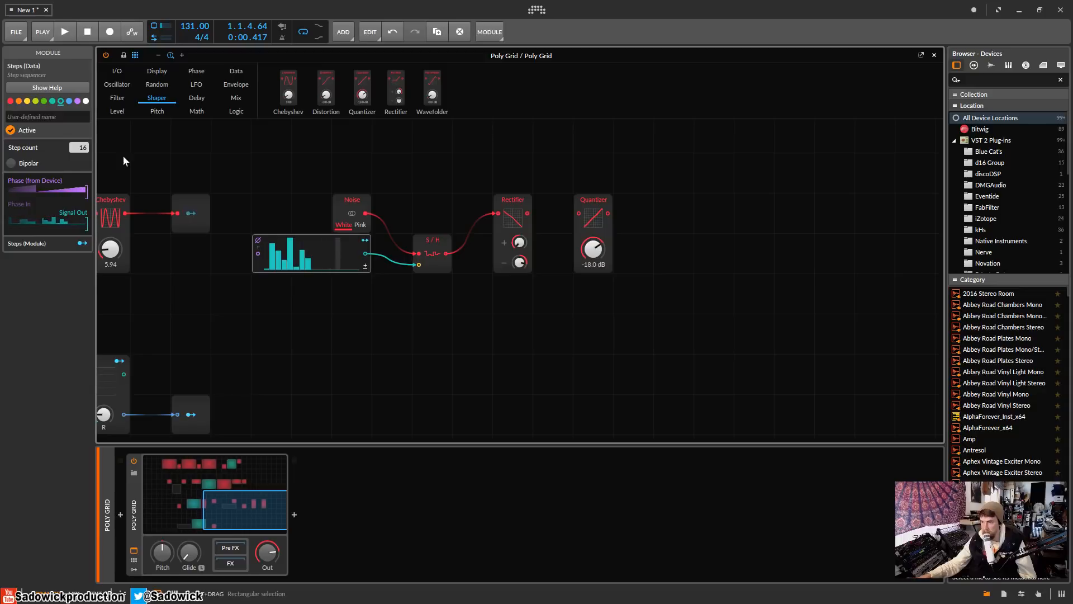
mouse_move(313, 250)
left_mouse_down()
mouse_move(364, 242)
mouse_move(334, 242)
left_mouse_up()
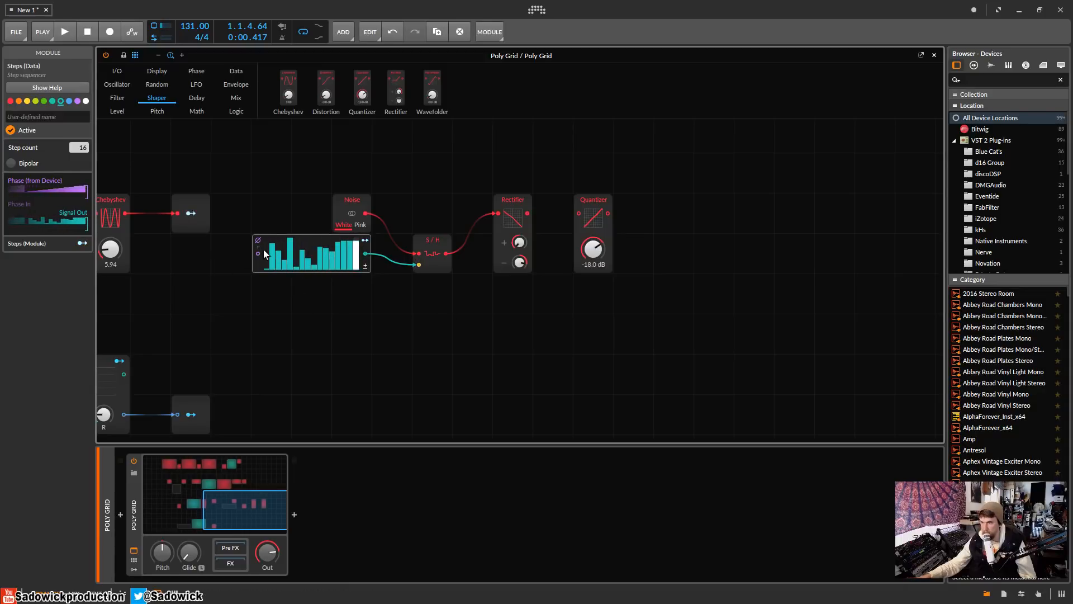
Make the new Steps module bipolar and draw a pattern mixing positive and negative steps.
left_click(11, 163)
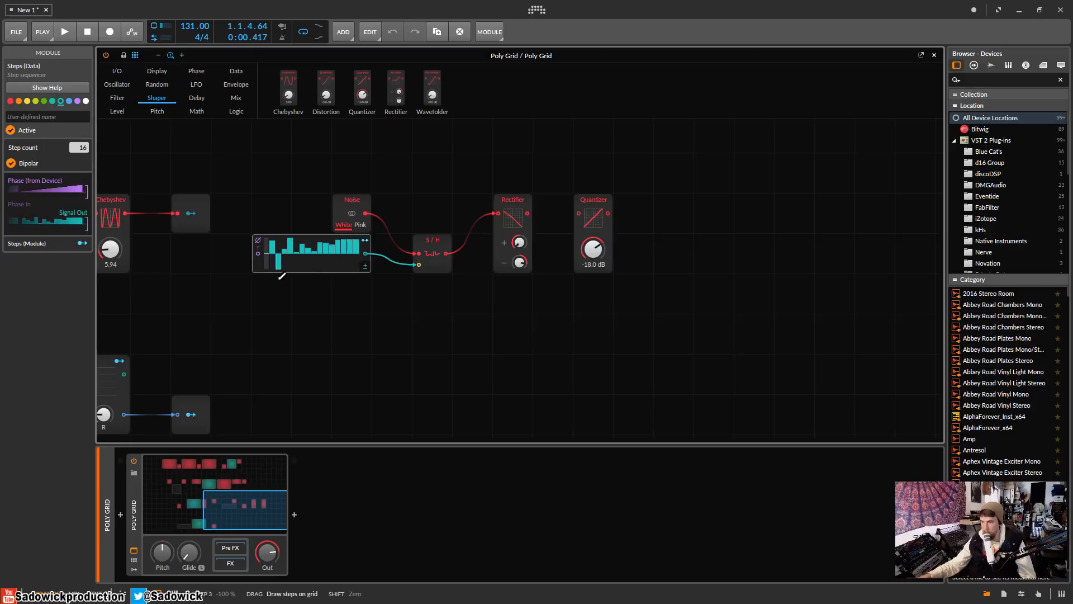
mouse_move(280, 269)
left_mouse_down()
mouse_move(314, 268)
mouse_move(306, 238)
mouse_move(363, 267)
left_mouse_up()
left_click(303, 241)
left_click(321, 237)
left_click(332, 269)
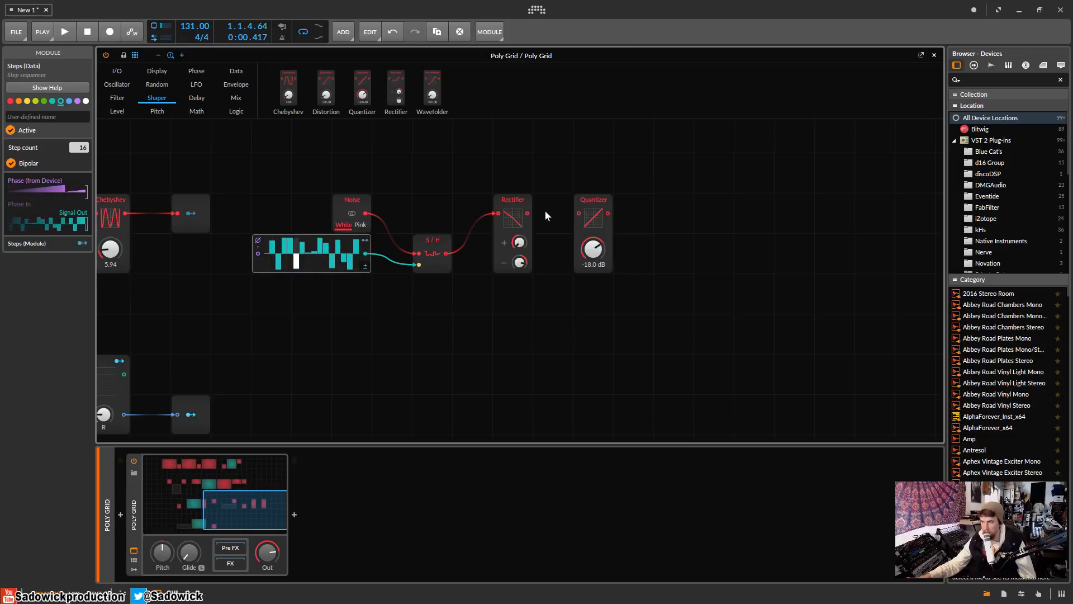
Set the Rectifier's negative scaling to 27%, raise its positive scaling, and connect it to the Quantizer placed directly beside it.
left_click_drag(520, 262, 520, 307)
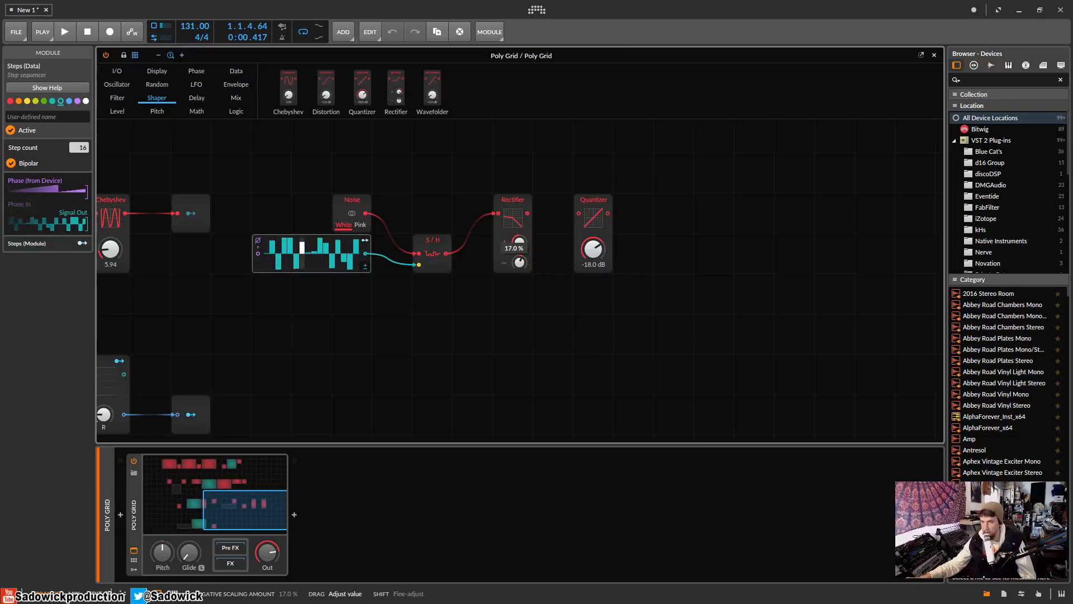
left_click_drag(520, 242, 520, 178)
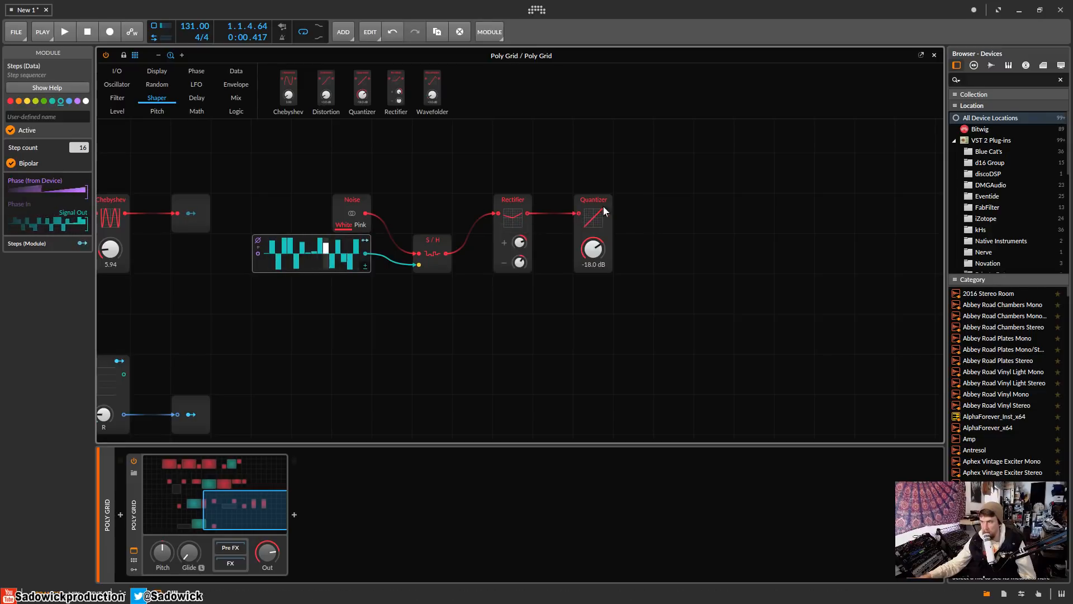
left_click_drag(602, 205, 562, 205)
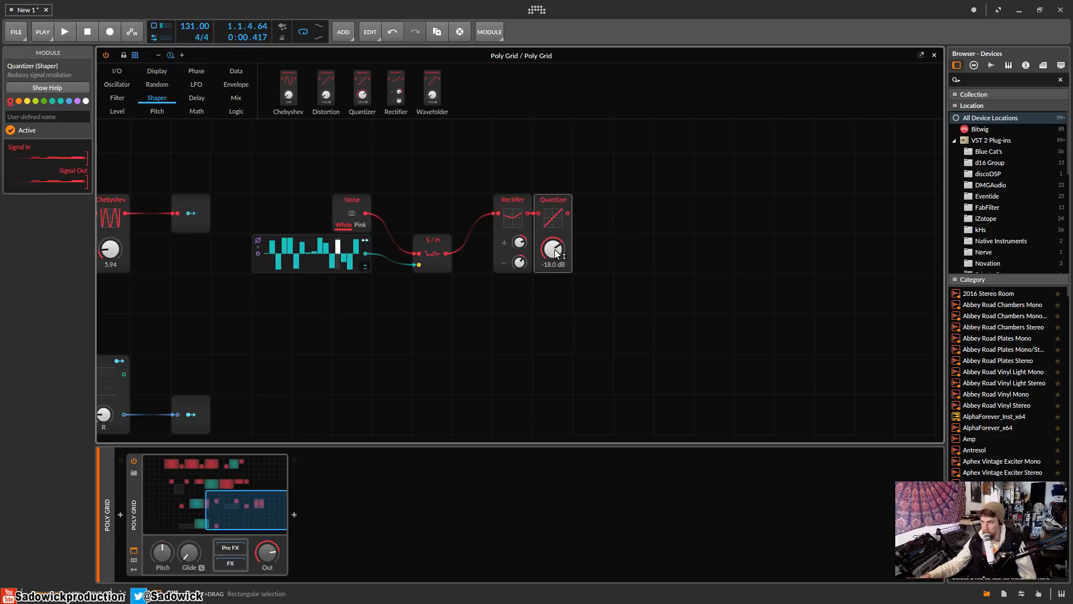
Set the Quantizer to -11.7 dB and detach it from the Rectifier, one grid cell apart.
mouse_move(557, 253)
left_mouse_down()
mouse_move(557, 279)
mouse_move(556, 246)
left_mouse_up()
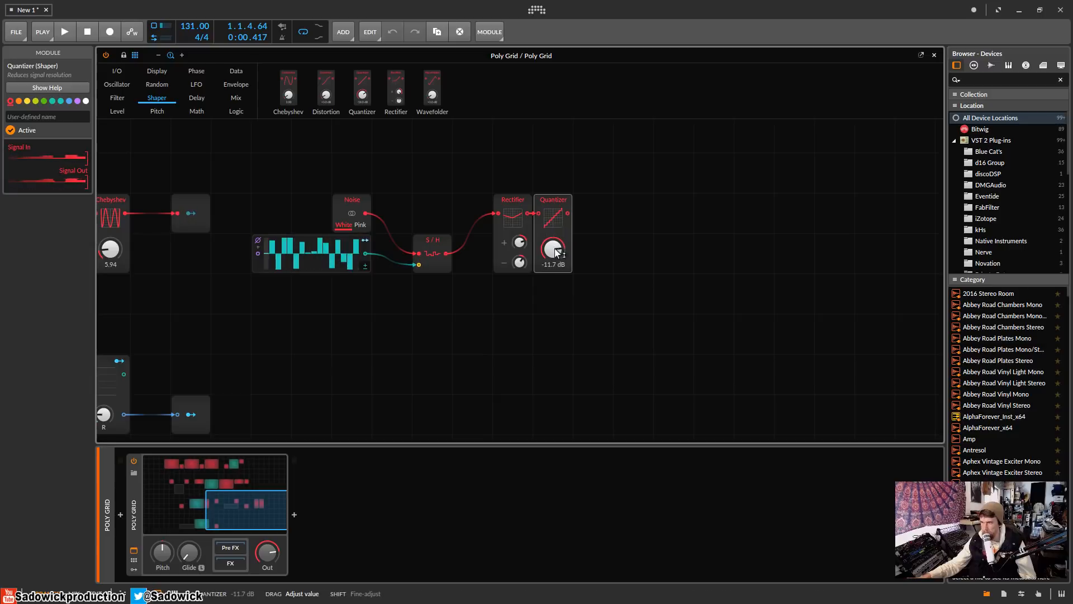
left_click_drag(557, 253, 556, 252)
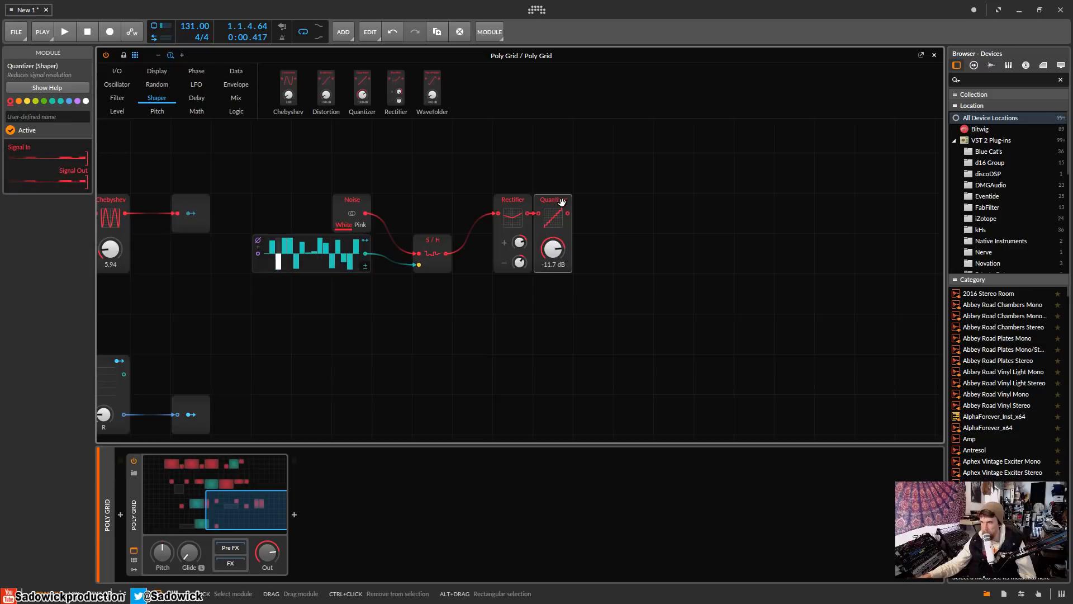
left_click_drag(563, 201, 589, 203)
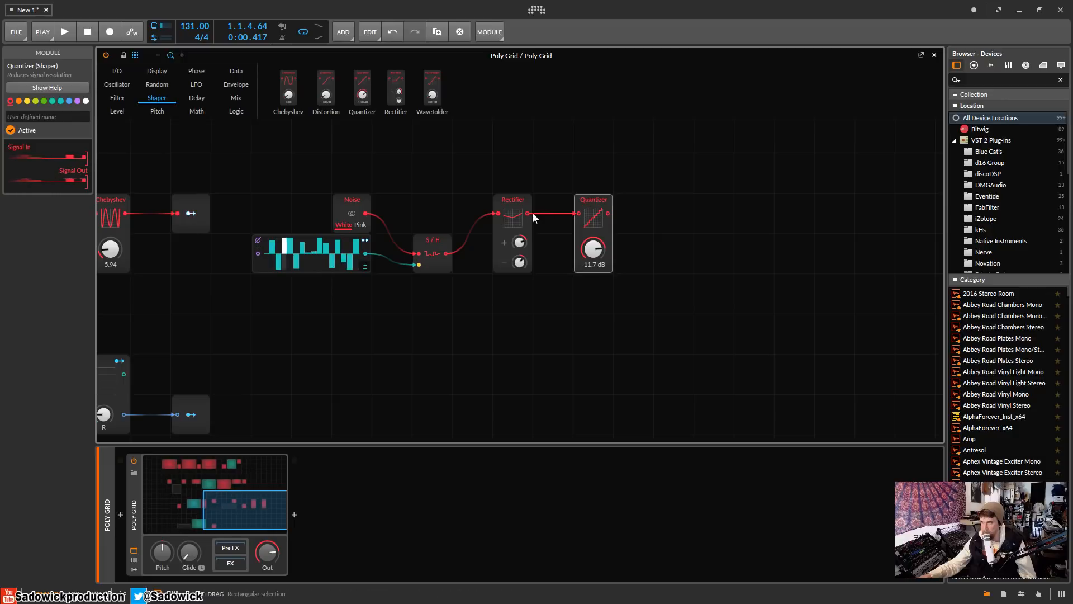
left_click(520, 202)
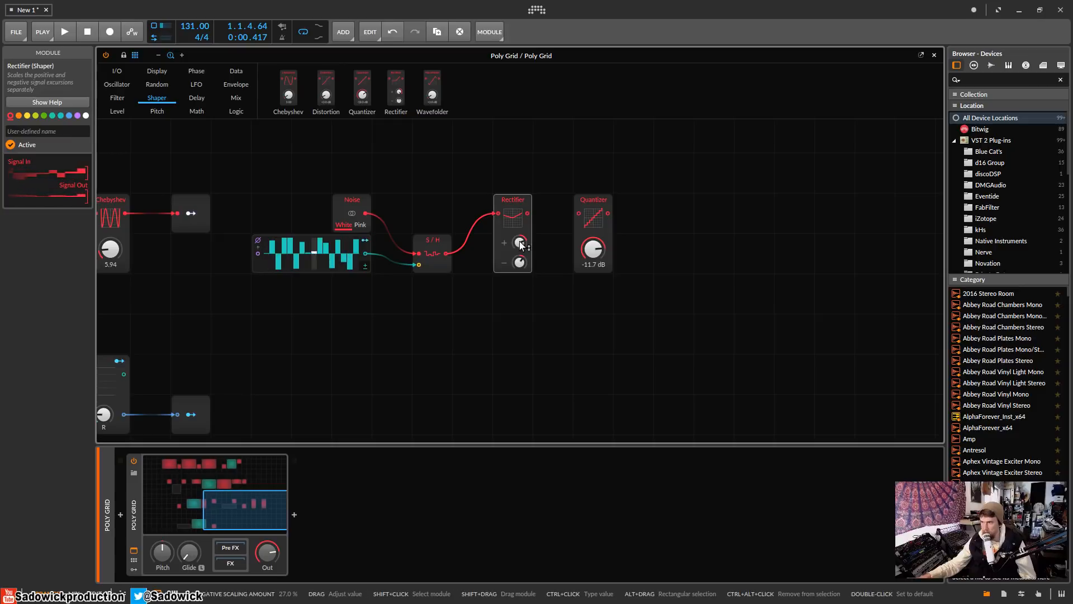
Set the Rectifier's negative scaling to 49% and the Quantizer to -10.5 dB, and reconnect the Rectifier's output to the Quantizer.
left_click_drag(517, 256, 520, 266)
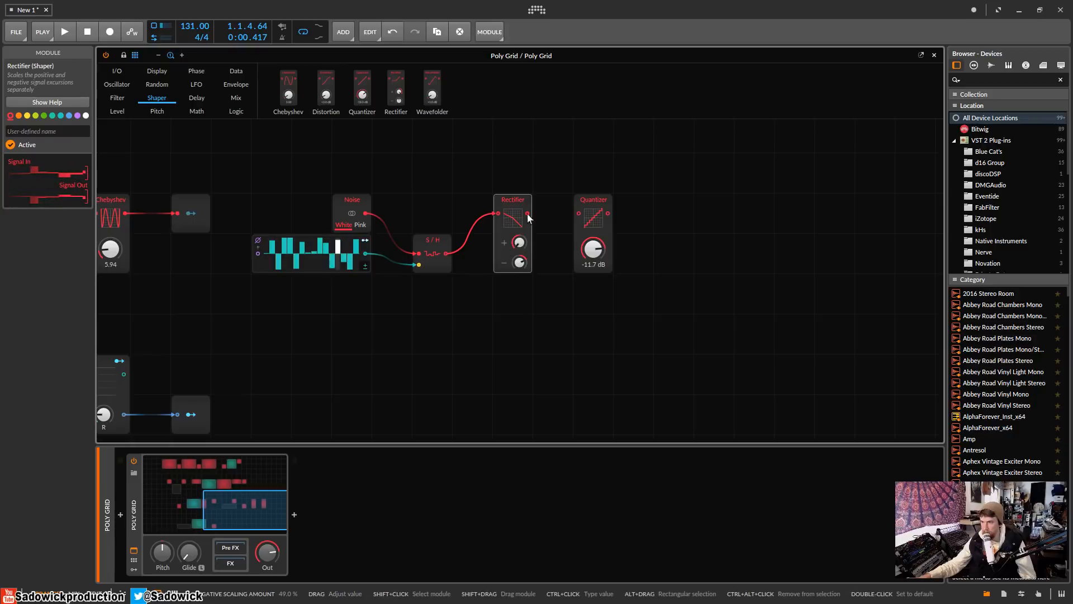
left_click_drag(586, 254, 586, 248)
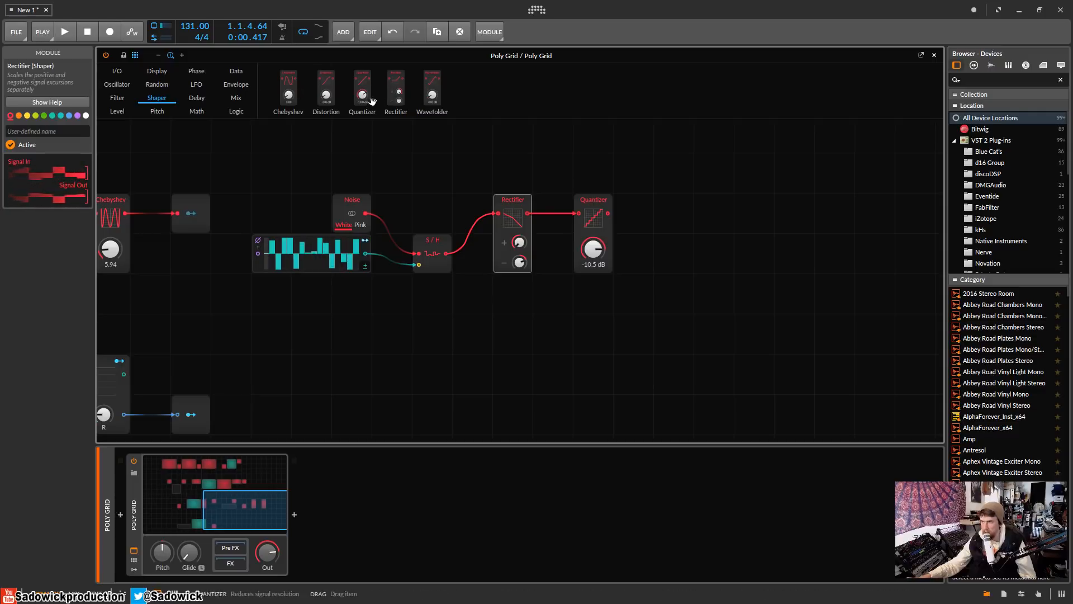
Add a Wavefolder, line it up after the Quantizer directly beside the Rectifier, connect it, and set it to +14.2 dB.
left_click_drag(432, 95, 674, 216)
left_click_drag(592, 196, 554, 196)
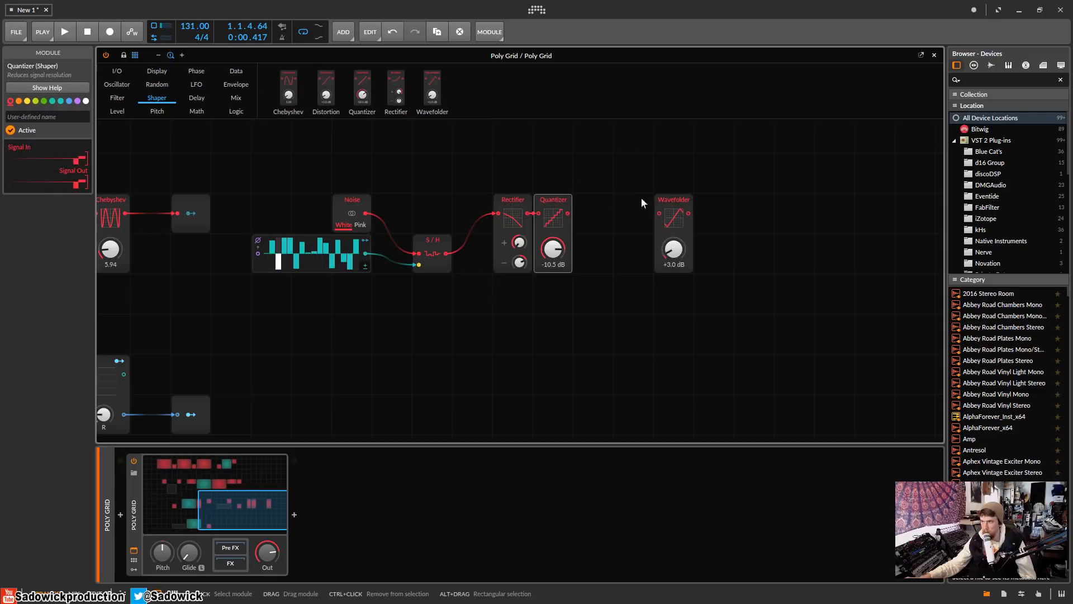
left_click_drag(646, 219, 593, 204)
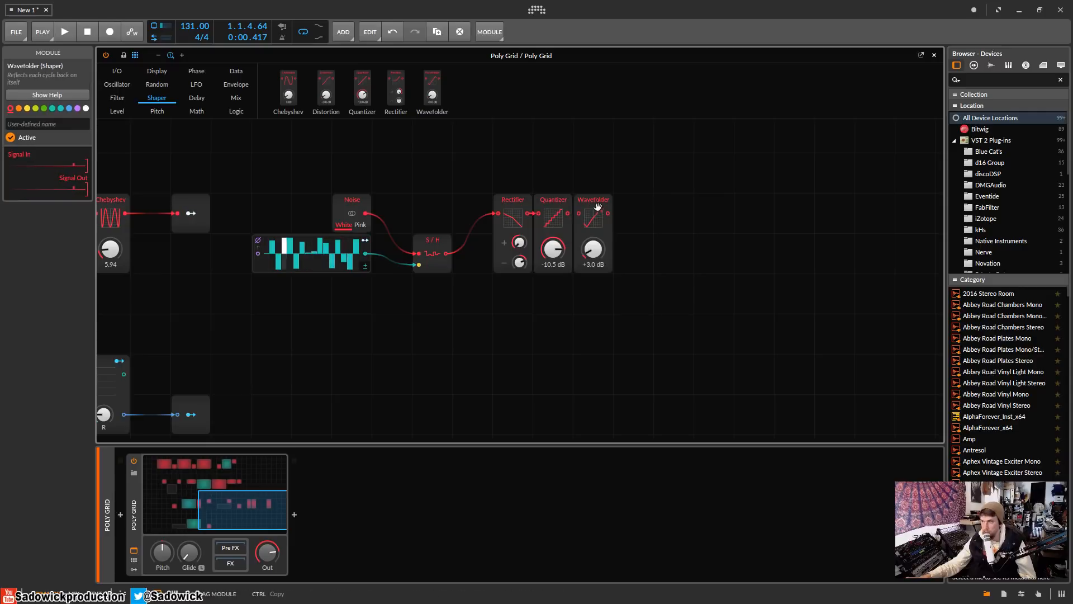
mouse_move(593, 249)
left_mouse_down()
mouse_move(593, 235)
mouse_move(592, 256)
left_mouse_up()
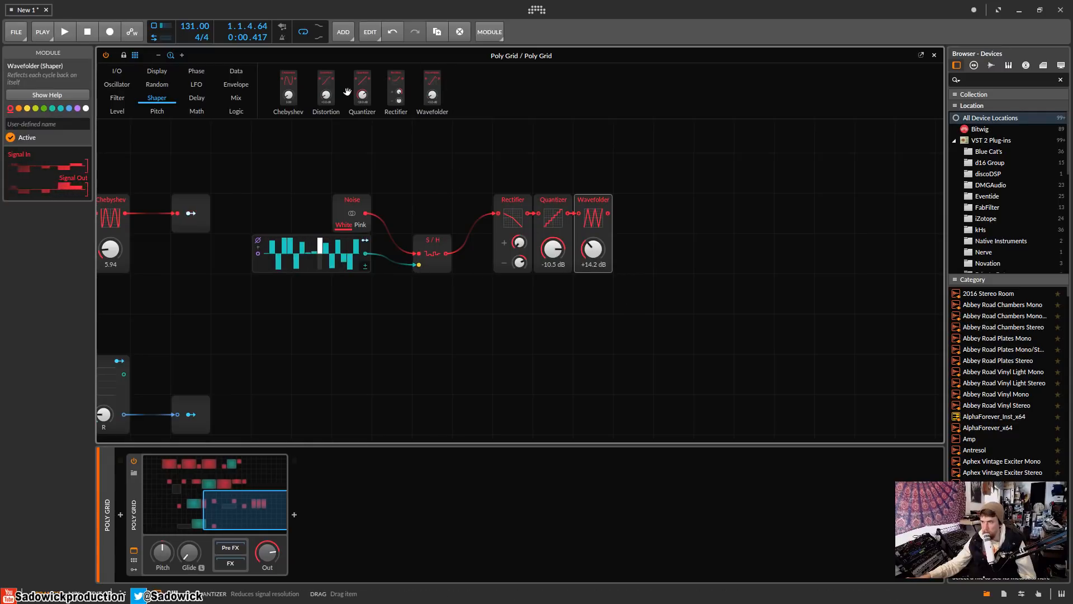
Add a Distortion module directly after the Wavefolder, connect it, and set its drive to +4.6 dB.
left_click_drag(320, 92, 645, 211)
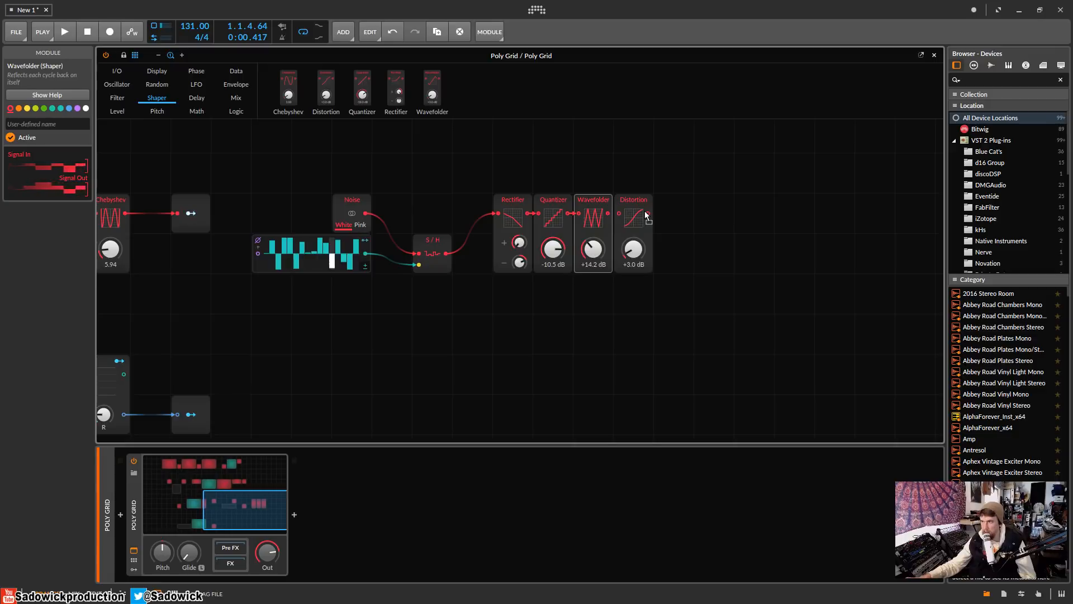
left_click(645, 210)
mouse_move(633, 248)
left_mouse_down()
mouse_move(634, 229)
mouse_move(633, 260)
left_mouse_up()
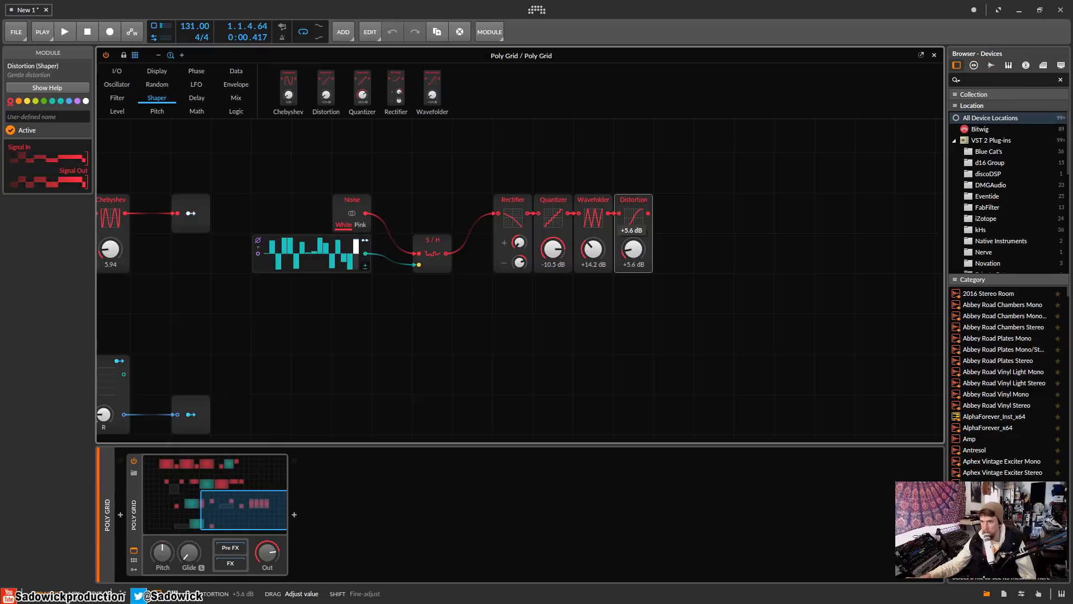
left_click_drag(634, 260, 633, 260)
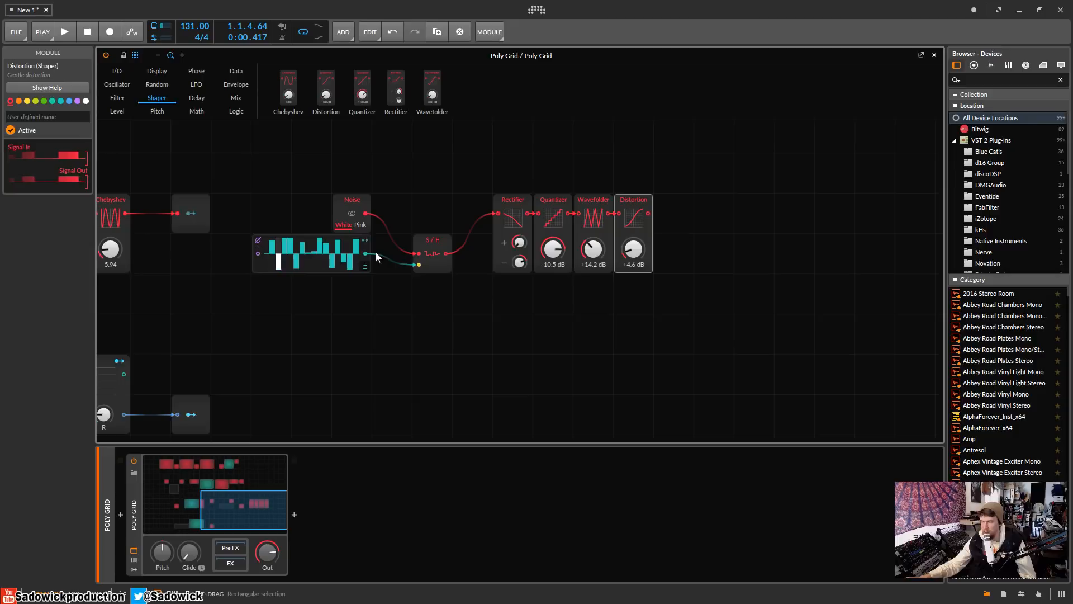
Place a Modulator Out module after the Distortion, one grid cell apart, and feed it from the Distortion's output.
left_click(127, 73)
left_click(938, 93)
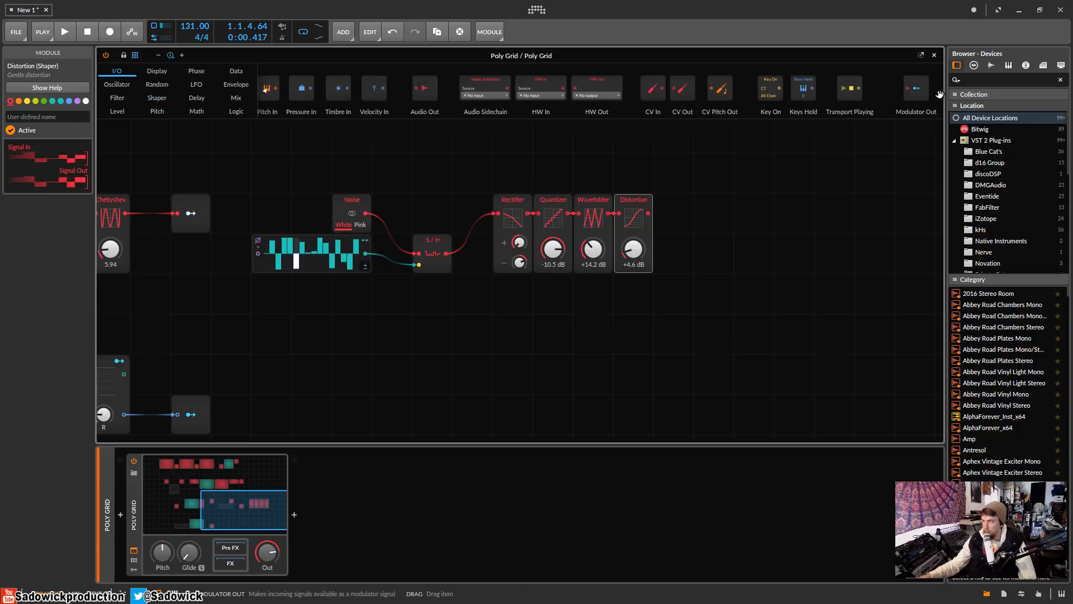
left_click_drag(919, 93, 738, 259)
left_click(721, 225)
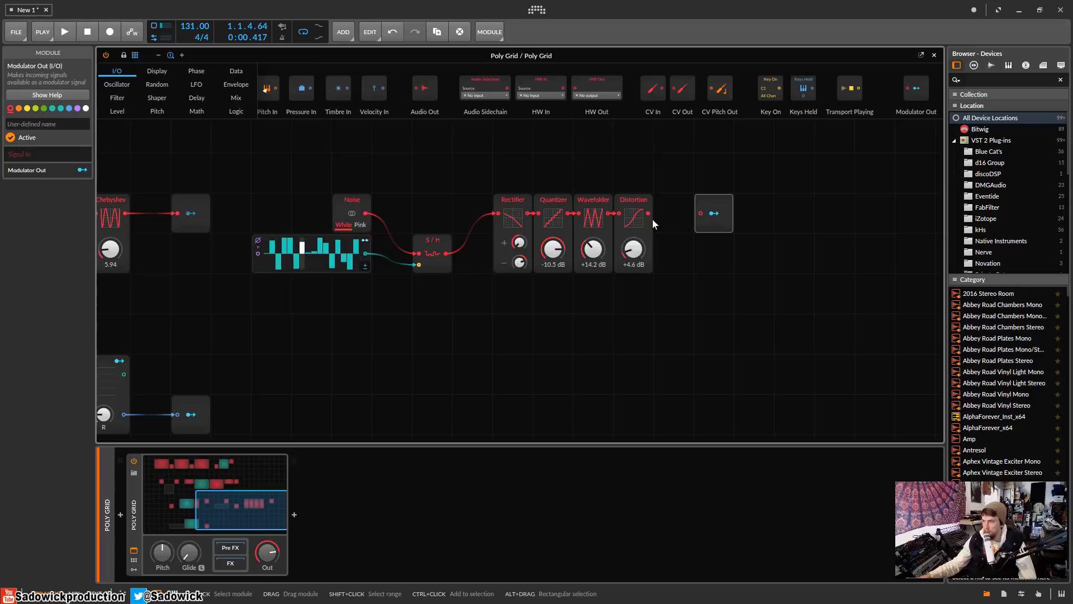
left_click_drag(649, 213, 699, 215)
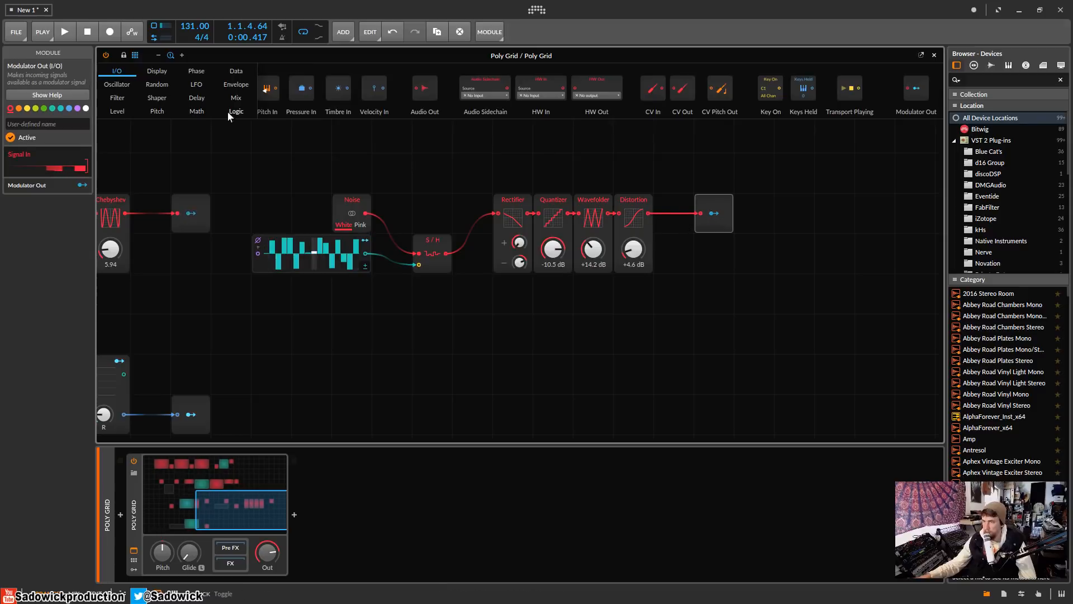
Add a Value module beside the new Modulator Out and assign that modulator to its value with an amount of 1.000.
left_click(235, 99)
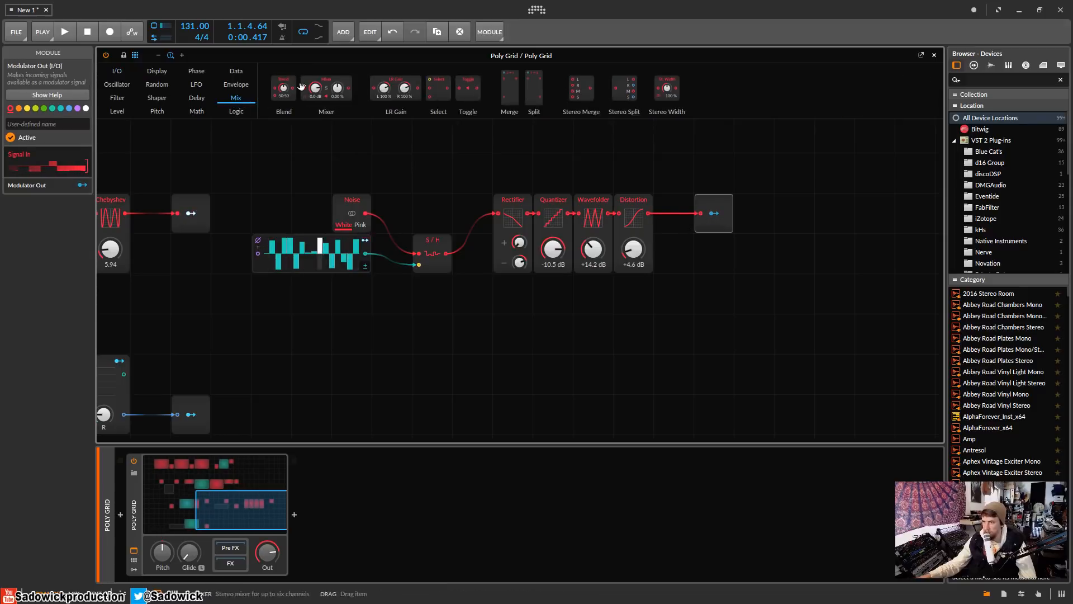
left_click(129, 112)
left_click_drag(314, 89, 747, 215)
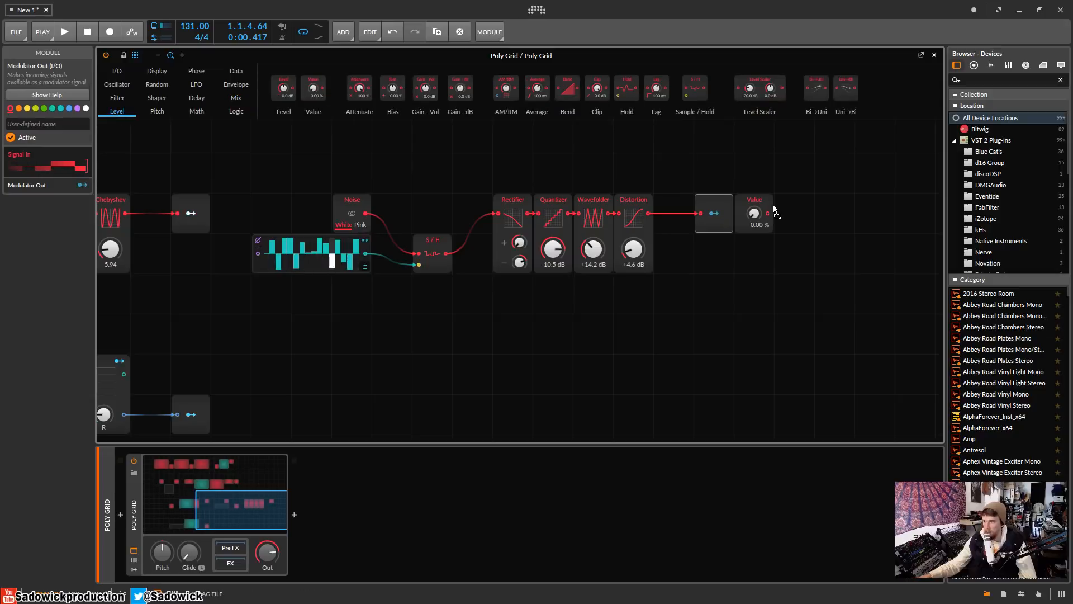
left_click(729, 216)
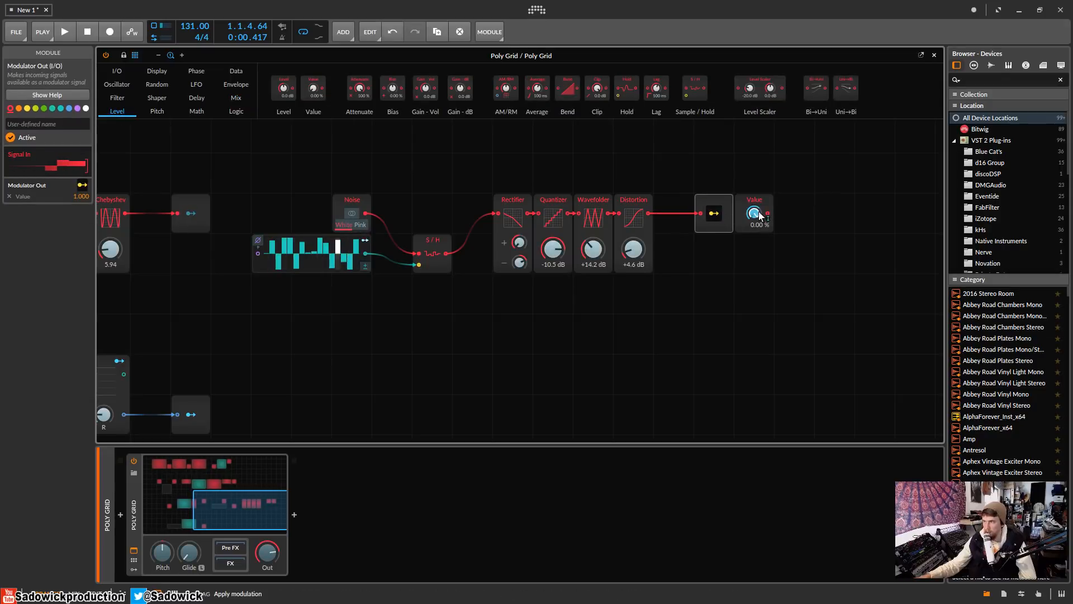
left_click(808, 220)
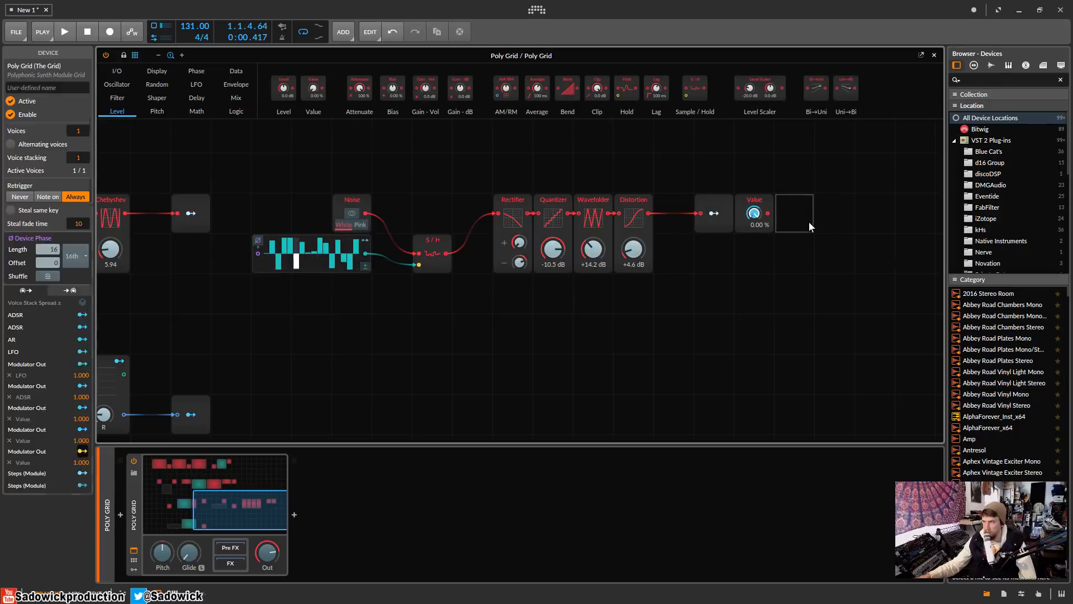
Move the modulated Value module to the start of the synth voice and connect it to the main Sawtooth oscillator's pitch input.
left_click(758, 209)
scroll(819, 220, "up", 3)
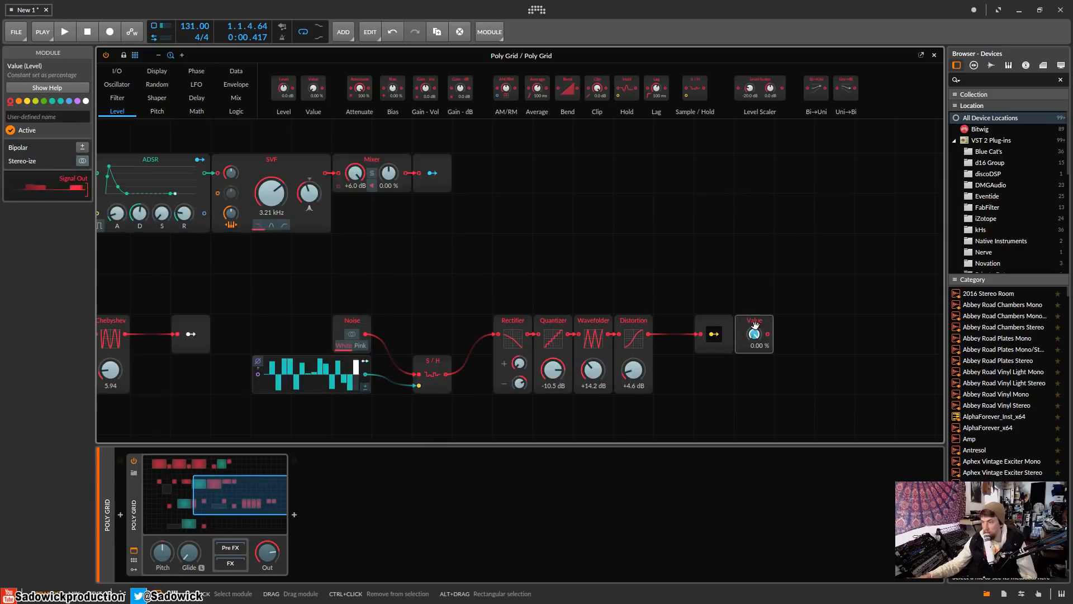
left_click_drag(756, 320, 233, 239)
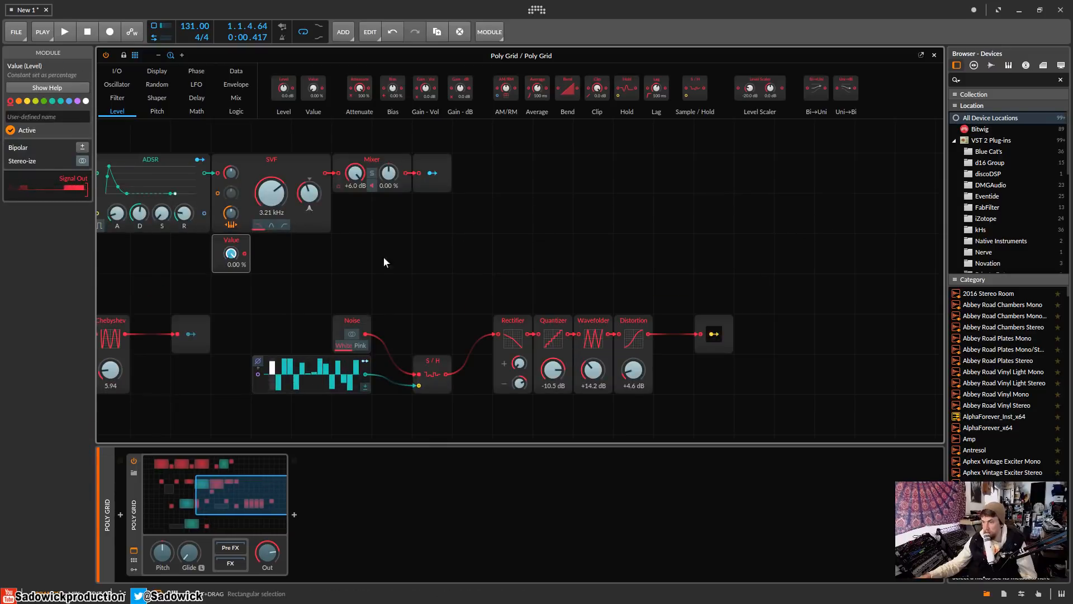
left_click_drag(501, 231, 244, 163)
left_click_drag(231, 242, 513, 124)
scroll(629, 274, "up", 4)
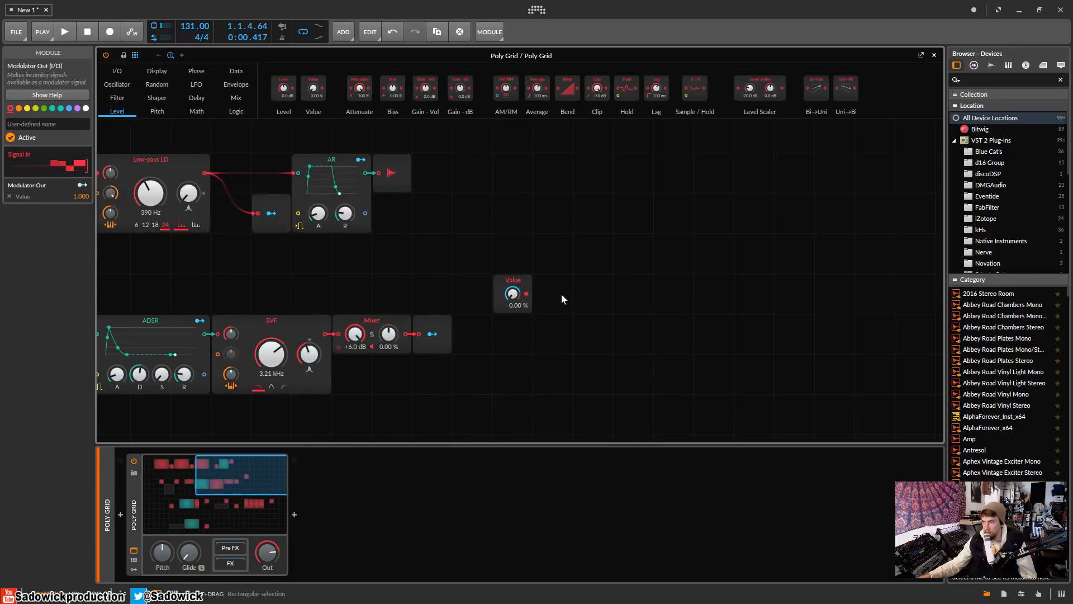
left_click_drag(514, 282, 269, 221)
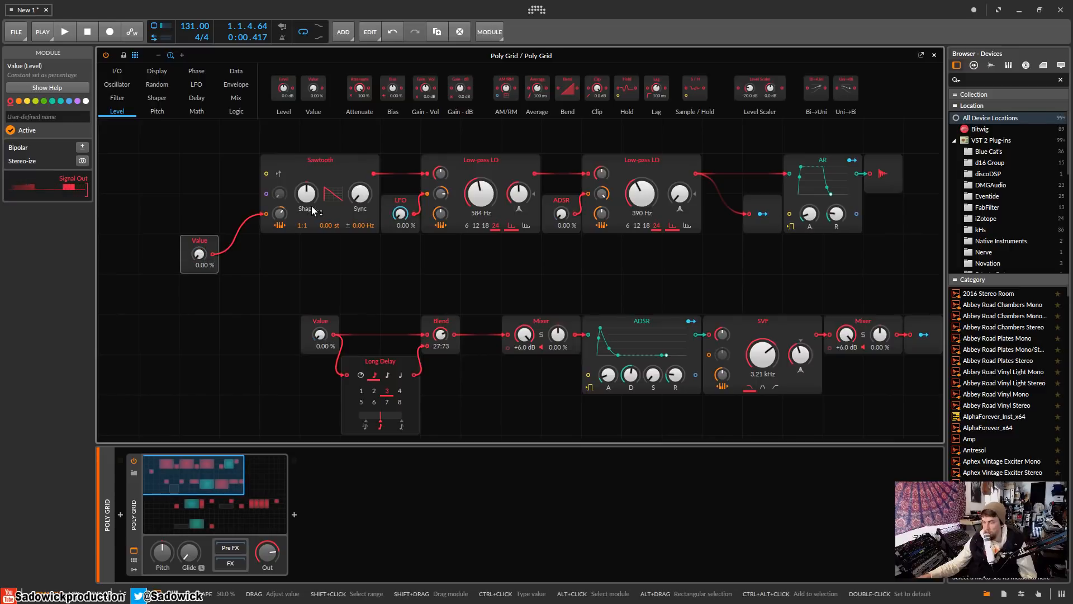
Audition the patch while raising the second Low-pass LD's cutoff to 1.47 kHz and adjusting the first one's cutoff.
key("space")
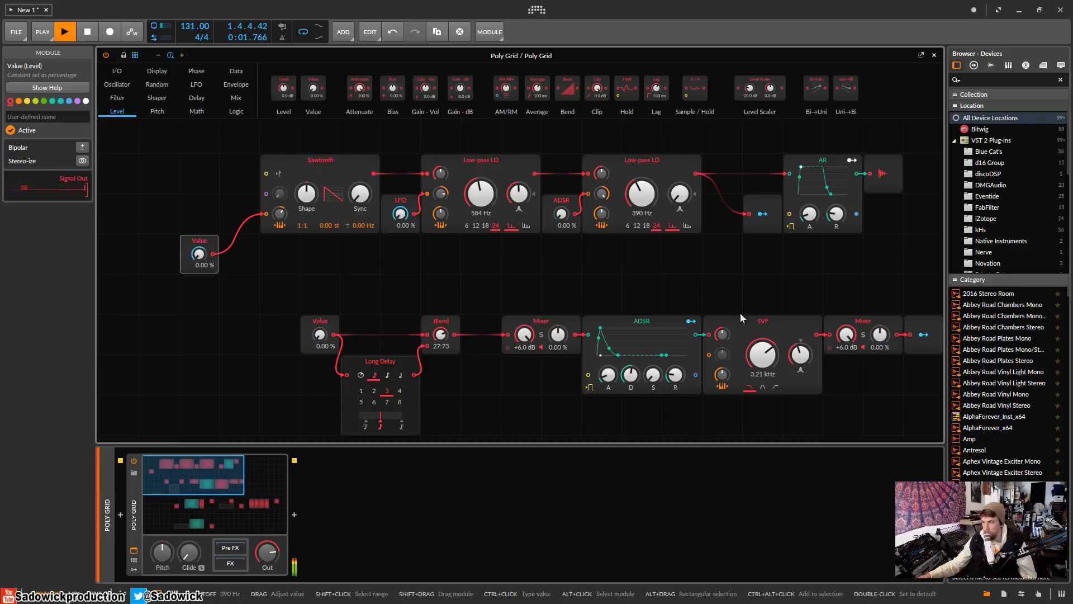
scroll(861, 311, "down", 3)
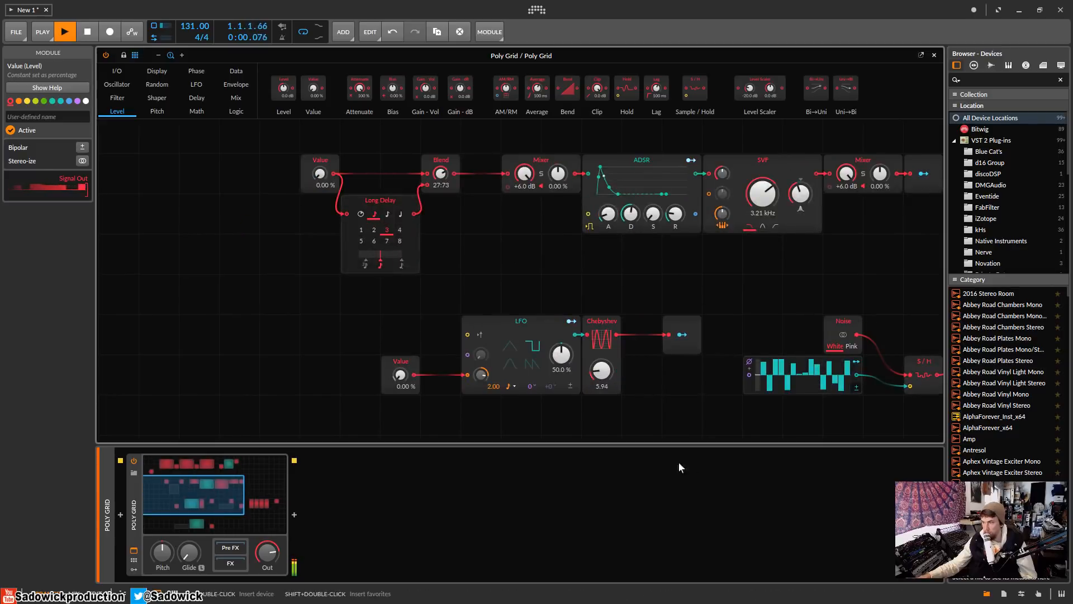
left_click_drag(725, 330, 519, 462)
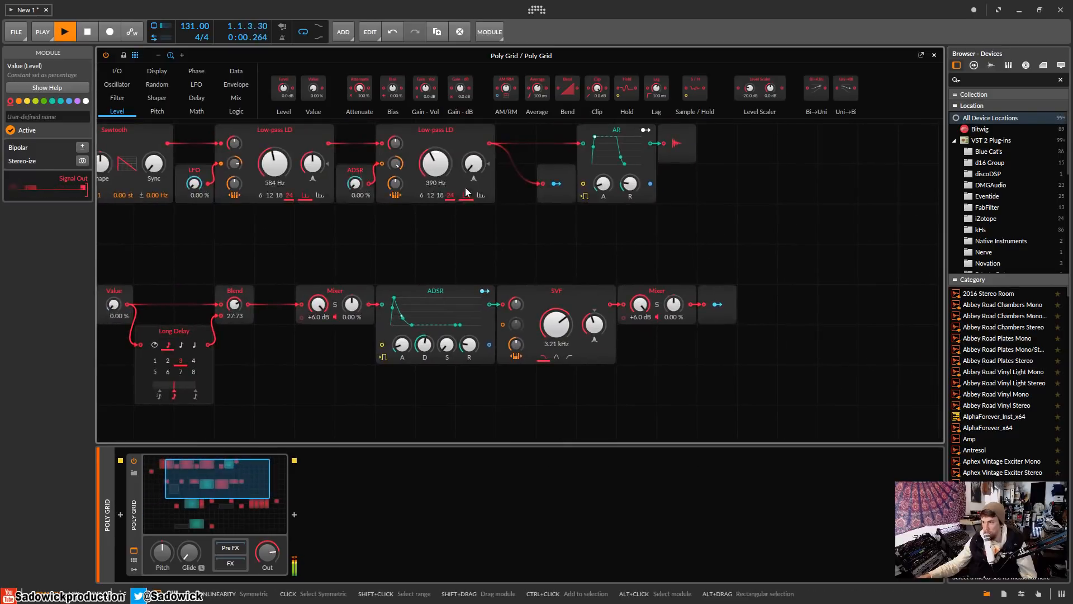
left_click_drag(436, 164, 435, 143)
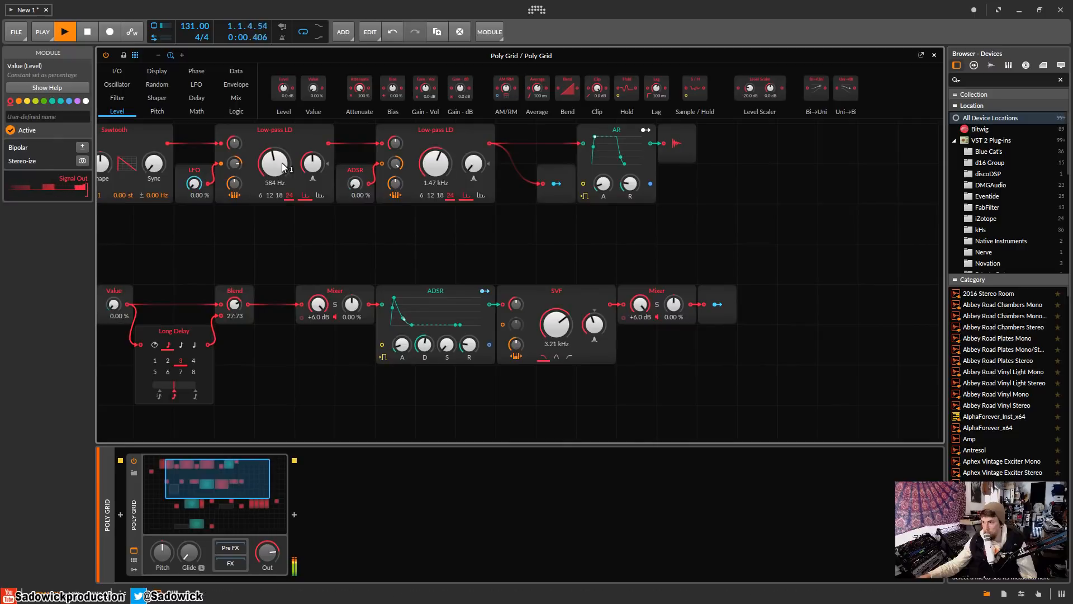
mouse_move(274, 163)
left_mouse_down()
mouse_move(275, 137)
mouse_move(275, 170)
left_mouse_up()
scroll(688, 334, "down", 3)
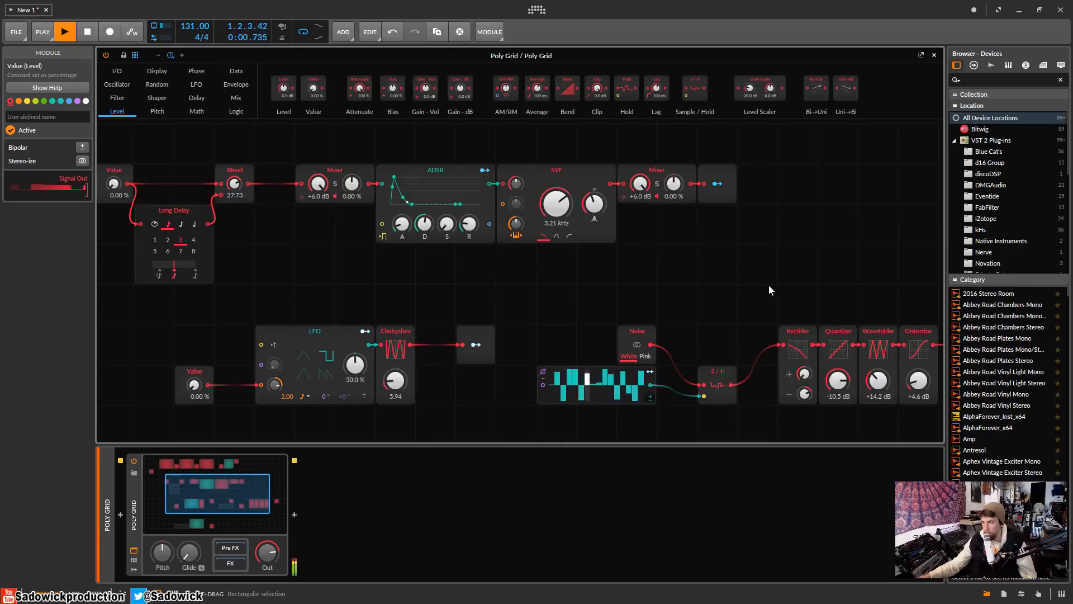
key("space")
Move the Noise, Steps and Sample / Hold modules up against the Rectifier, with Noise level with Sample / Hold and Steps below Noise.
left_click_drag(828, 279, 442, 223)
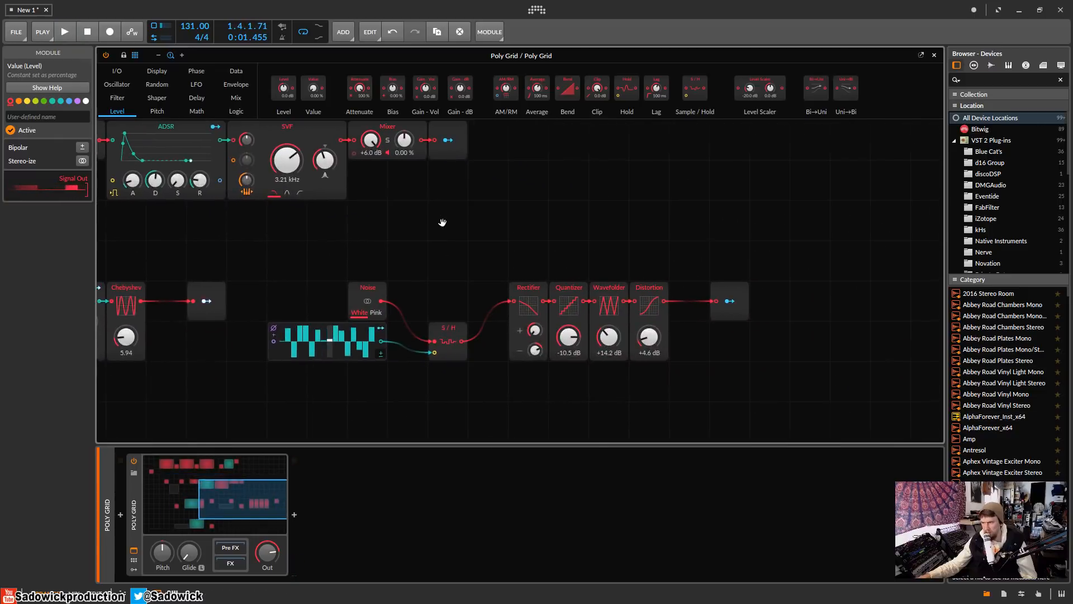
left_click_drag(286, 256, 388, 391)
left_click_drag(364, 287, 405, 247)
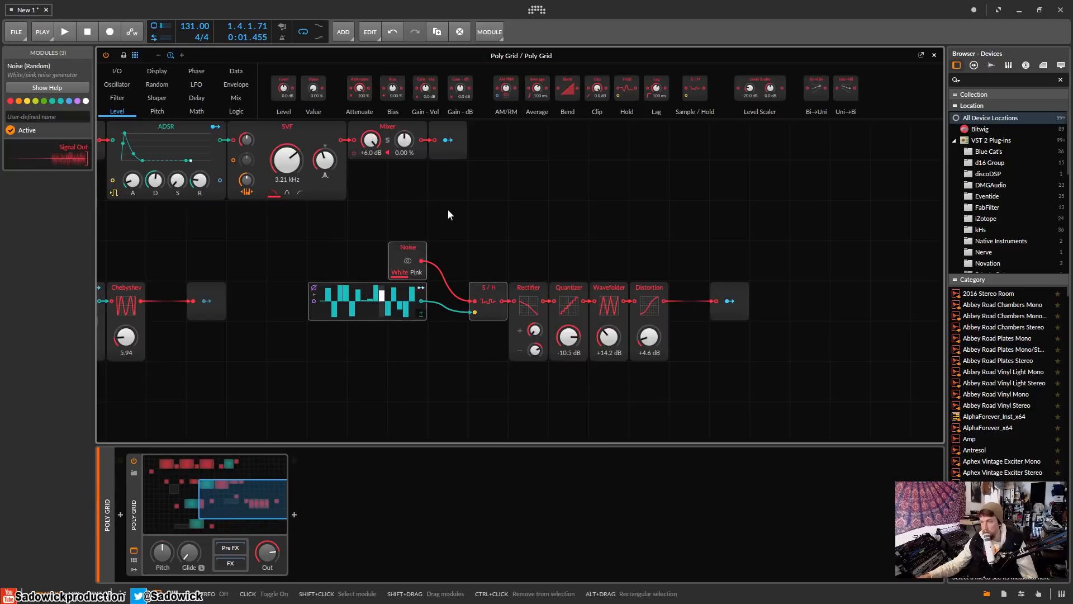
left_click(447, 209)
left_click_drag(313, 318, 314, 358)
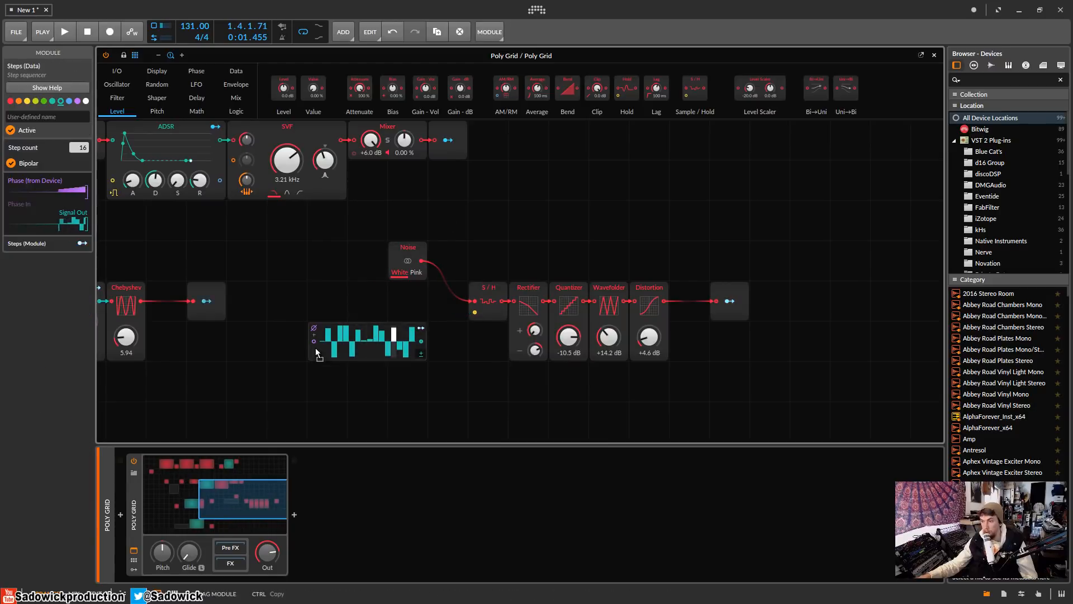
left_click_drag(414, 247, 416, 287)
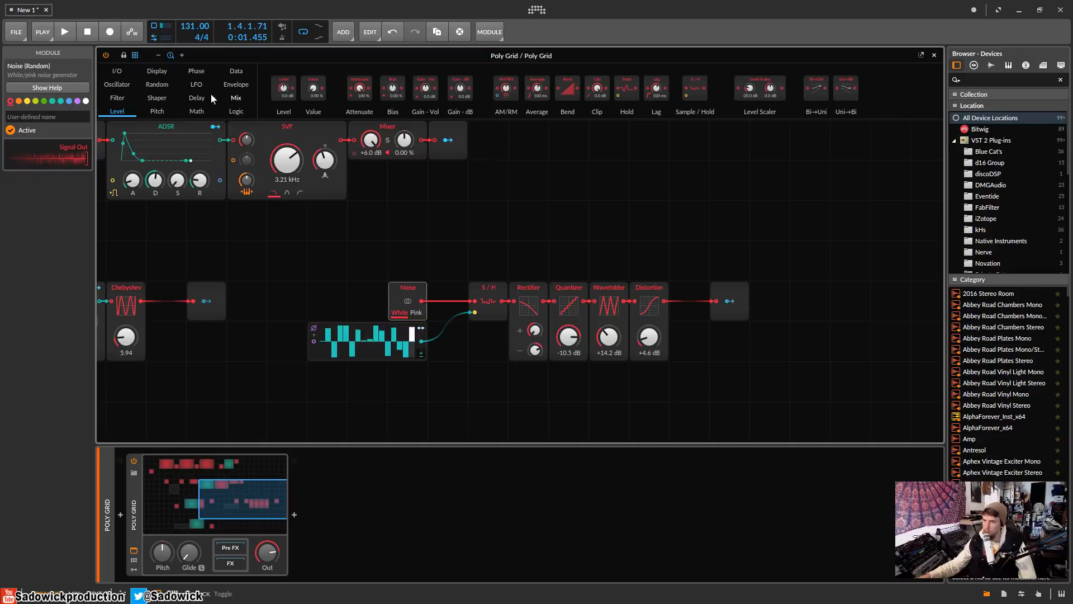
Add a Sawtooth oscillator above Noise and connect it to the Sample / Hold signal input in place of Noise.
left_click(118, 85)
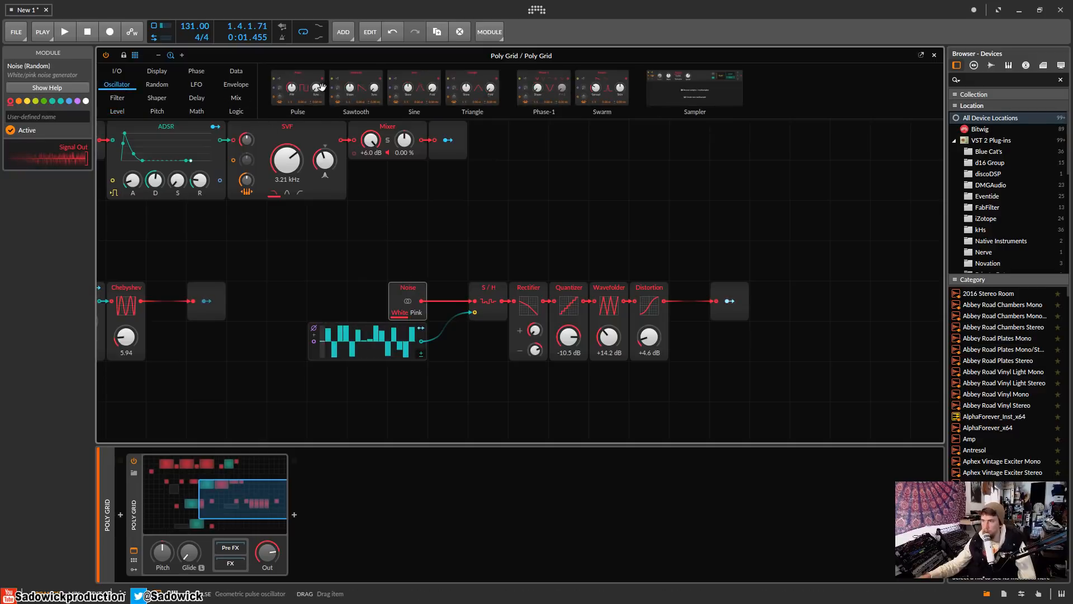
left_click_drag(361, 90, 321, 234)
left_click_drag(473, 302, 473, 302)
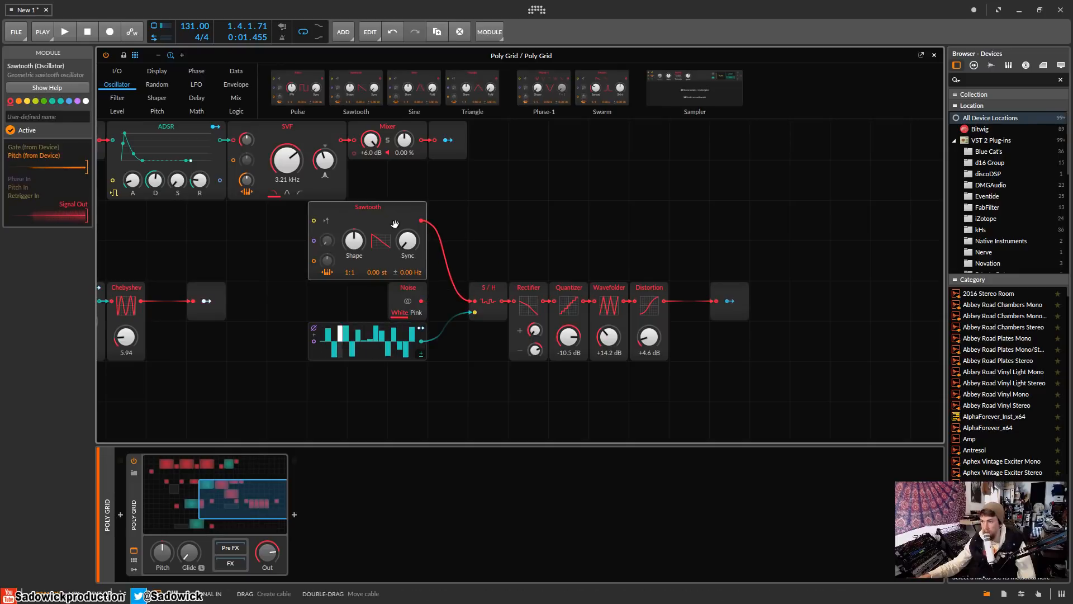
Audition the sampled Sawtooth and try a pitch ratio of 4:1 on it.
key("space")
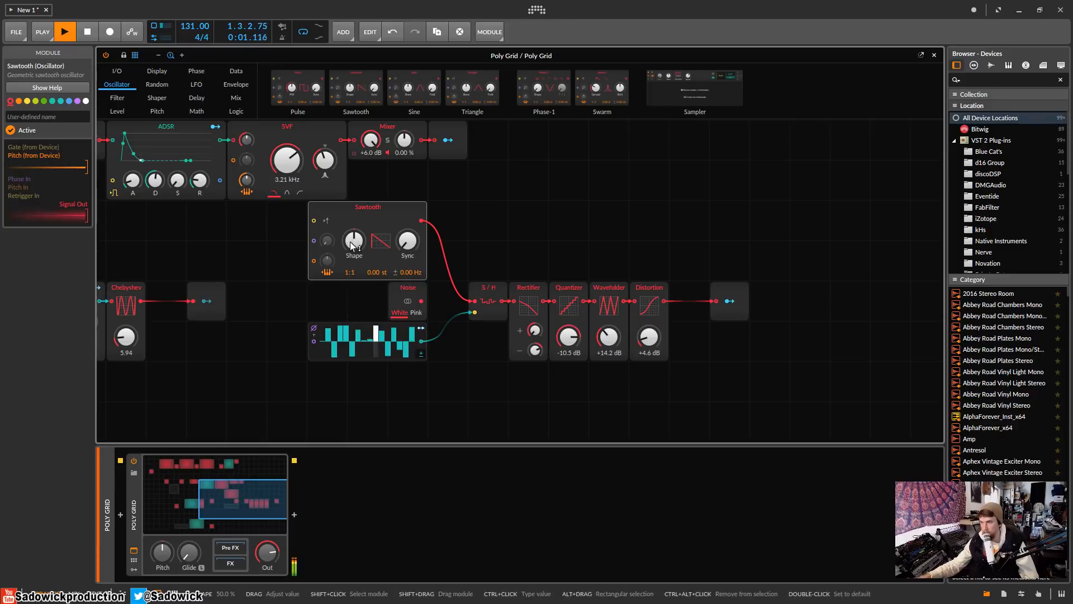
key("space")
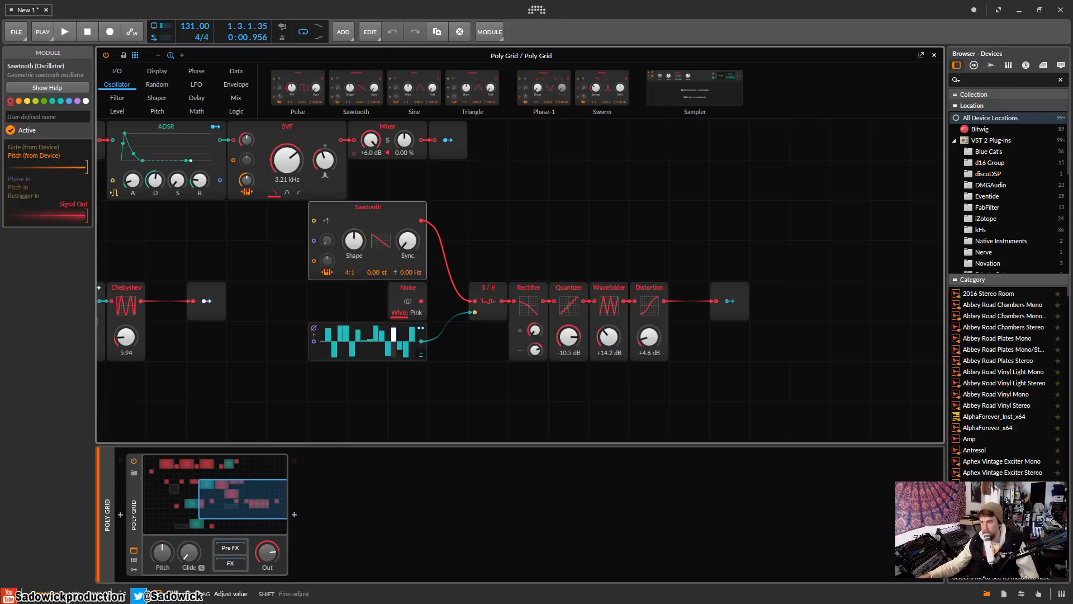
left_click_drag(349, 272, 344, 293)
key("space")
key("space")
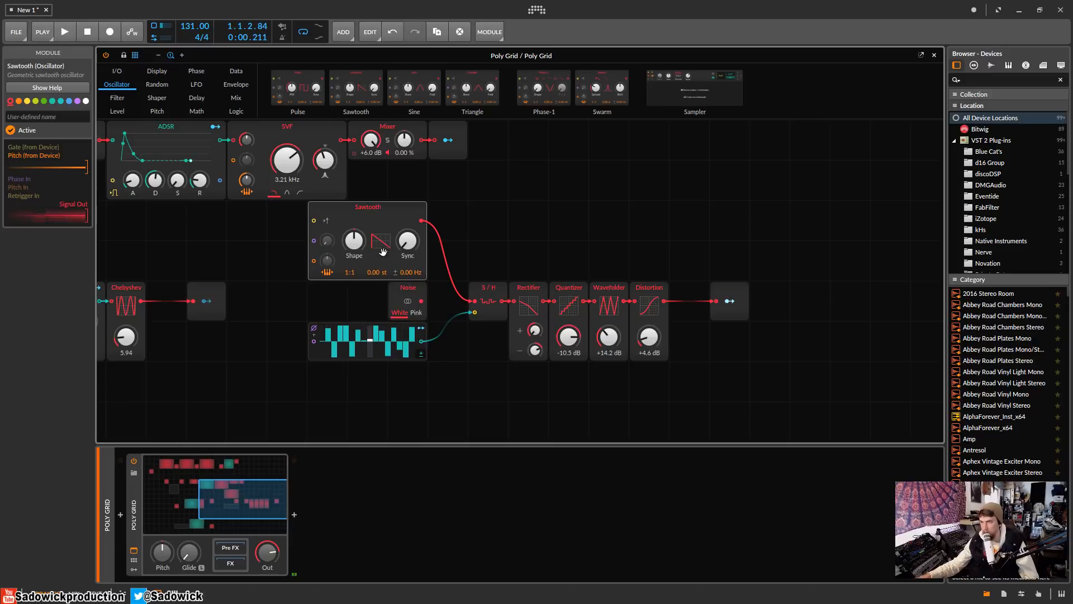
Replace the Sawtooth feeding Sample / Hold with a Sine oscillator and audition the patch.
right_click(362, 212)
left_click(393, 367)
key("space")
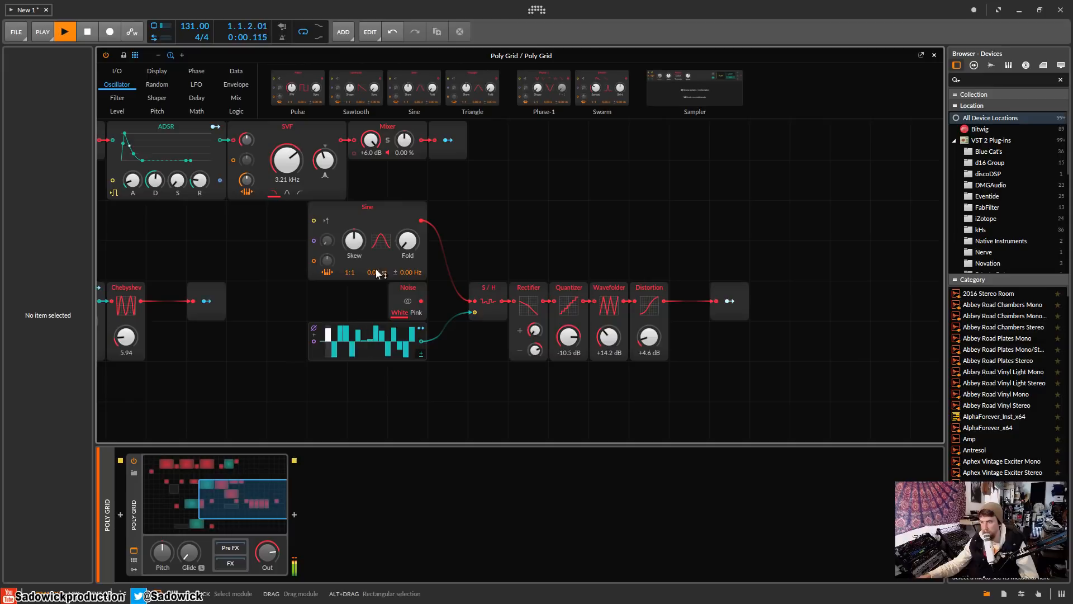
left_click(374, 212)
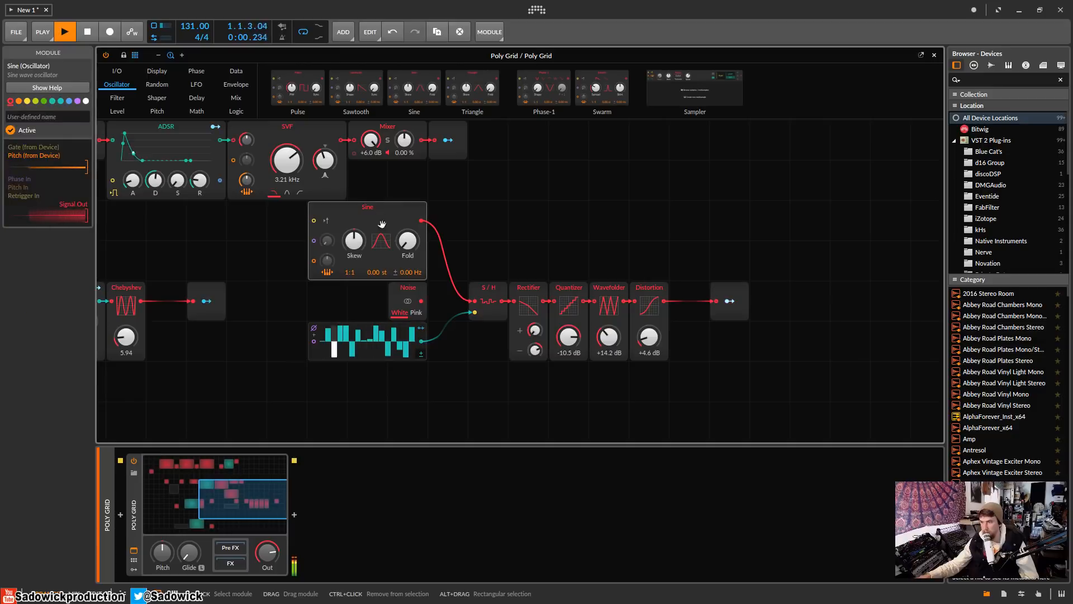
Set the Sine oscillator's pitch ratio to 5:1 and connect the Noise output to its pitch input.
left_click_drag(350, 273, 349, 263)
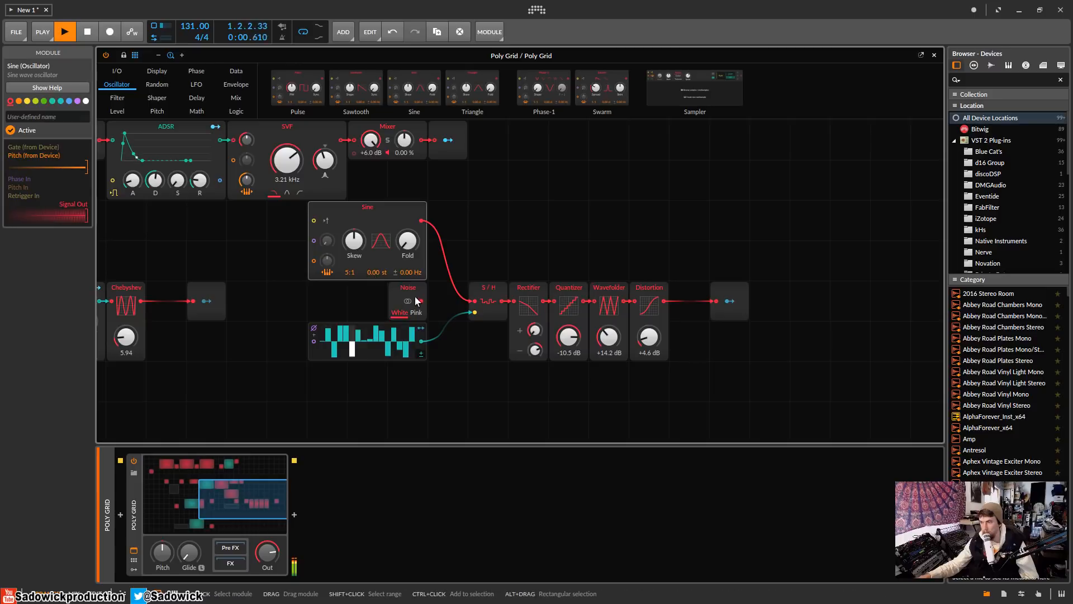
left_click_drag(421, 300, 327, 245)
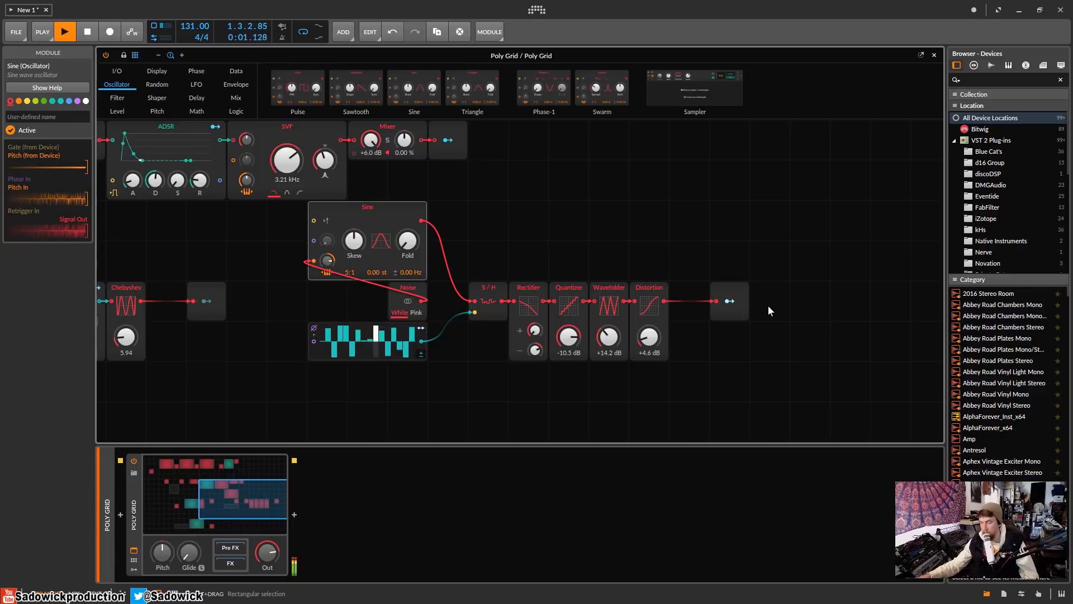
key("space")
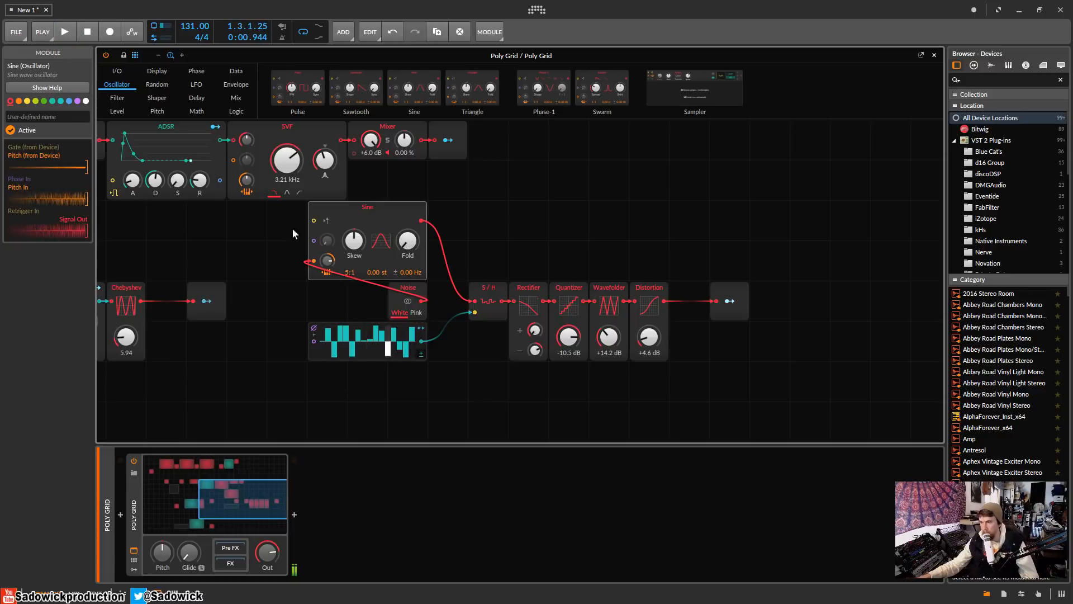
Move the Sine oscillator directly above Steps and place Noise up against the Sine's pitch input.
left_click_drag(249, 226, 897, 419)
left_click_drag(500, 300, 461, 299)
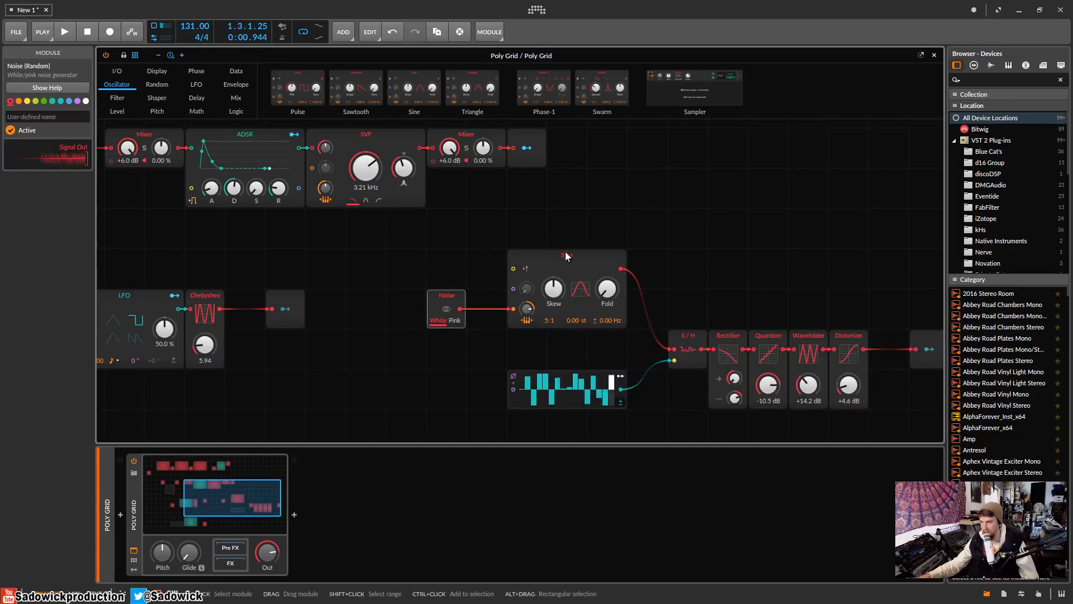
left_click_drag(524, 254, 525, 295)
left_click_drag(451, 298, 493, 337)
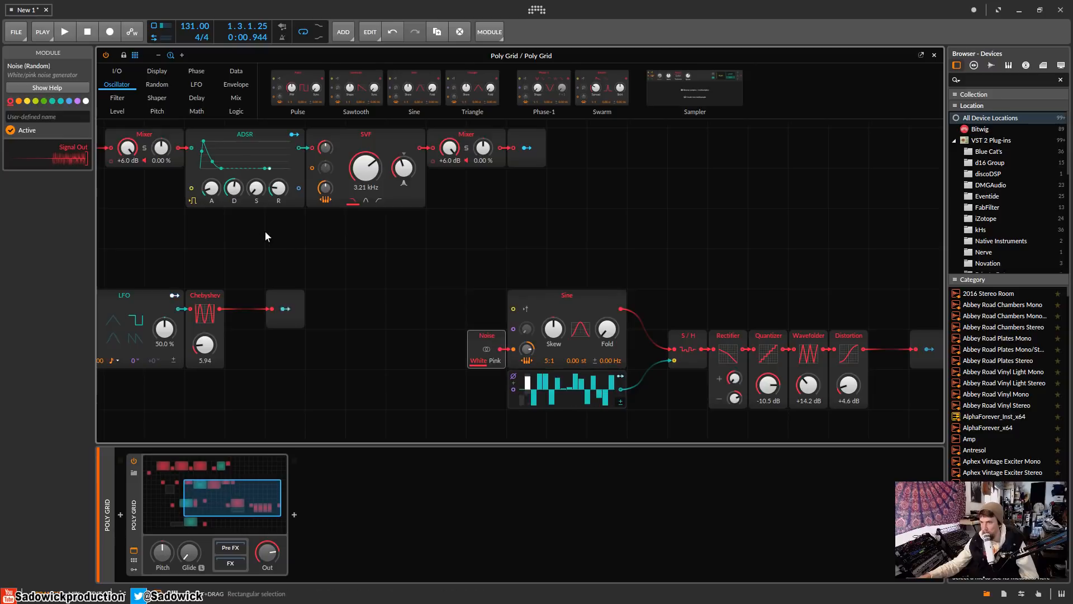
Move the Value module feeding the main Sawtooth's pitch input away from the oscillator to make room between them.
left_click_drag(265, 232, 847, 338)
left_click_drag(486, 320, 686, 467)
left_click_drag(340, 269, 303, 268)
left_click(303, 271)
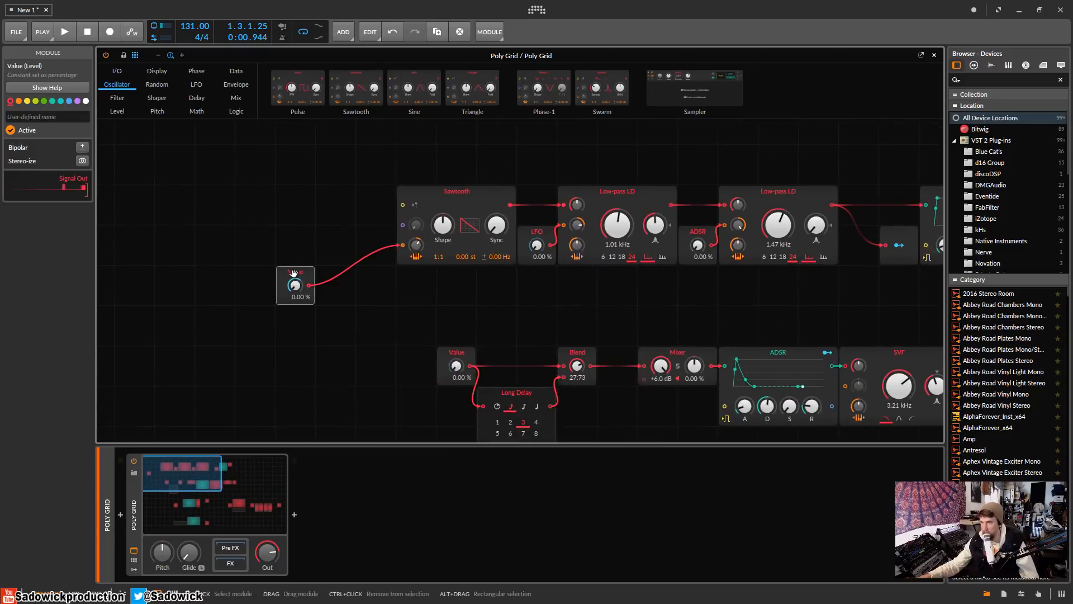
left_click(127, 112)
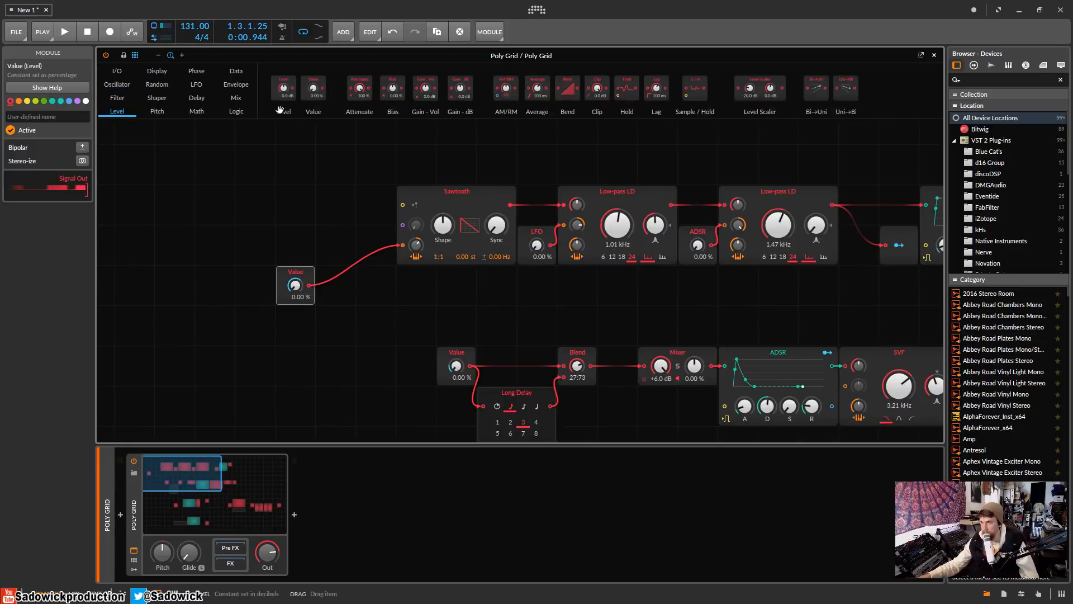
left_click_drag(286, 88, 373, 284)
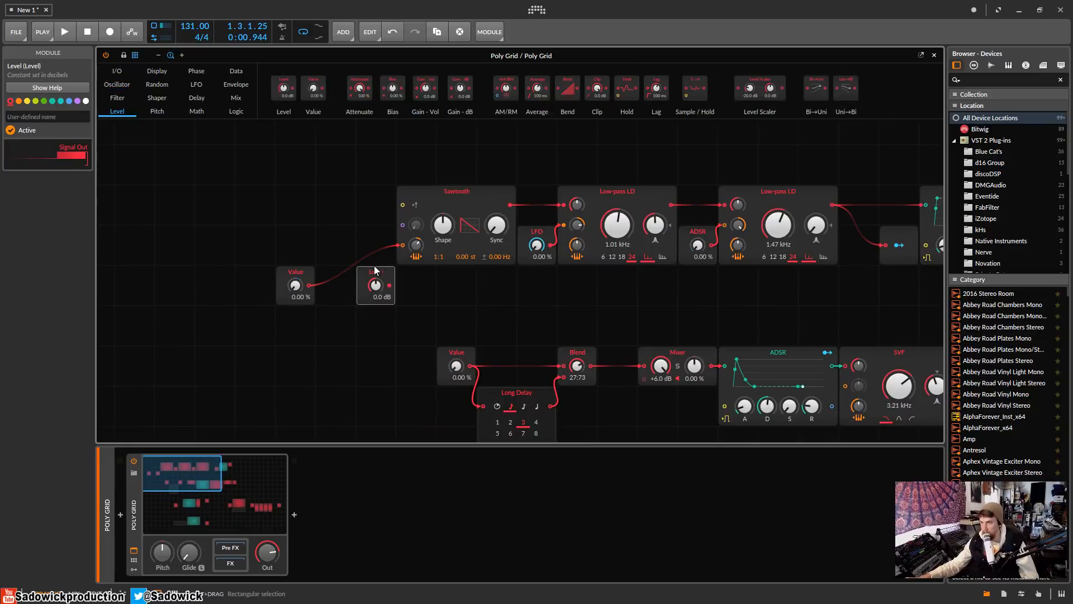
key("Delete")
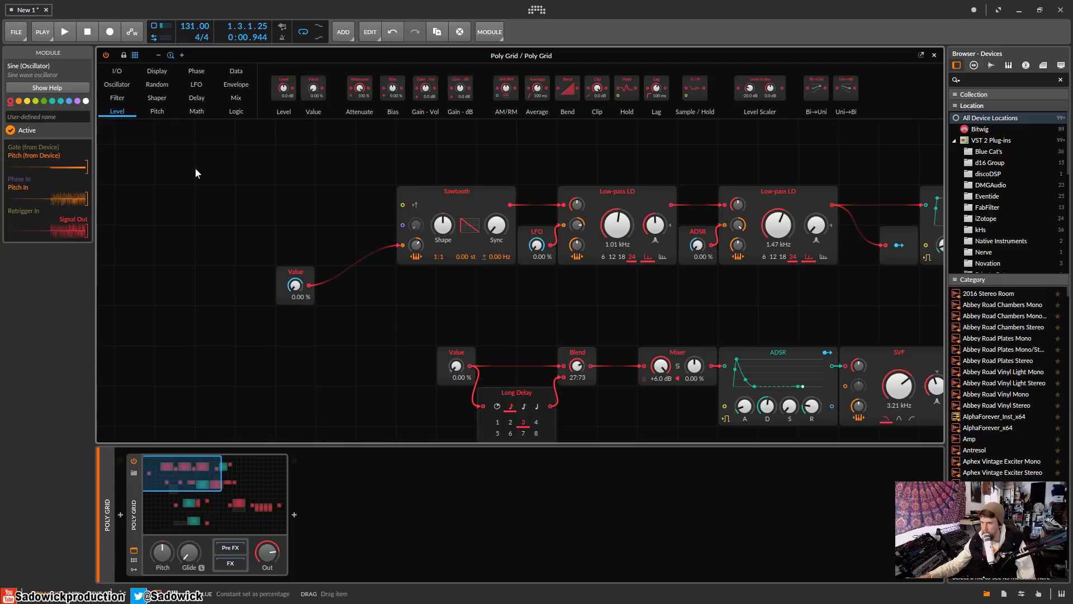
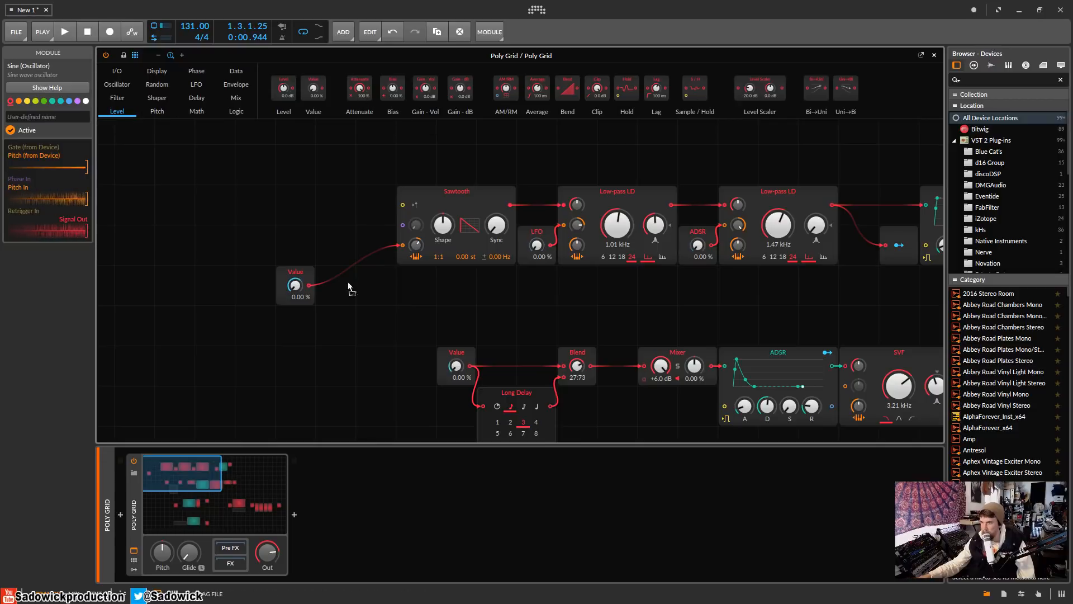
Insert an Attenuate set to 86.5 % between Value and the main Sawtooth's pitch input, and move both modules up against the oscillator.
left_click_drag(348, 286, 346, 288)
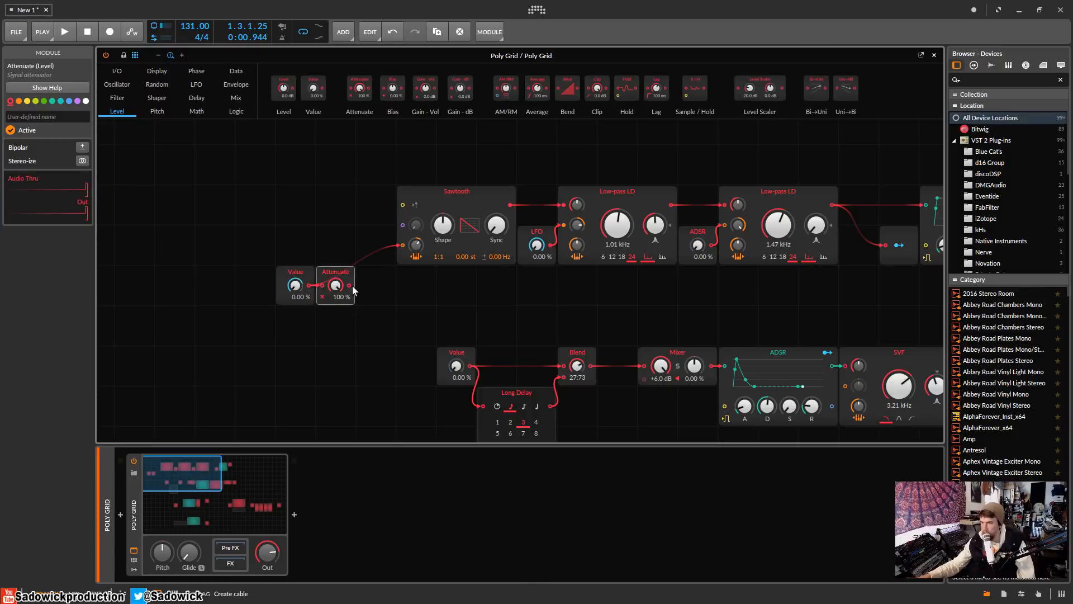
left_click_drag(335, 285, 335, 325)
key("space")
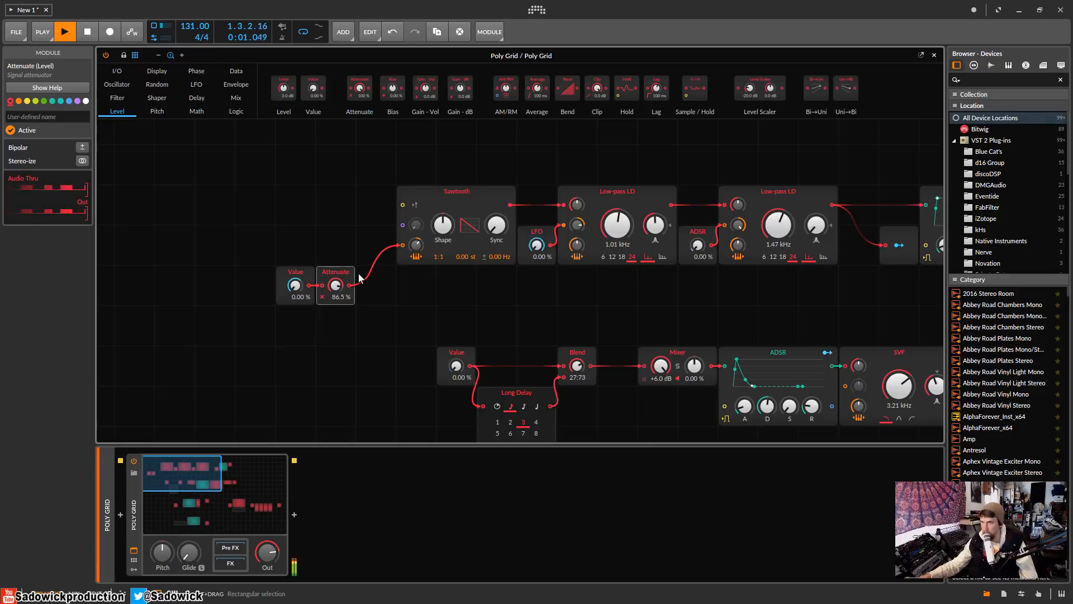
left_click(350, 216)
key("space")
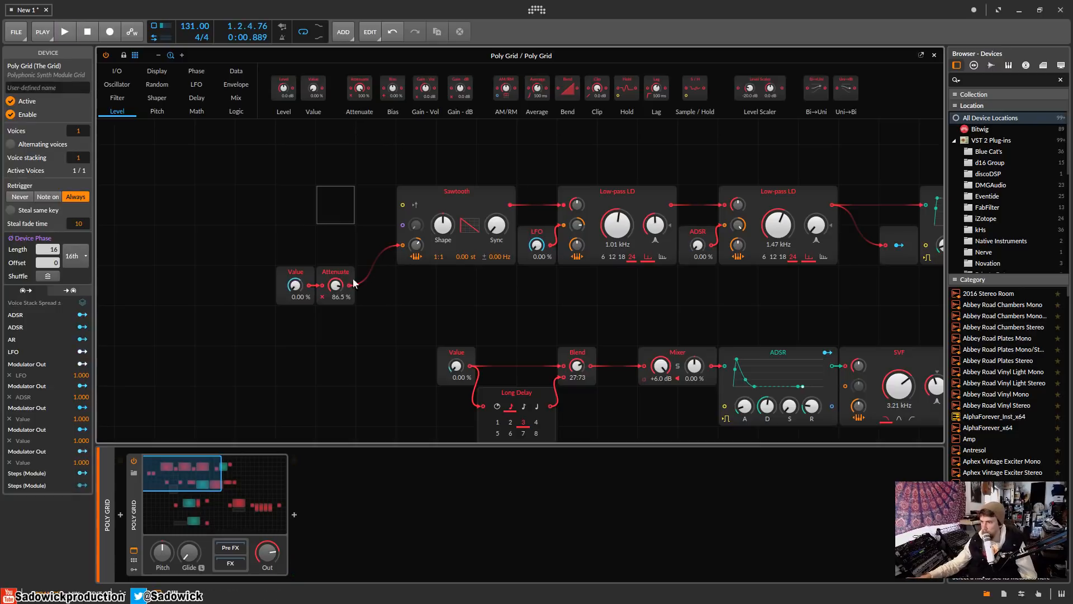
left_click_drag(252, 250, 387, 251)
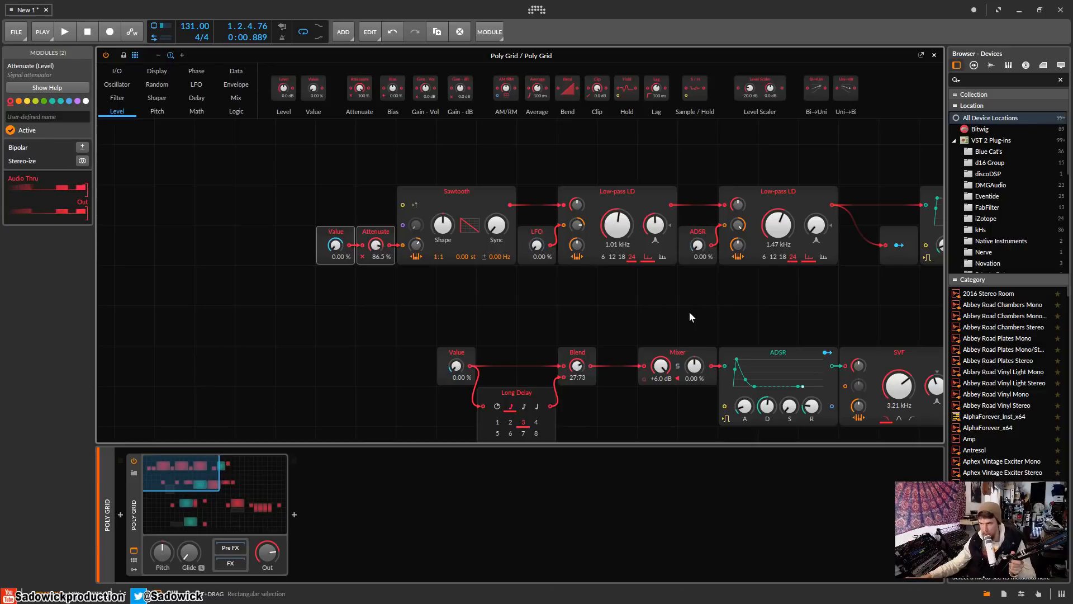
Add a Modulator Out below the Sample / Hold module and connect the Steps output to it.
left_click_drag(688, 310, 371, 191)
left_click_drag(639, 345, 472, 271)
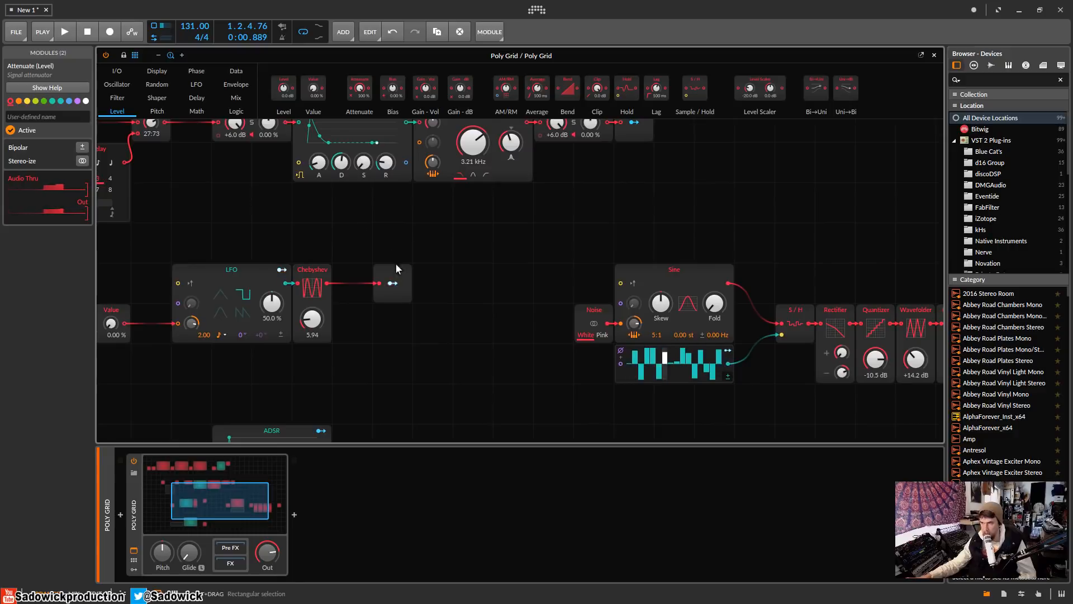
left_click_drag(395, 263, 454, 287)
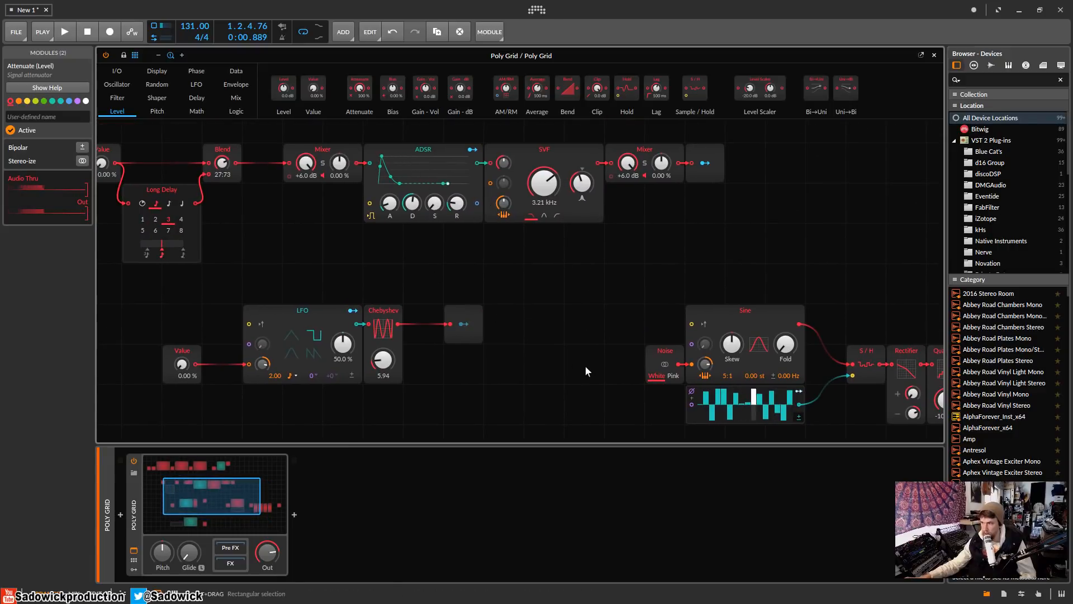
left_click_drag(546, 334, 425, 259)
mouse_move(571, 345)
left_mouse_down()
mouse_move(531, 350)
mouse_move(571, 349)
left_mouse_up()
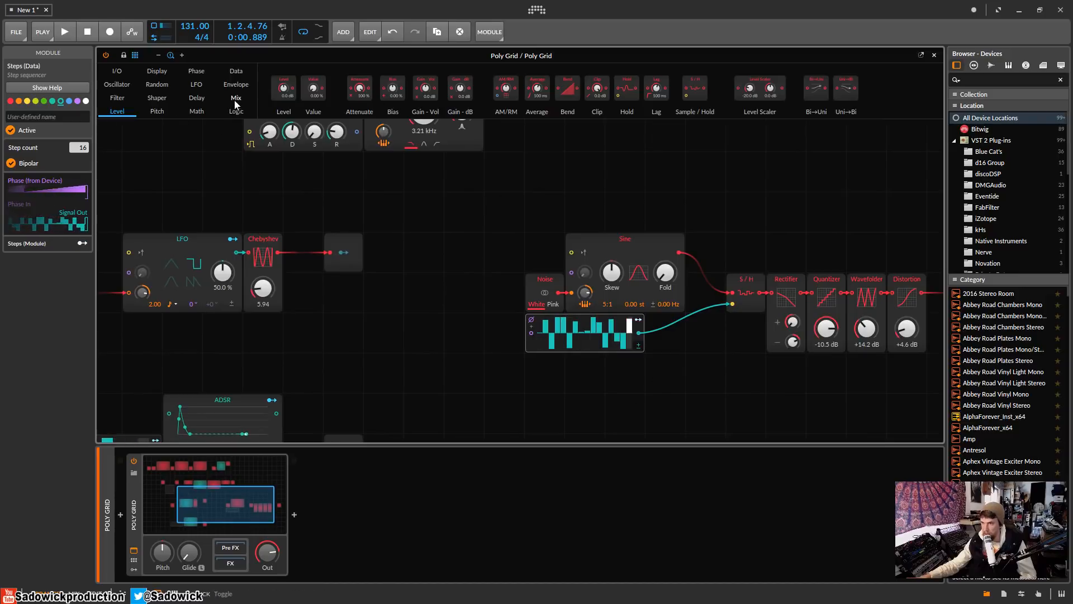
left_click(117, 71)
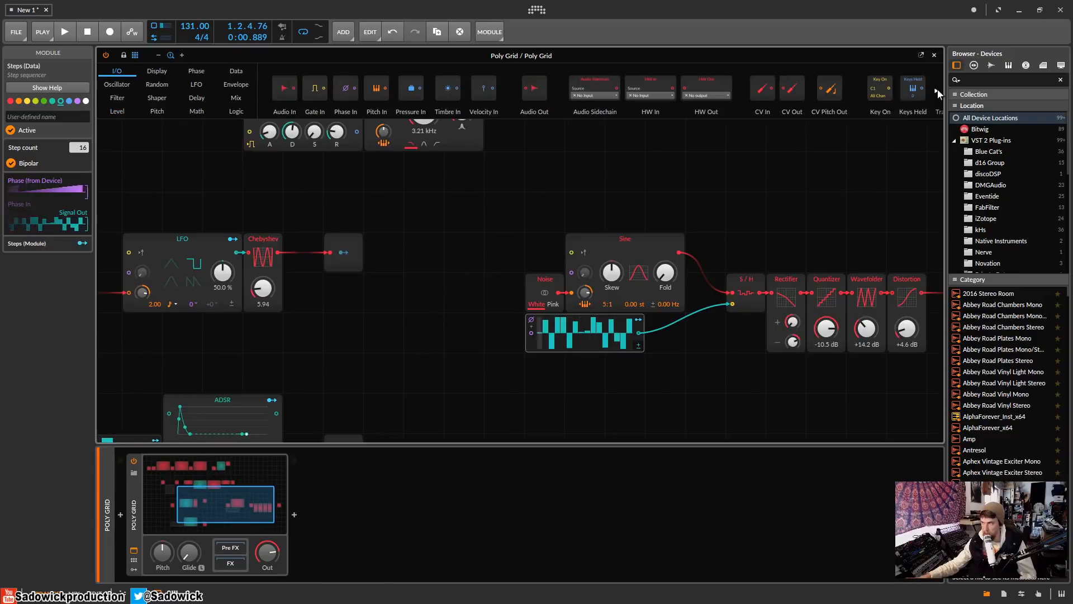
left_click_drag(938, 92, 705, 380)
left_click_drag(640, 333, 693, 373)
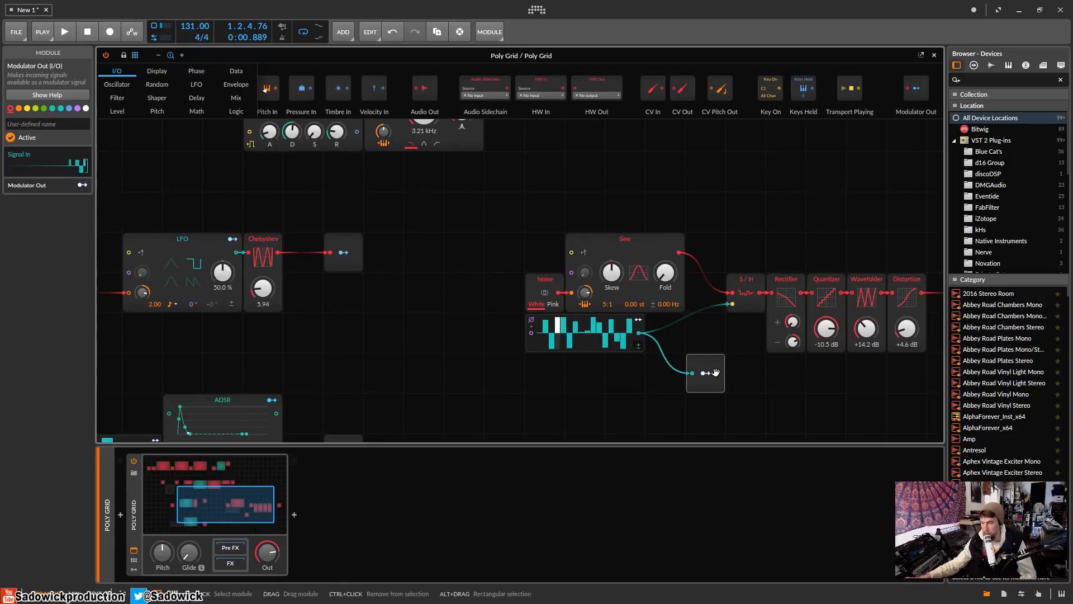
Add a Value module modulated by the new Modulator Out at 1.000 and place it below the Mixer that feeds the ADSR.
left_click(236, 98)
left_click(117, 112)
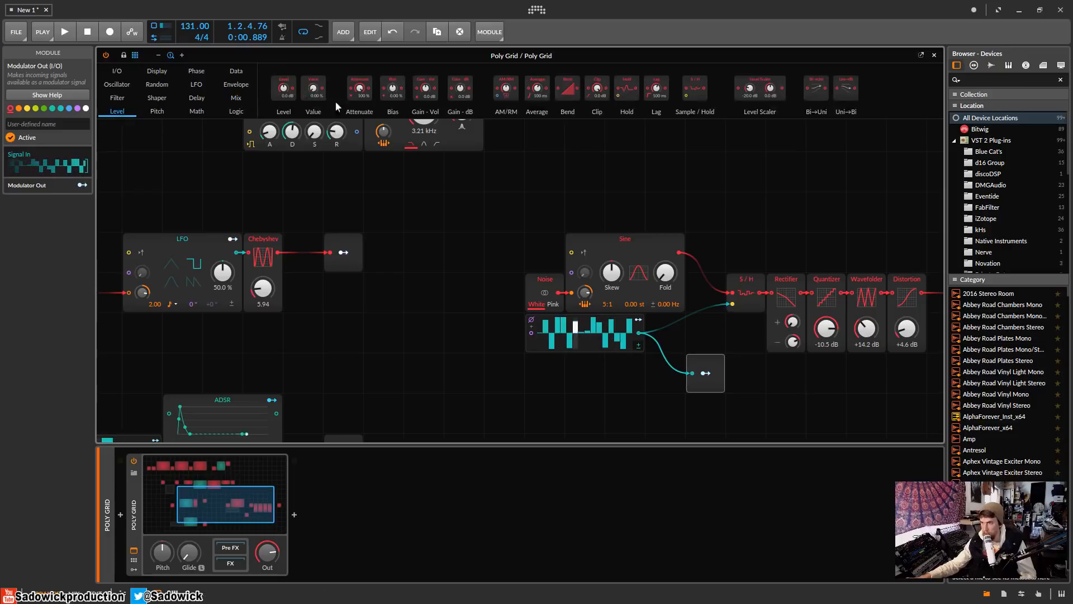
left_click_drag(359, 90, 745, 358)
left_click(705, 372)
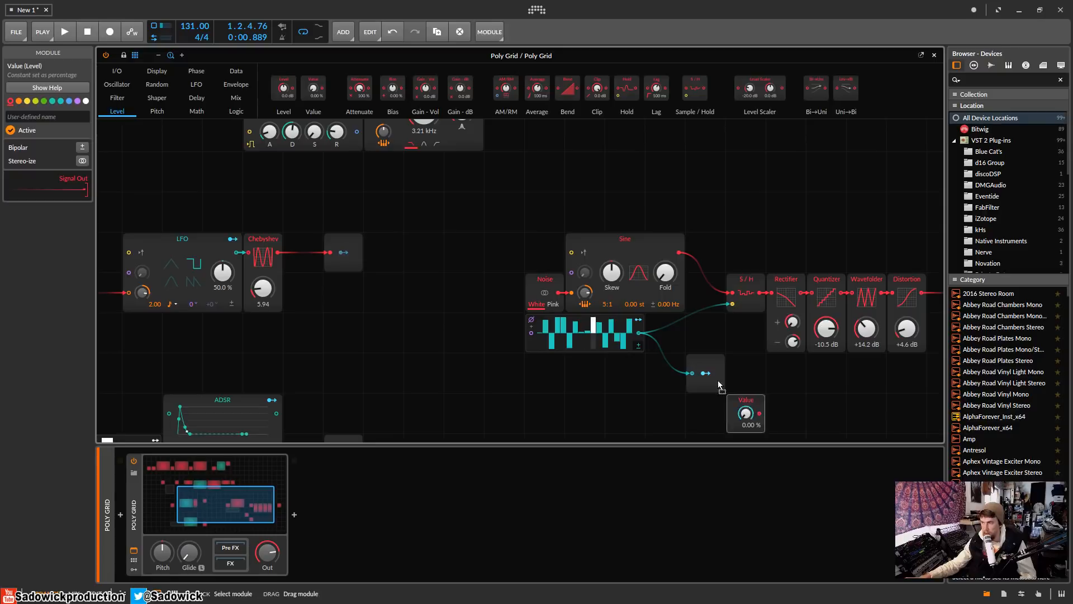
left_click_drag(746, 400, 173, 151)
scroll(234, 166, "up", 3)
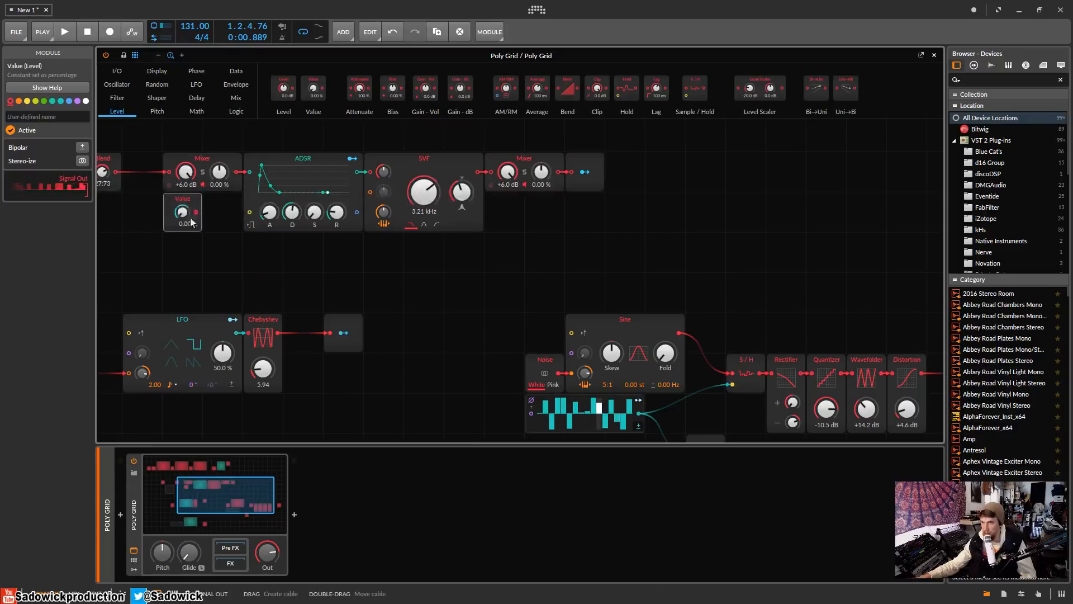
Connect the new Value module's output to the gate input of the ADSR before the SVF and start playback.
left_click_drag(195, 218, 255, 219)
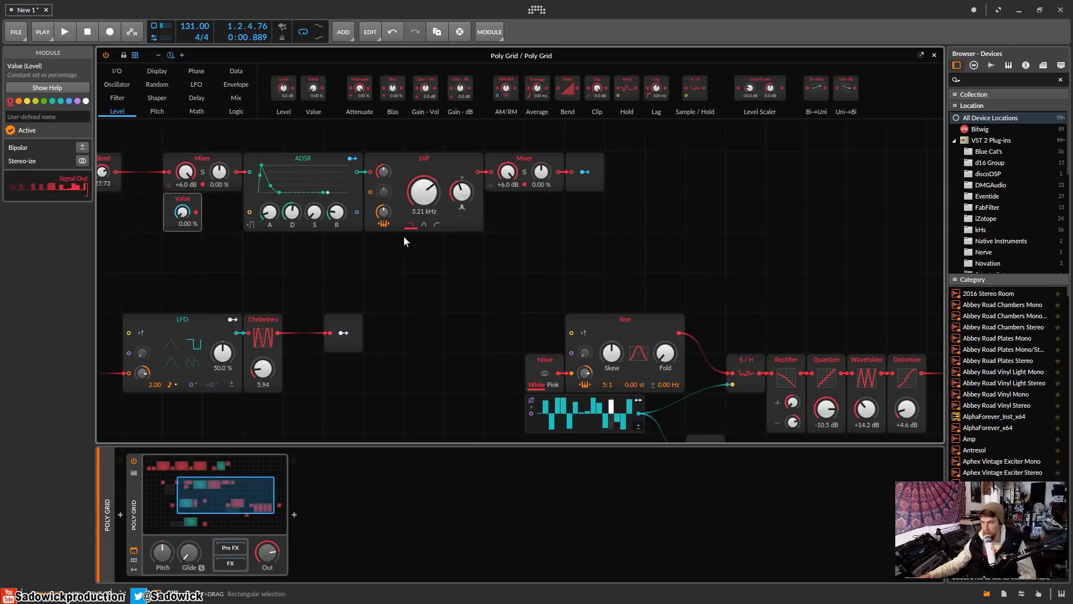
key("space")
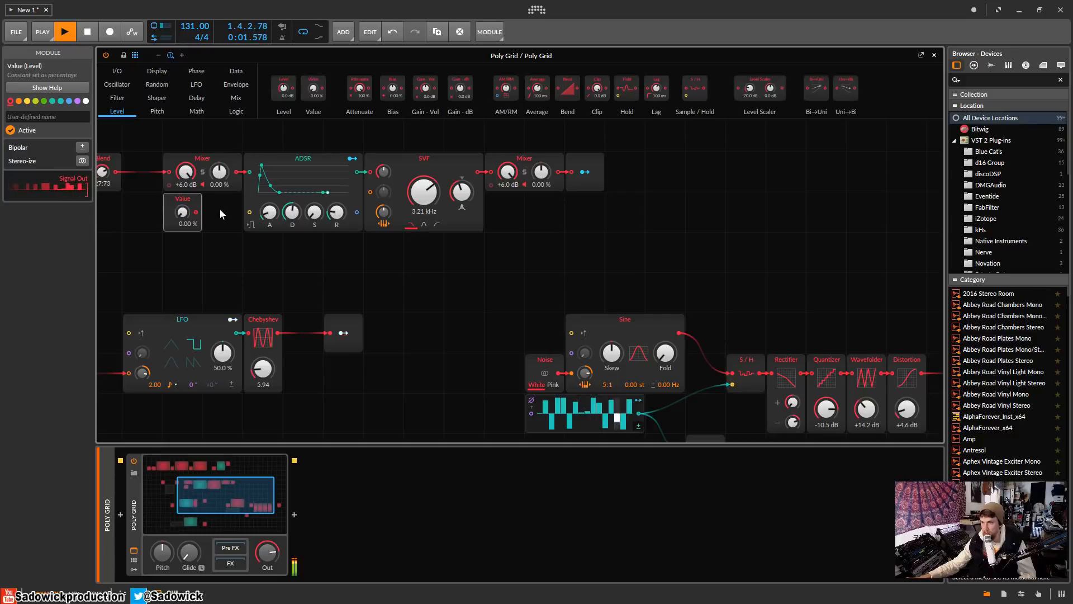
key("space")
left_click_drag(197, 212, 249, 213)
key("space")
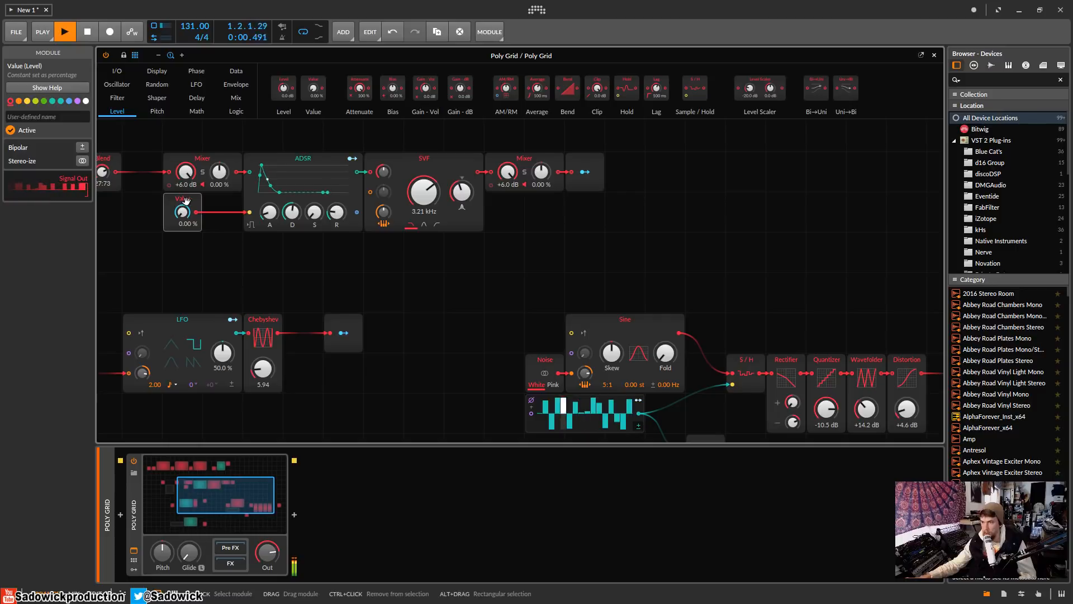
Move the Value module farther down and away from the ADSR, and audition the step-driven gate.
left_click_drag(180, 203, 140, 243)
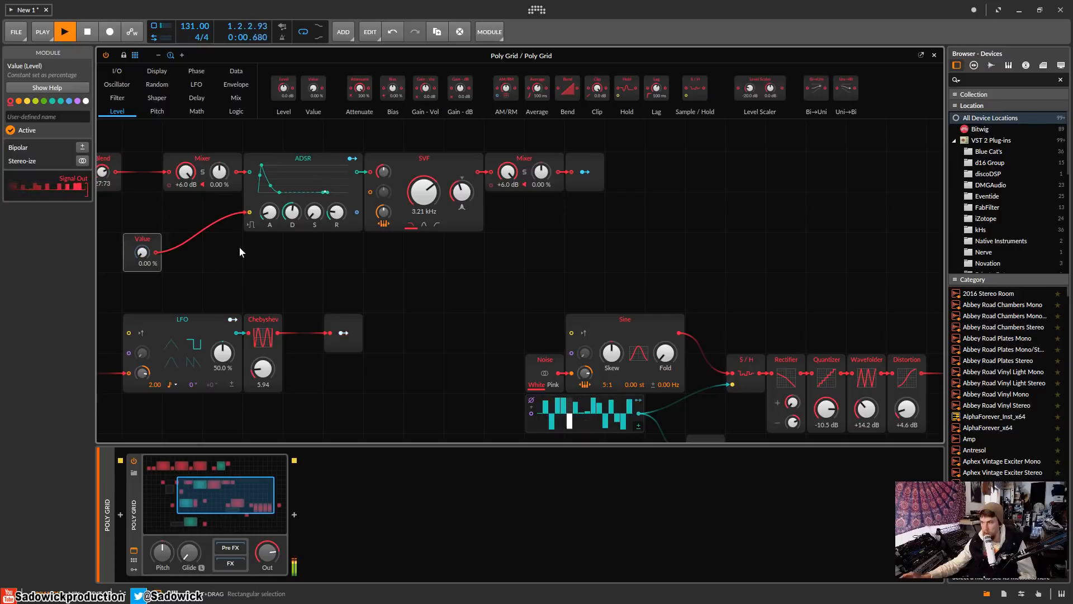
key("space")
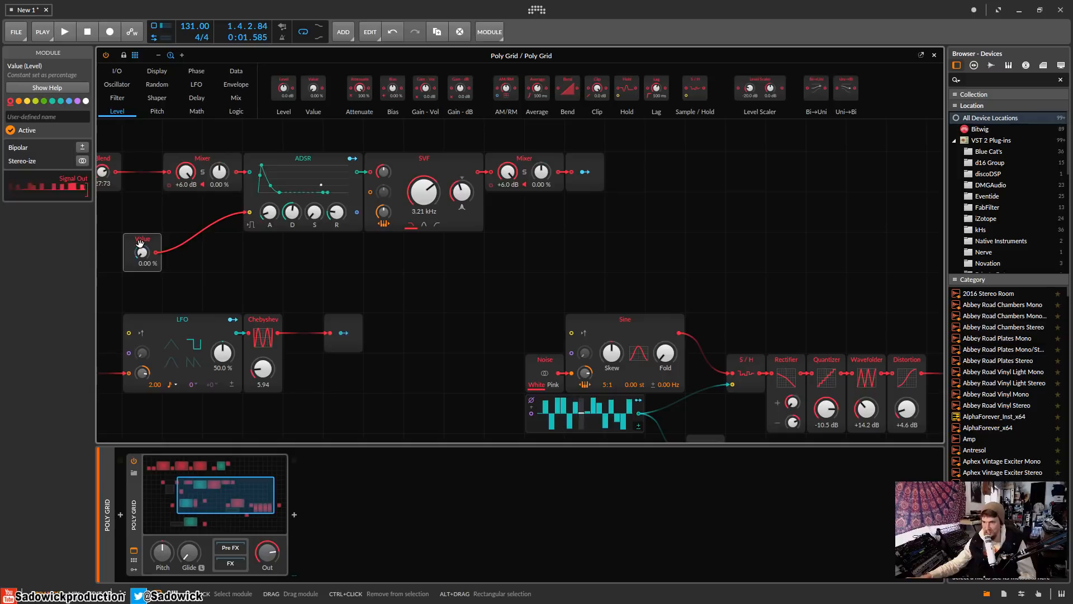
key("space")
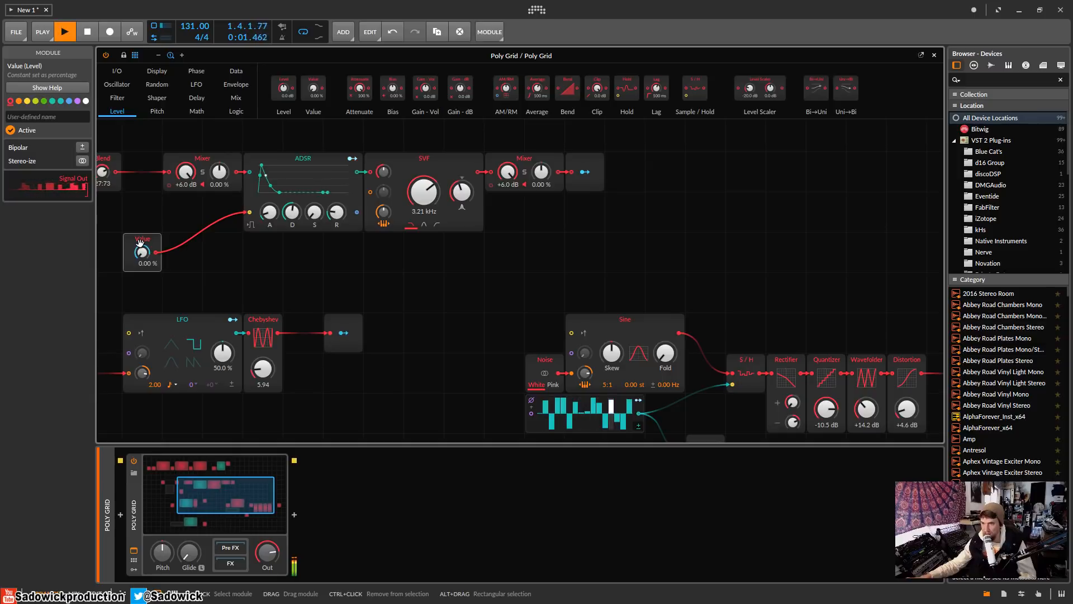
key("space")
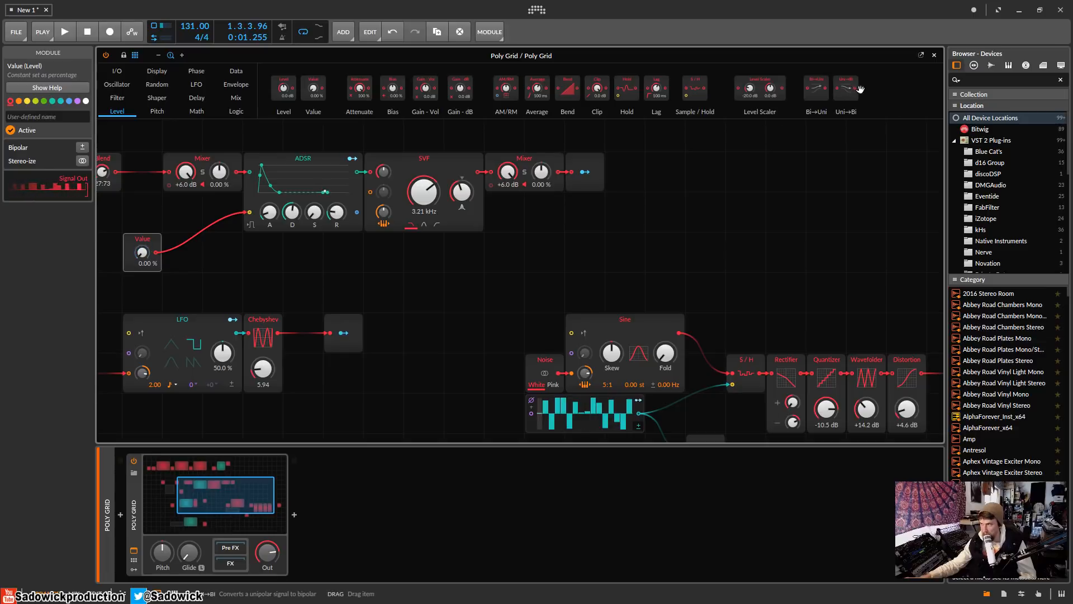
Insert a Uni→Bi converter beside Value to feed the ADSR's gate input, and play the patch.
left_click_drag(846, 87, 239, 264)
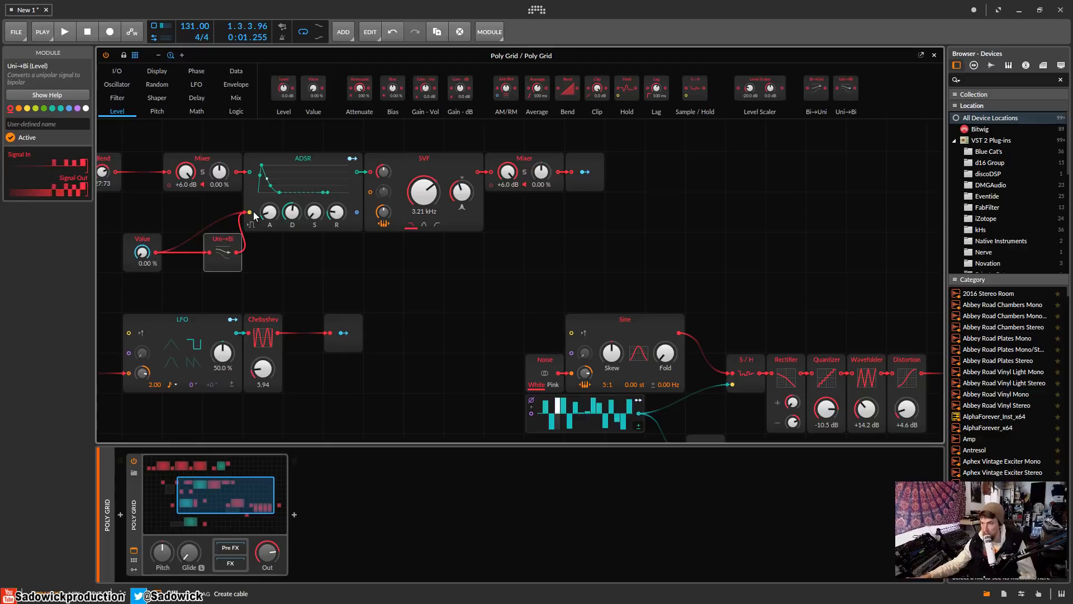
left_click_drag(253, 211, 196, 239)
key("space")
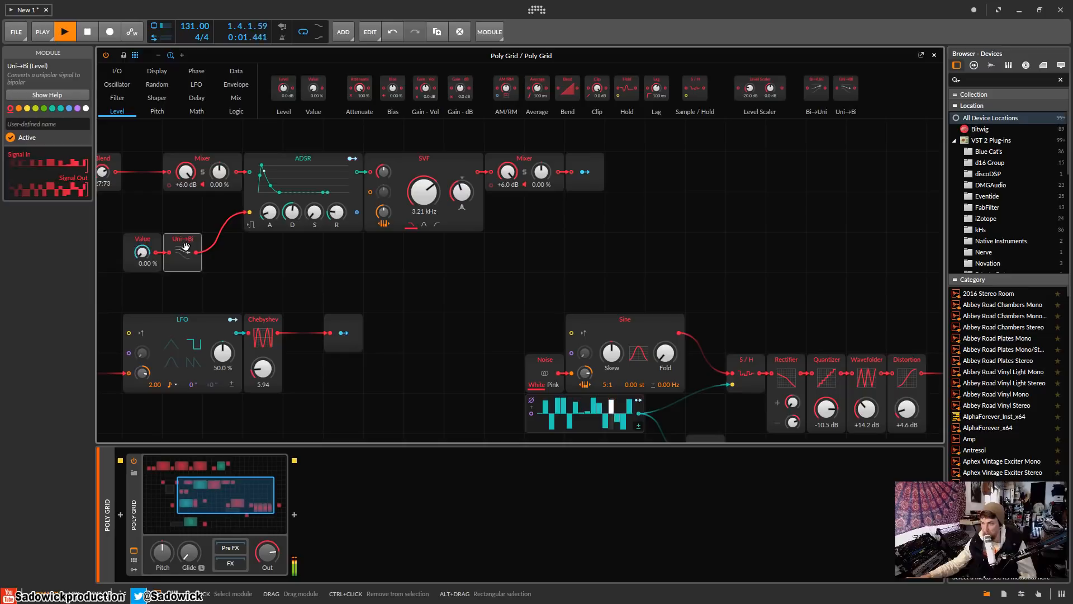
Set the Steps Modulator Out's modulation amount on the Value module to 0.880 while auditioning, then stop playback.
scroll(398, 299, "down", 3)
scroll(399, 296, "up", 2)
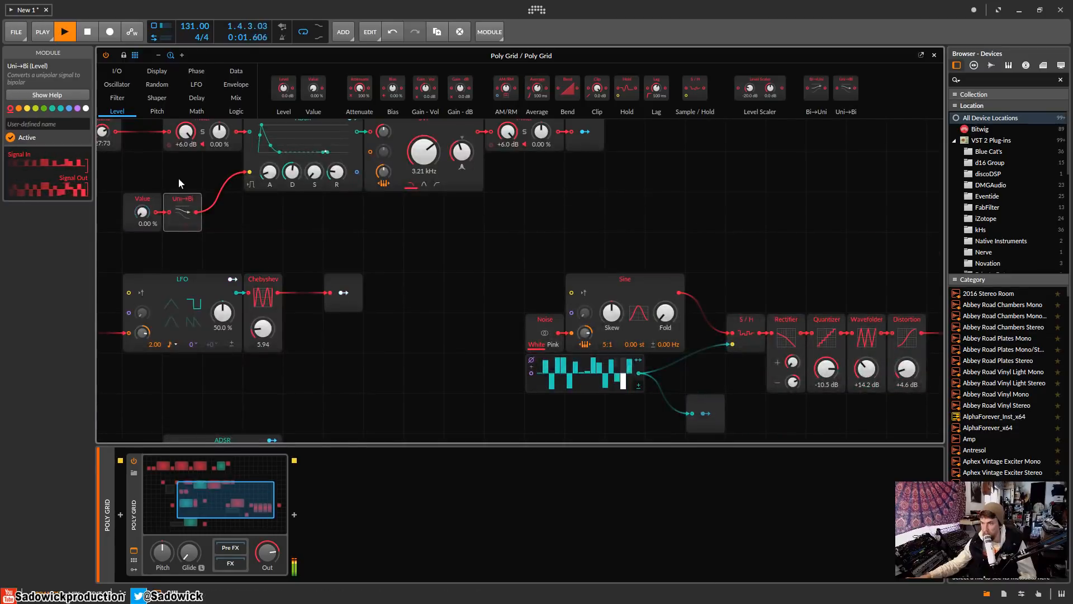
scroll(394, 306, "down", 1)
left_click(706, 374)
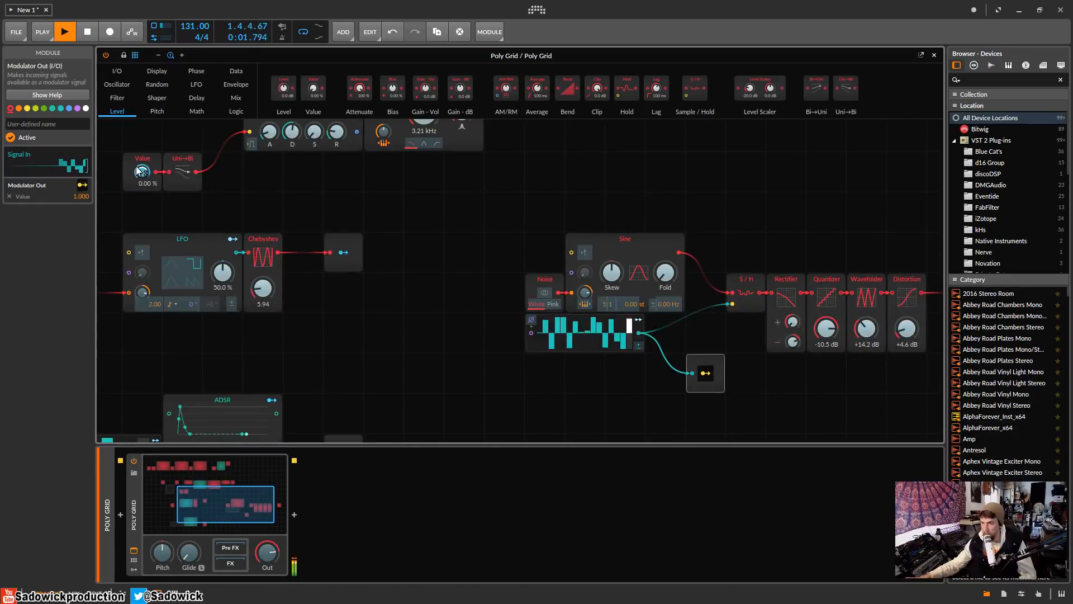
left_click_drag(142, 172, 142, 115)
key("space")
scroll(431, 211, "up", 2)
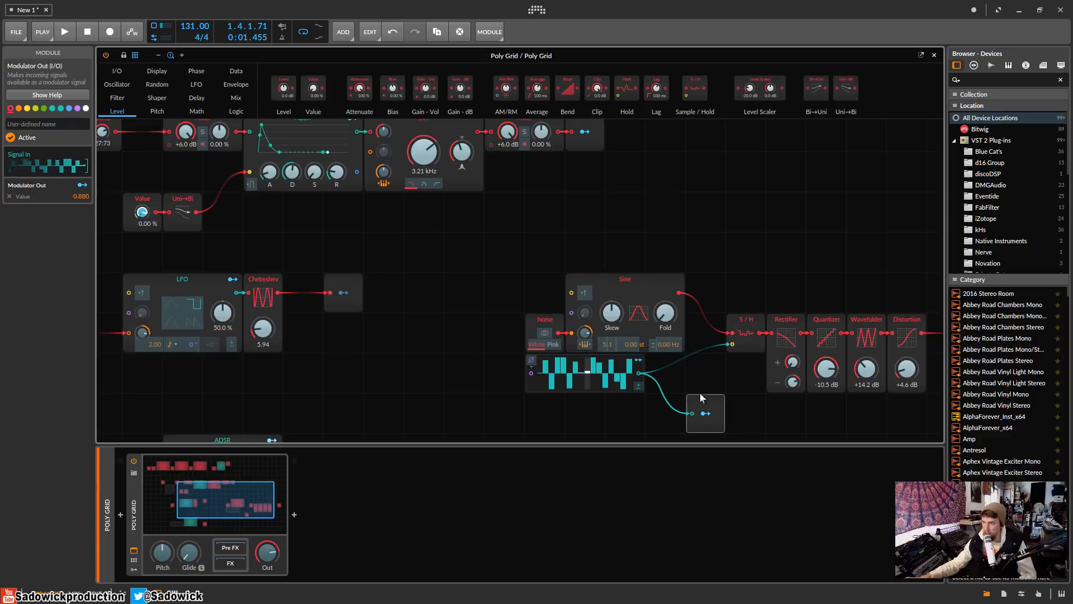
left_click(707, 414)
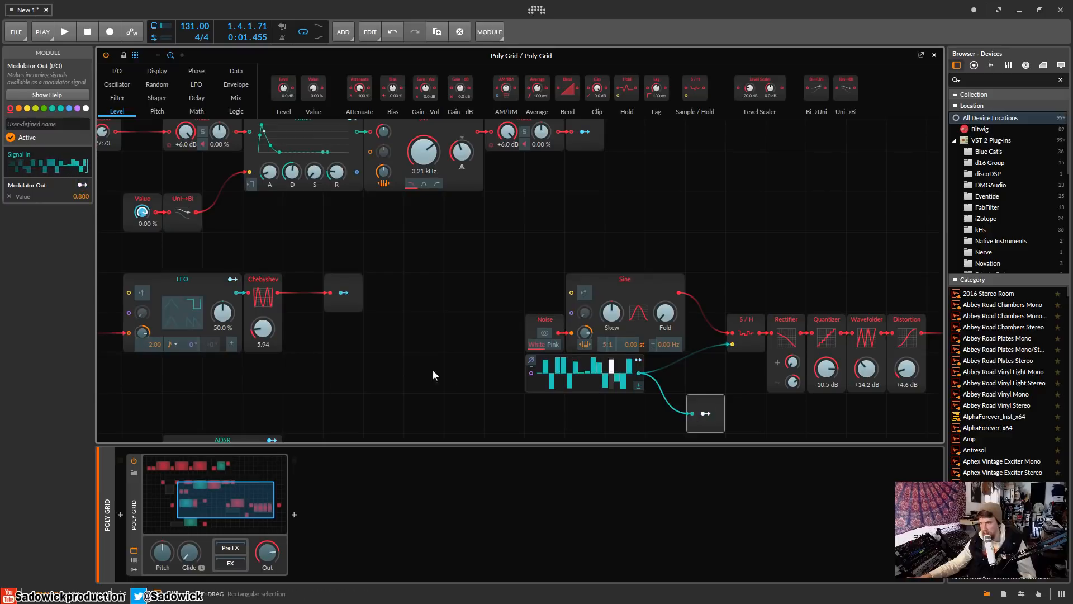
Tidy the grid layout by moving the Sine and Sample / Hold branch one row down and the Sawtooth row to the right.
left_click_drag(433, 370, 482, 374)
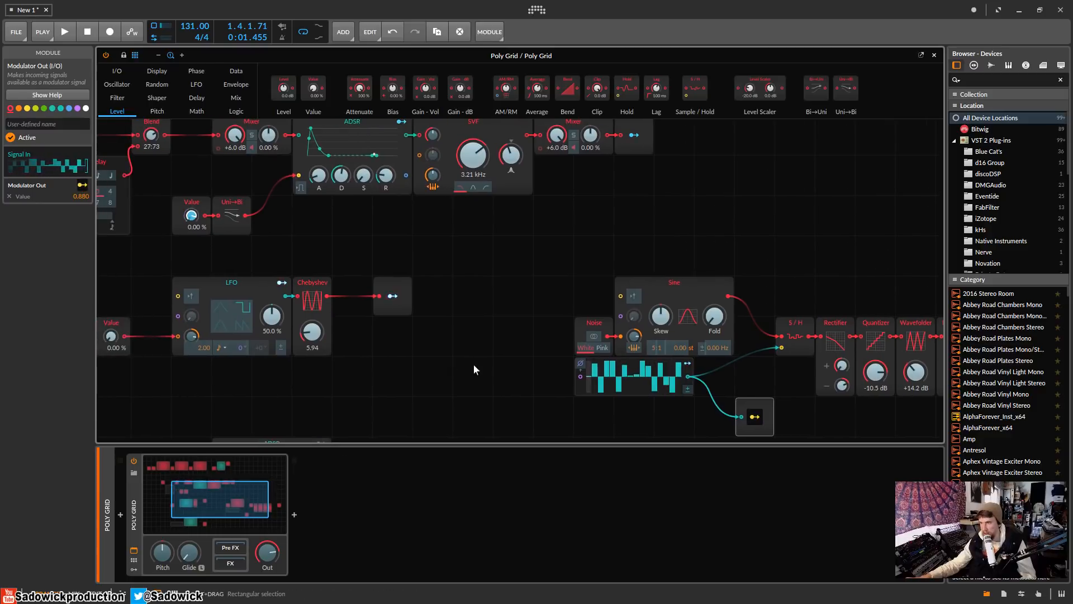
left_click(159, 55)
left_click(158, 54)
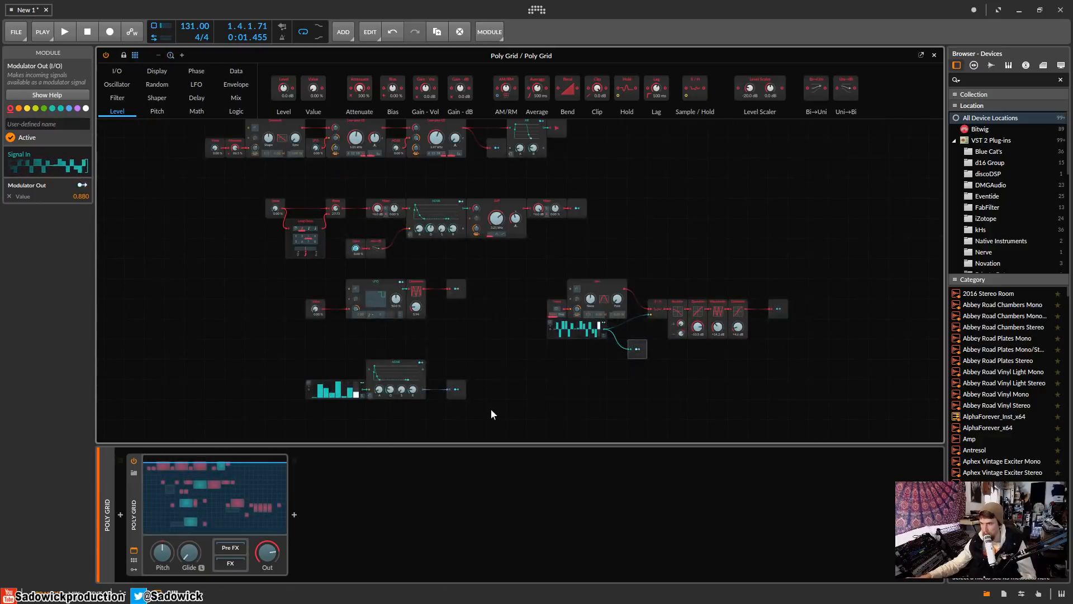
left_click_drag(491, 409, 309, 347)
mouse_move(397, 363)
left_mouse_down()
mouse_move(393, 331)
mouse_move(391, 365)
mouse_move(376, 350)
mouse_move(399, 366)
left_mouse_up()
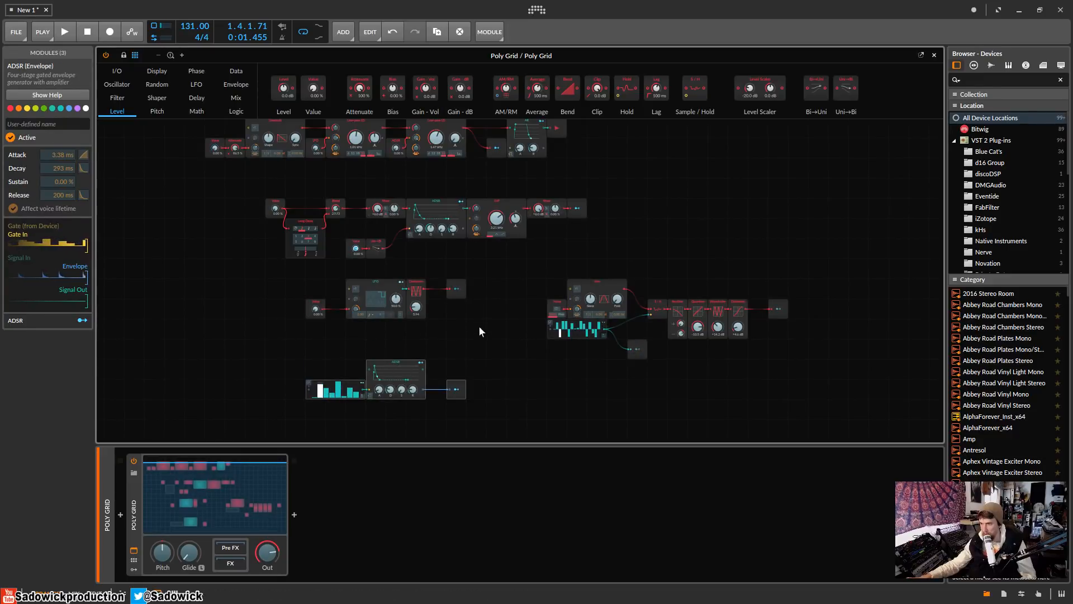
left_click(641, 350)
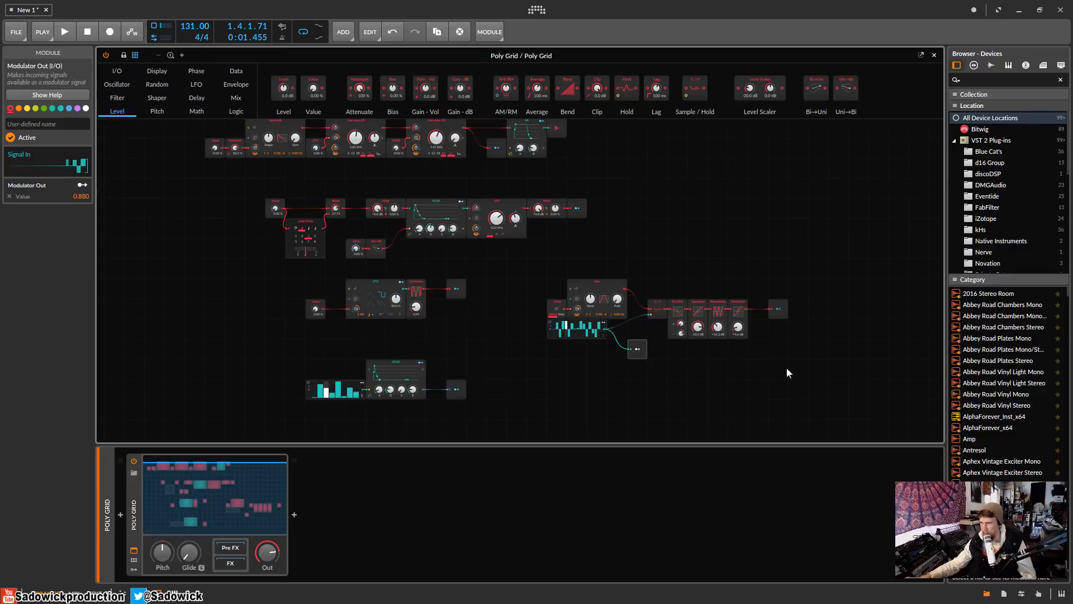
left_click_drag(822, 376, 520, 256)
left_click_drag(600, 302, 597, 332)
scroll(524, 303, "up", 2)
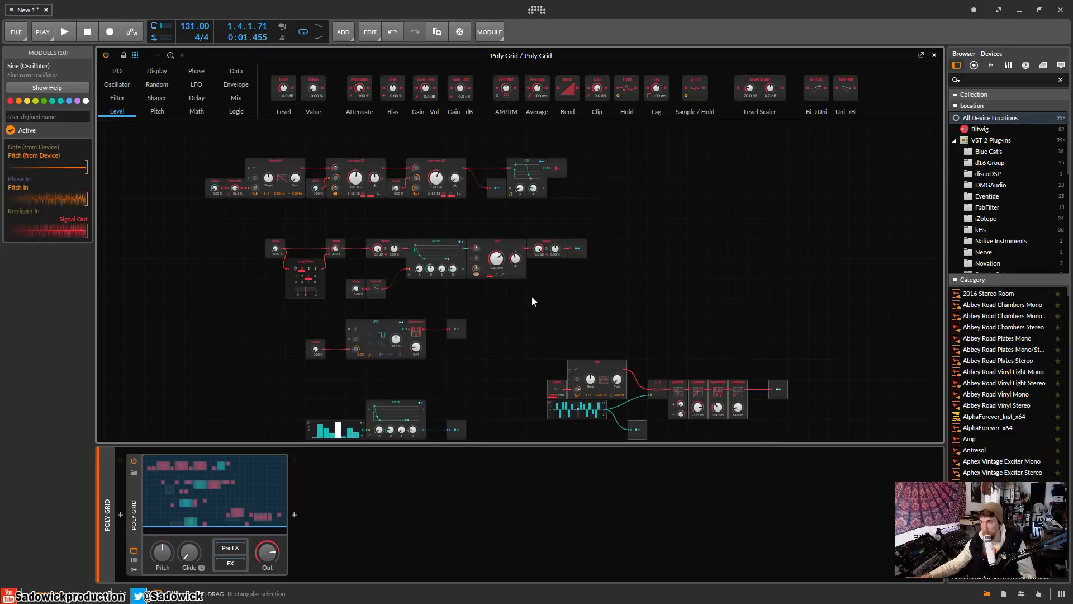
left_click_drag(206, 151, 145, 119)
left_click_drag(268, 162, 332, 171)
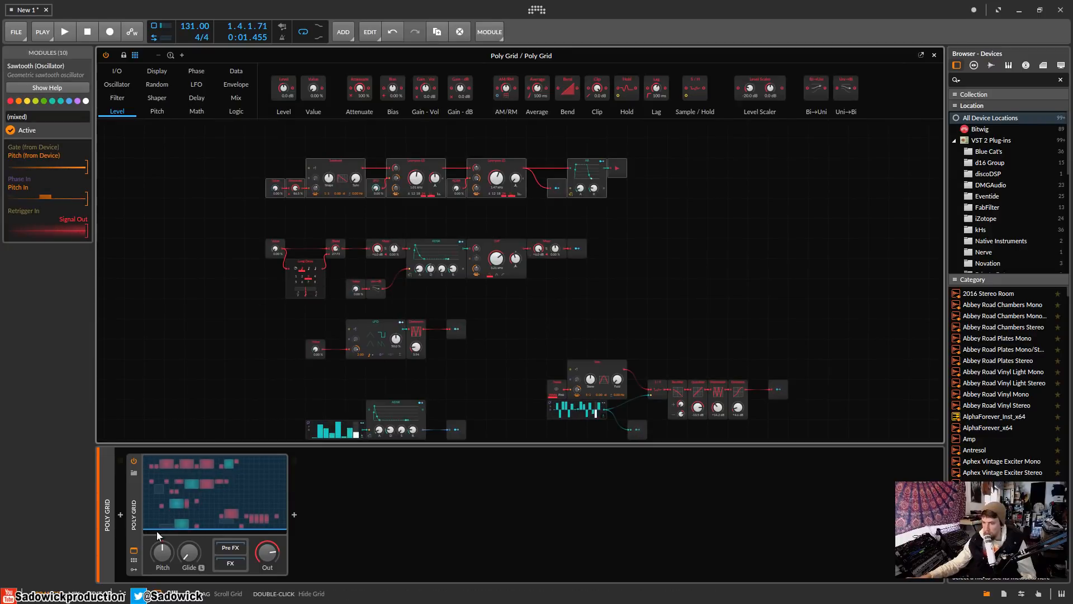
Add an LFO modulator to the Poly Grid device's first modulator slot.
left_click(135, 569)
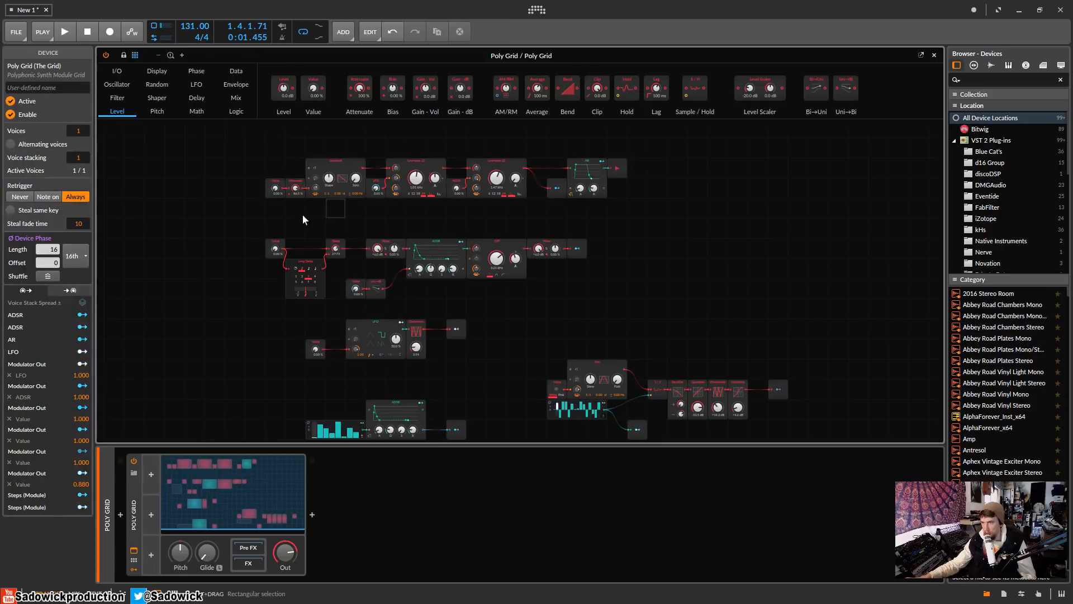
scroll(303, 219, "up", 2)
left_click(151, 474)
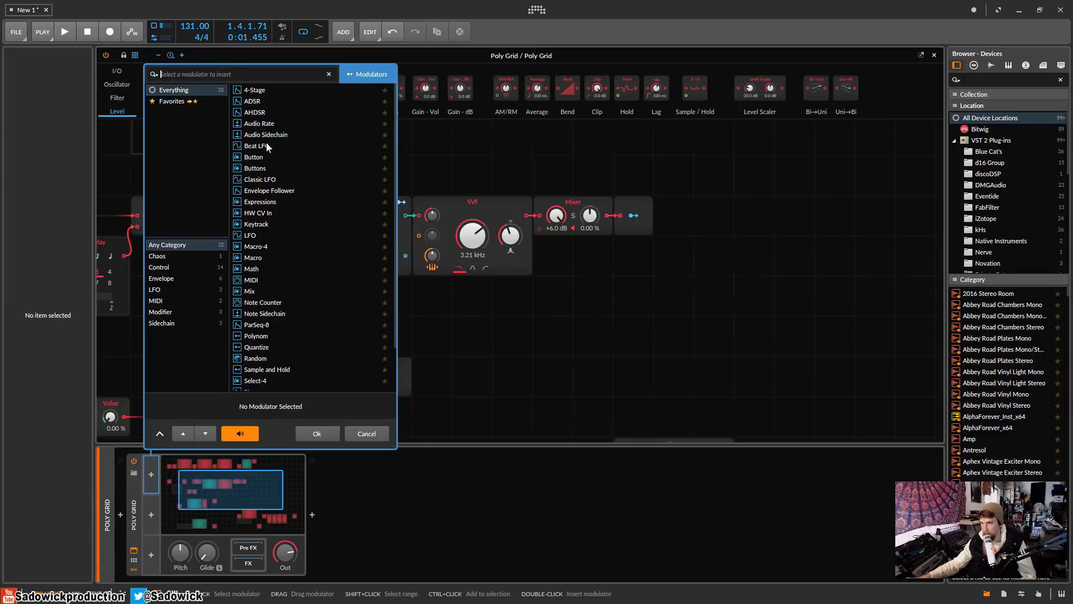
left_click(251, 235)
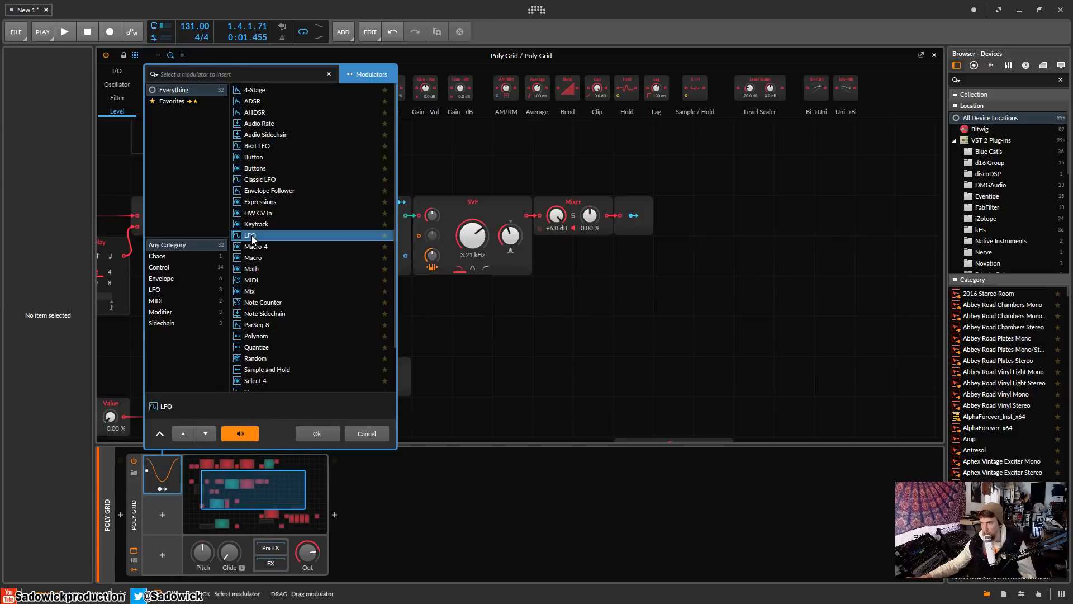
left_click(314, 434)
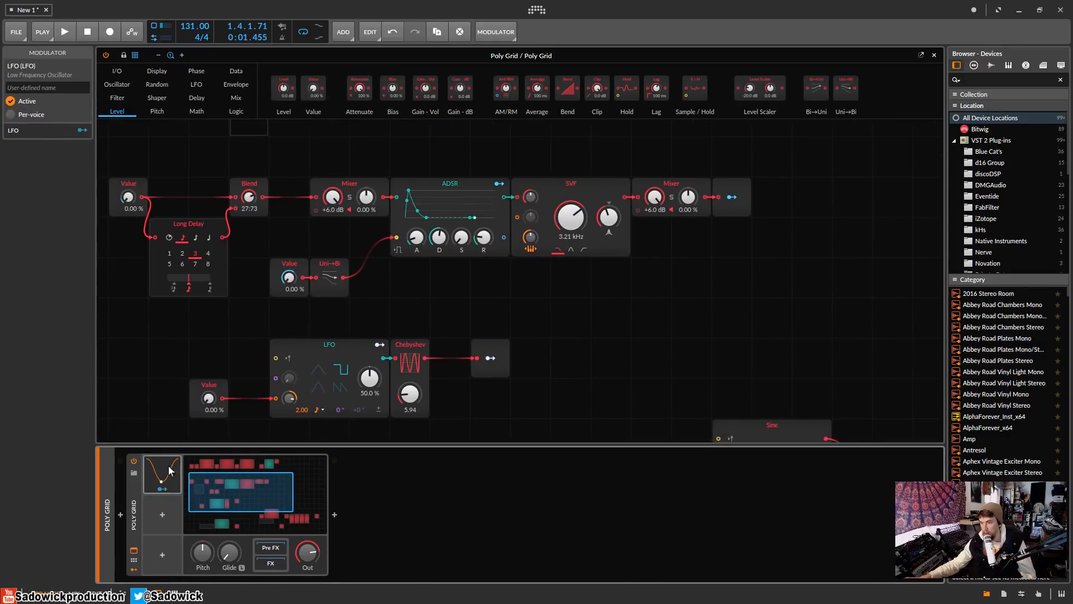
Map the LFO modulator to the cutoffs of the SVF and both Low-pass LD filters, with amounts -13.50, -11.50 and 16.00, and start playback.
left_click(163, 490)
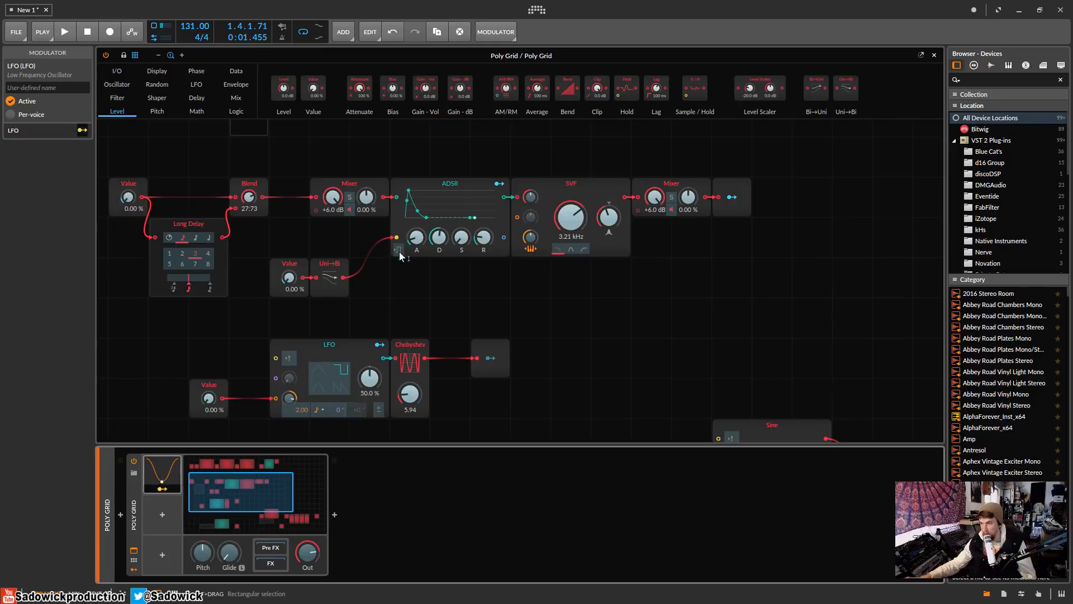
left_click_drag(570, 217, 571, 229)
scroll(665, 241, "up", 4)
left_click_drag(410, 218, 411, 200)
key("Escape")
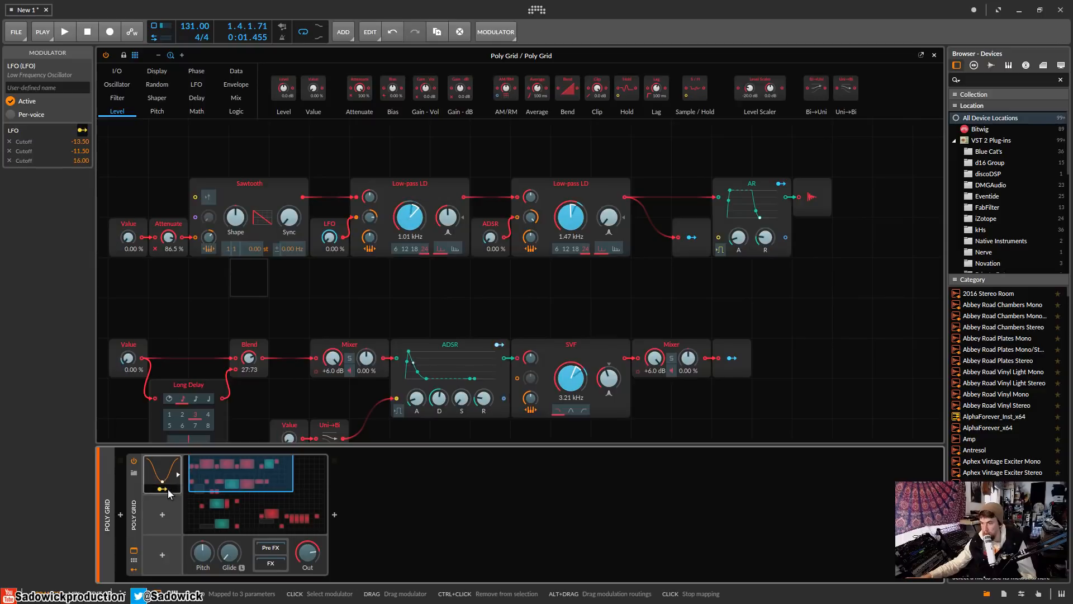
key("space")
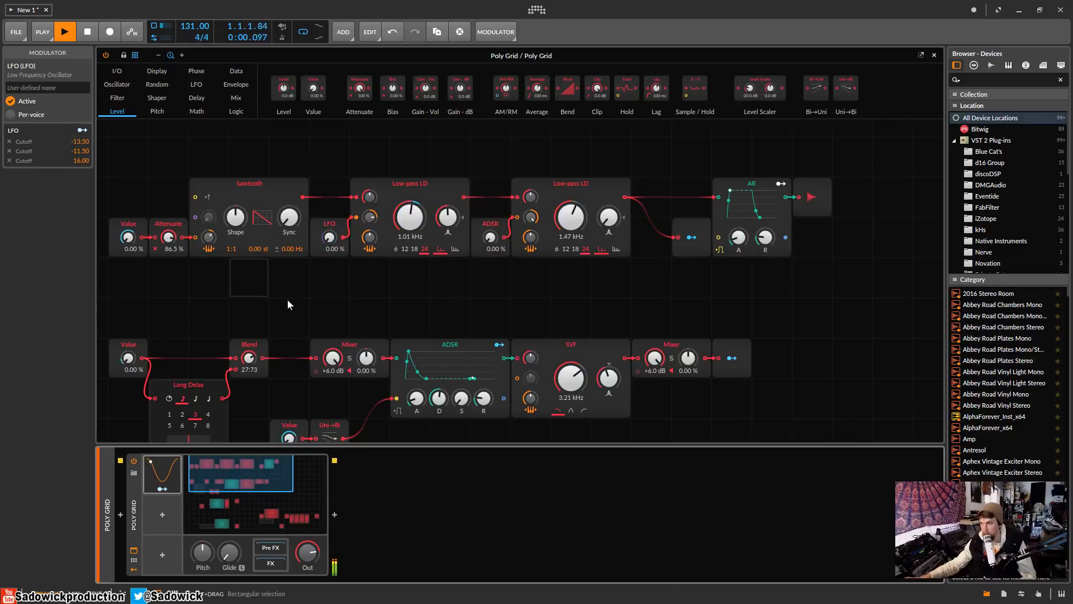
scroll(373, 305, "down", 3)
scroll(374, 307, "up", 3)
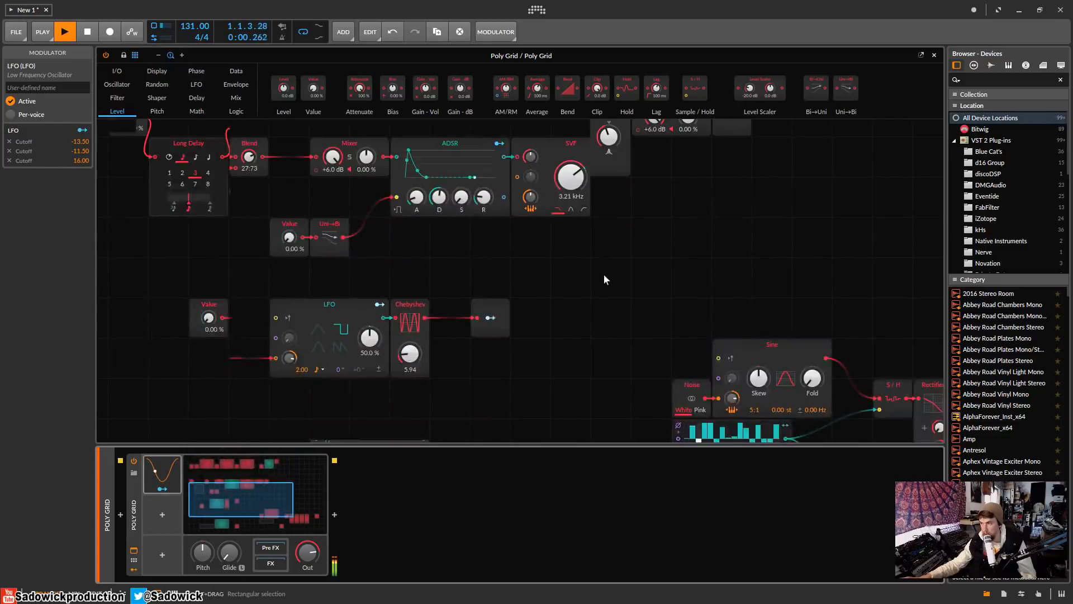
Stop playback and move the AR envelope and Audio Out farther right to make room after the second Low-pass LD.
left_click_drag(784, 275, 421, 324)
left_click_drag(451, 193, 507, 208)
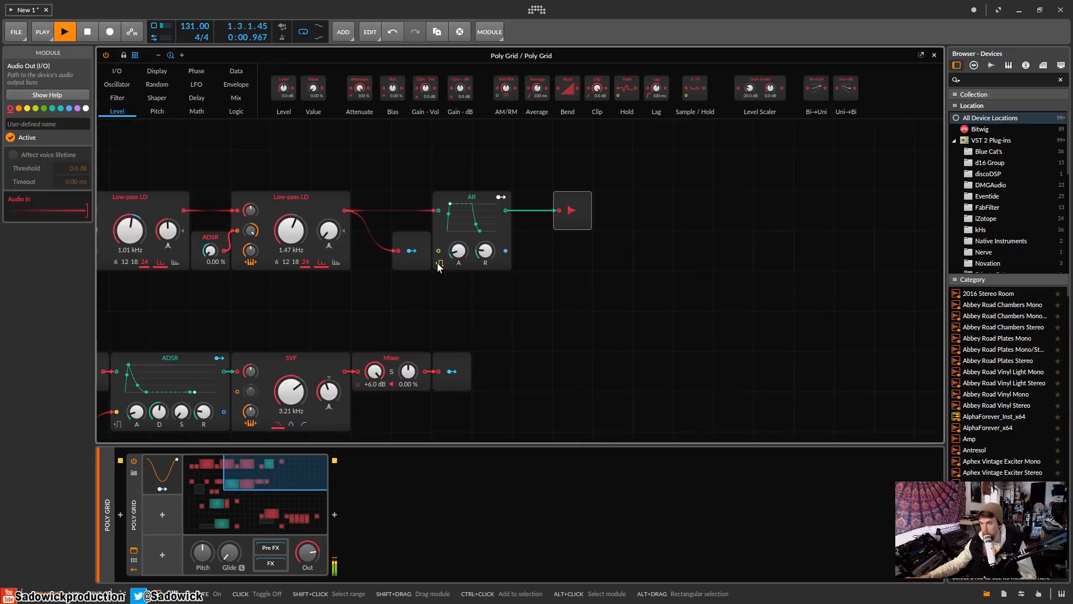
key("space")
left_click_drag(641, 273, 576, 201)
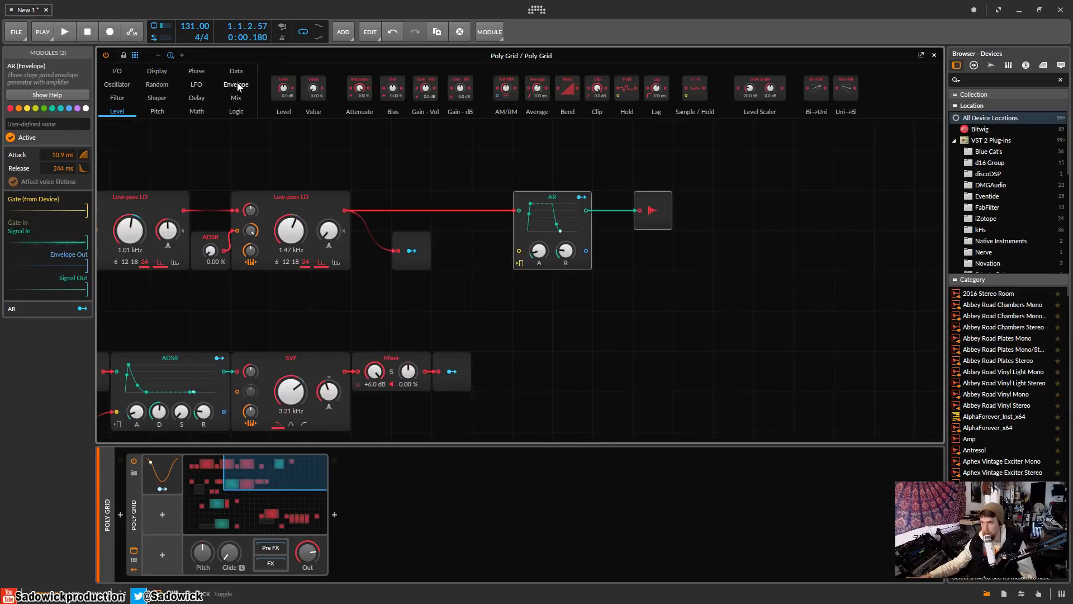
Insert a Steps module feeding the AR's gate input, with every step at full level except an empty second step, and audition it.
left_click(235, 71)
left_click_drag(450, 88, 518, 252)
key("space")
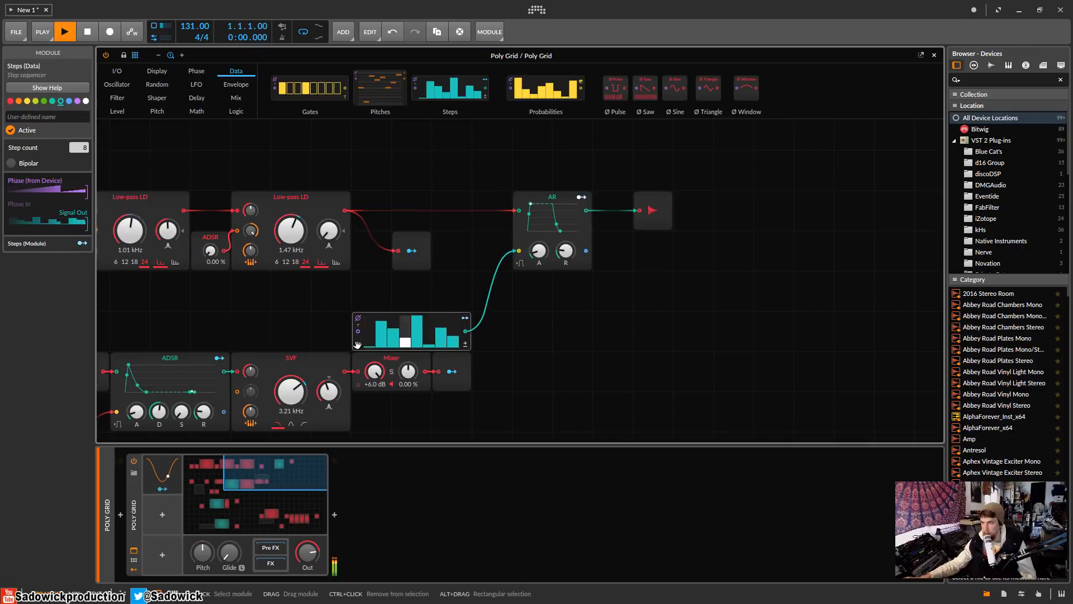
mouse_move(378, 342)
left_mouse_down()
mouse_move(378, 302)
mouse_move(391, 311)
mouse_move(384, 333)
mouse_move(394, 277)
mouse_move(418, 254)
mouse_move(473, 255)
left_mouse_up()
left_click(370, 277)
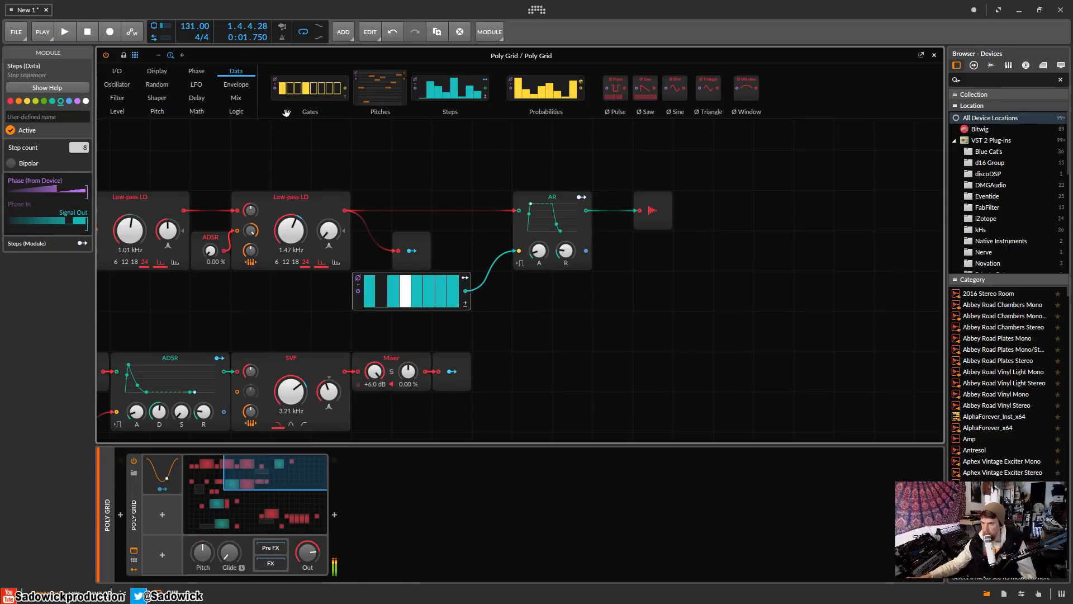
Disconnect the Steps from the AR's gate input and delete that Steps module.
left_click(454, 220)
left_click(467, 161)
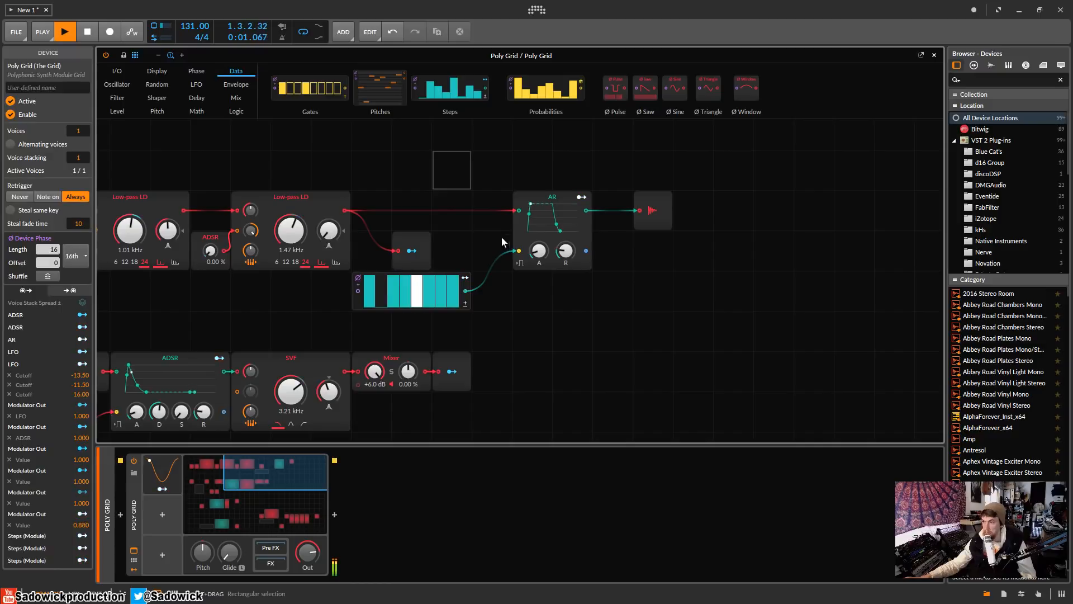
double_click(519, 251)
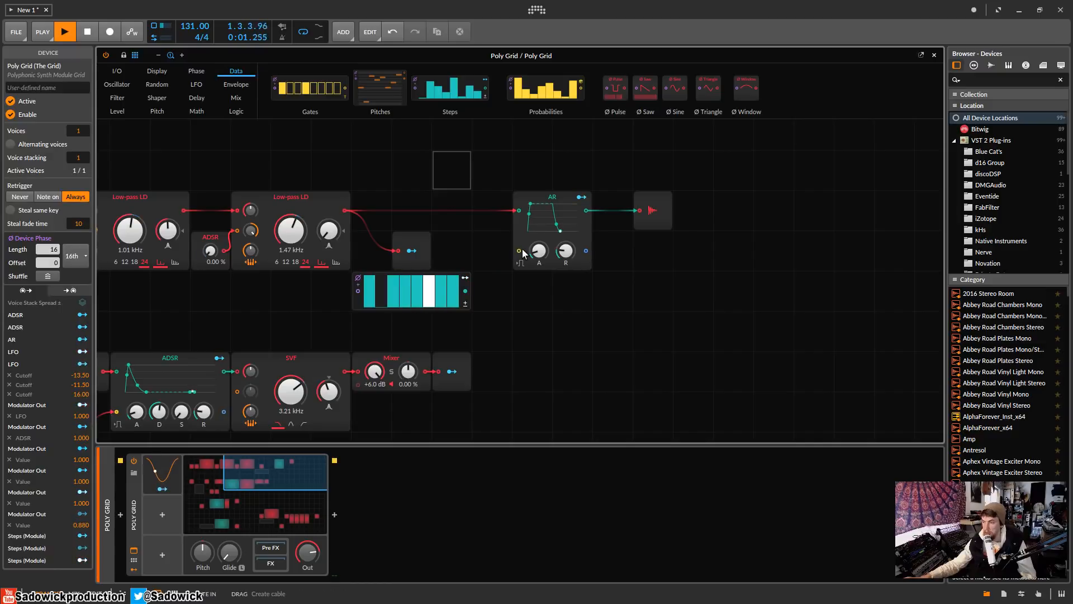
left_click(354, 300)
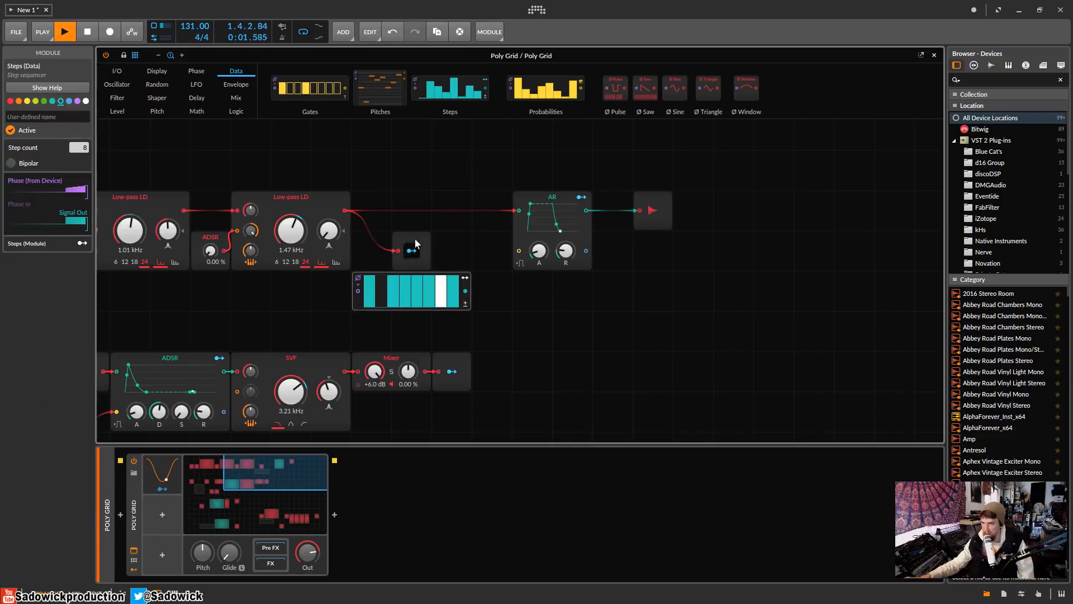
key("Delete")
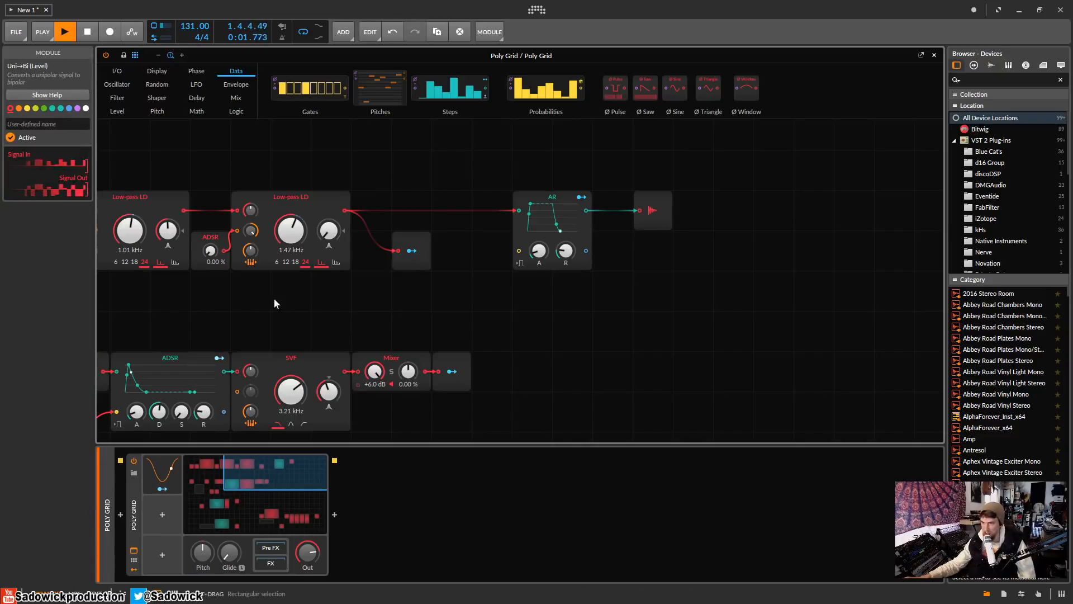
Add an ADSR modulator to the Poly Grid device's second modulator slot and lower its sustain to the minimum.
left_click(159, 515)
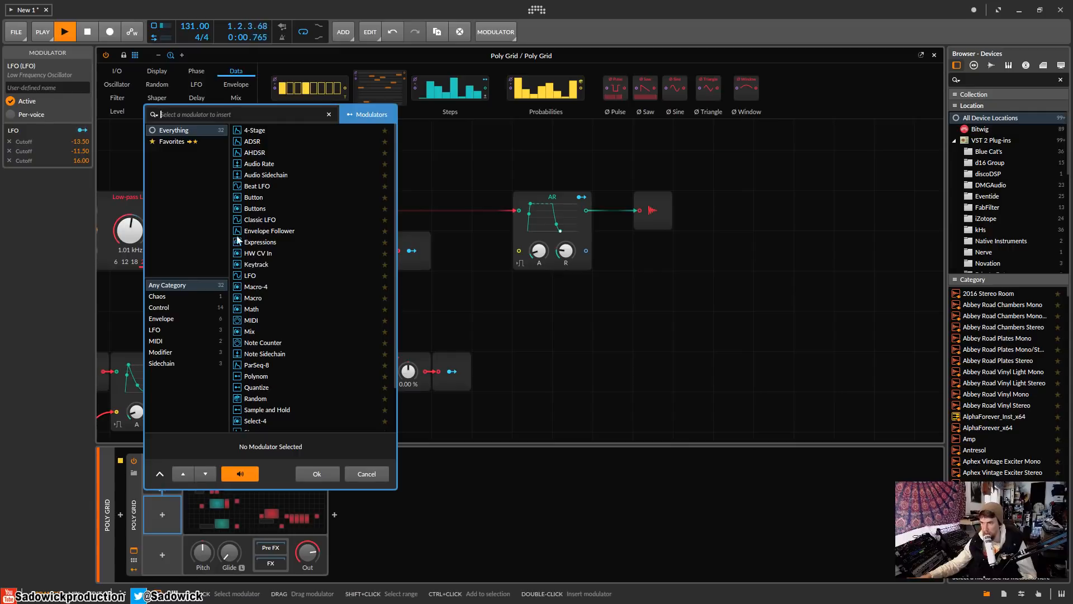
double_click(254, 143)
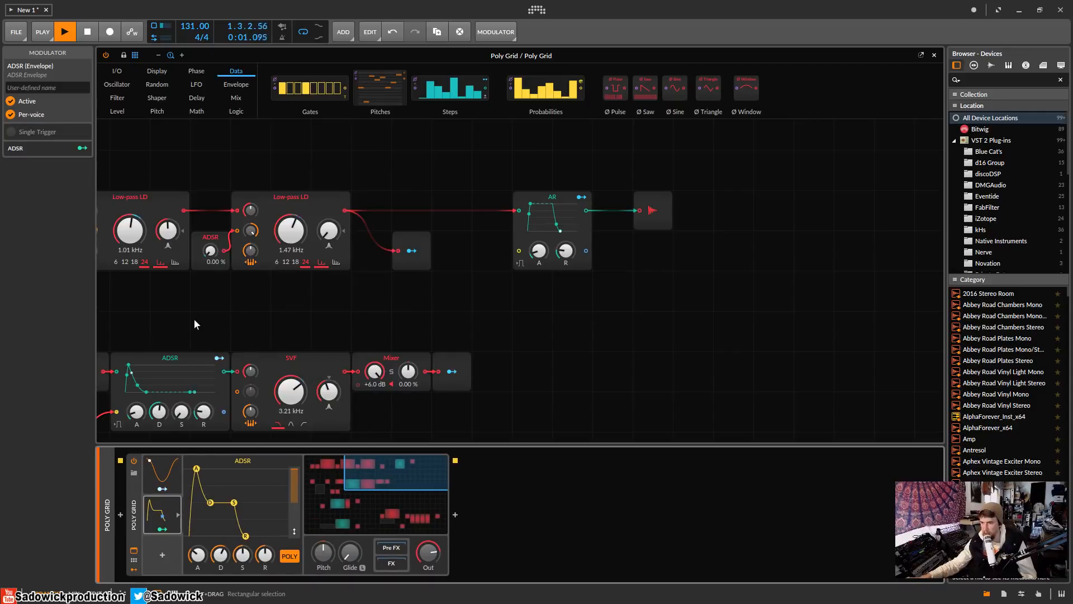
left_click_drag(194, 325, 533, 278)
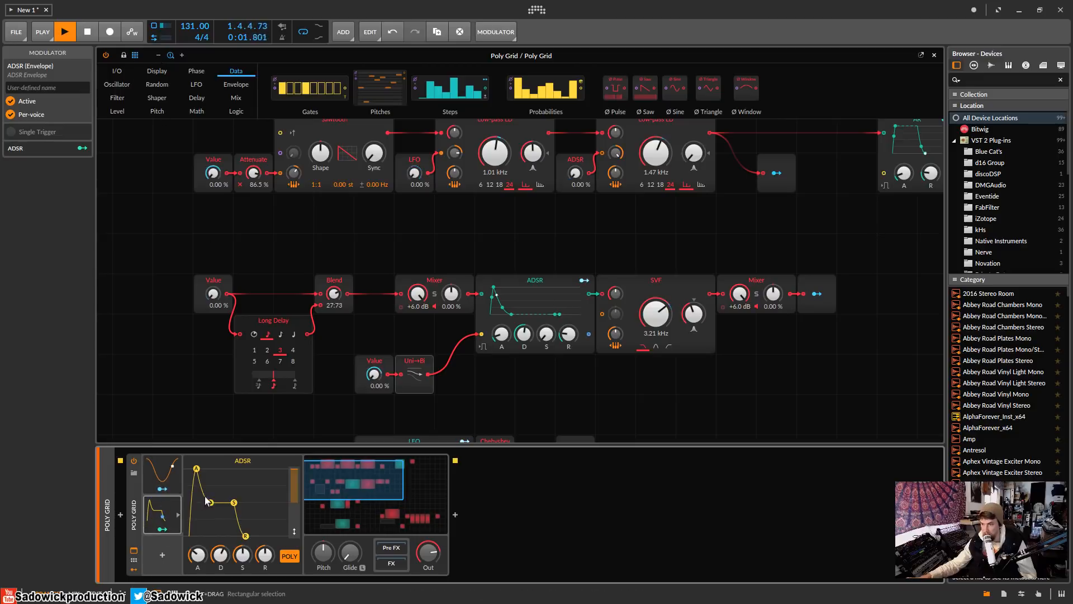
left_click_drag(213, 506, 220, 542)
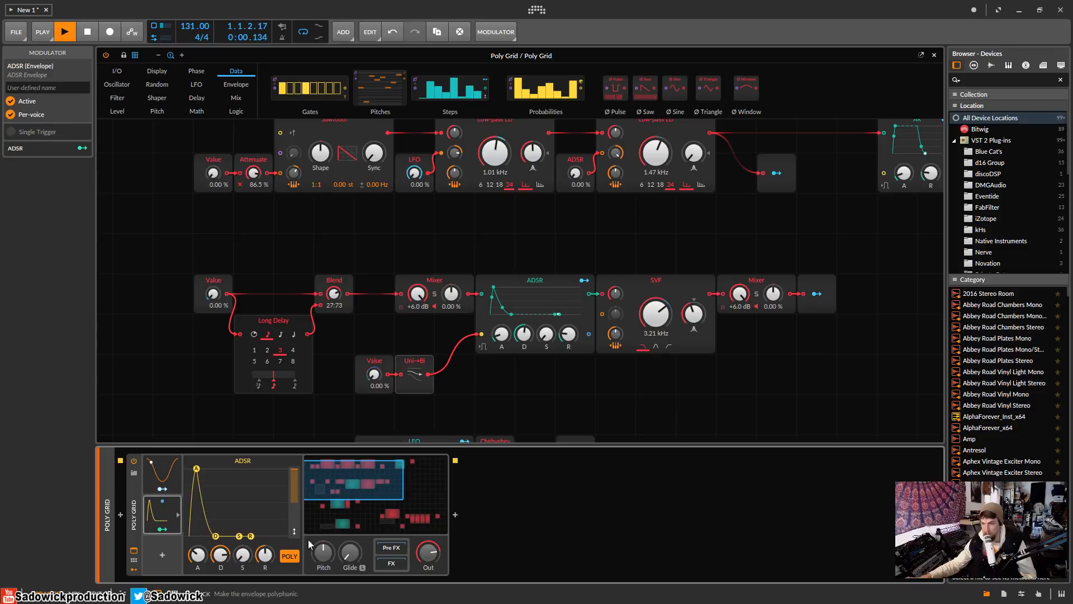
Map the ADSR modulator to the Blend module's blend amount at -0.515 while auditioning.
left_click(165, 537)
left_click_drag(334, 293, 336, 307)
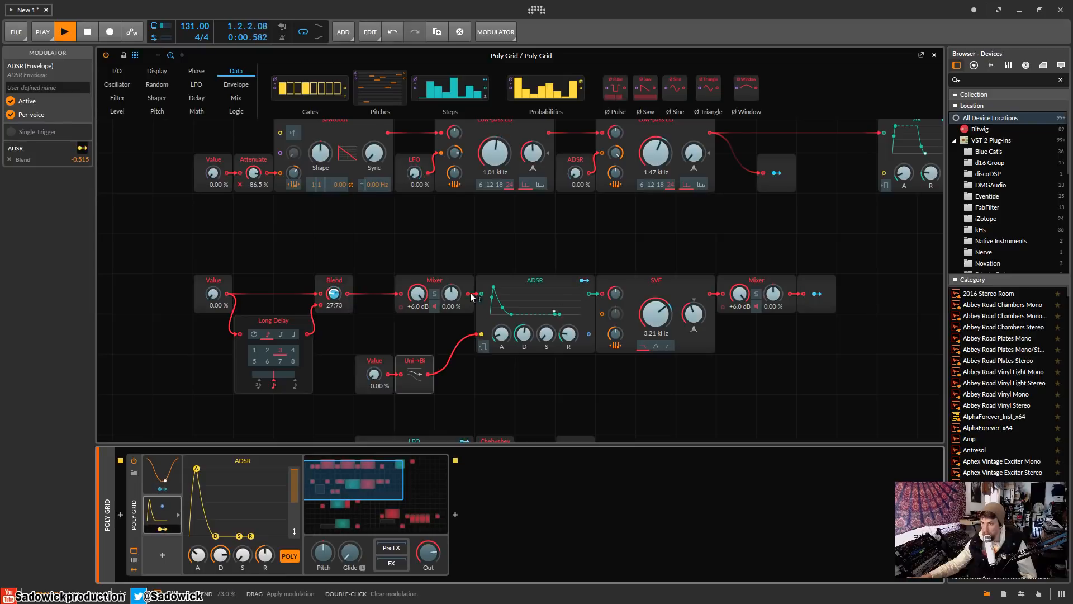
key("space")
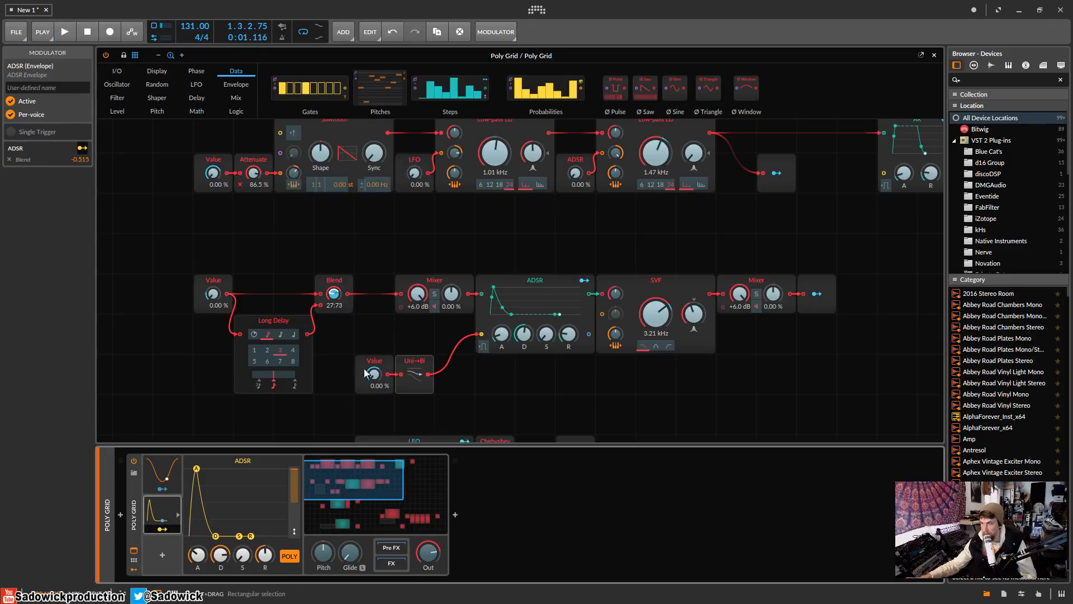
Assign the ADSR modulator to the AR's gate switch at 0.000 and shorten the modulator's decay.
left_click_drag(900, 200, 797, 226)
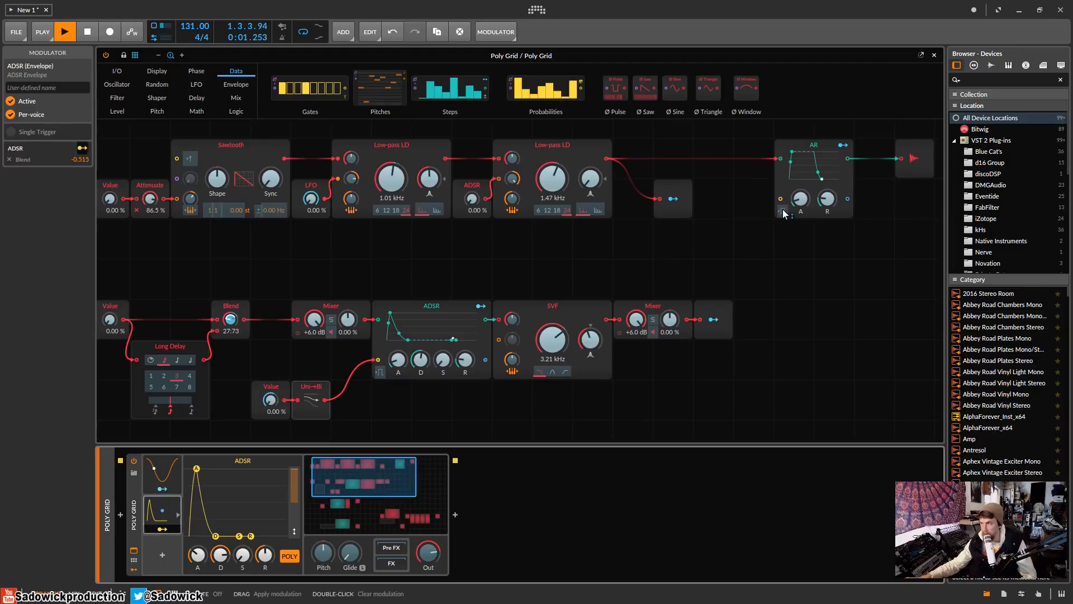
left_click(783, 210)
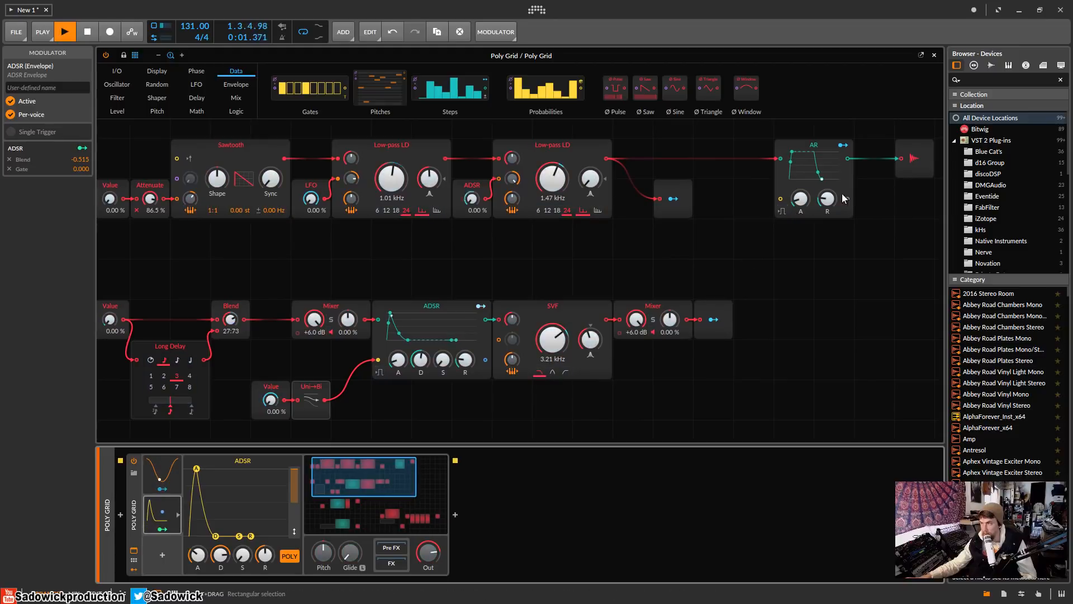
key("space")
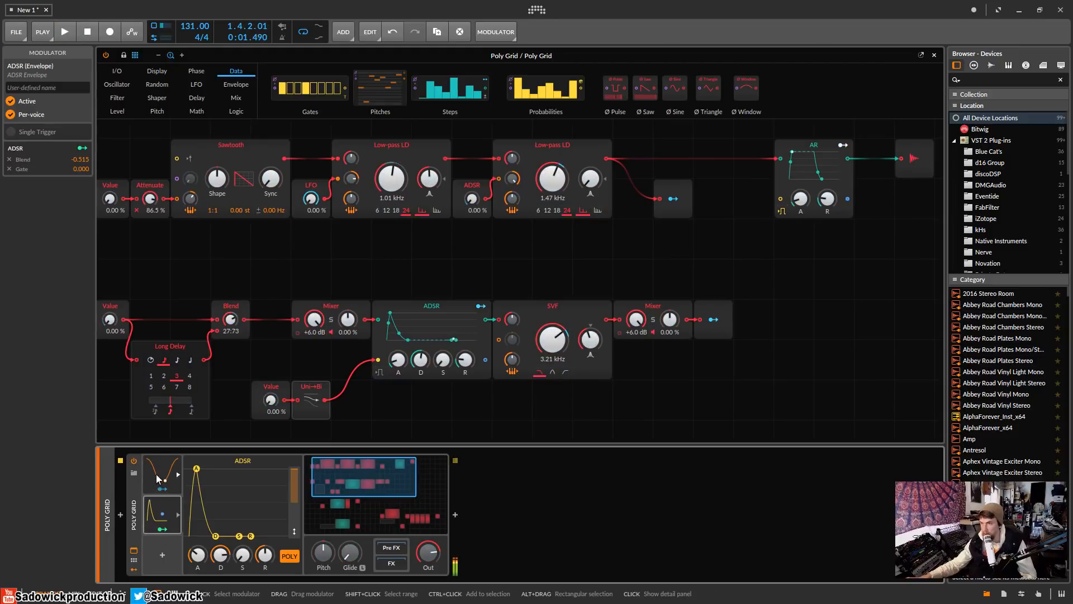
left_click(162, 528)
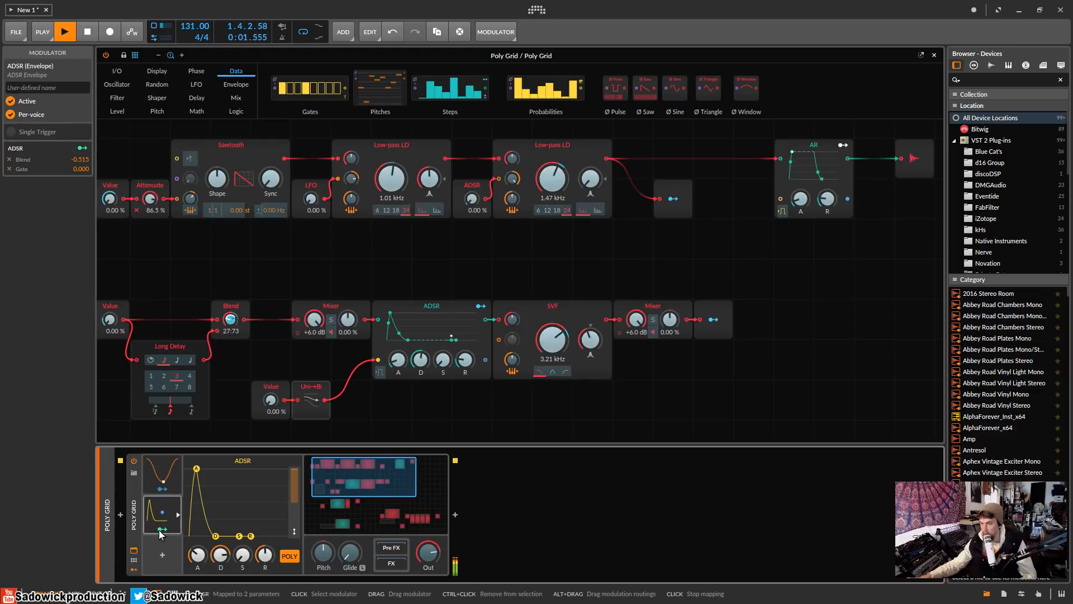
left_click_drag(220, 540, 205, 545)
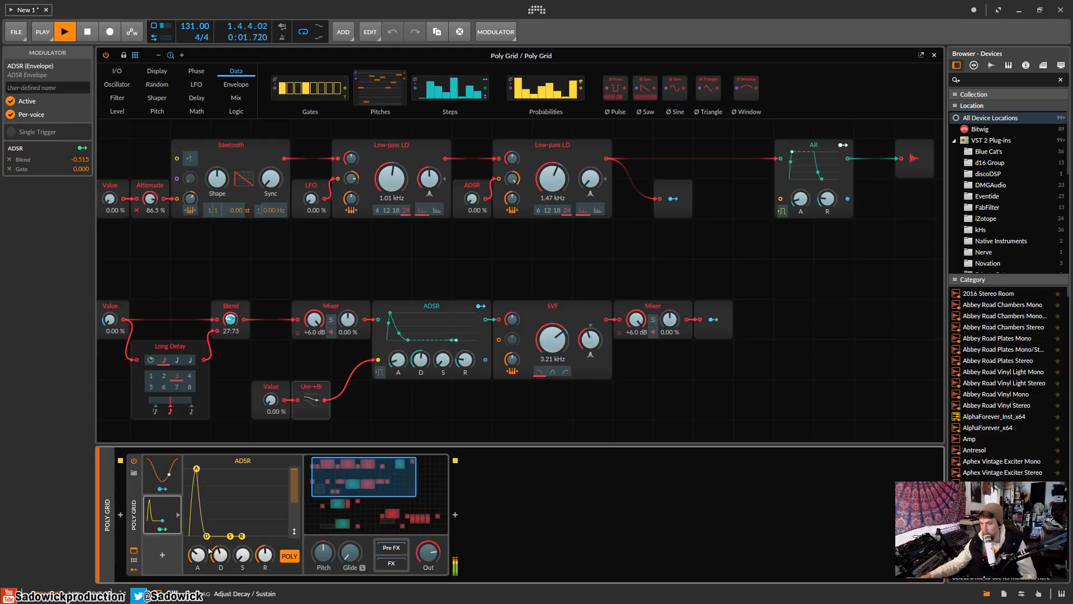
Map the ADSR modulator to the first Low-pass LD's cutoff at -29.00 and the second's at 33.00, and play the patch.
left_click(168, 532)
key("space")
left_click_drag(291, 297, 327, 303)
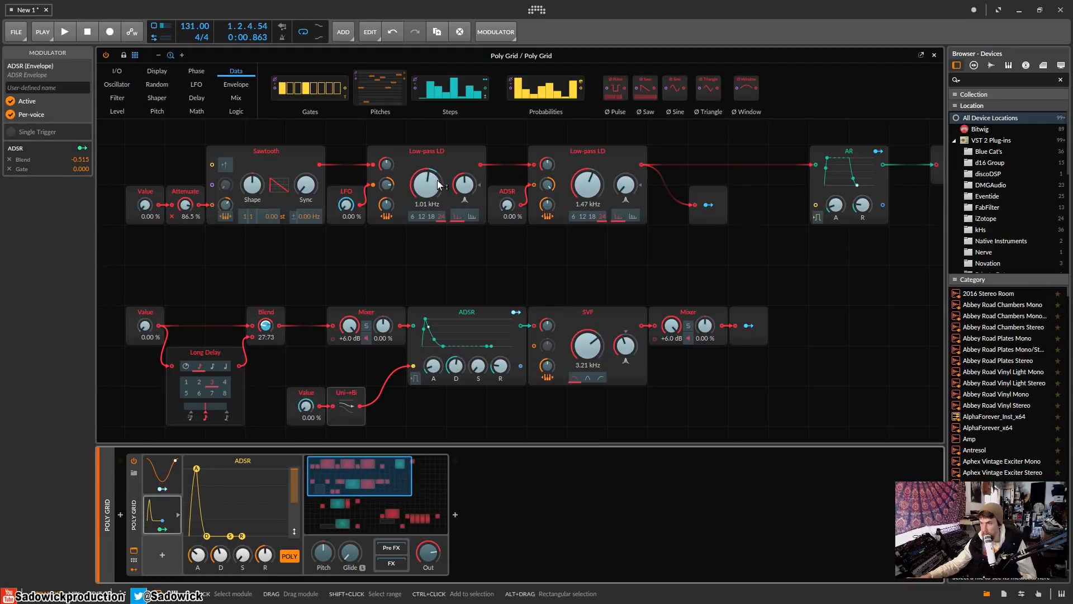
left_click_drag(437, 184, 438, 195)
key("space")
left_click_drag(587, 184, 587, 167)
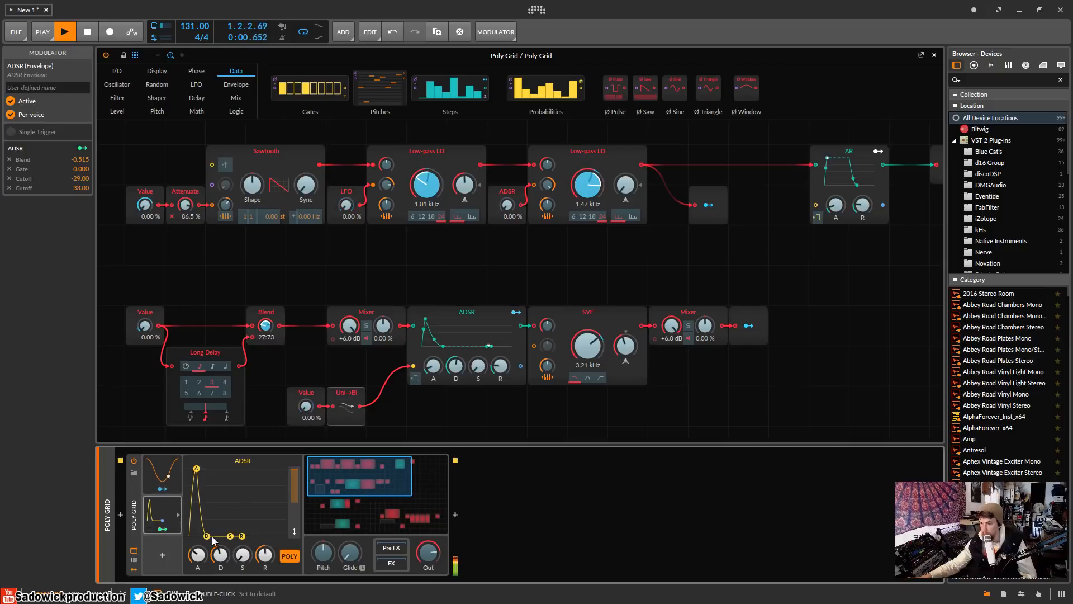
Lengthen the ADSR modulator's decay slightly and map it to the second Low-pass LD's cutoff at -27.00 and the SVF's cutoff at -47.50.
mouse_move(213, 539)
left_mouse_down()
mouse_move(222, 546)
mouse_move(214, 548)
left_mouse_up()
left_click_drag(590, 191, 591, 234)
left_click_drag(583, 347, 583, 392)
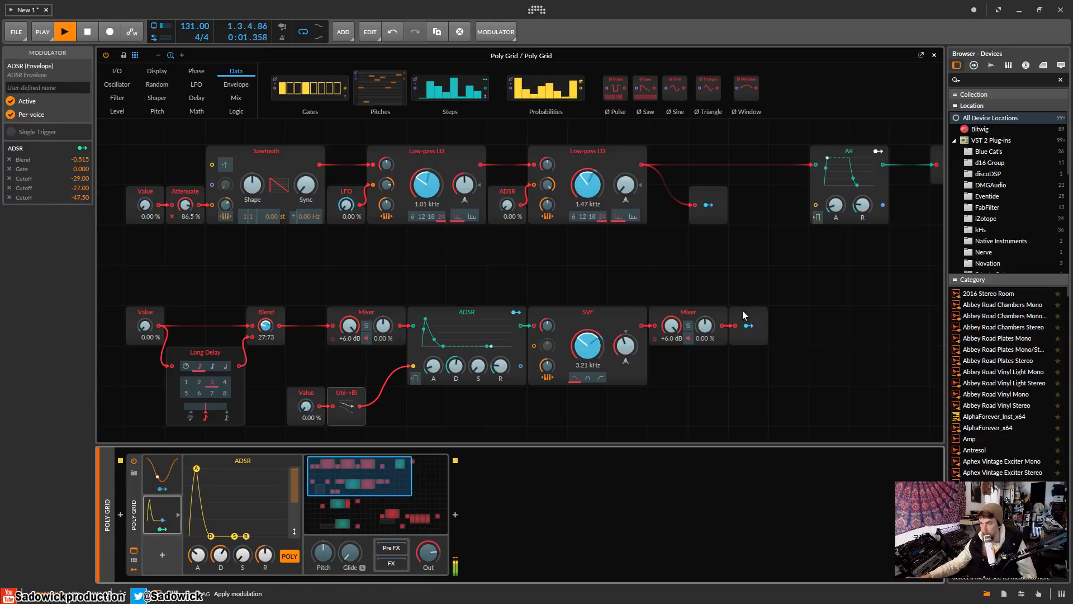
Map the ADSR modulator to Chebyshev at 12.71, Sine skew at -0.365 and numerator at -4.550, and the step-driven ADSR's attack at 1.070 and sustain at 0.340.
scroll(743, 311, "down", 5)
left_click_drag(421, 262, 421, 253)
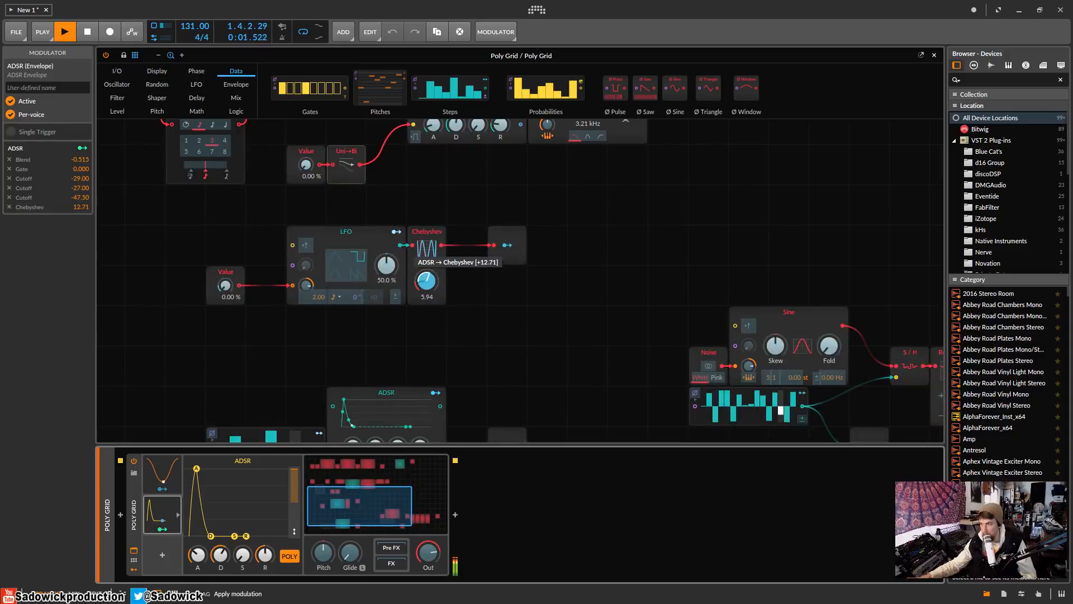
scroll(616, 234, "down", 3)
left_click_drag(776, 184, 771, 234)
left_click_drag(360, 287, 397, 280)
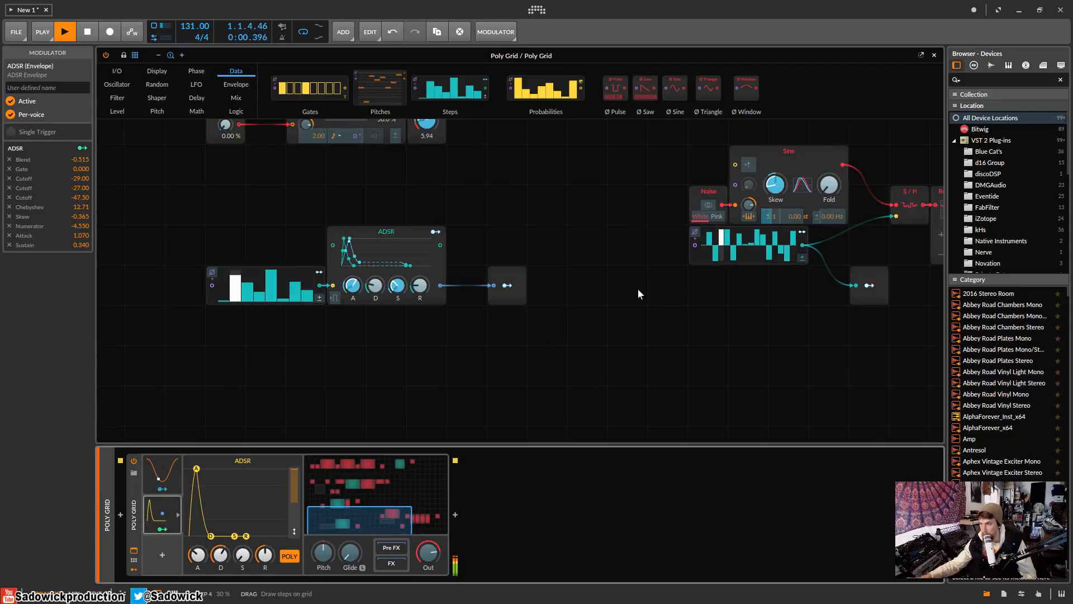
Map the ADSR modulator to Quantizer at -19.20, Wavefolder at 10.80, Distortion at 11.80, and the Rectifier's positive at 0.570 and negative at -0.630.
scroll(637, 288, "down", 2)
scroll(653, 293, "up", 5)
left_click_drag(561, 228, 179, 199)
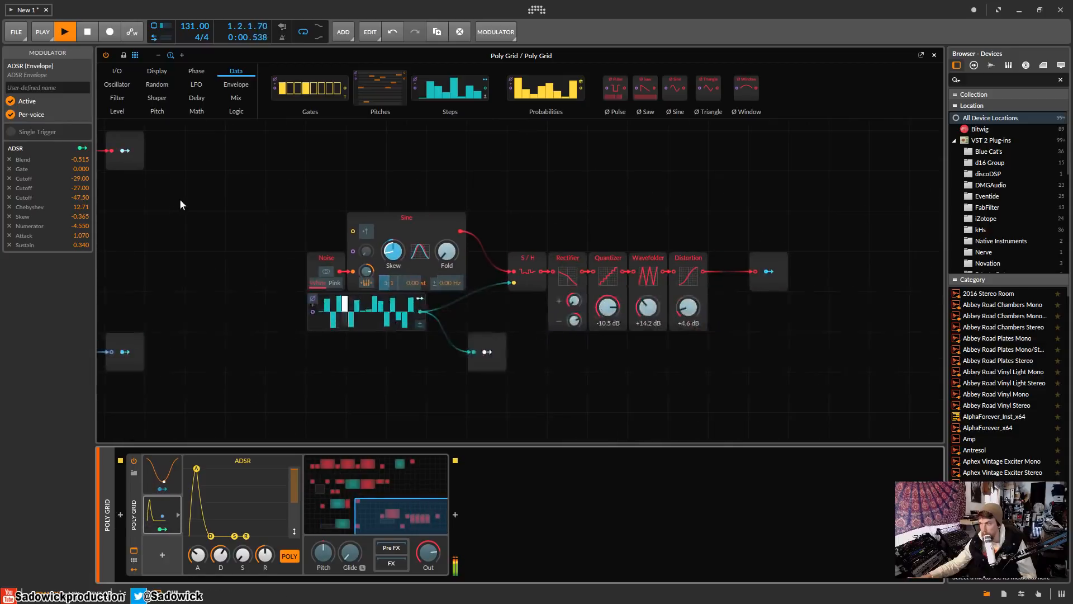
left_click_drag(613, 312, 576, 327)
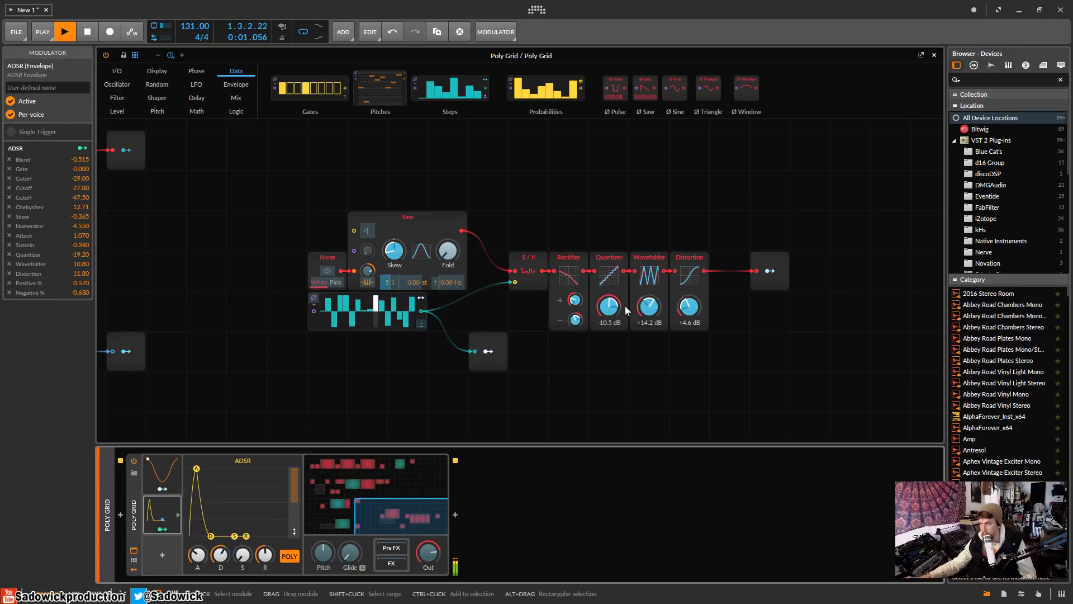
Add a Gates module below the second Low-pass LD and connect its output to the AR's gate input.
scroll(657, 274, "up", 3)
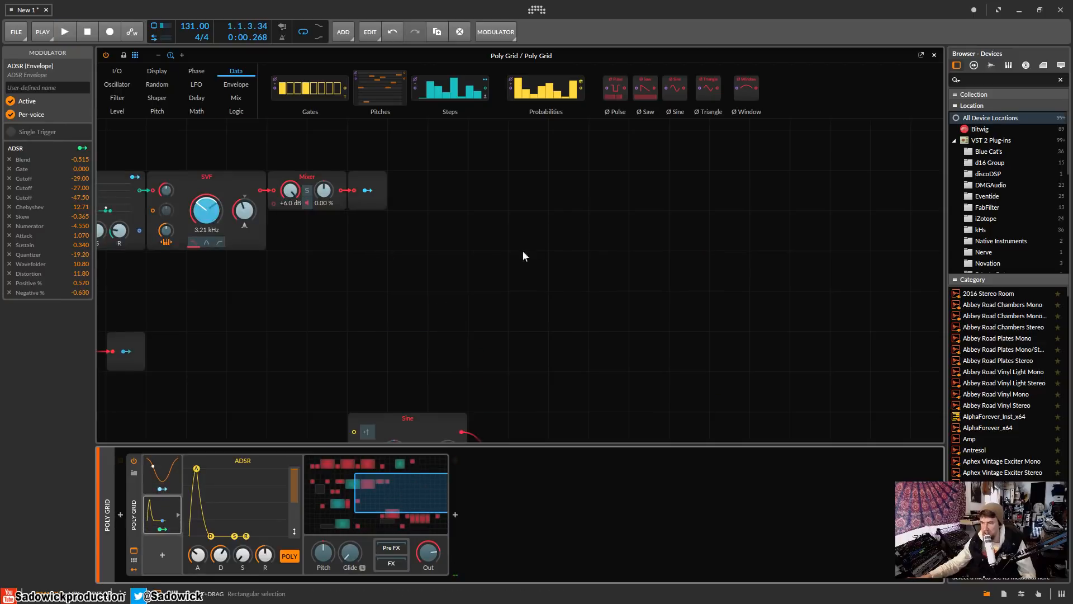
scroll(412, 232, "up", 3)
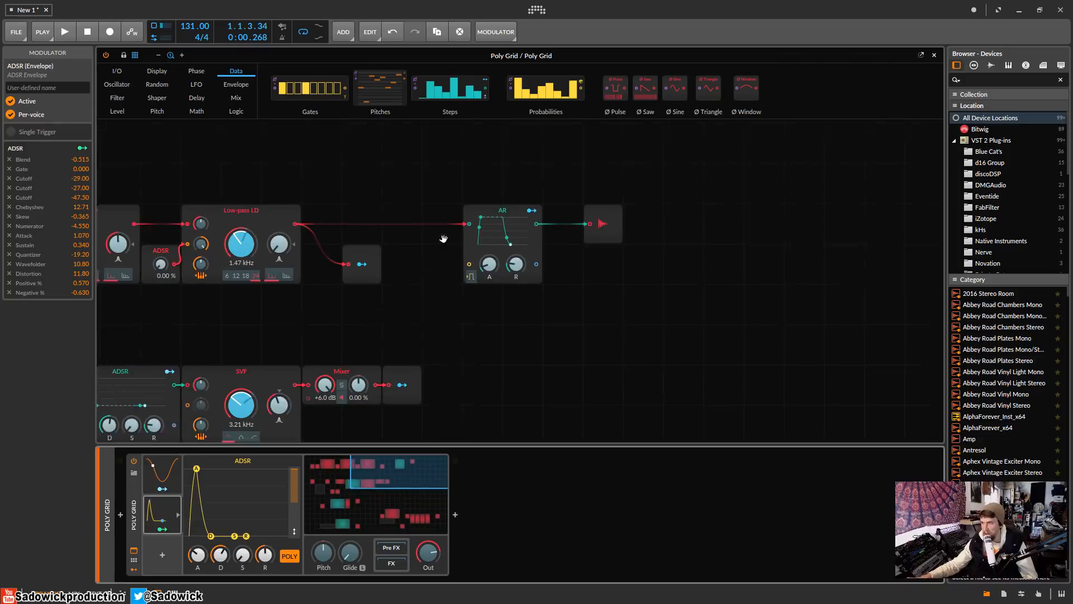
scroll(442, 232, "up", 2)
scroll(442, 232, "left", 2)
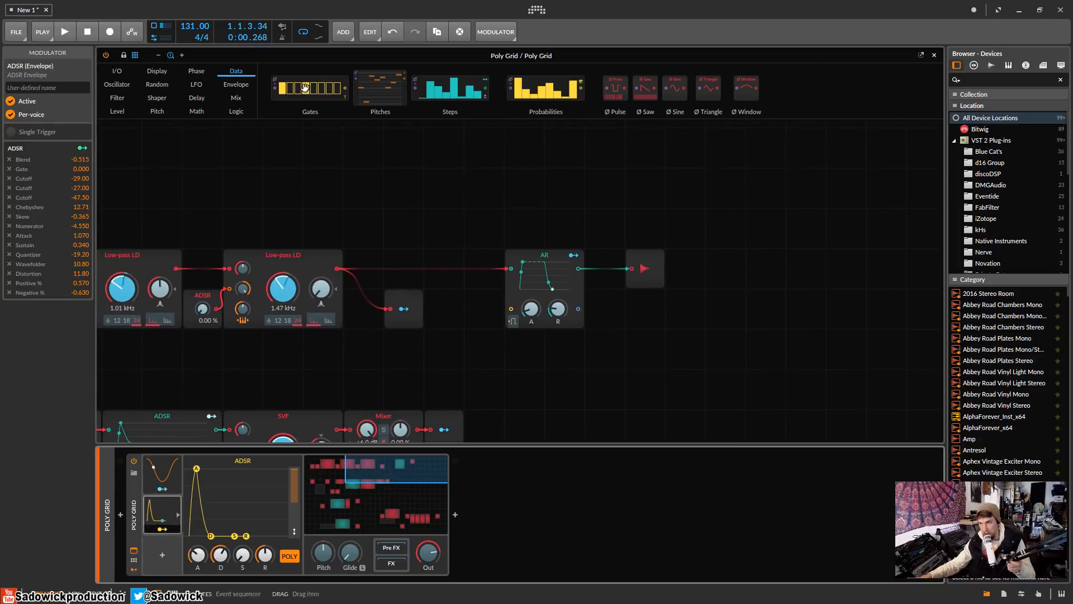
left_click_drag(310, 88, 375, 364)
left_click_drag(457, 350, 511, 308)
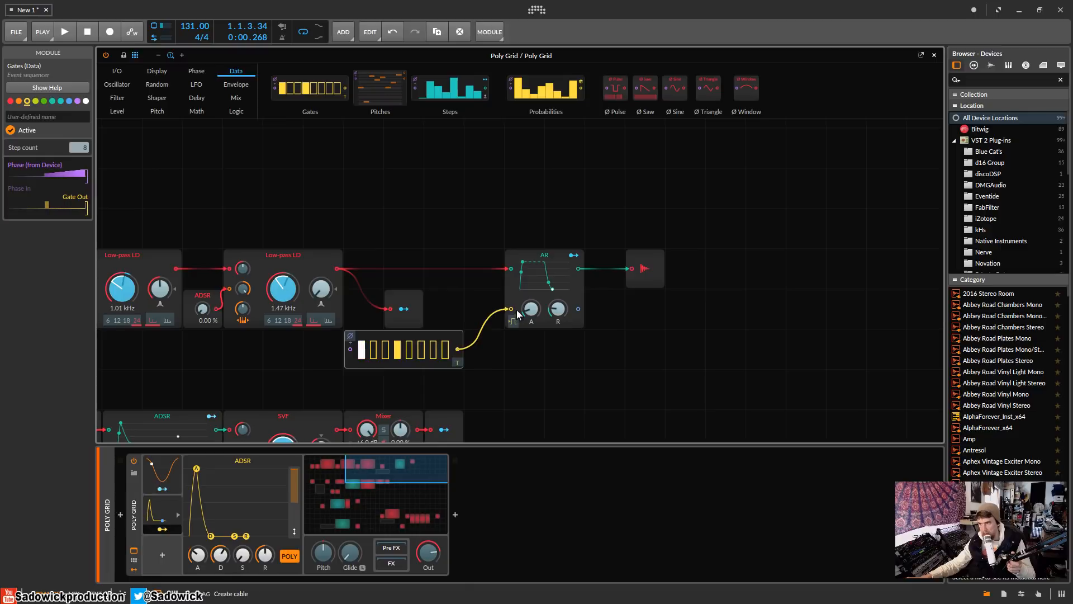
Play the patch and turn on the second and seventh steps of the Gates sequence.
key("space")
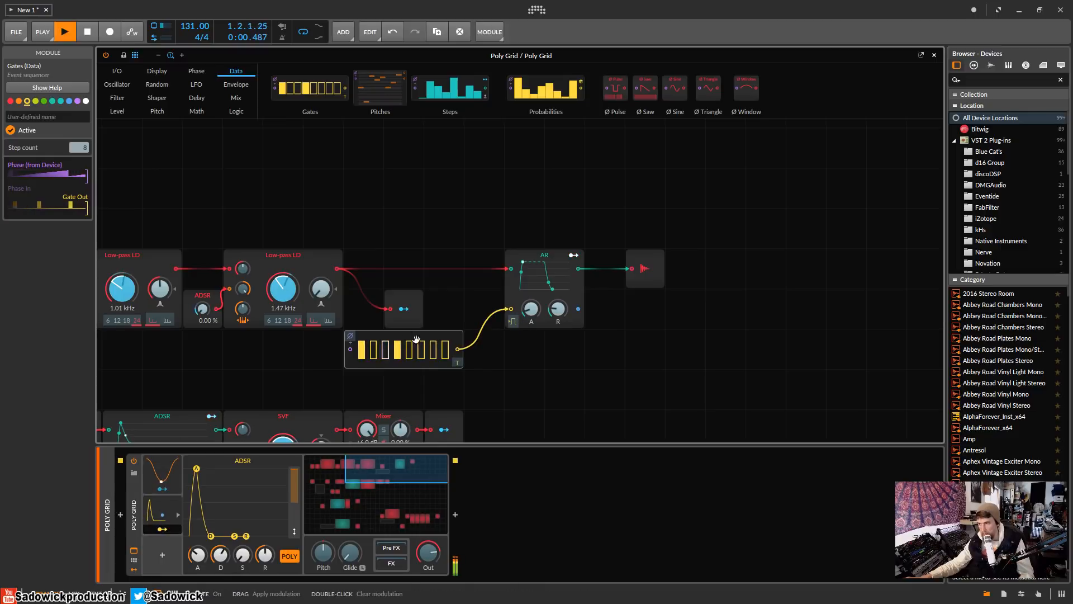
left_click(374, 349)
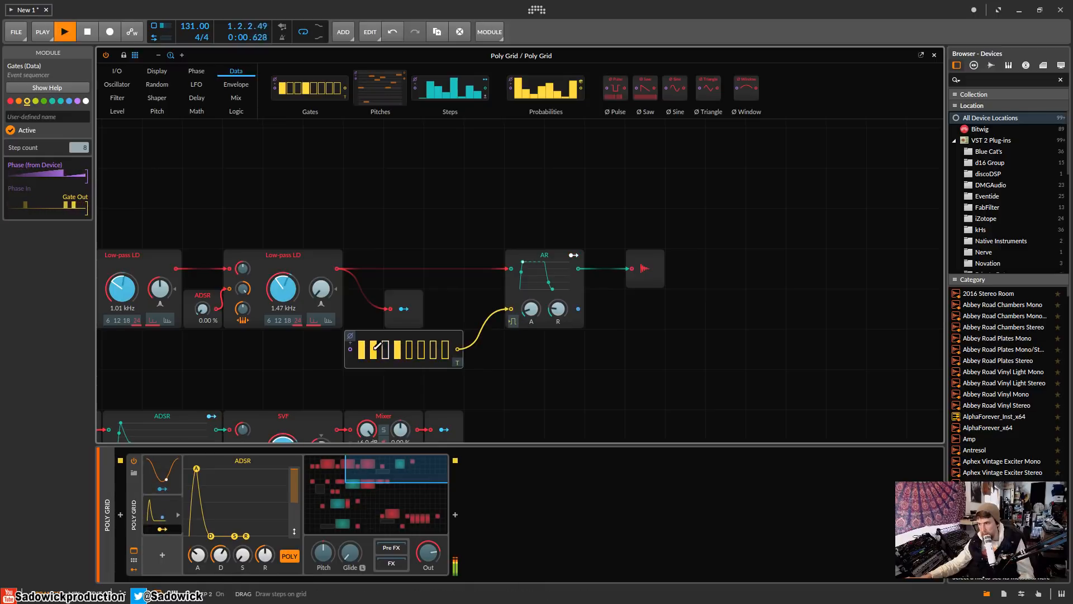
left_click(433, 349)
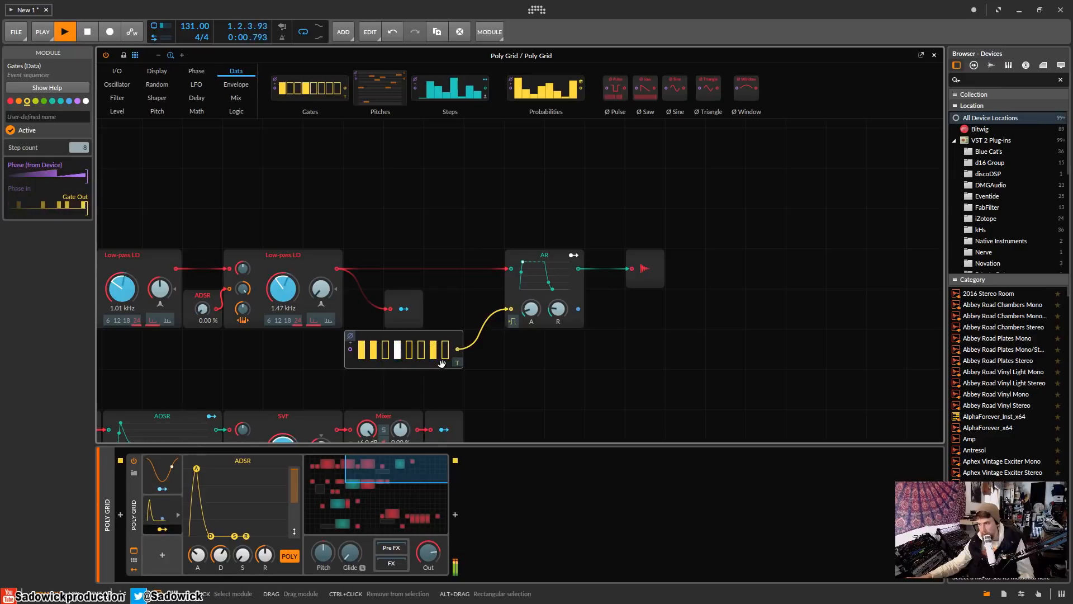
scroll(500, 374, "down", 3)
scroll(500, 373, "up", 3)
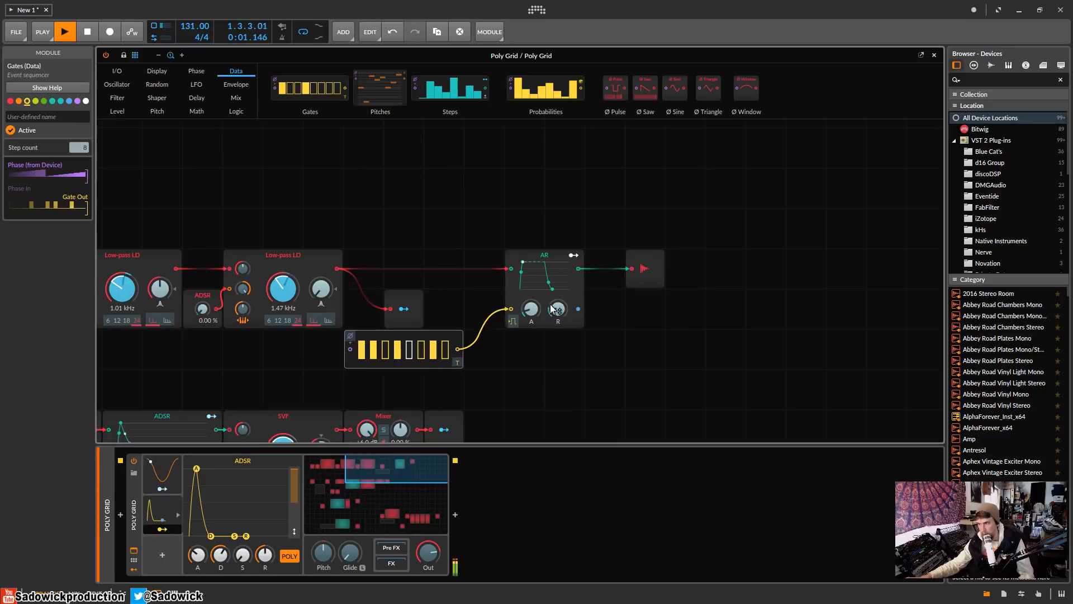
Map the ADSR modulator to the AR's release at -0.665 and attack at 0.870, and end modulation mapping.
left_click_drag(532, 309, 531, 296)
left_click(166, 531)
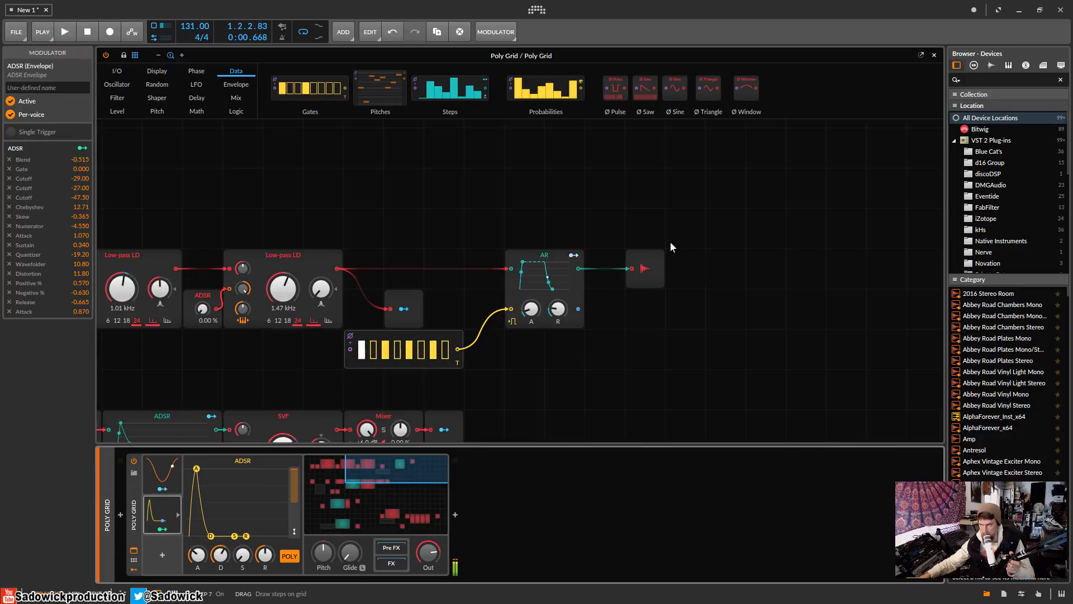
Delete the Gates module that feeds the AR's gate input.
left_click(660, 254)
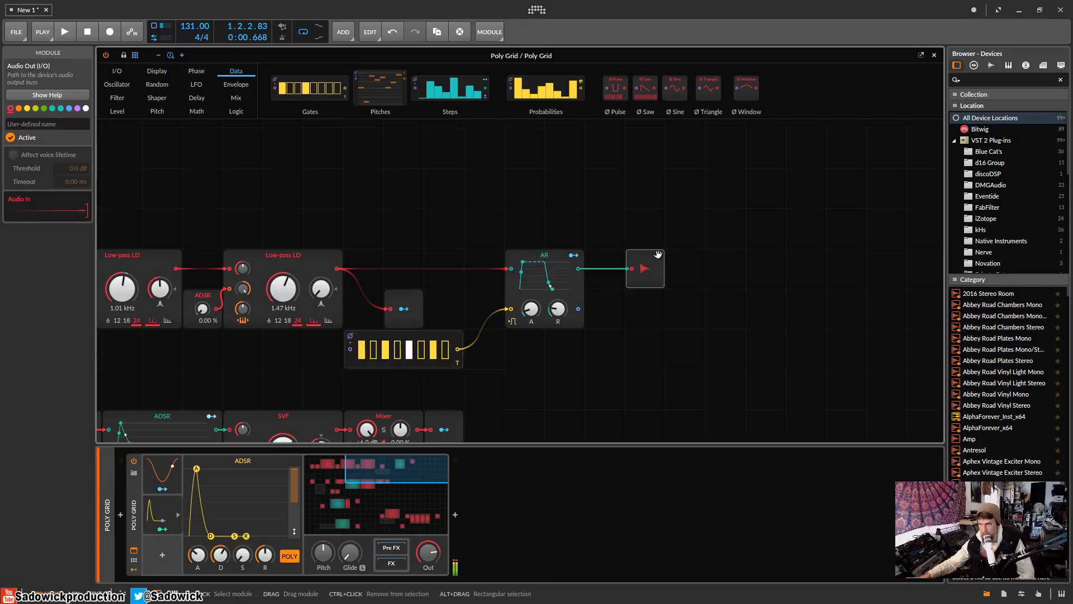
left_click(348, 355)
key("Delete")
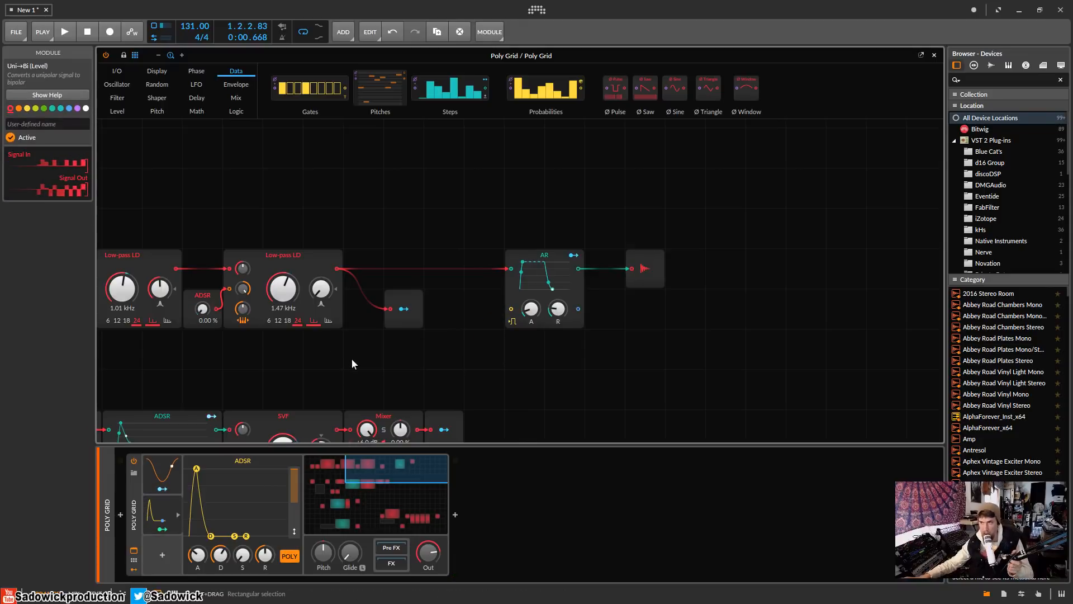